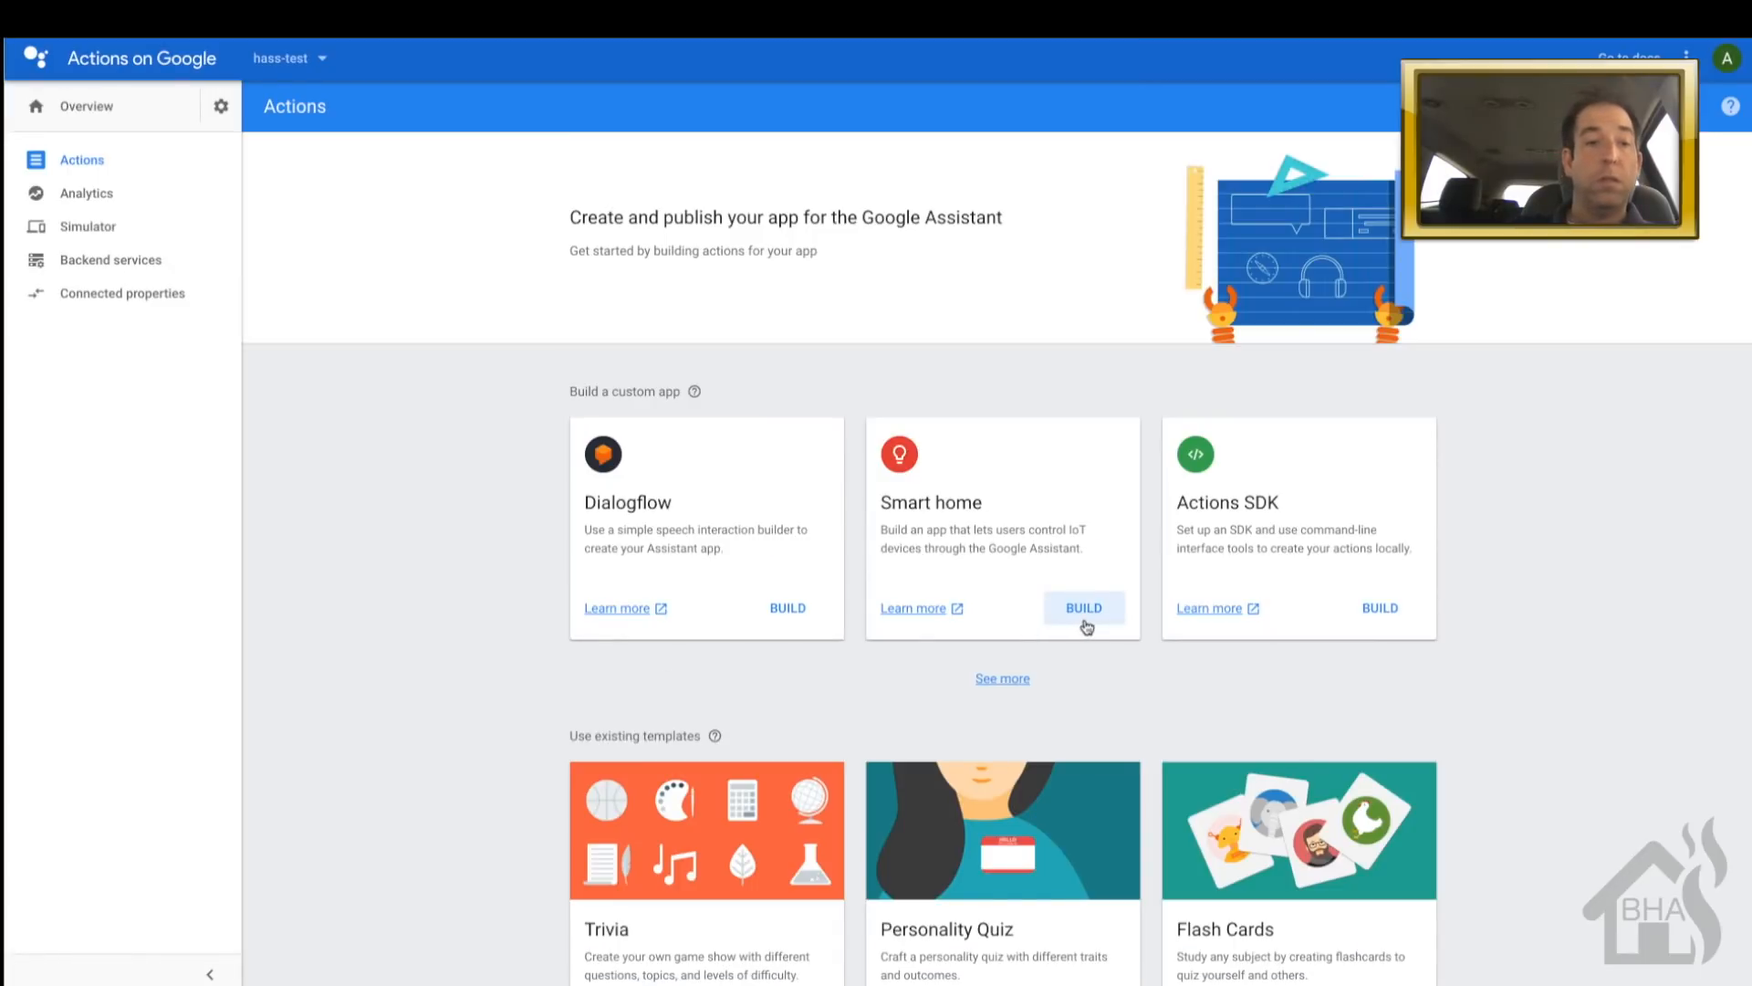
- Build a Smart Home action using the pasted fulfillment URL
{"action": "left_click", "coordinate": [1084, 609]}
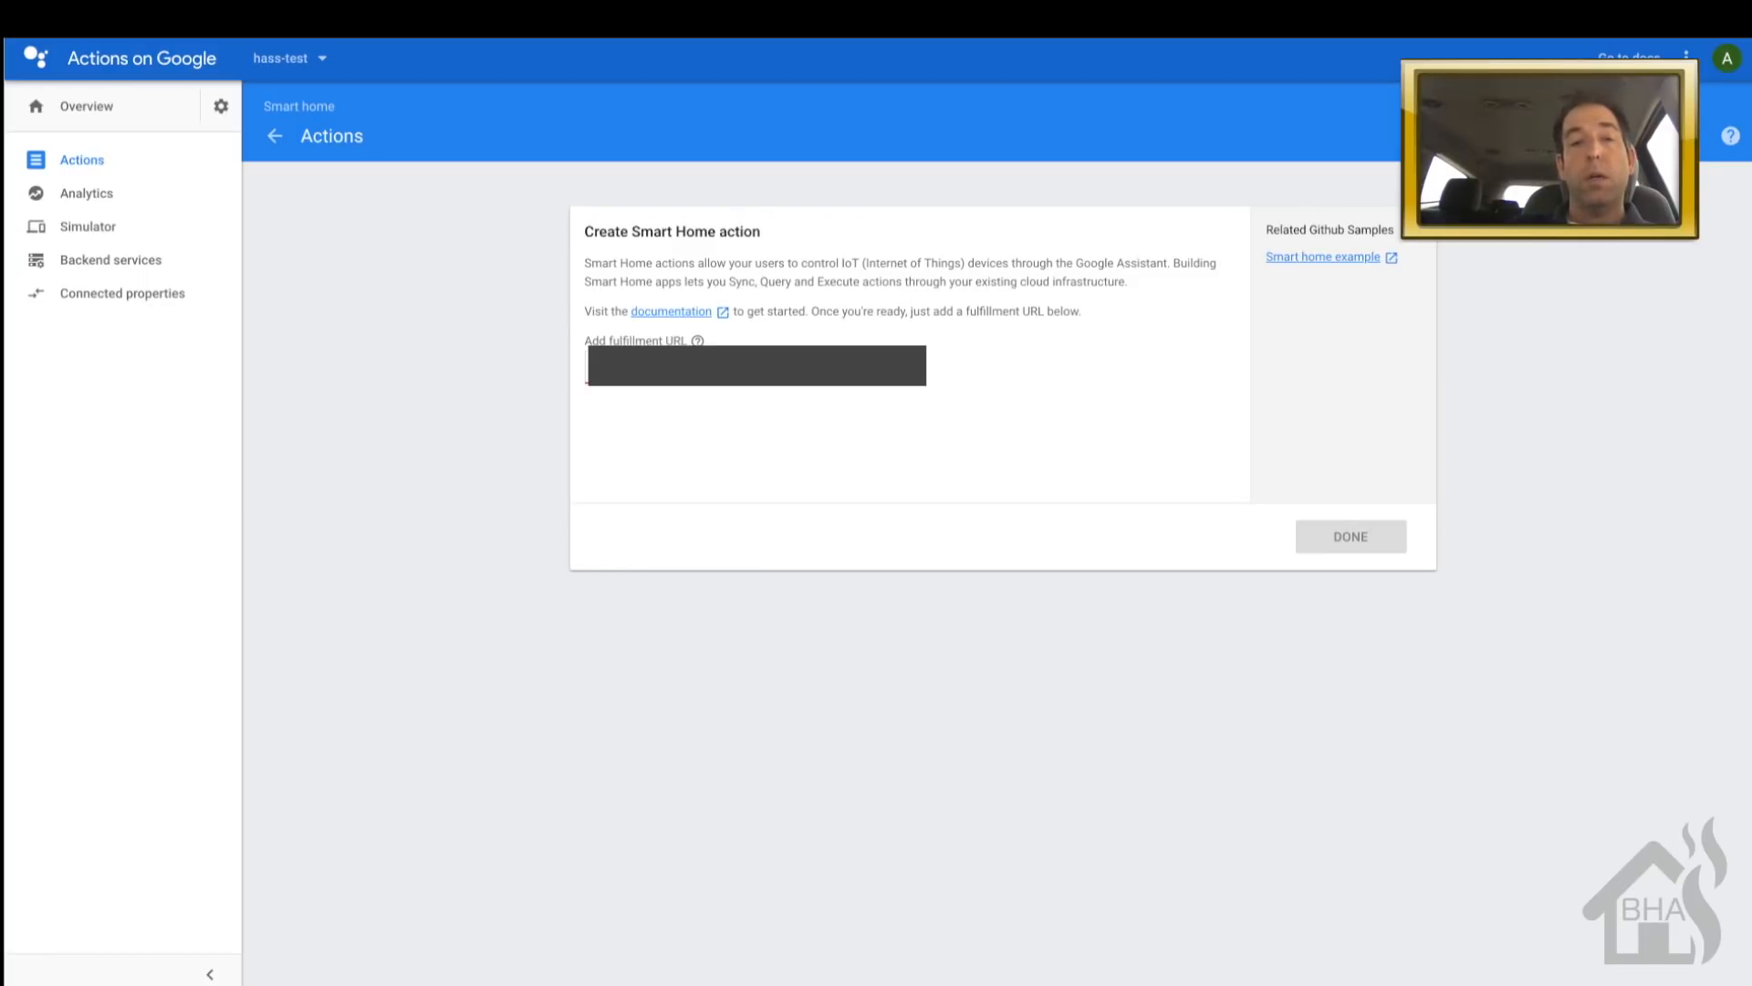
{"action": "key", "text": "ctrl+v"}
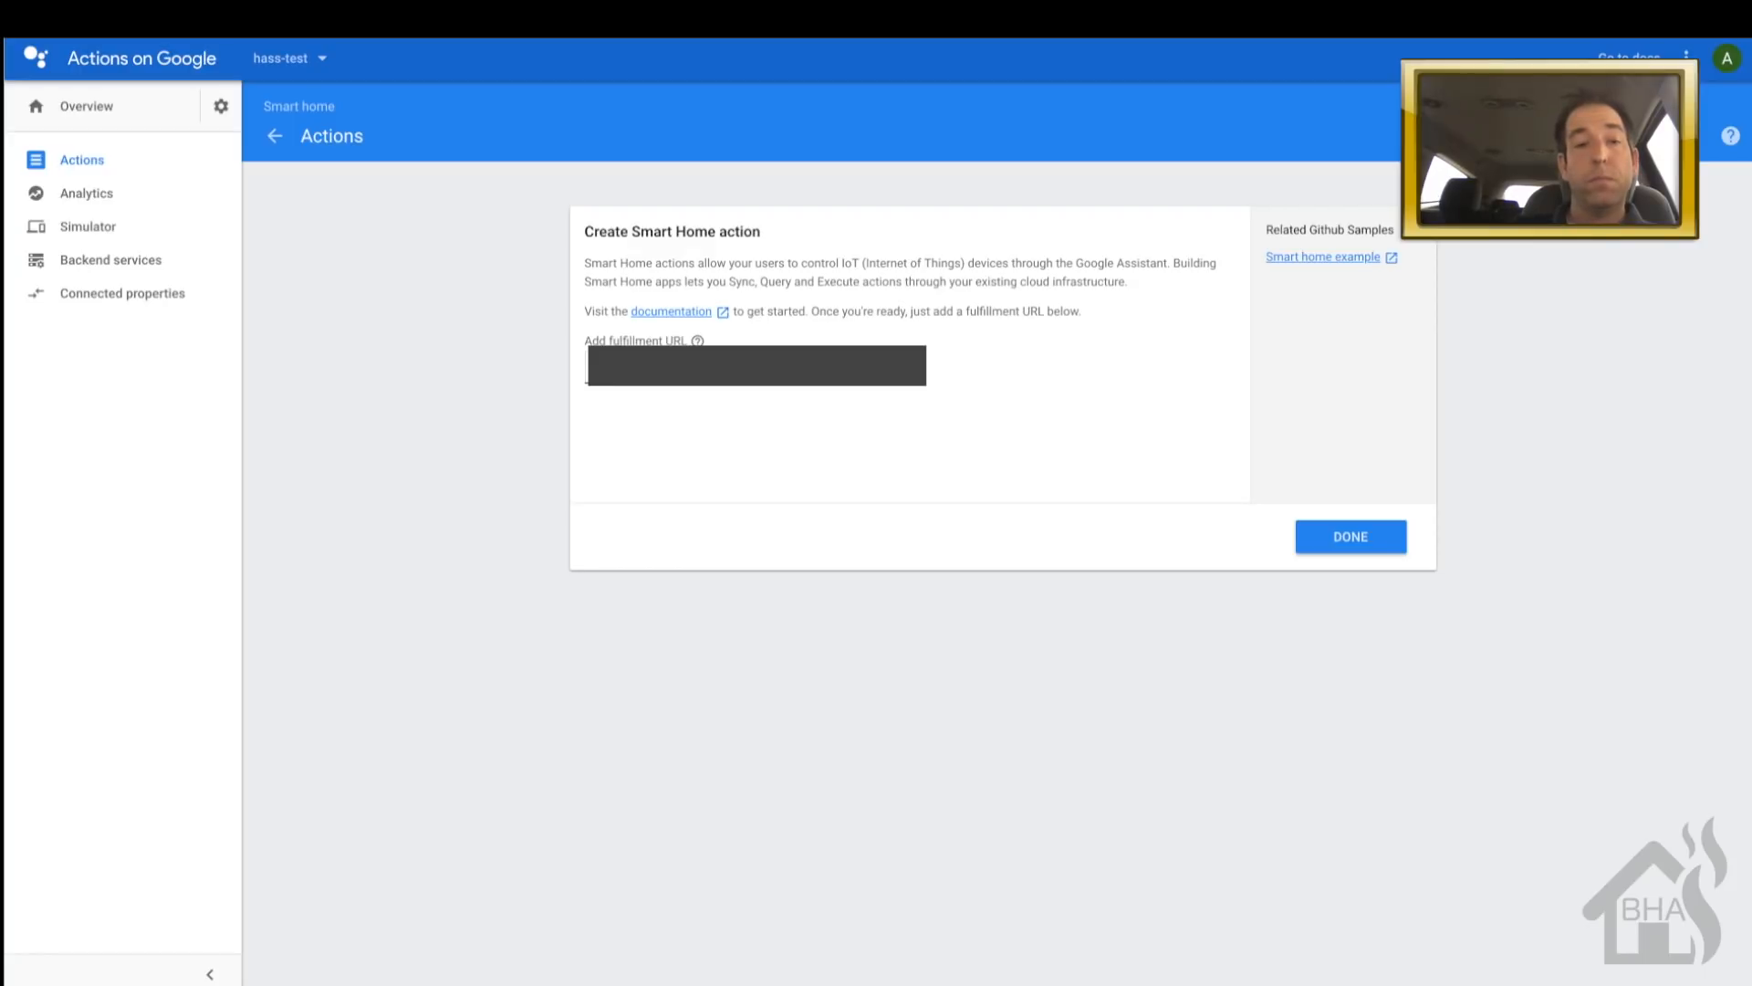
{"action": "left_click", "coordinate": [1333, 546]}
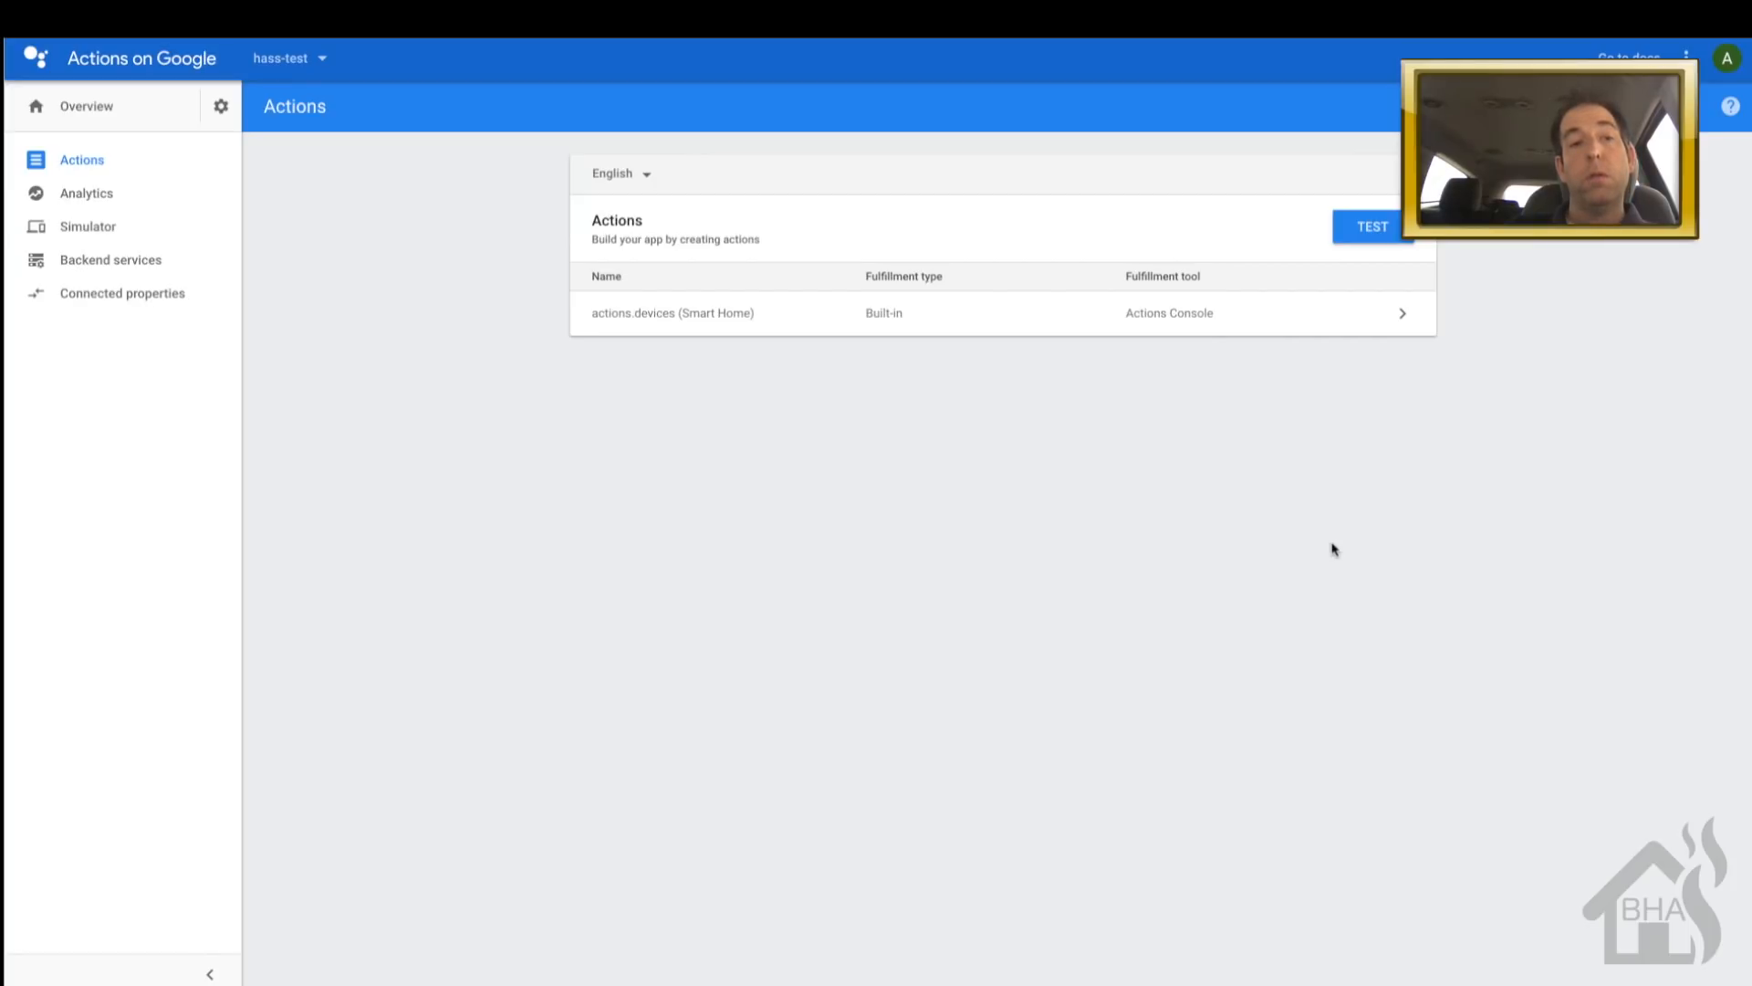
- From the project overview, name the app hass-test in App information
{"action": "left_click", "coordinate": [106, 106]}
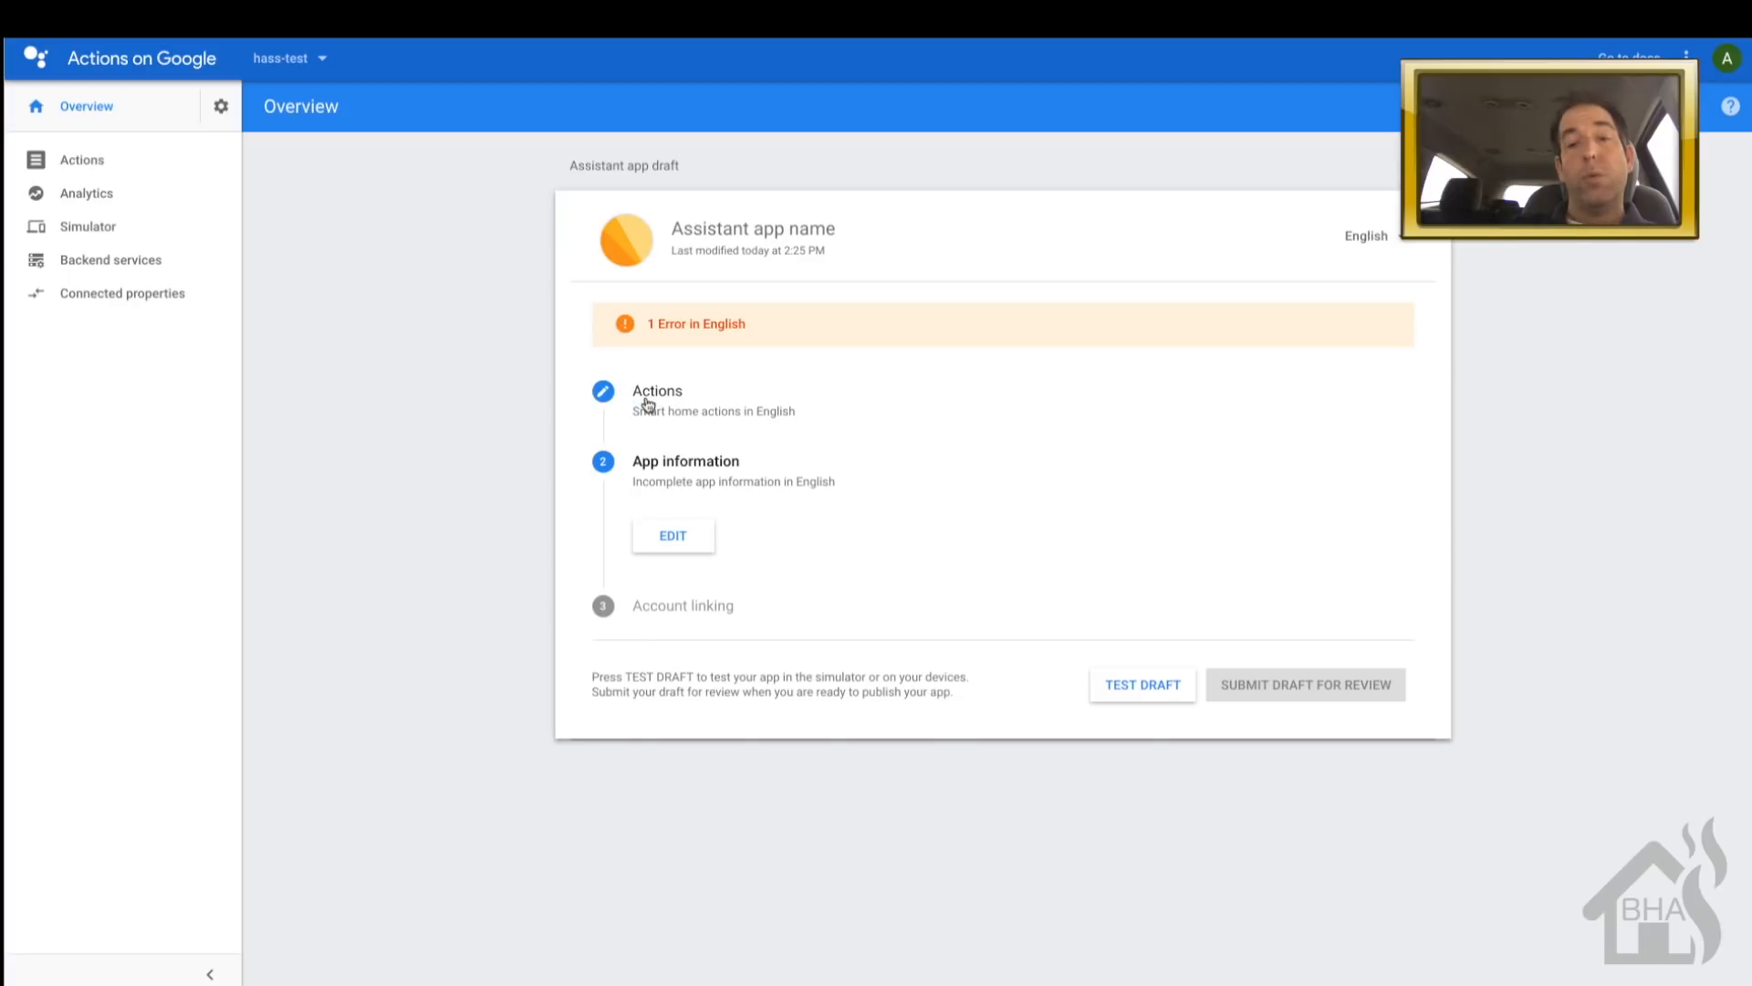
{"action": "left_click", "coordinate": [676, 537]}
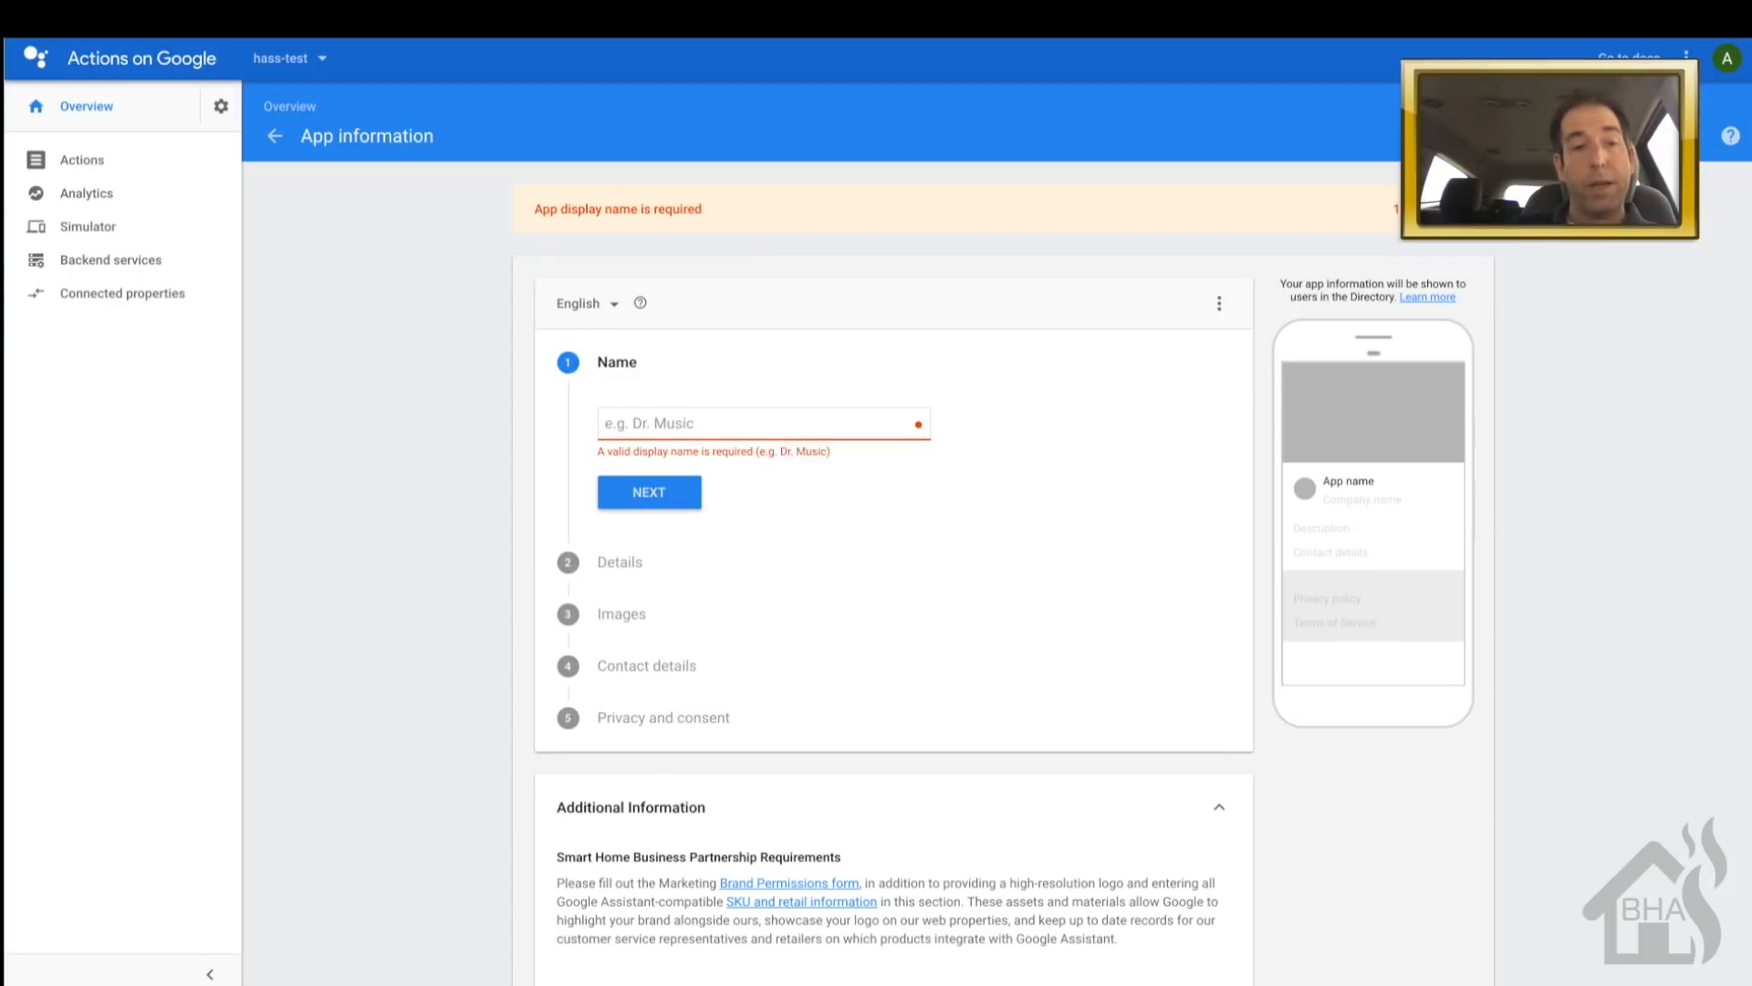
{"action": "type", "text": "hass-test"}
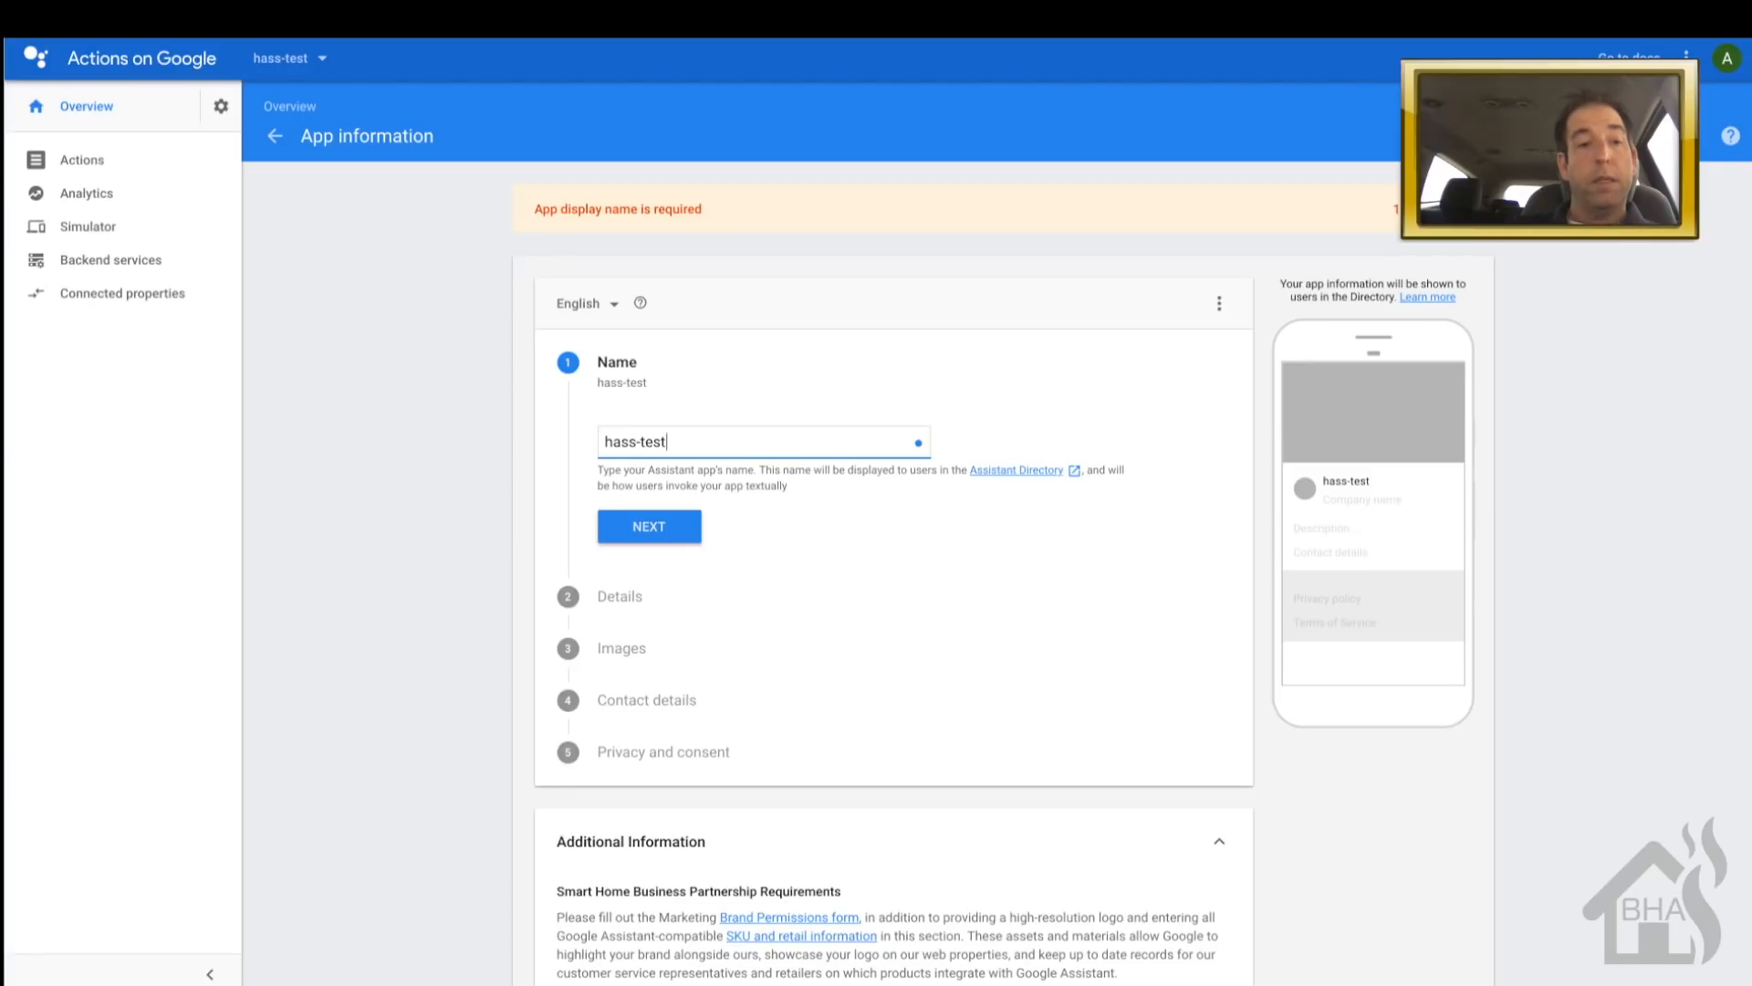
{"action": "scroll", "coordinate": [896, 559], "scroll_direction": "down", "scroll_amount": 2}
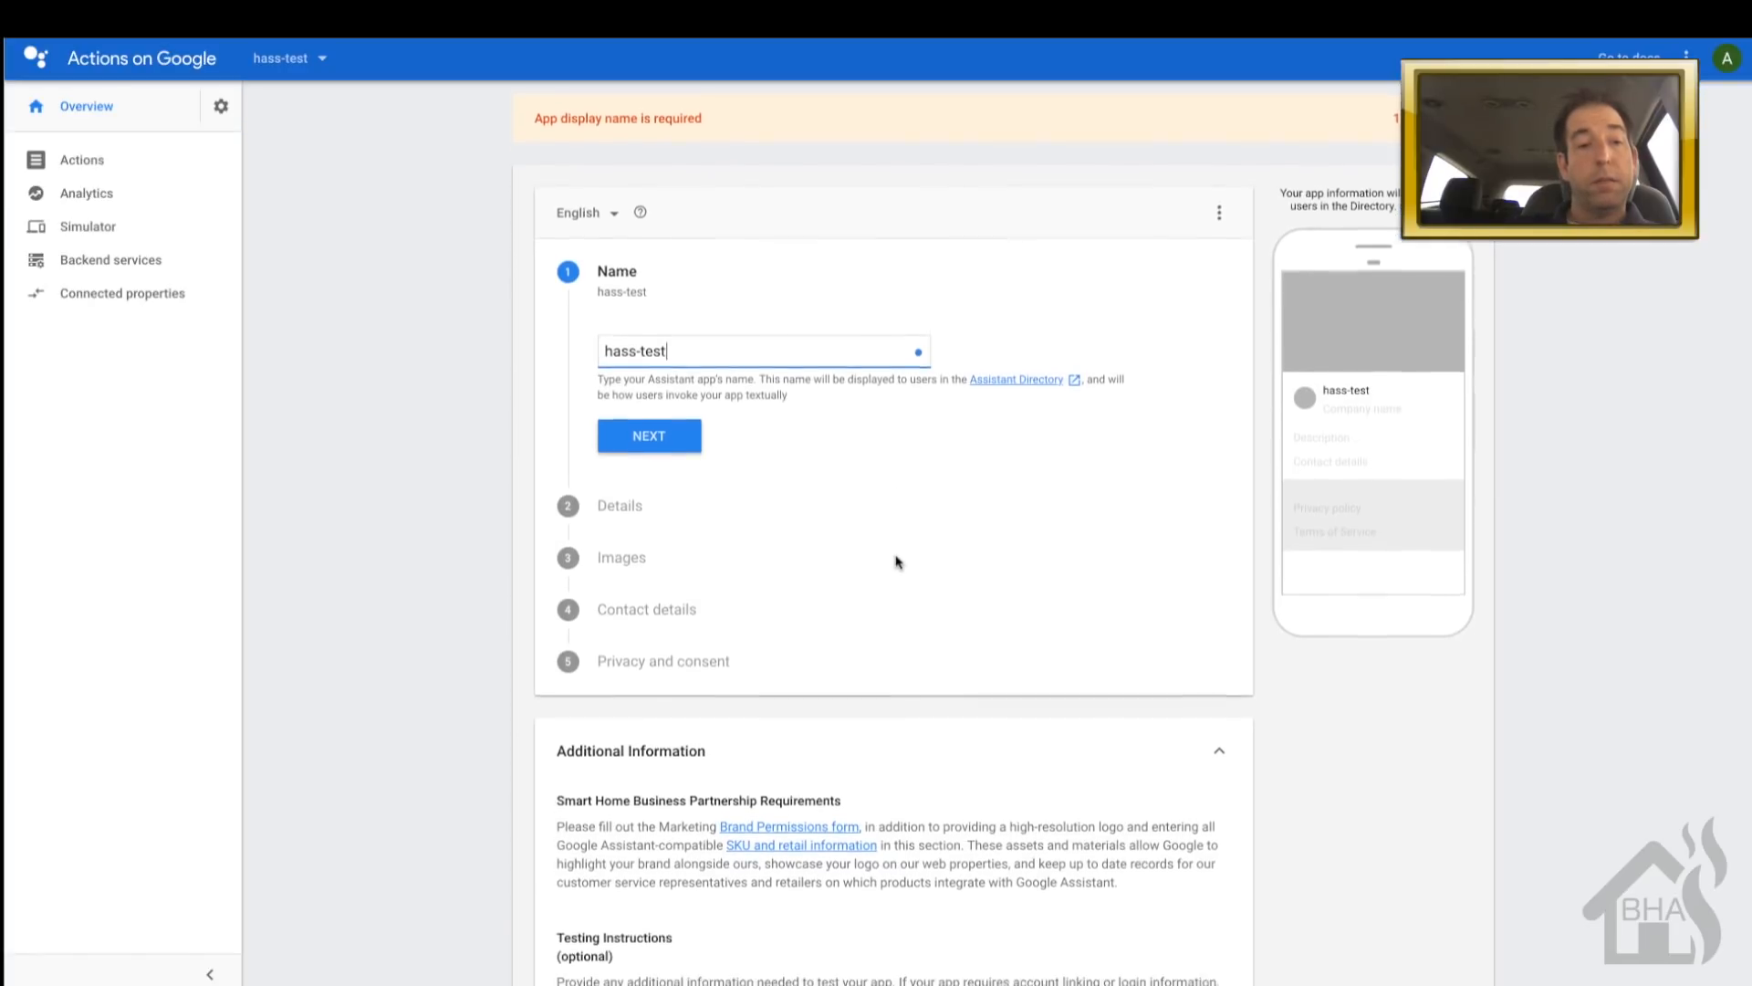
{"action": "left_click", "coordinate": [700, 402]}
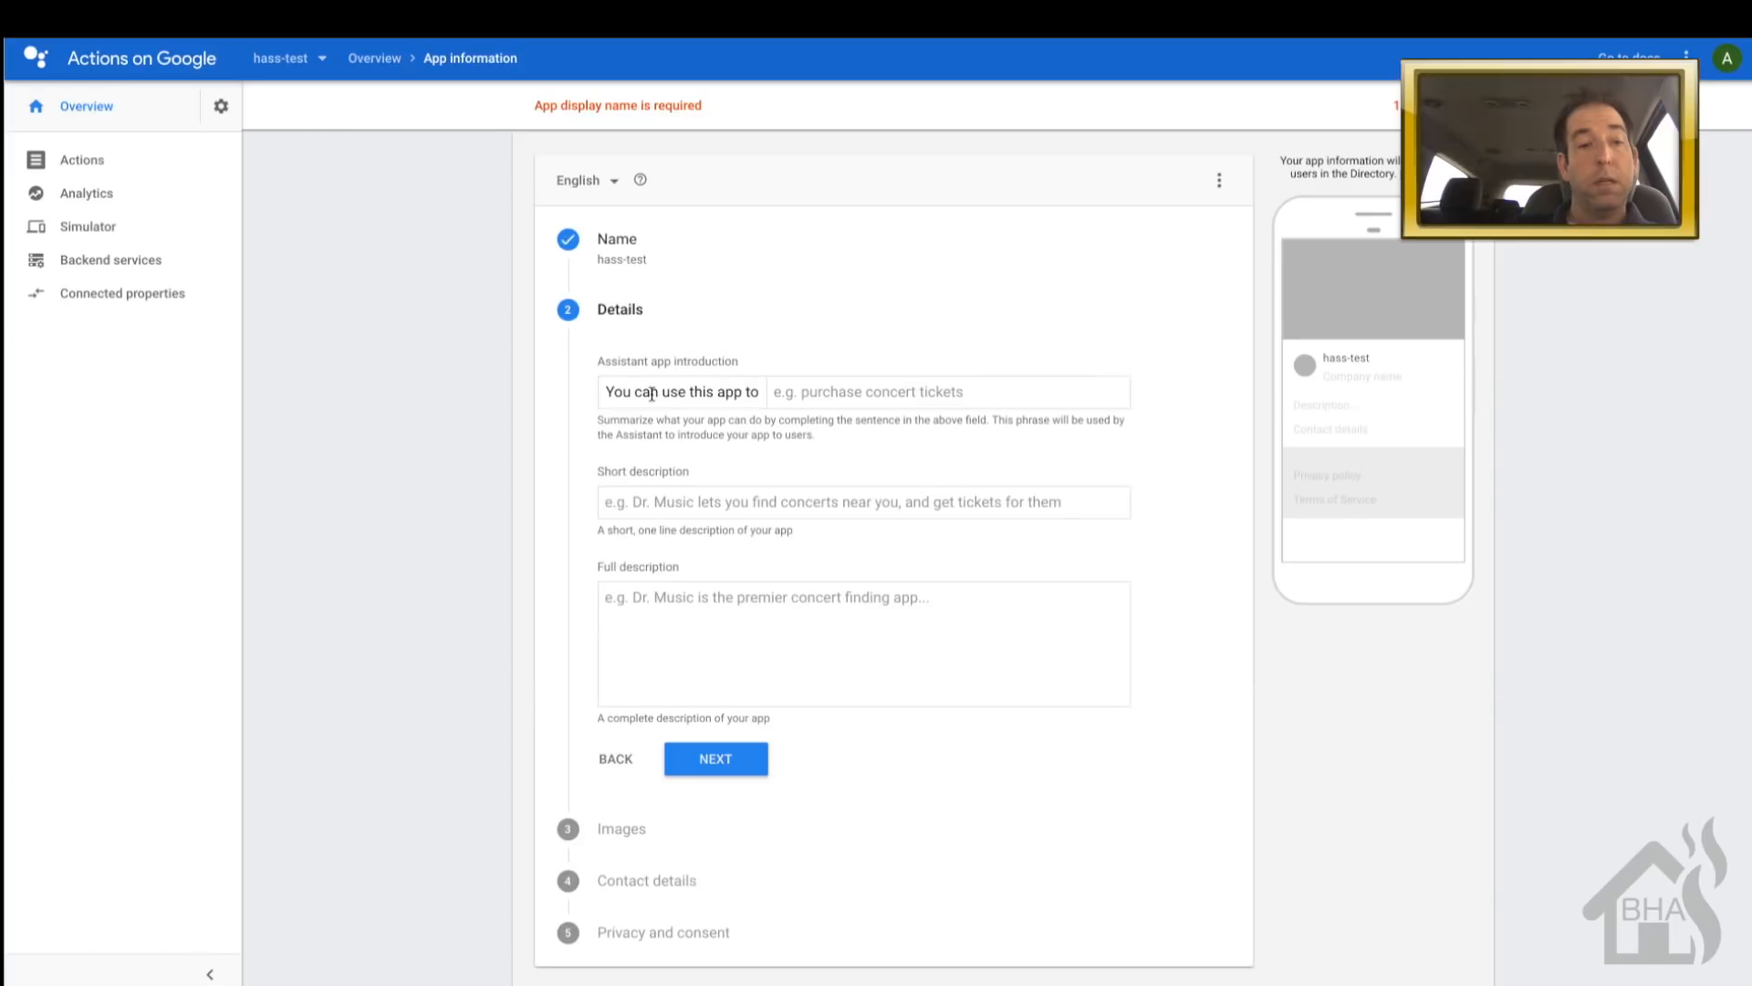
- Enter 'home automation' as the introduction, short description and full description
{"action": "left_click", "coordinate": [865, 390]}
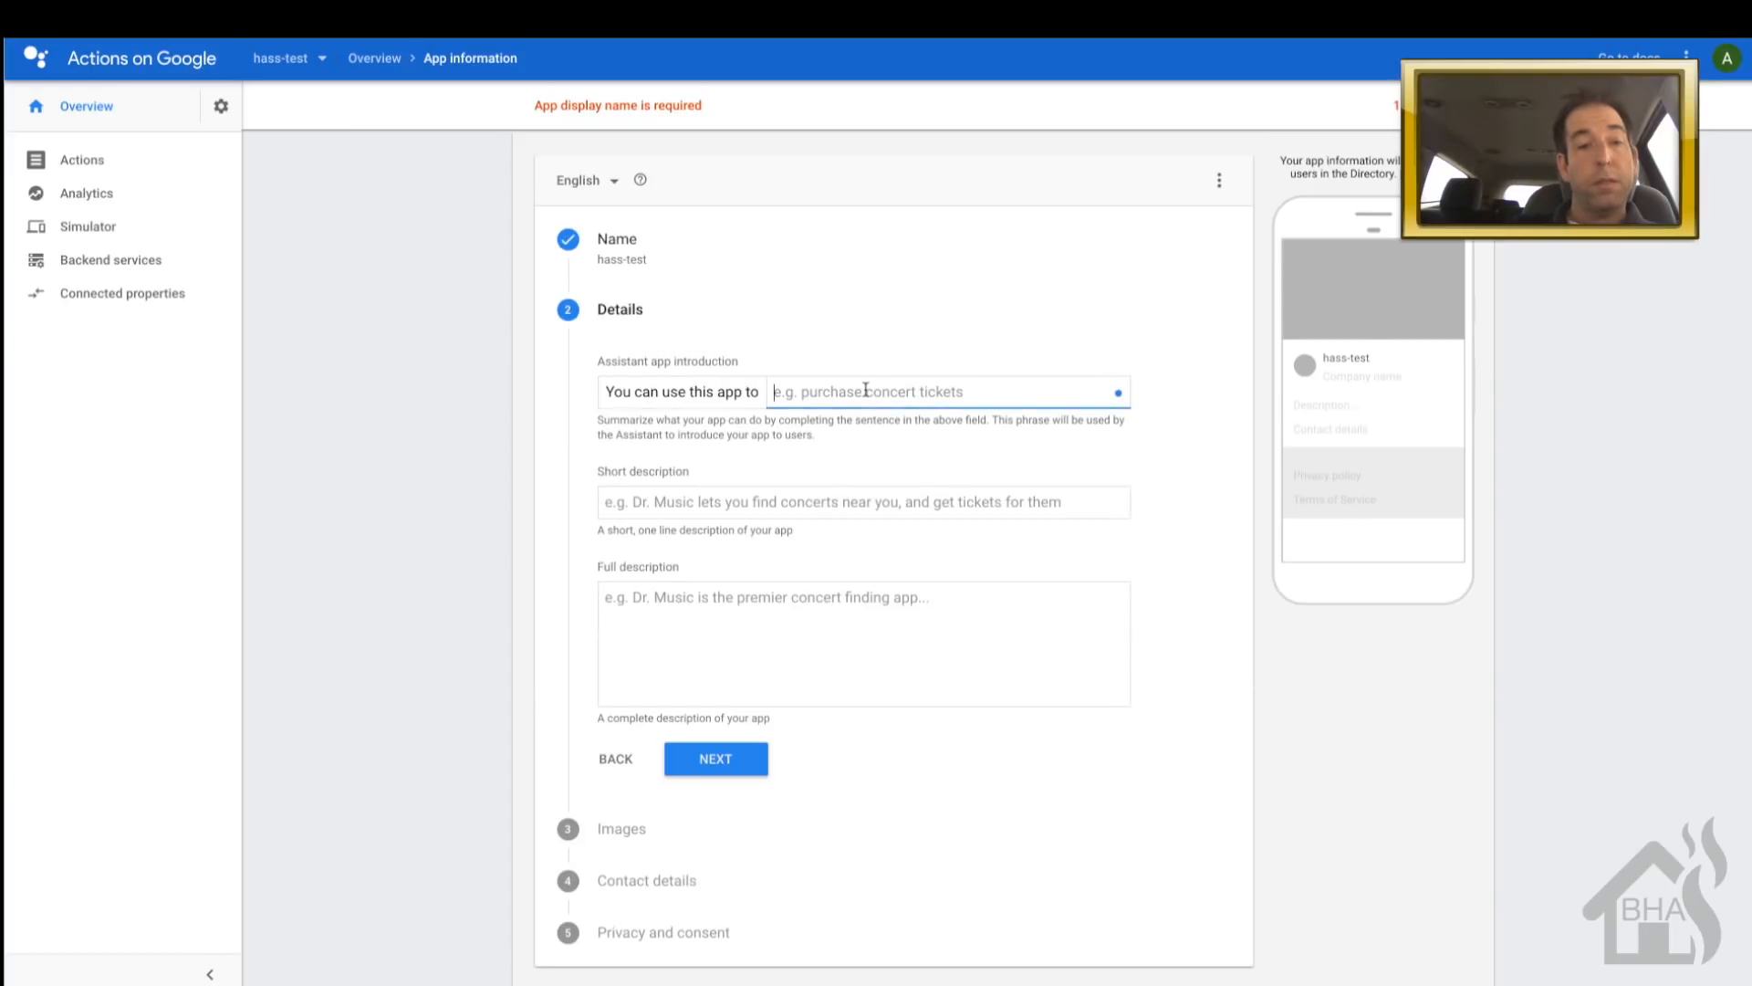
{"action": "type", "text": "home automation"}
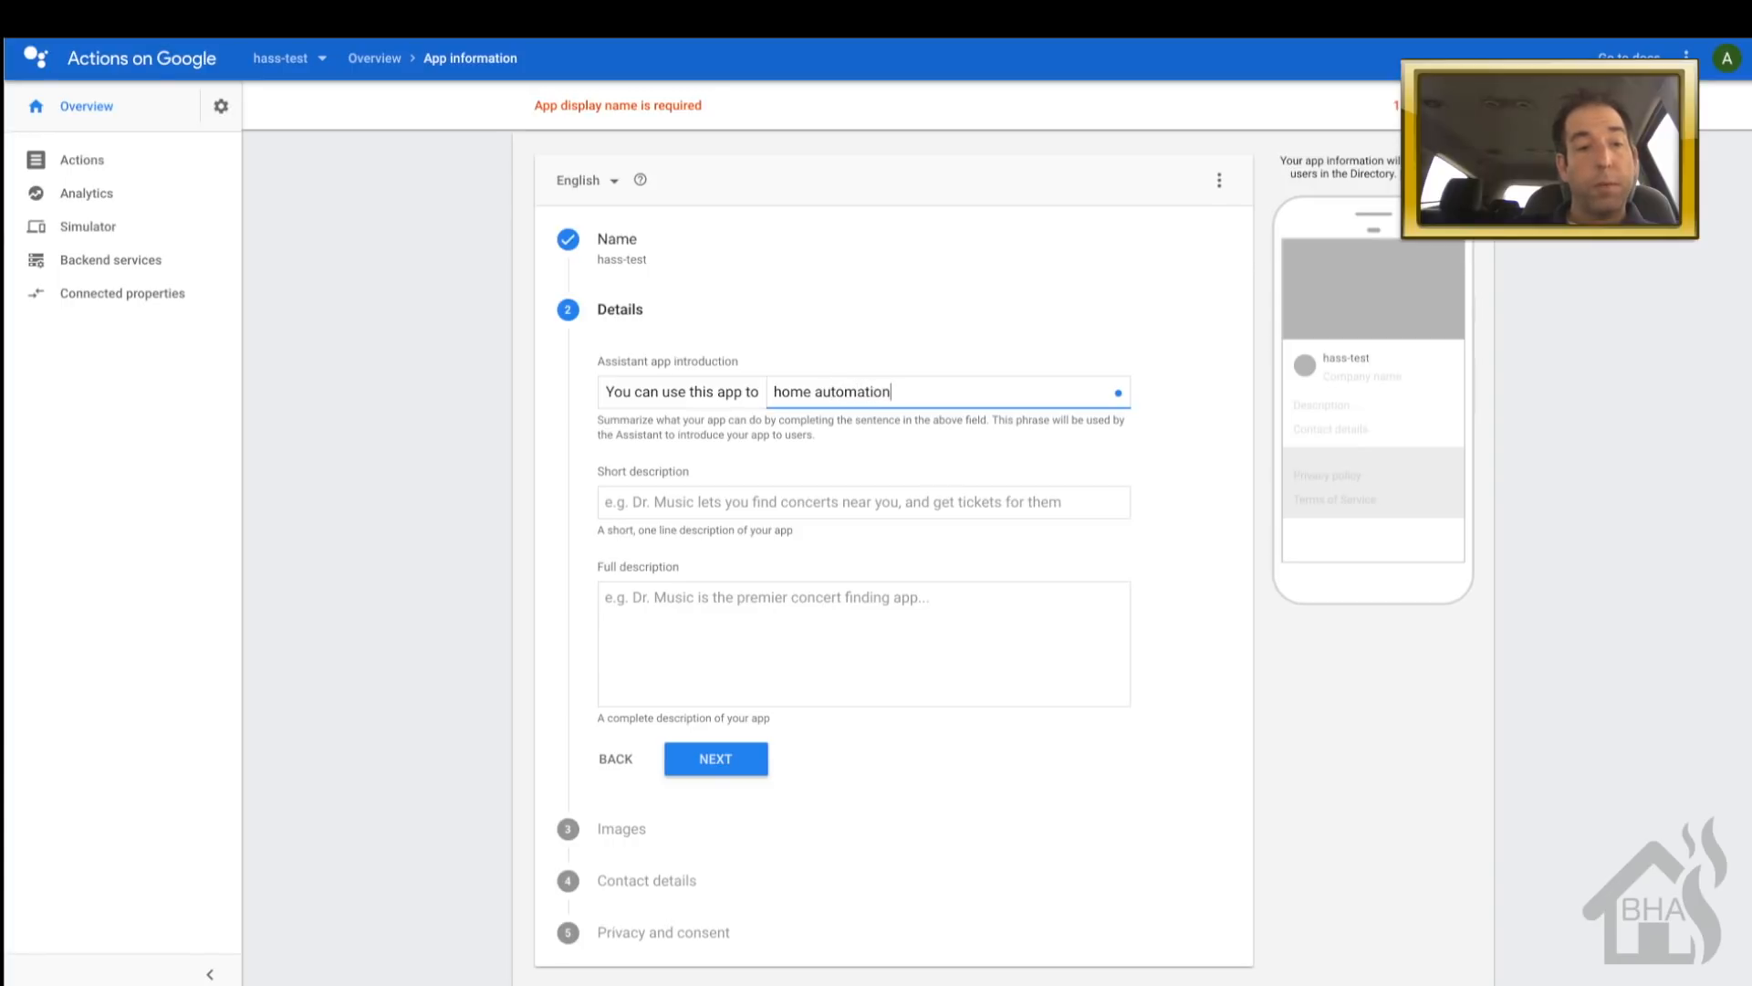
{"action": "left_click", "coordinate": [738, 505]}
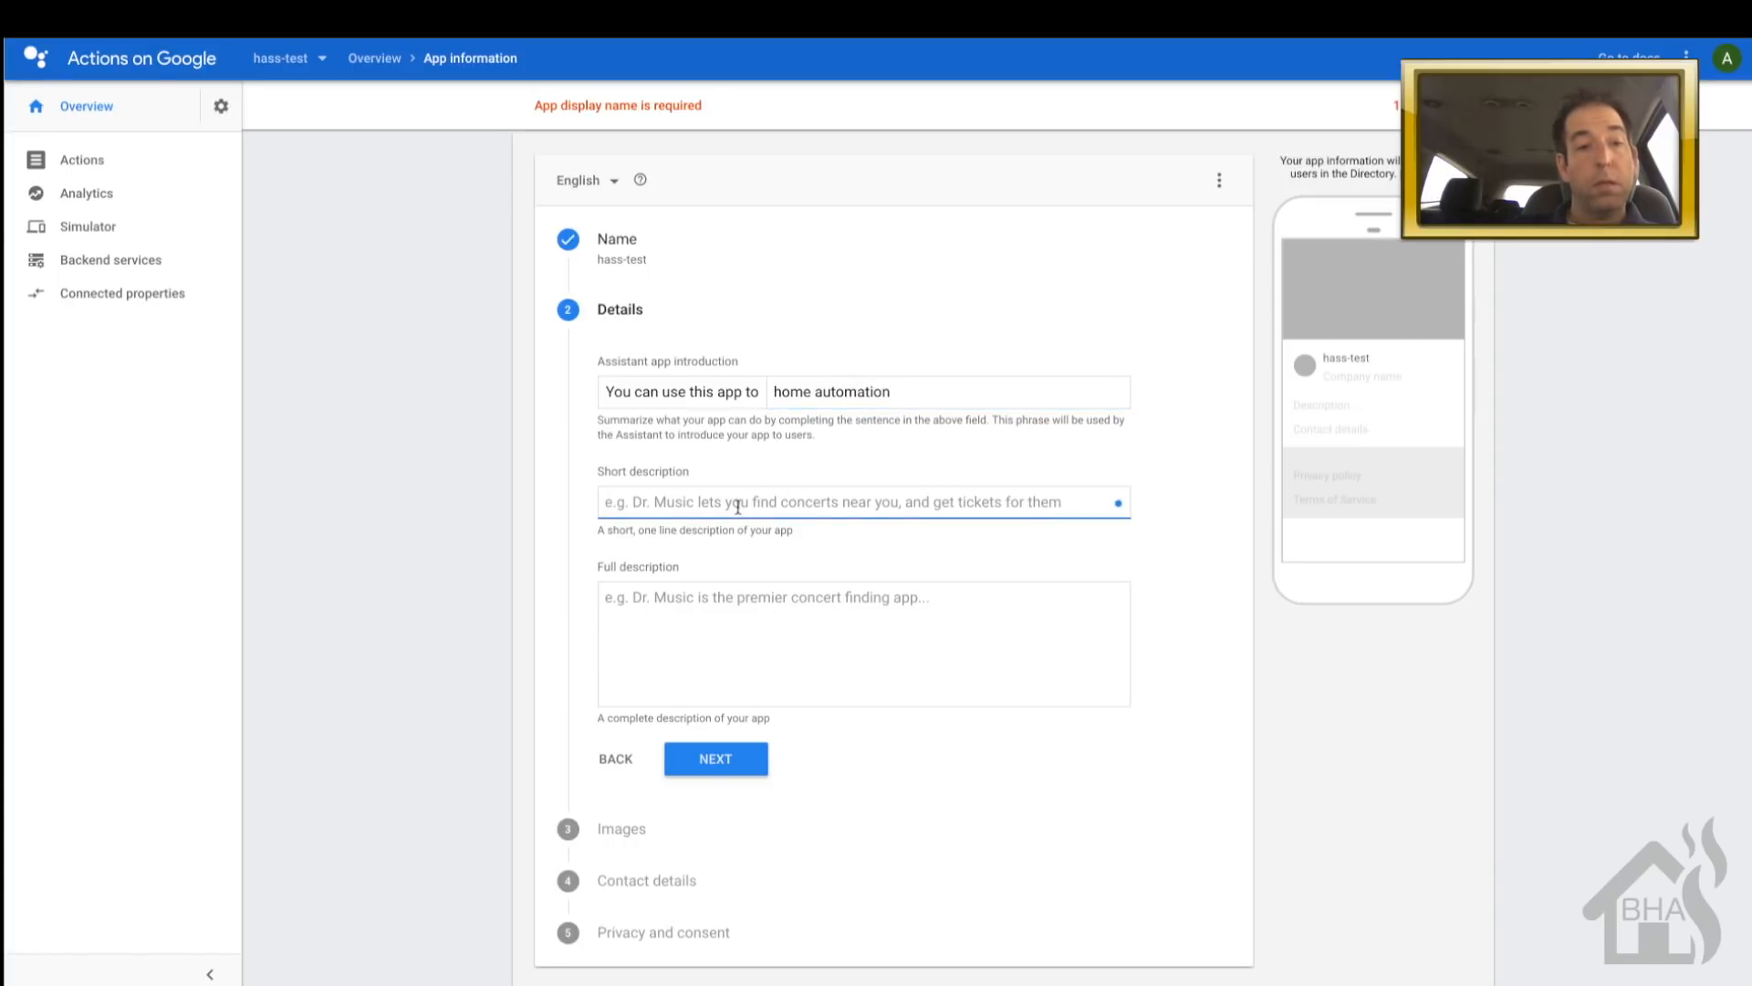
{"action": "type", "text": "home automation"}
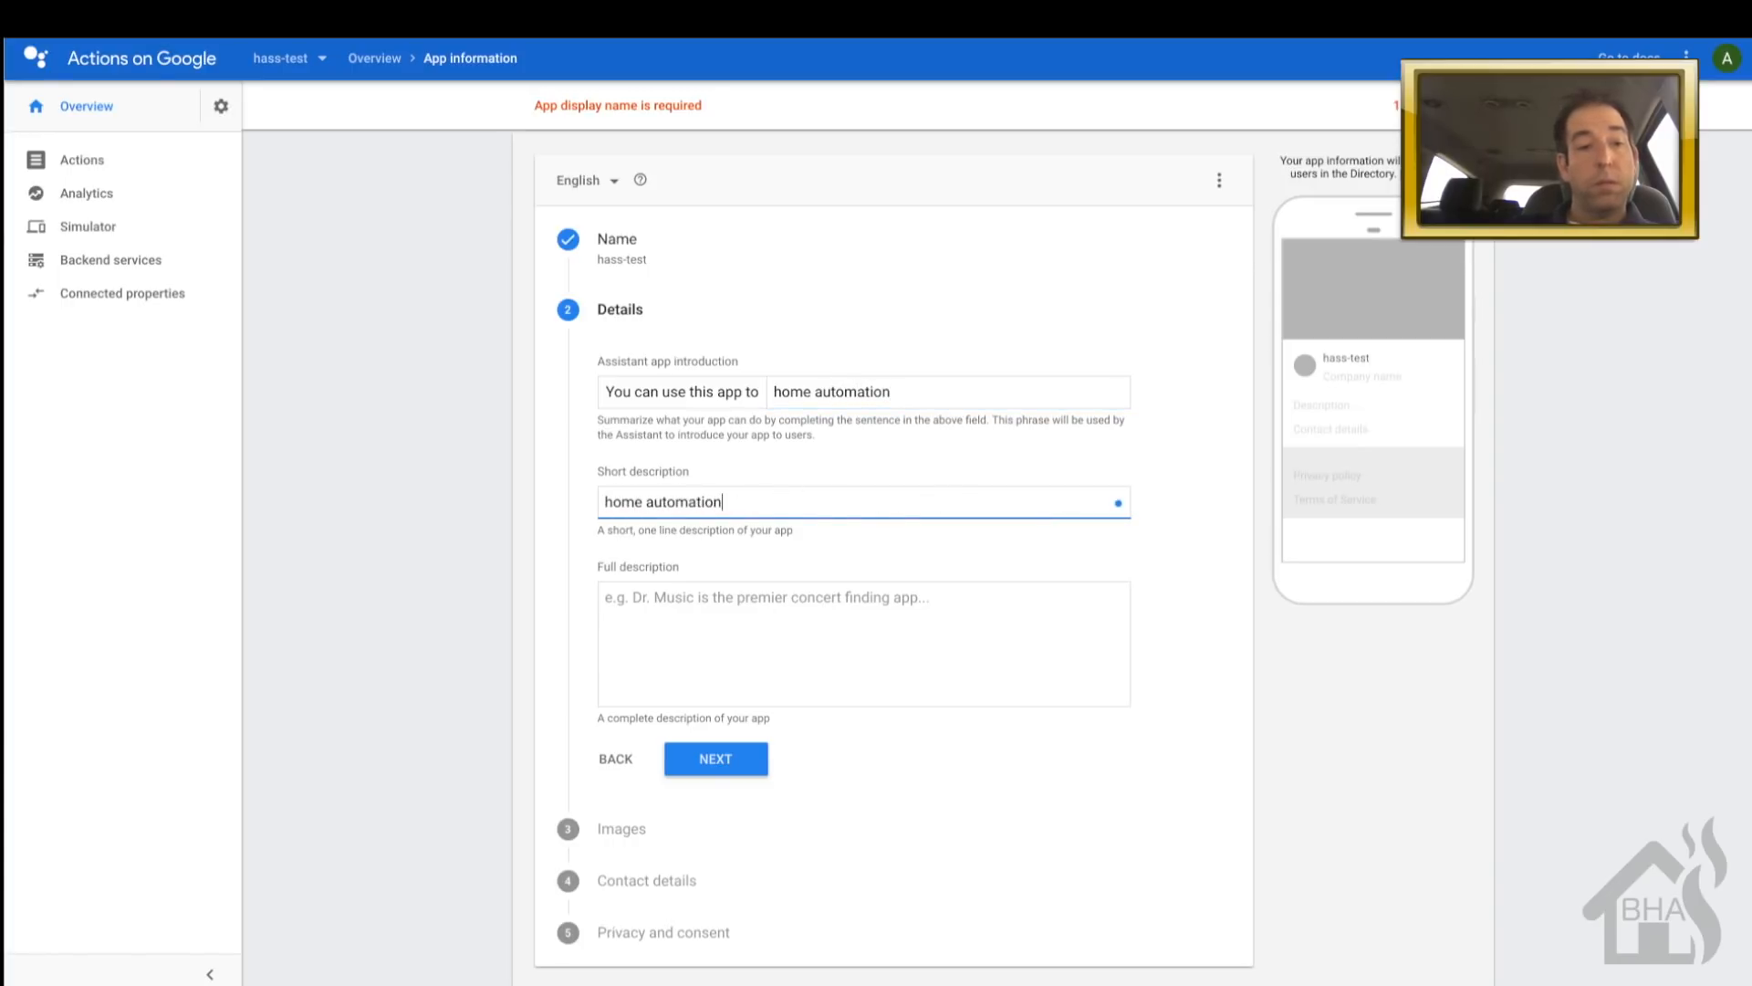
{"action": "left_click", "coordinate": [722, 631]}
{"action": "type", "text": "ho"}
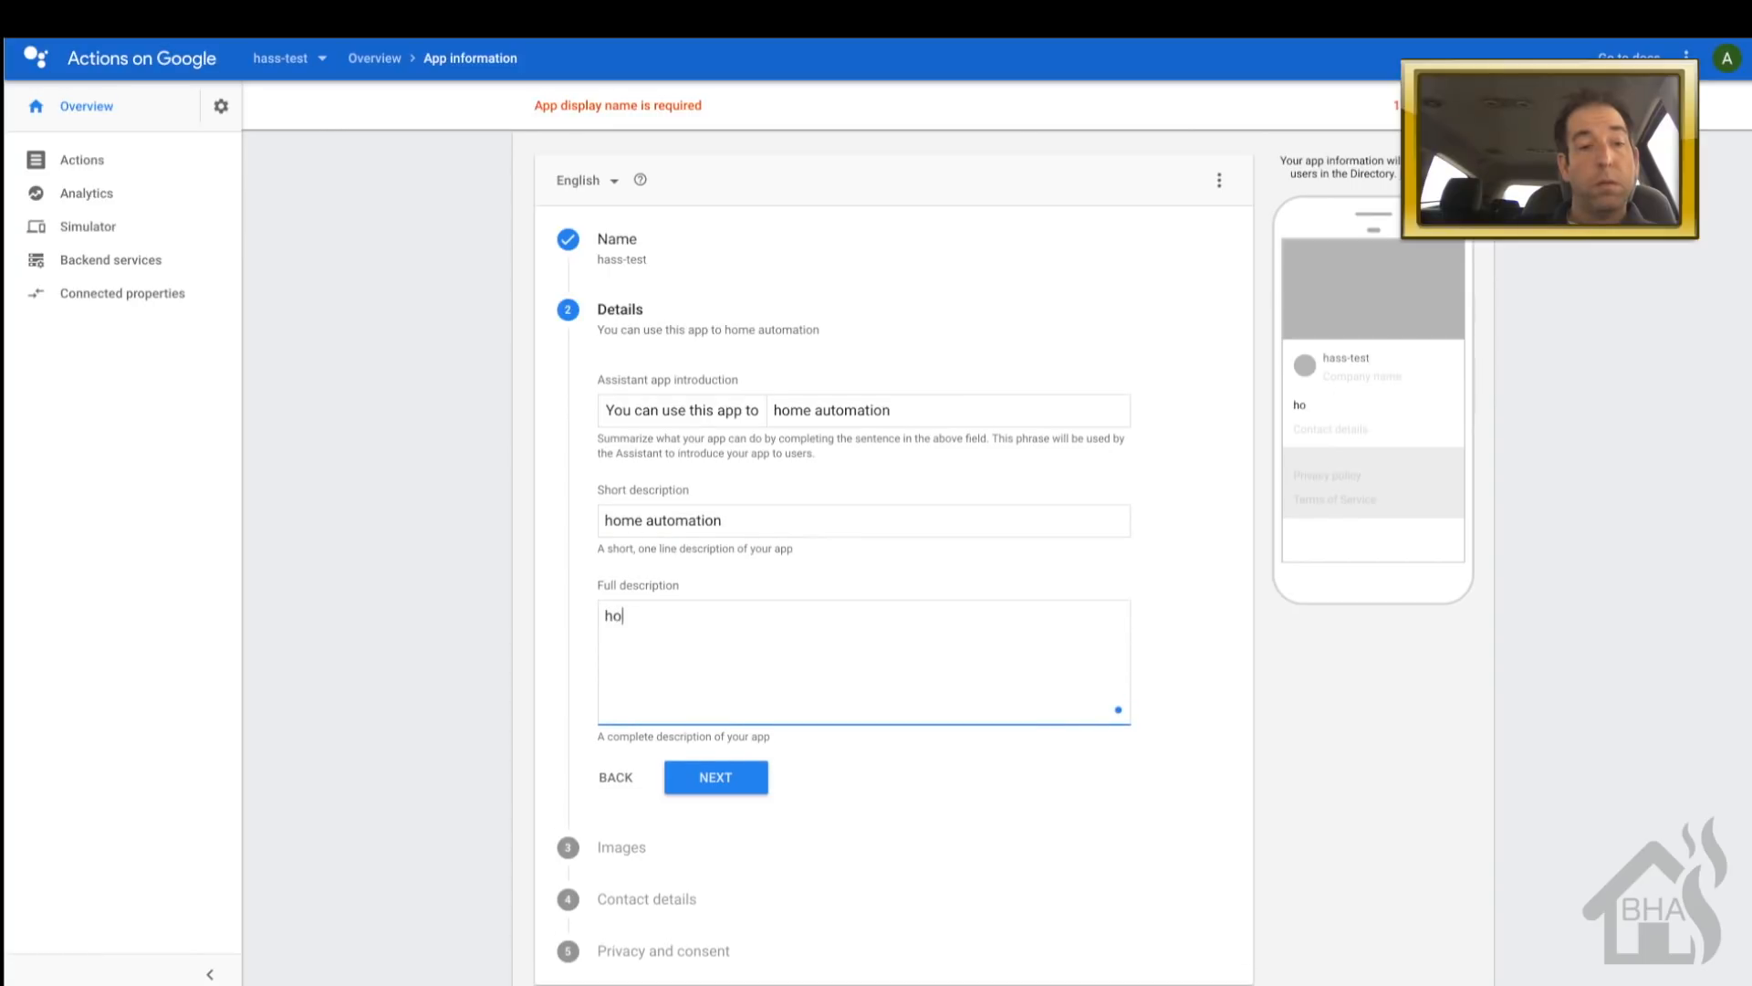
{"action": "type", "text": "me automation"}
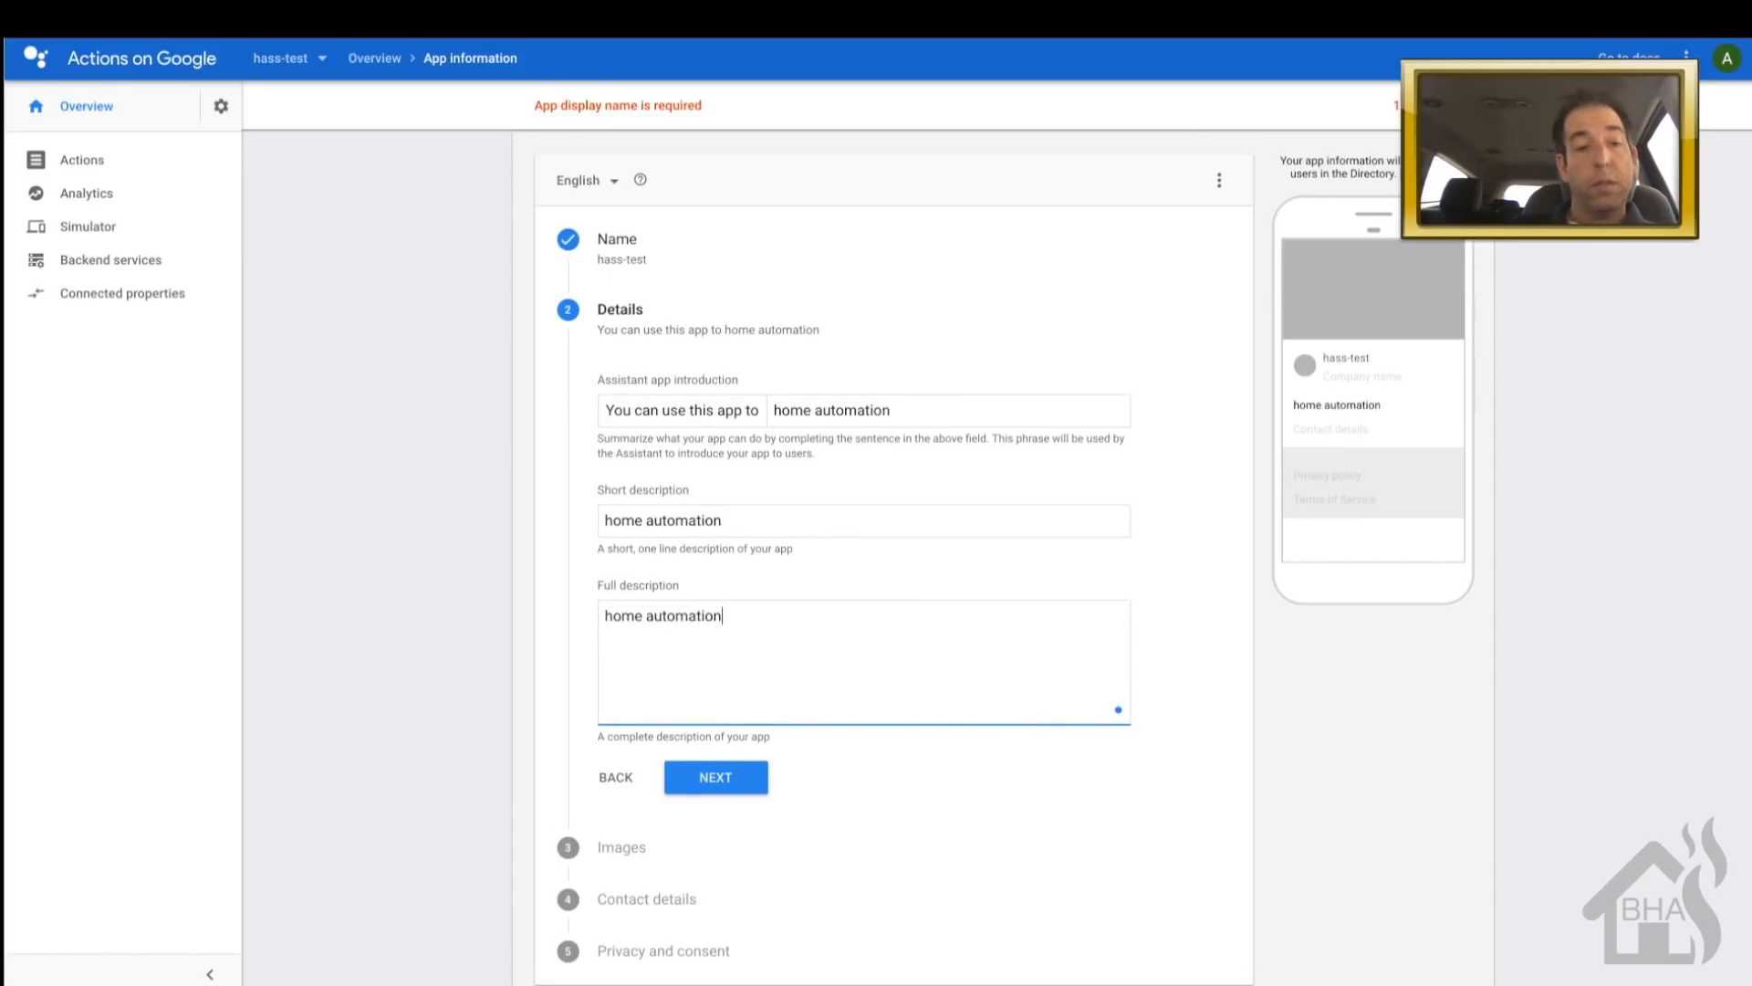
{"action": "scroll", "coordinate": [684, 754], "scroll_direction": "down", "scroll_amount": 3}
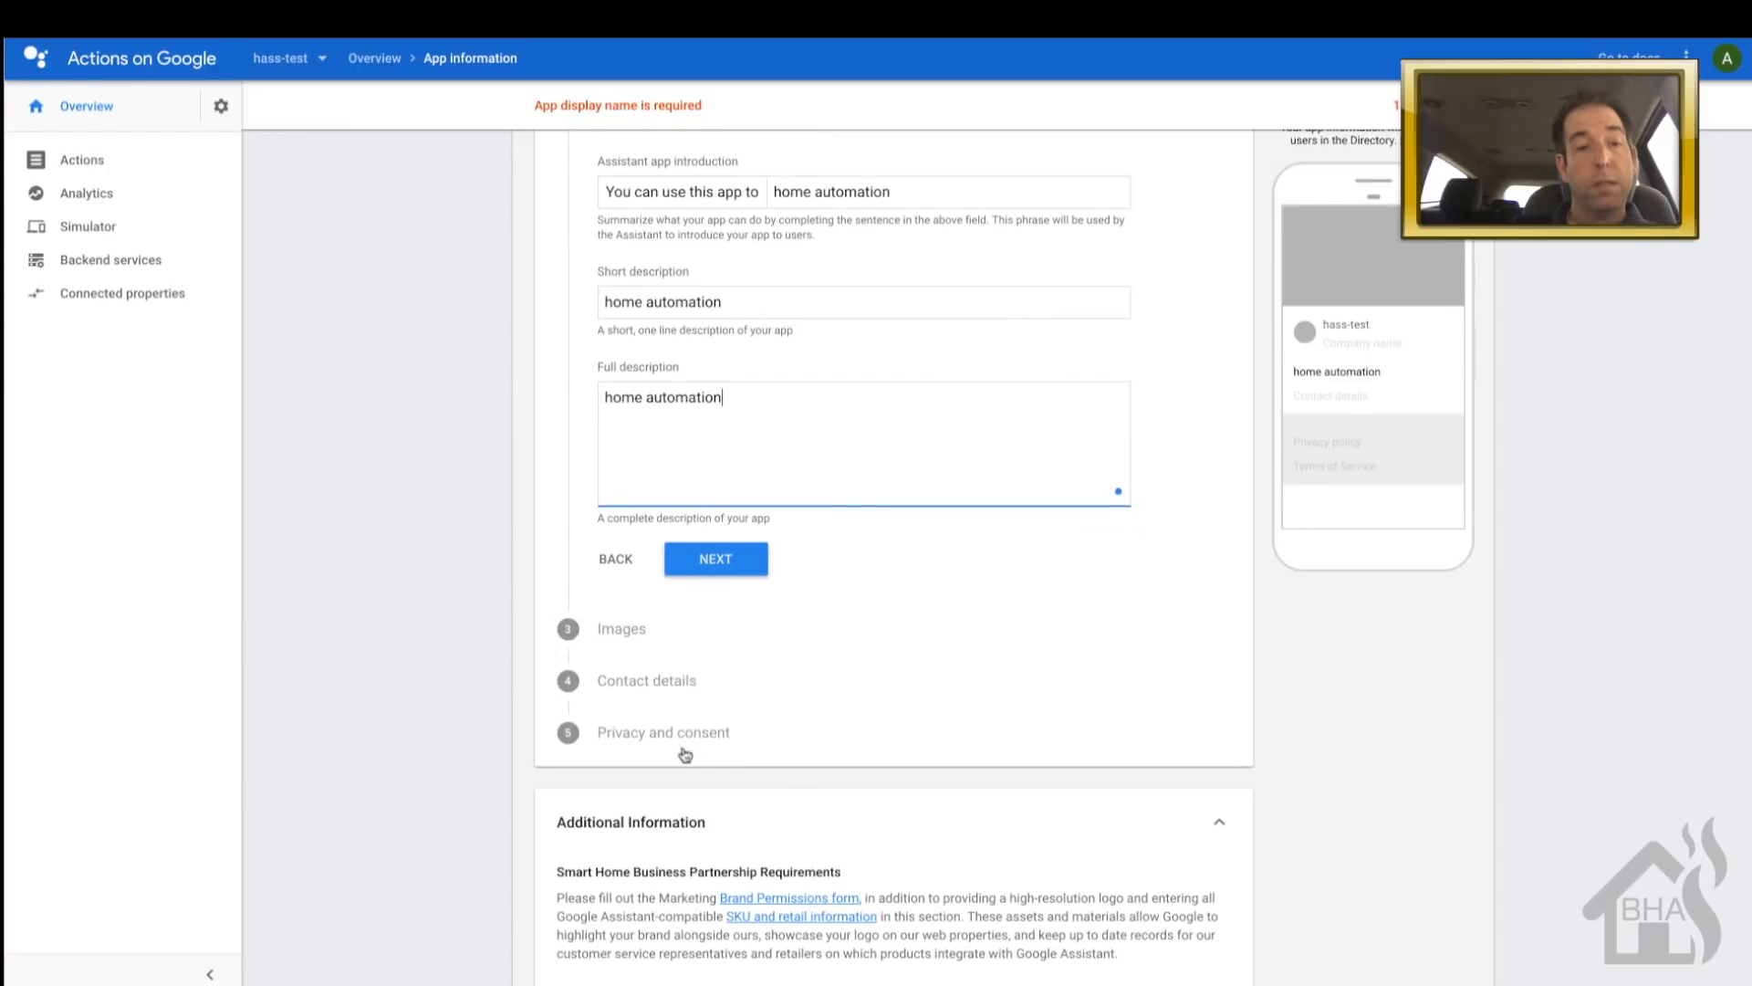
- Skip the images step and enter the developer name and contact e-mail
{"action": "left_click", "coordinate": [742, 564]}
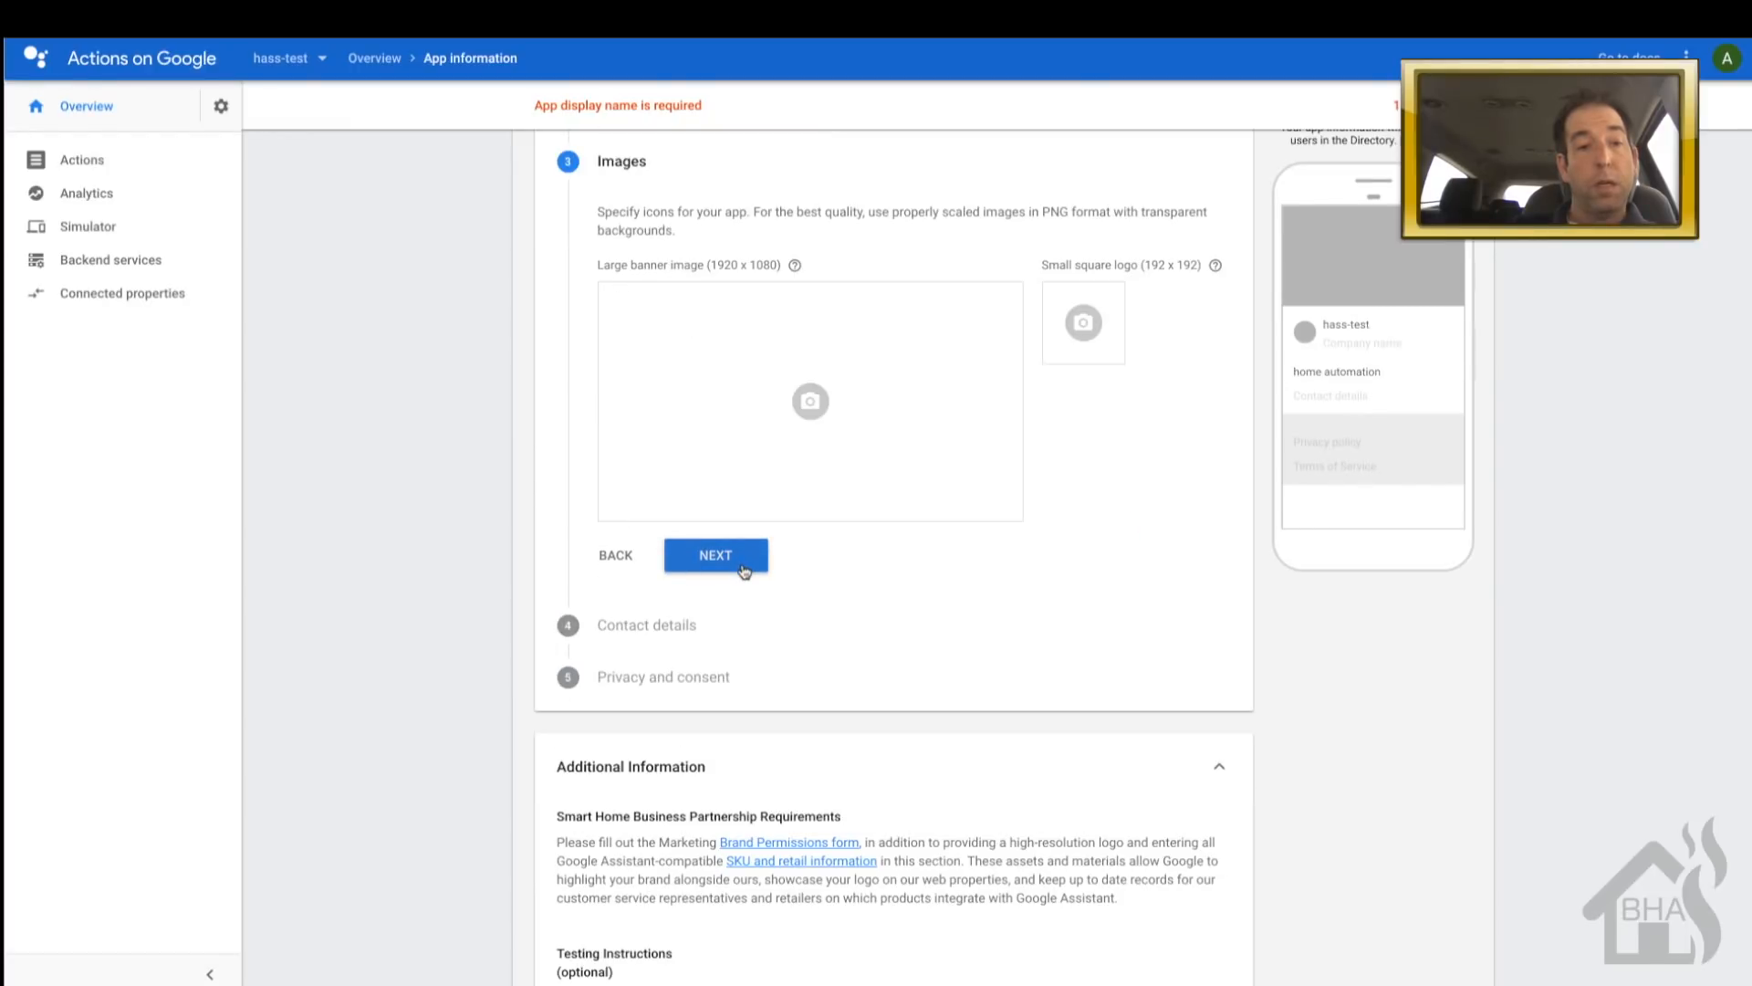
{"action": "scroll", "coordinate": [745, 572], "scroll_direction": "up", "scroll_amount": 2}
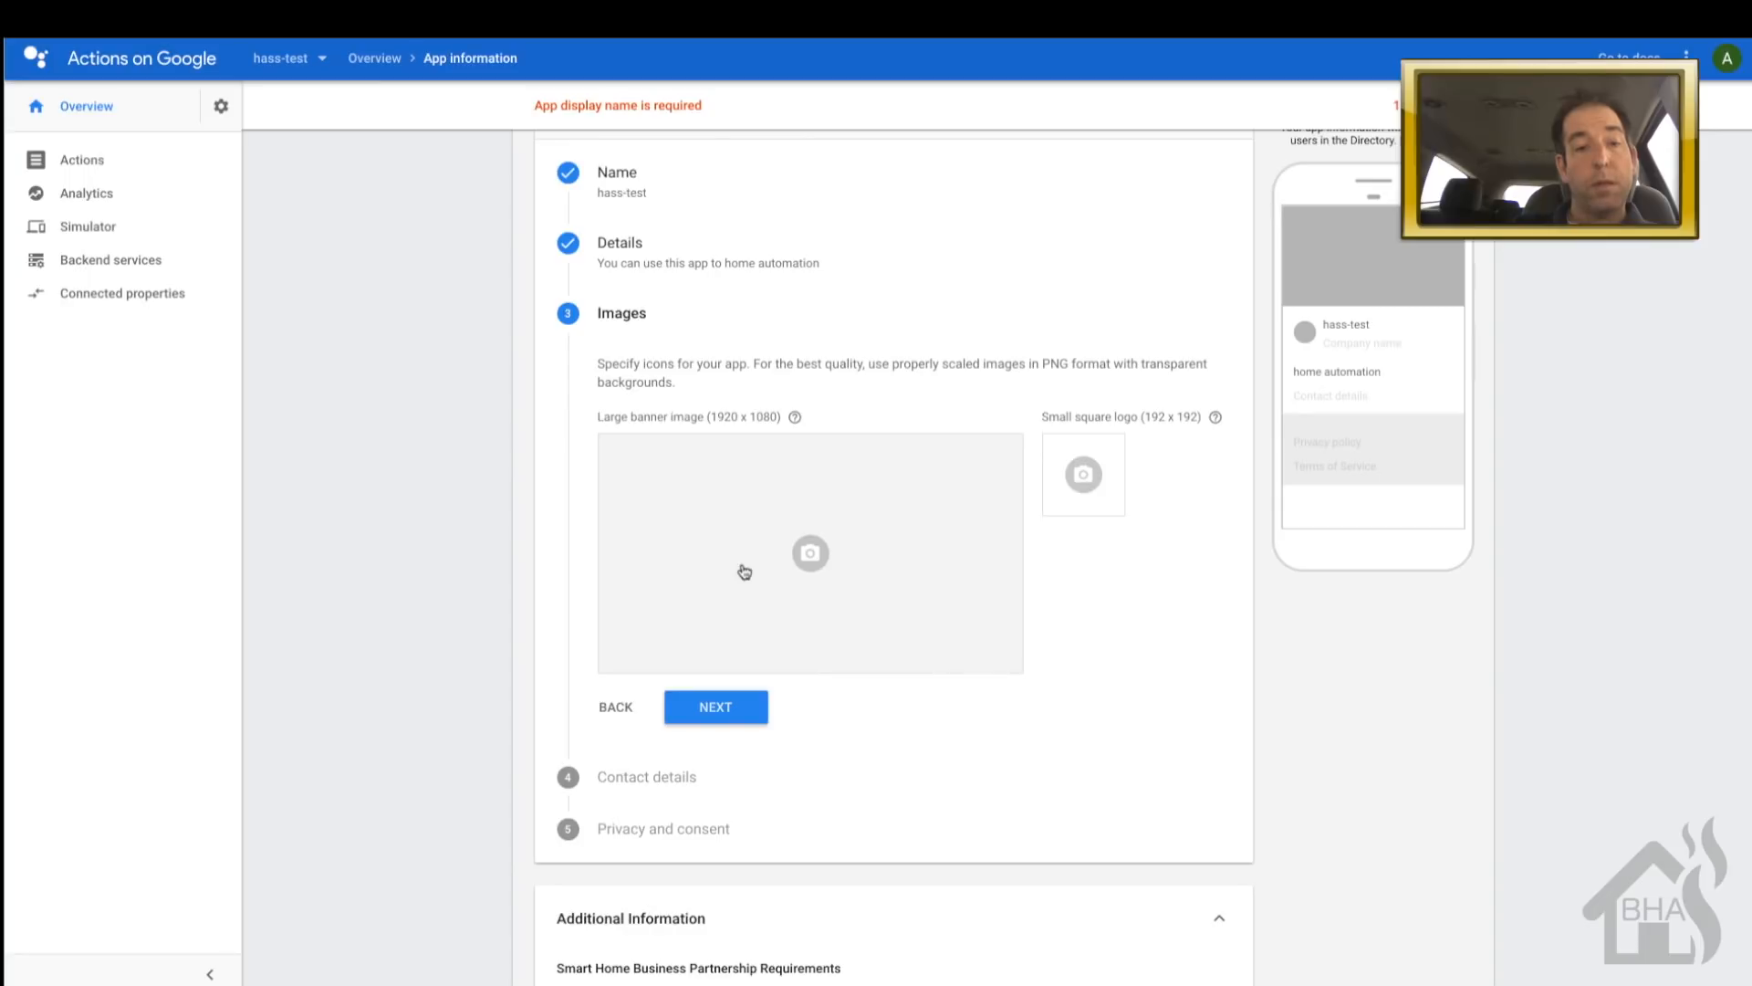
{"action": "left_click", "coordinate": [694, 709]}
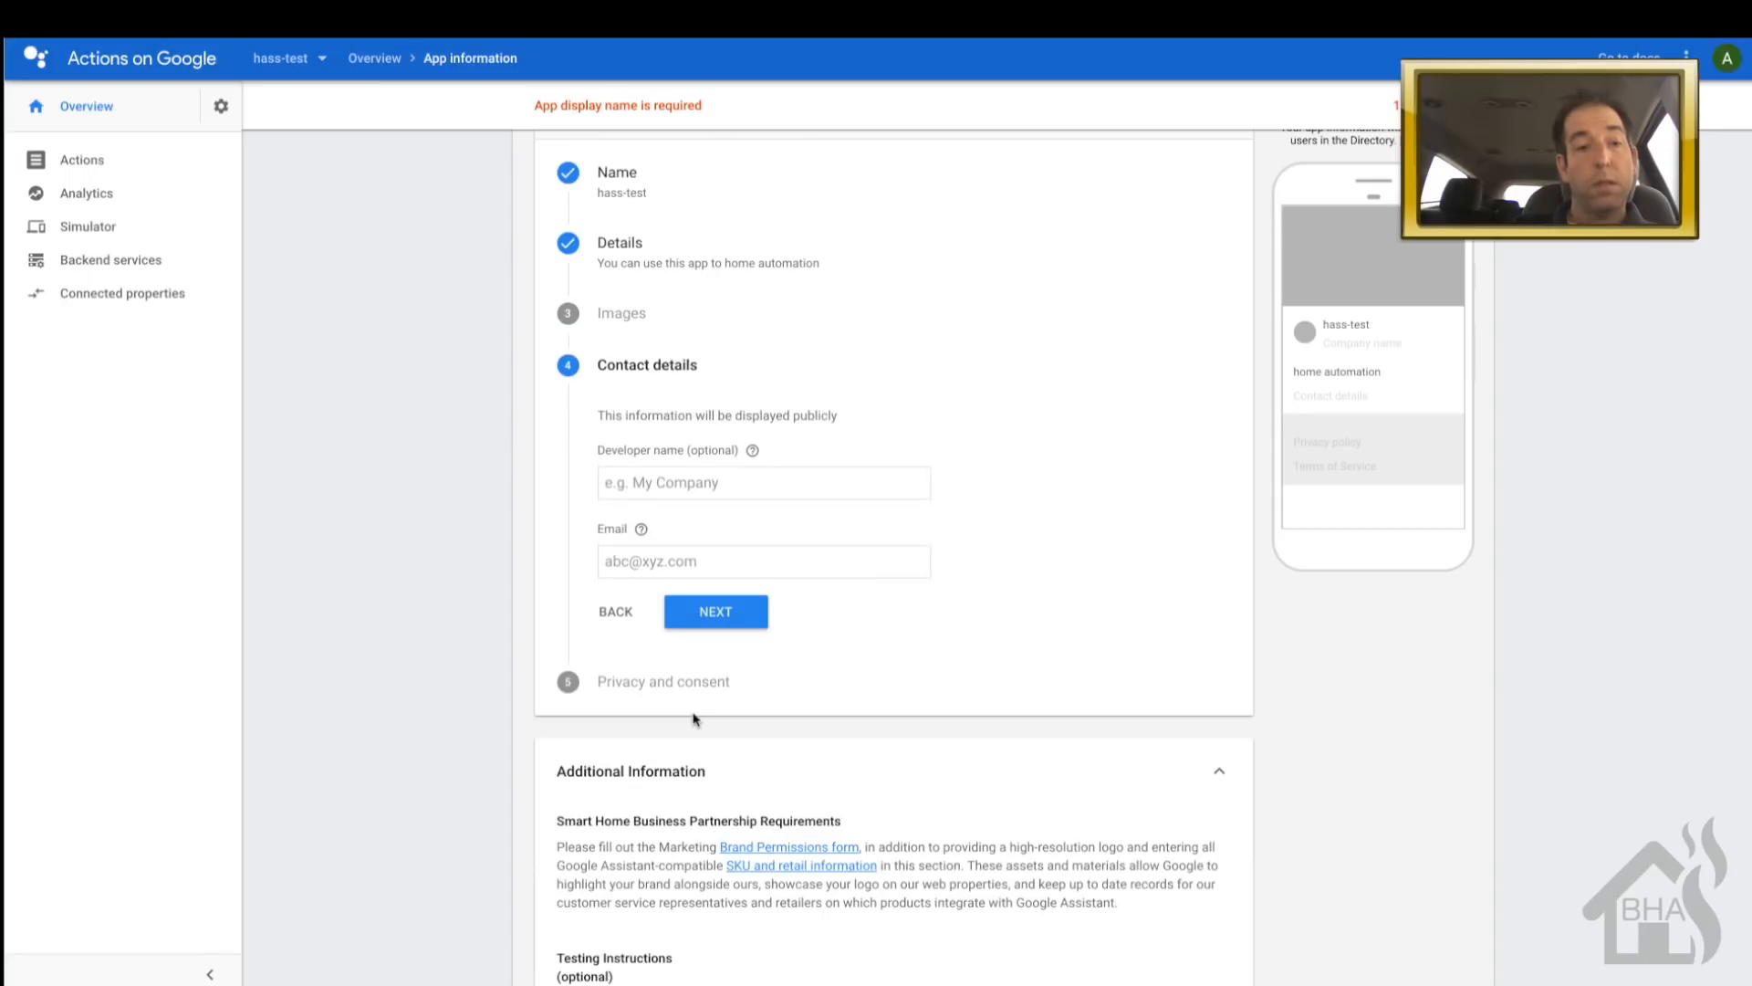
{"action": "left_click", "coordinate": [674, 472]}
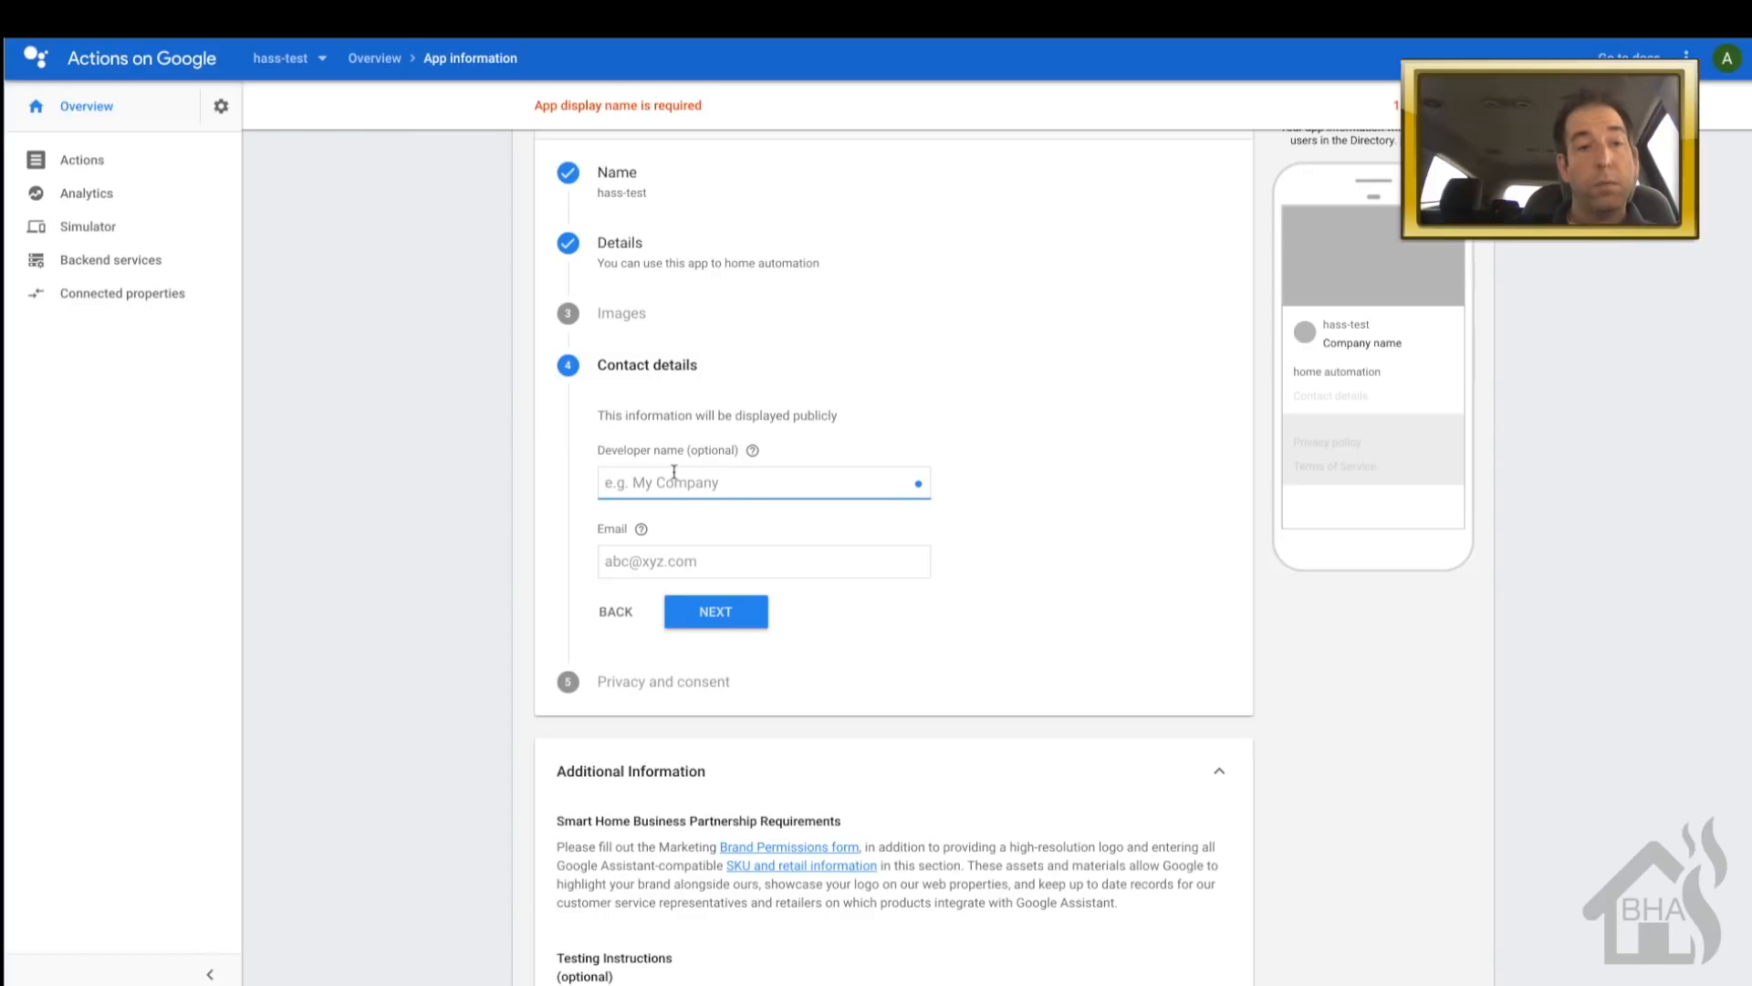
{"action": "type", "text": "burs"}
{"action": "type", "text": "ns"}
{"action": "type", "text": " home aut"}
{"action": "type", "text": "omation"}
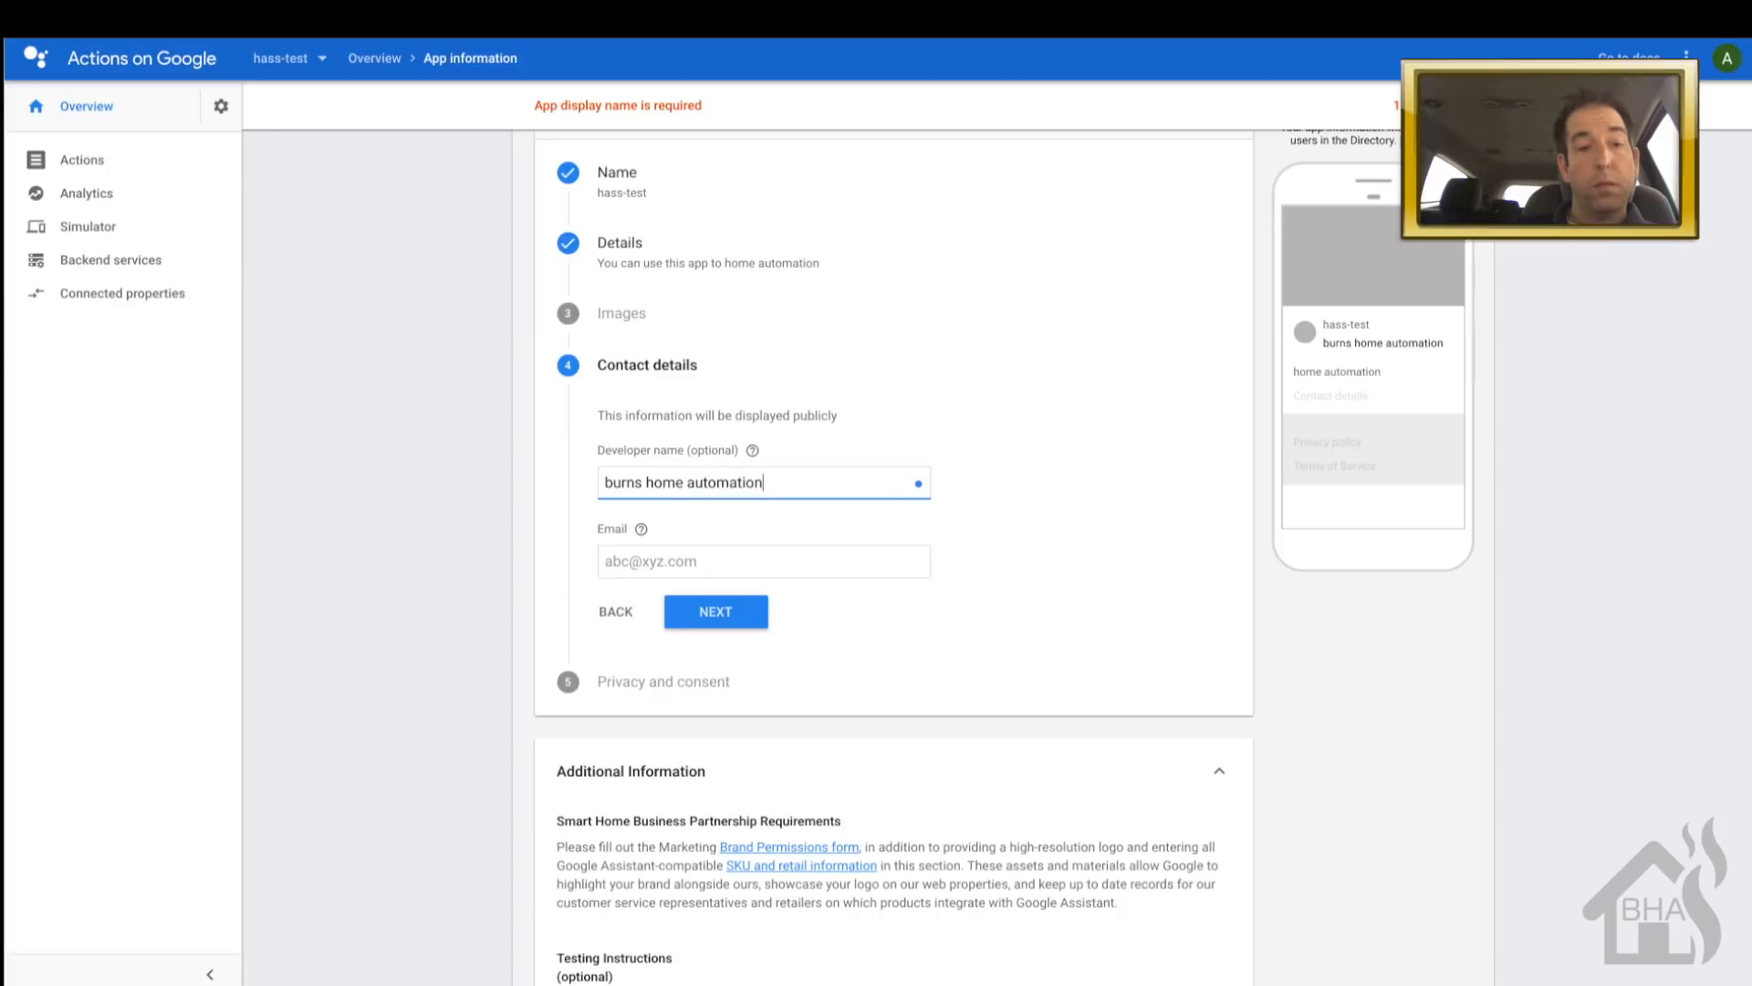
{"action": "left_click", "coordinate": [623, 560]}
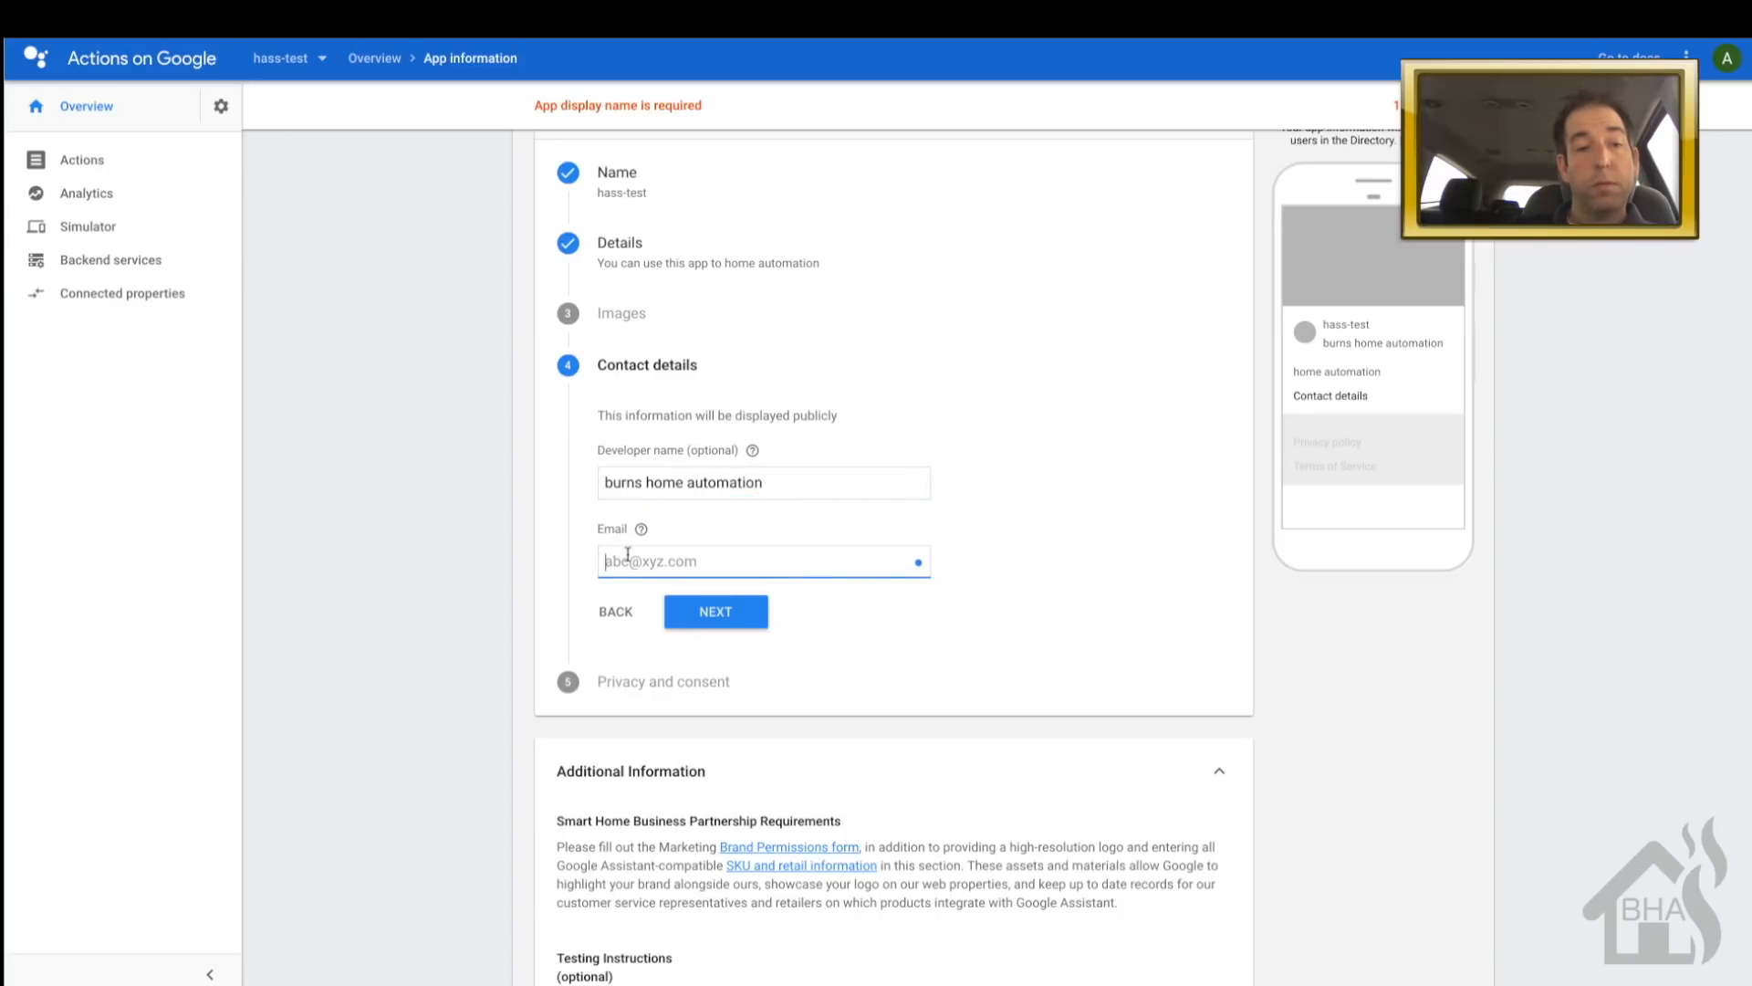
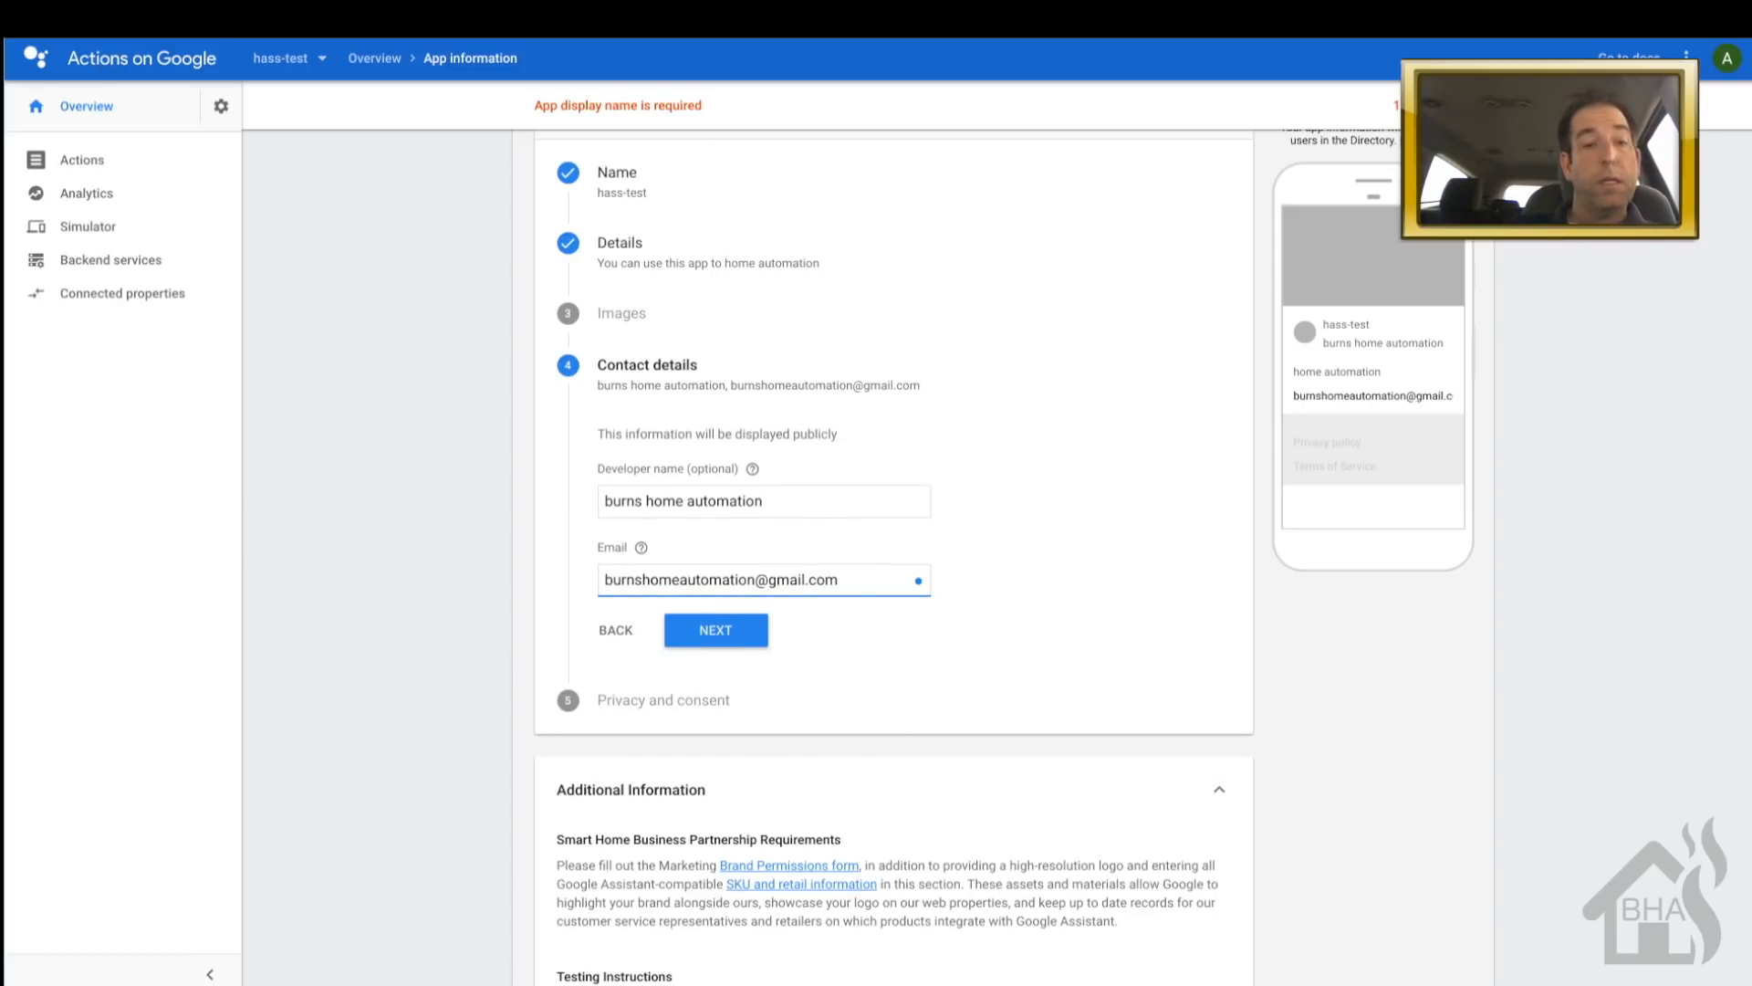
- Save the app information, which reports a large banner is still required
{"action": "left_click", "coordinate": [710, 638]}
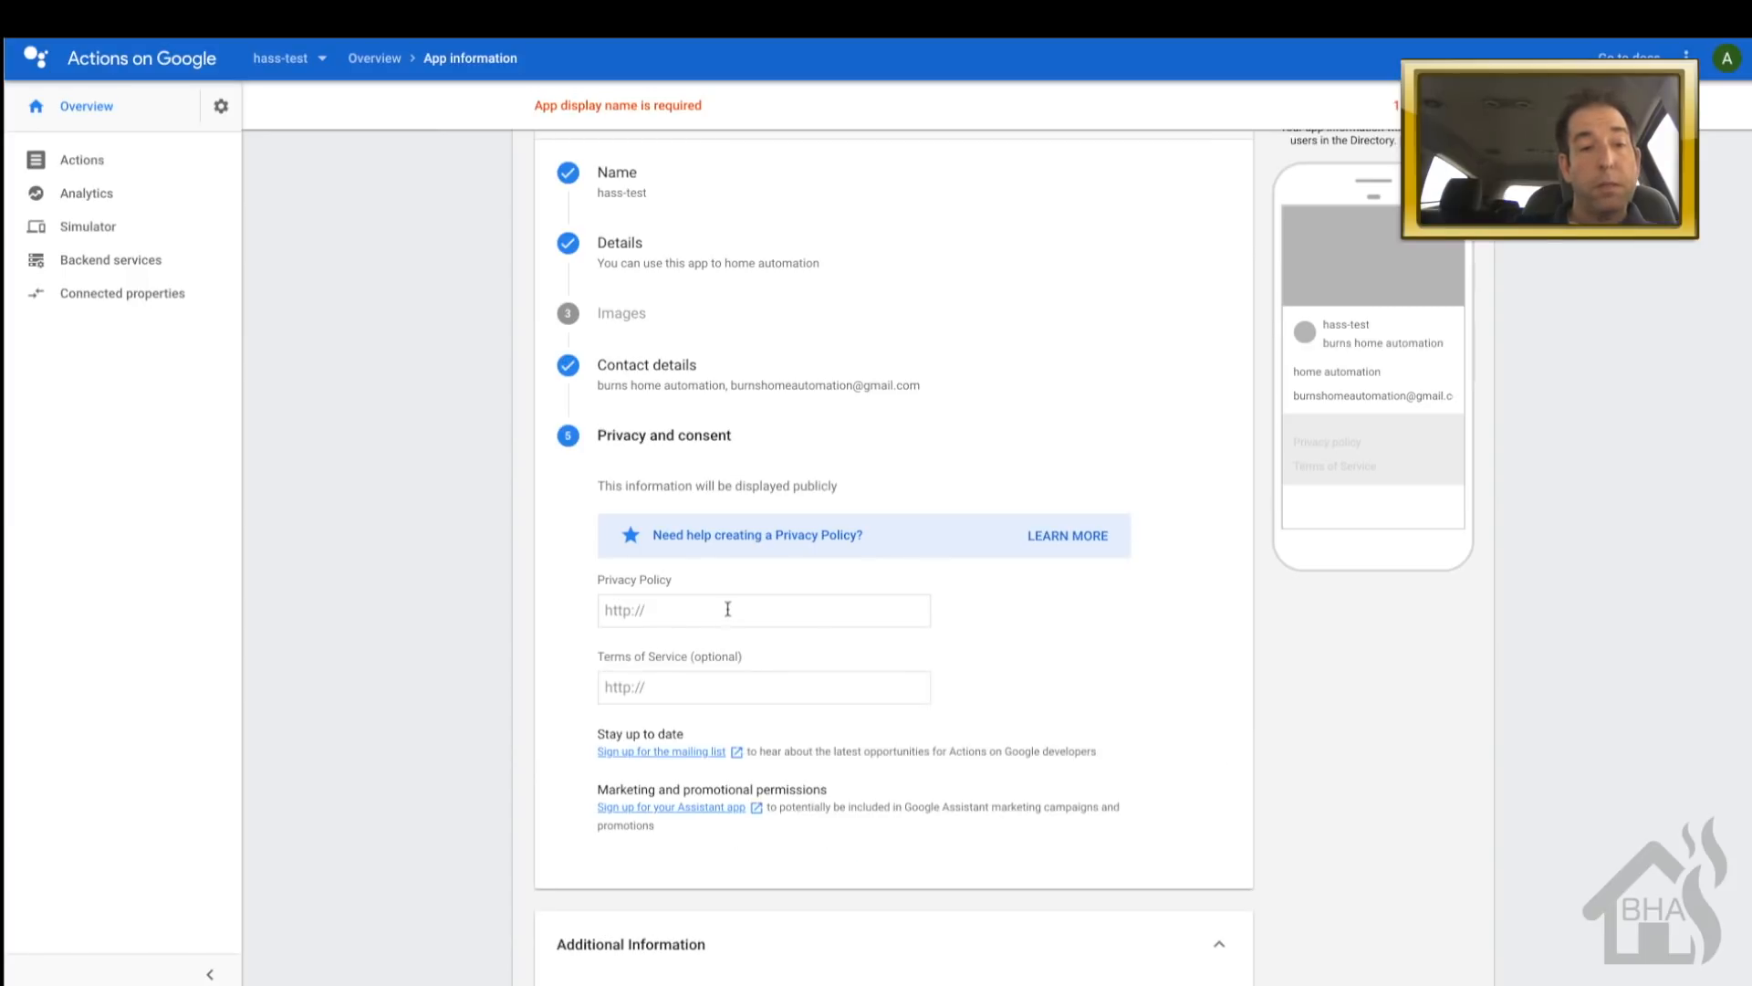
{"action": "scroll", "coordinate": [750, 626], "scroll_direction": "down", "scroll_amount": 3}
{"action": "scroll", "coordinate": [753, 625], "scroll_direction": "down", "scroll_amount": 1}
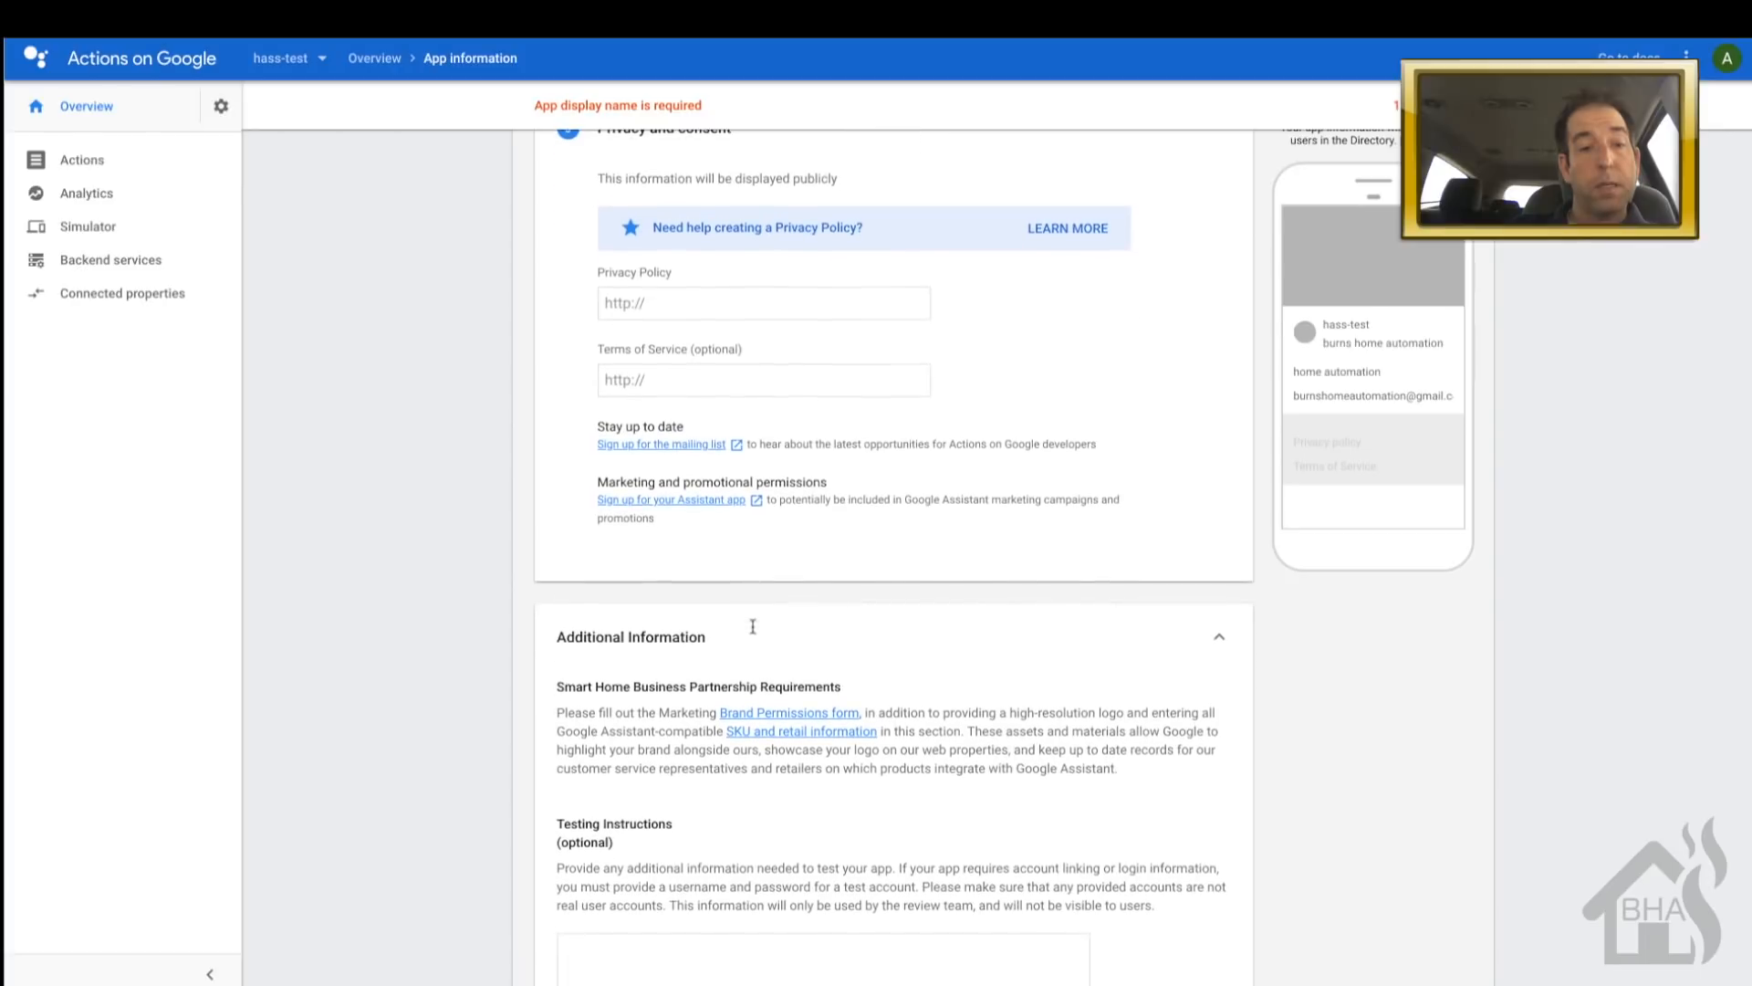
{"action": "scroll", "coordinate": [754, 633], "scroll_direction": "down", "scroll_amount": 1}
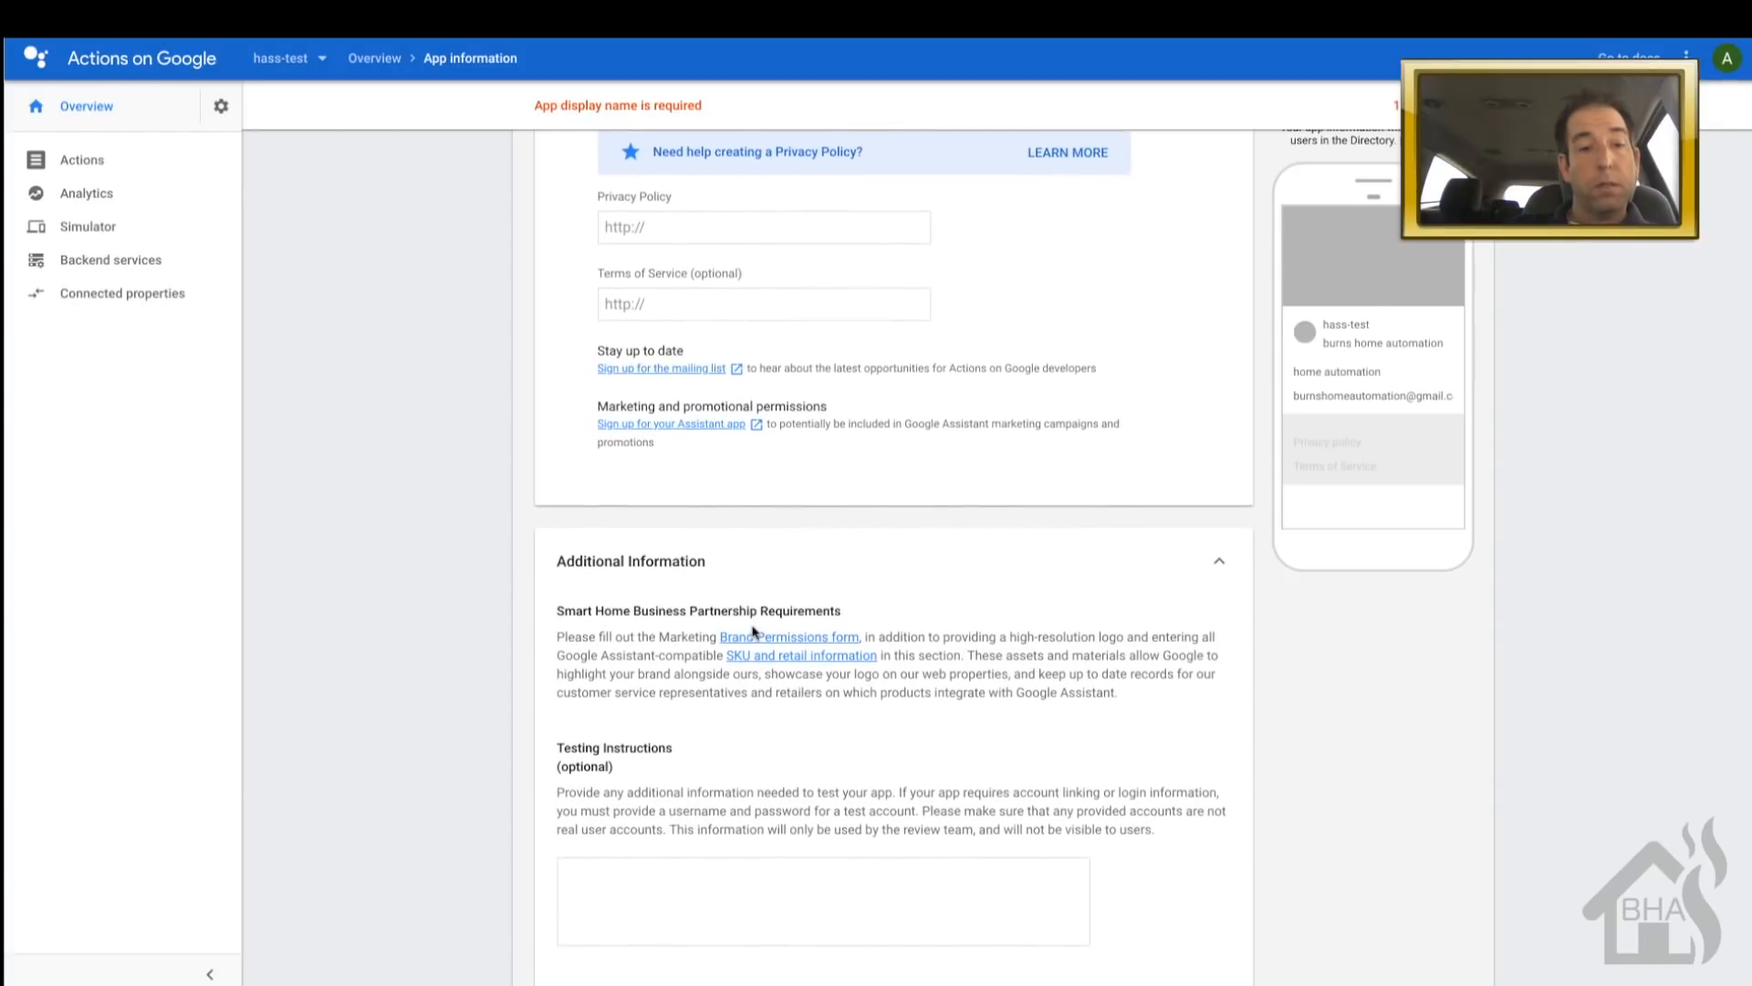
{"action": "scroll", "coordinate": [753, 631], "scroll_direction": "up", "scroll_amount": 7}
{"action": "scroll", "coordinate": [754, 632], "scroll_direction": "down", "scroll_amount": 7}
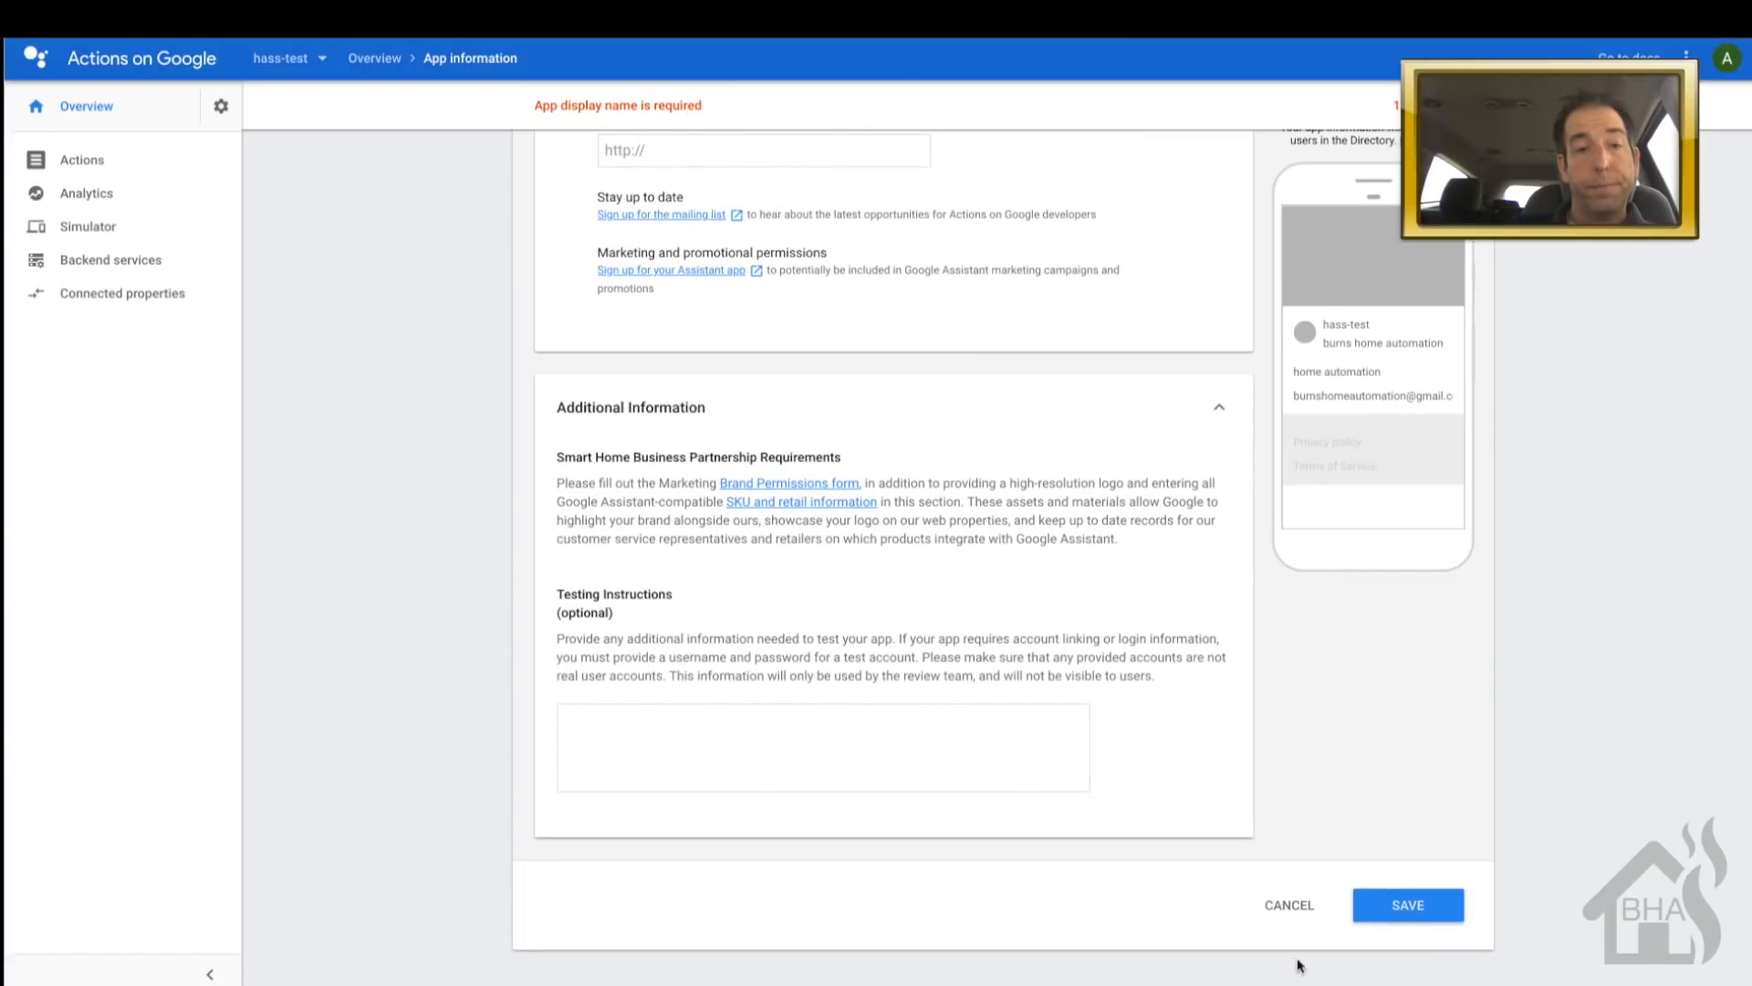
{"action": "left_click", "coordinate": [1396, 912]}
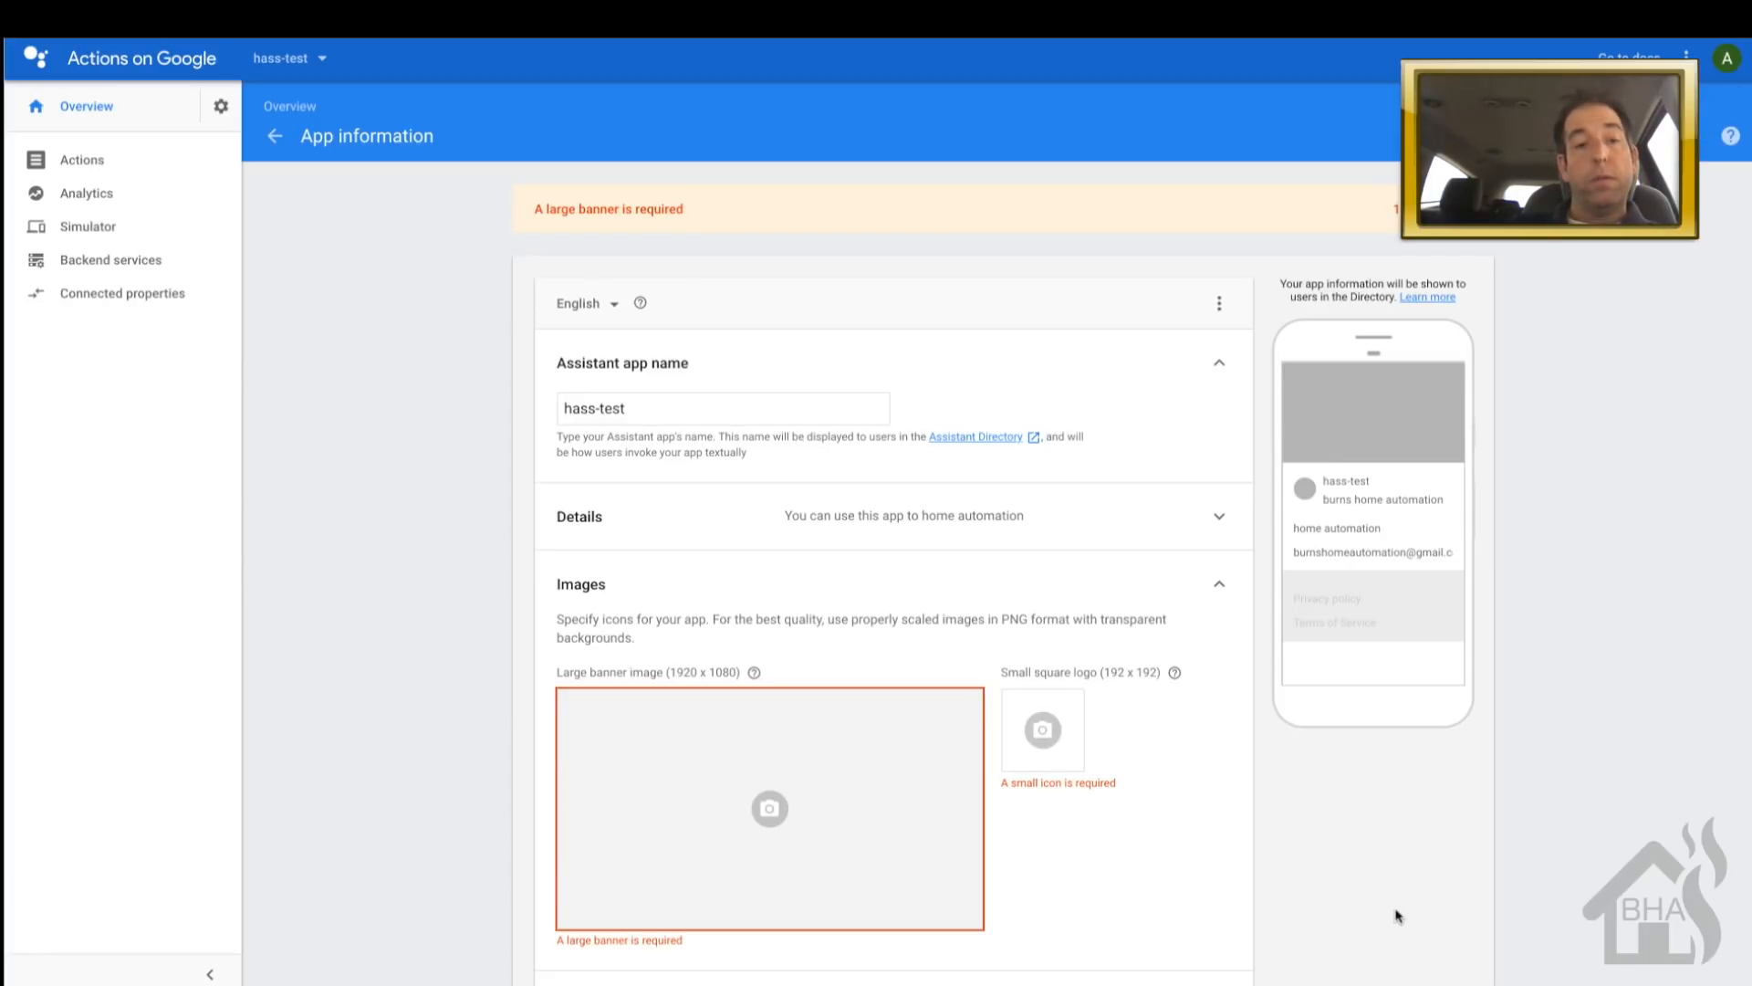
- Upload blank.png as the large banner, cropped to cover the whole image
{"action": "scroll", "coordinate": [1395, 915], "scroll_direction": "down", "scroll_amount": 2}
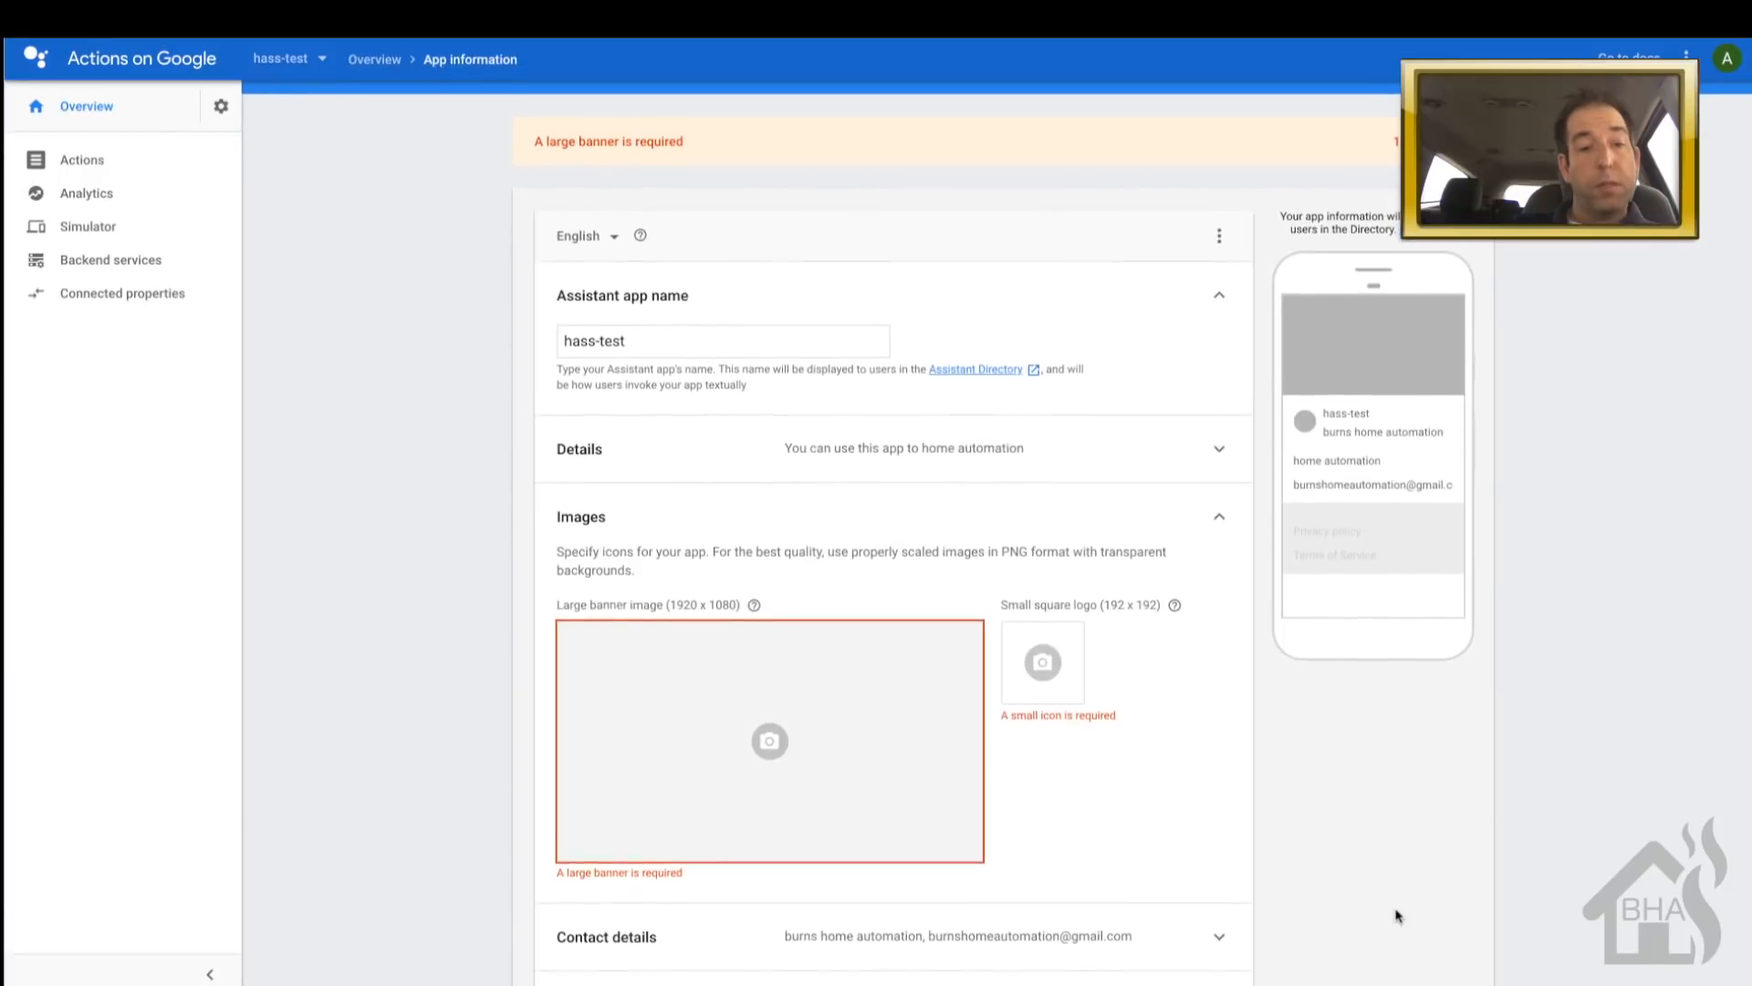
{"action": "scroll", "coordinate": [1396, 915], "scroll_direction": "down", "scroll_amount": 1}
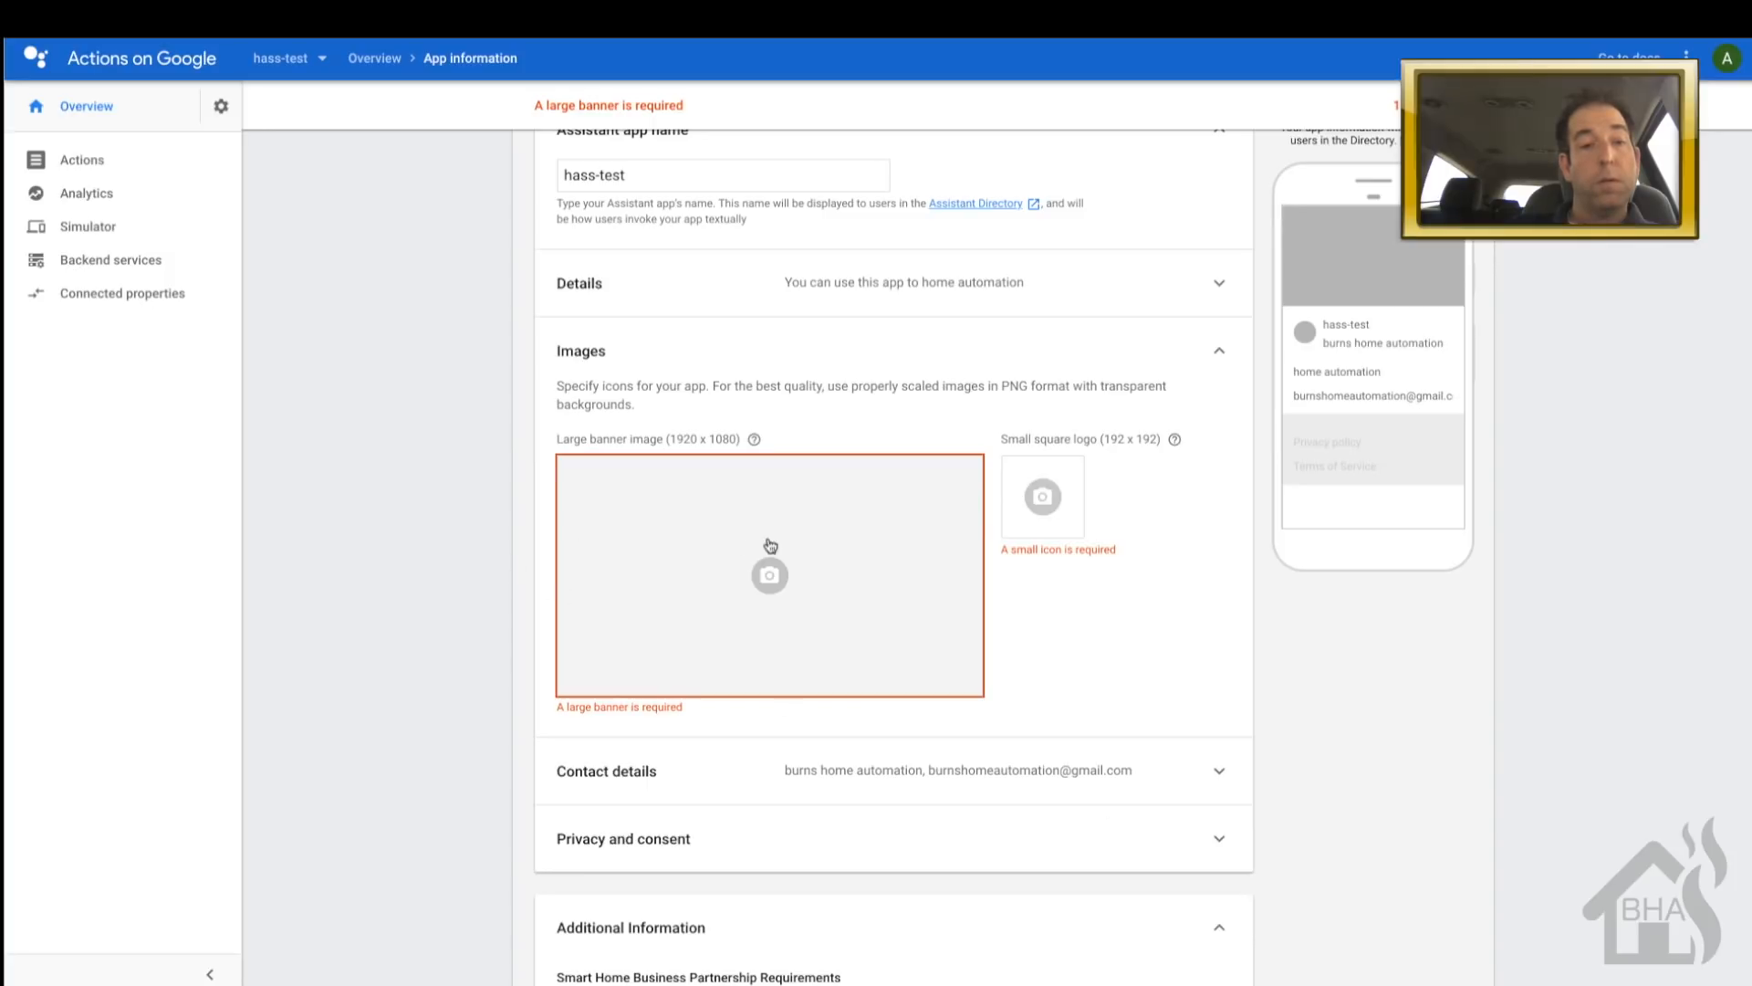
{"action": "left_click", "coordinate": [772, 575]}
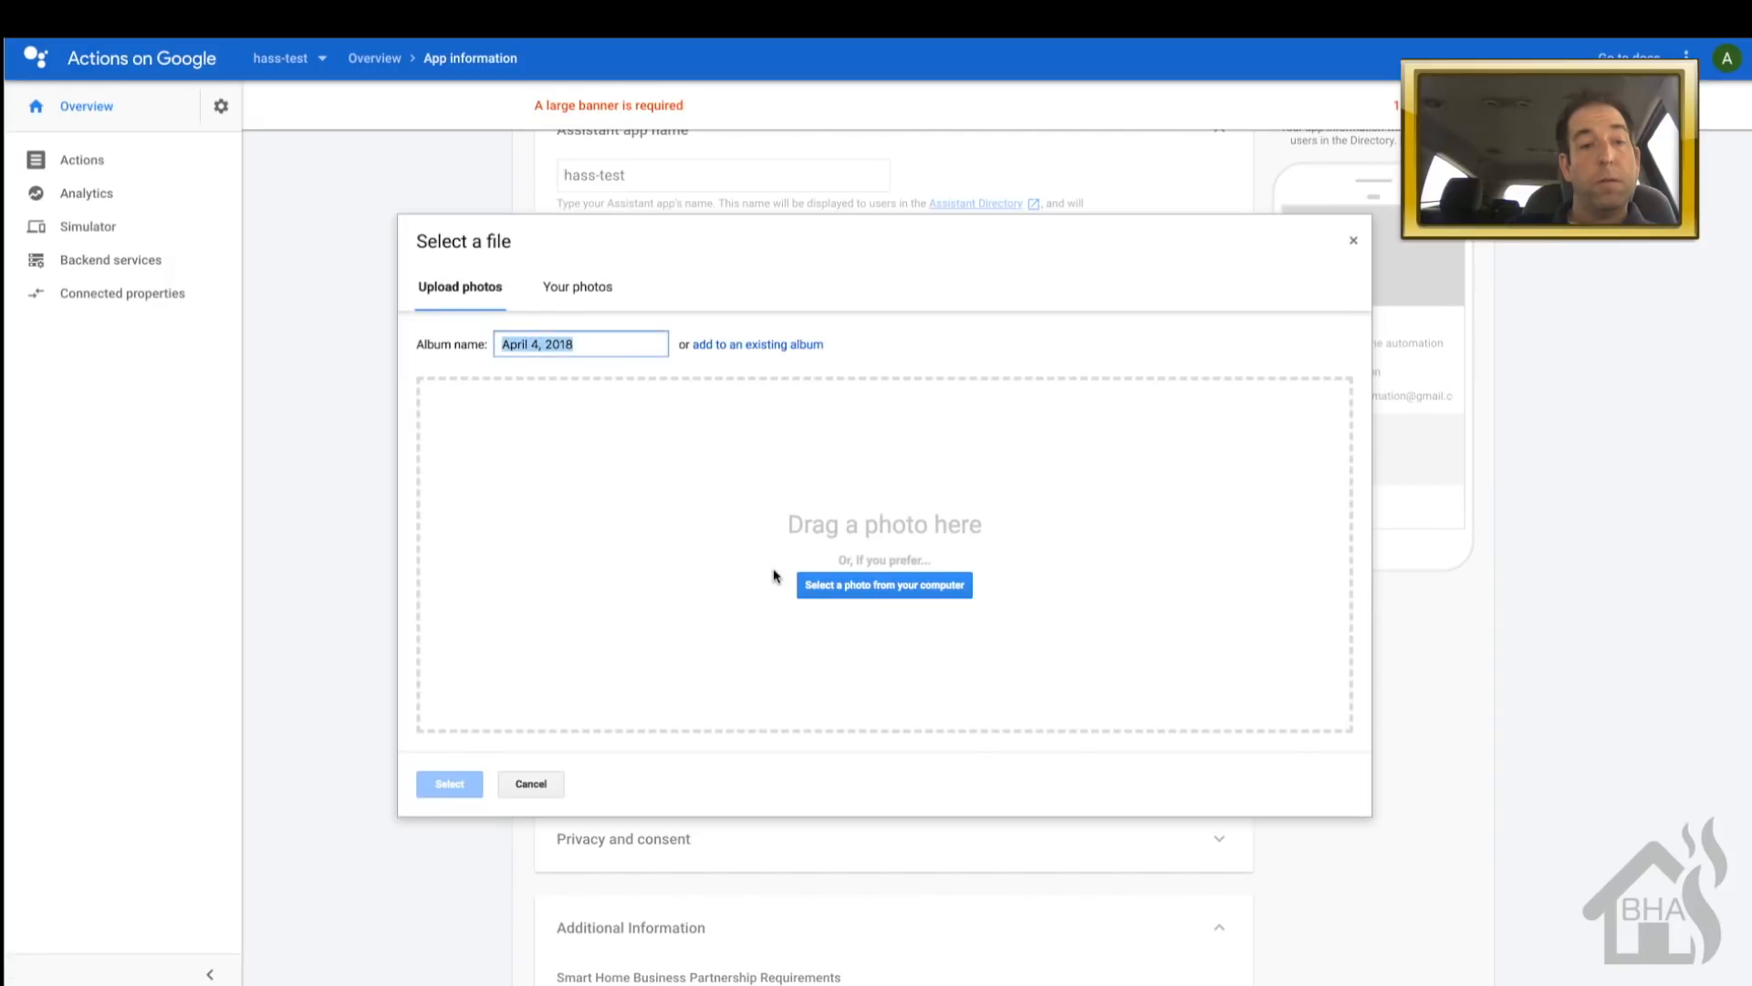
{"action": "left_click_drag", "start_coordinate": [366, 372], "coordinate": [511, 582]}
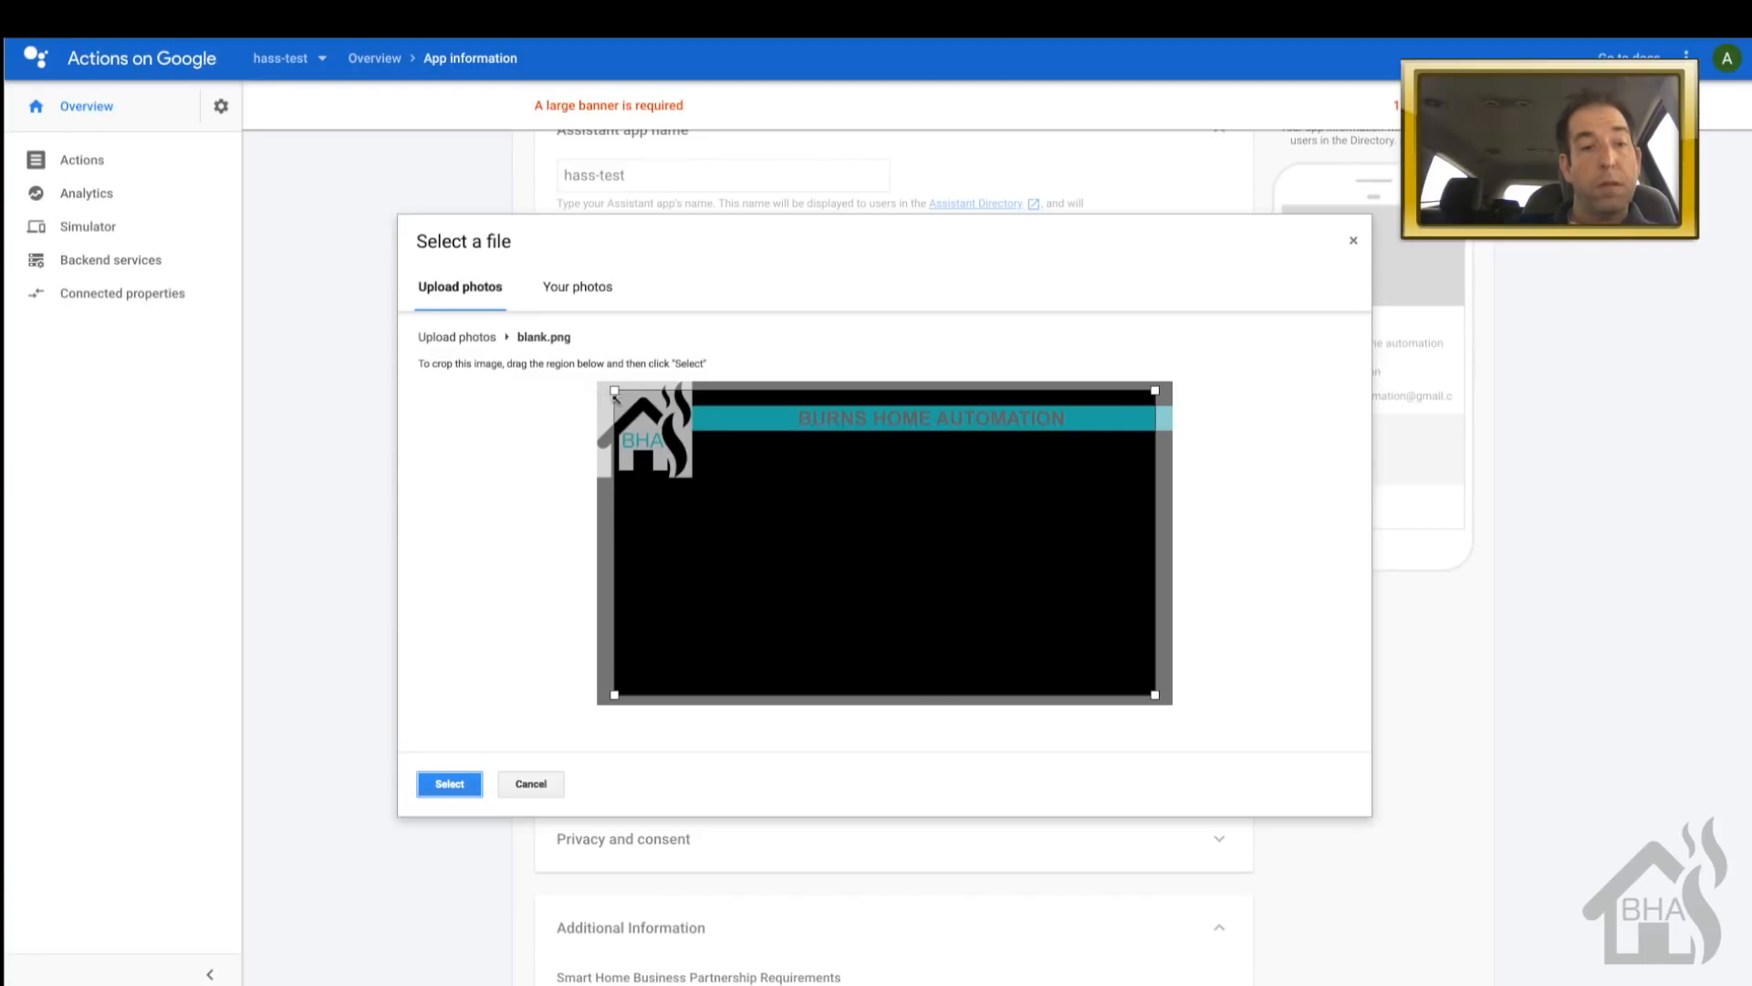
{"action": "left_click_drag", "start_coordinate": [614, 392], "coordinate": [596, 388]}
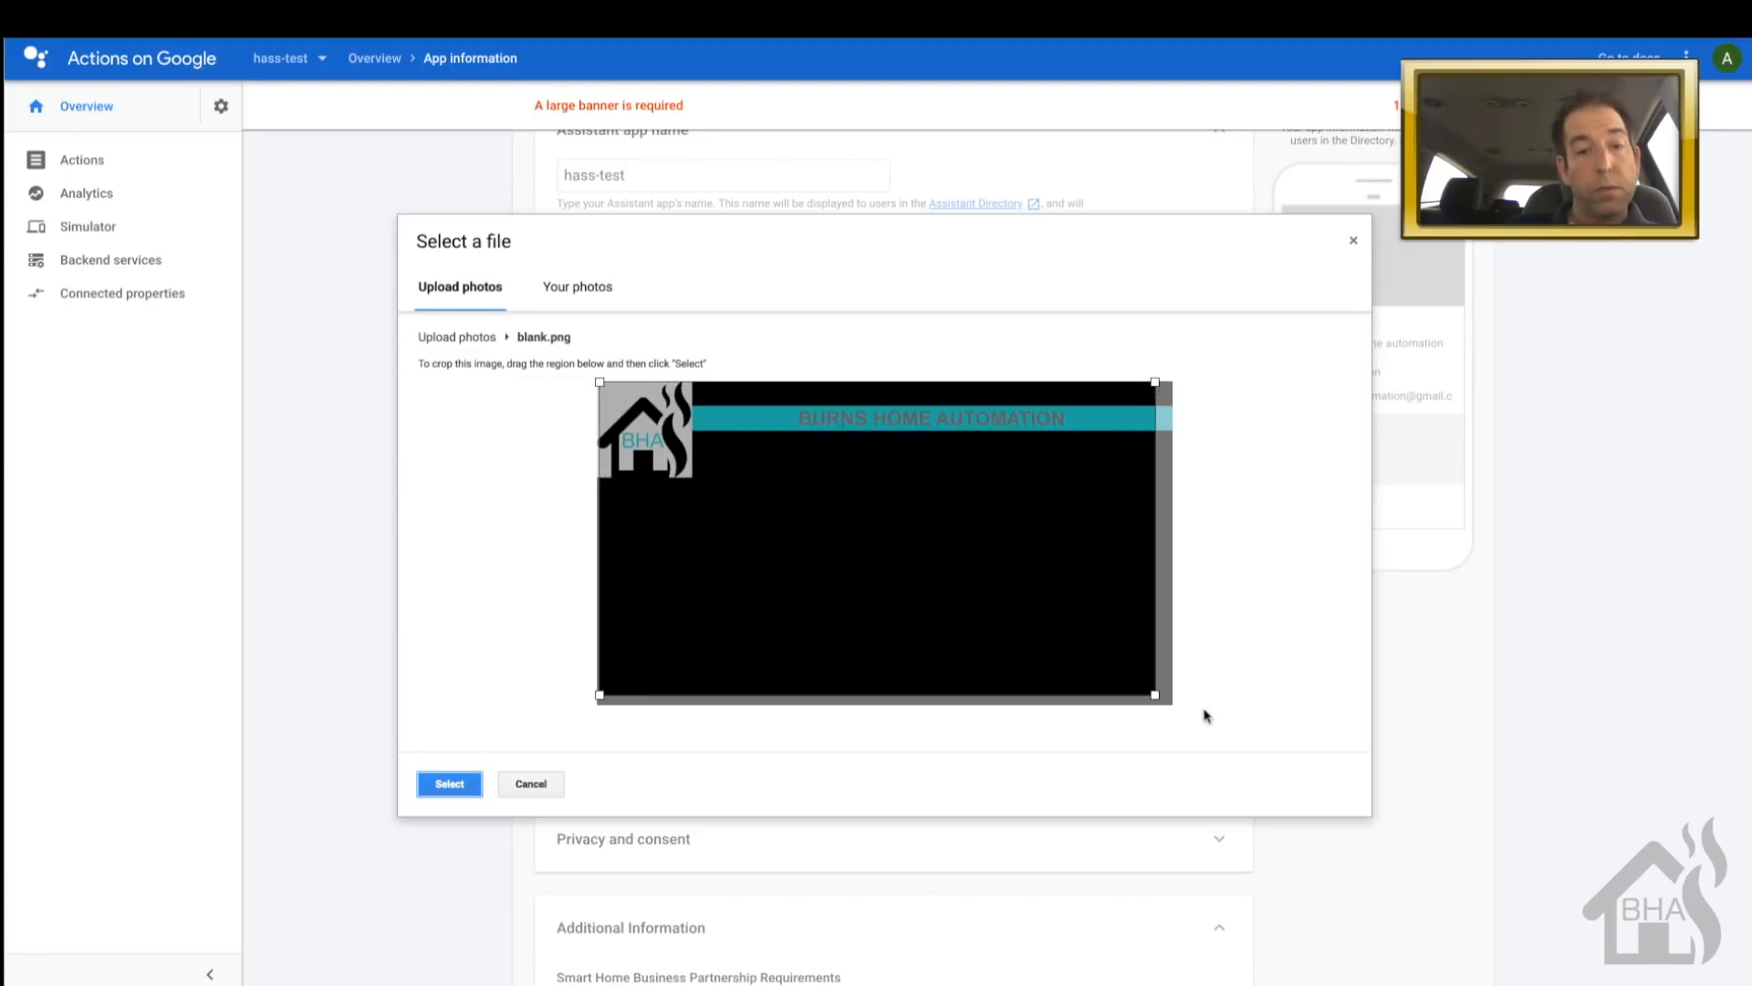
{"action": "left_click_drag", "start_coordinate": [1157, 699], "coordinate": [1173, 709]}
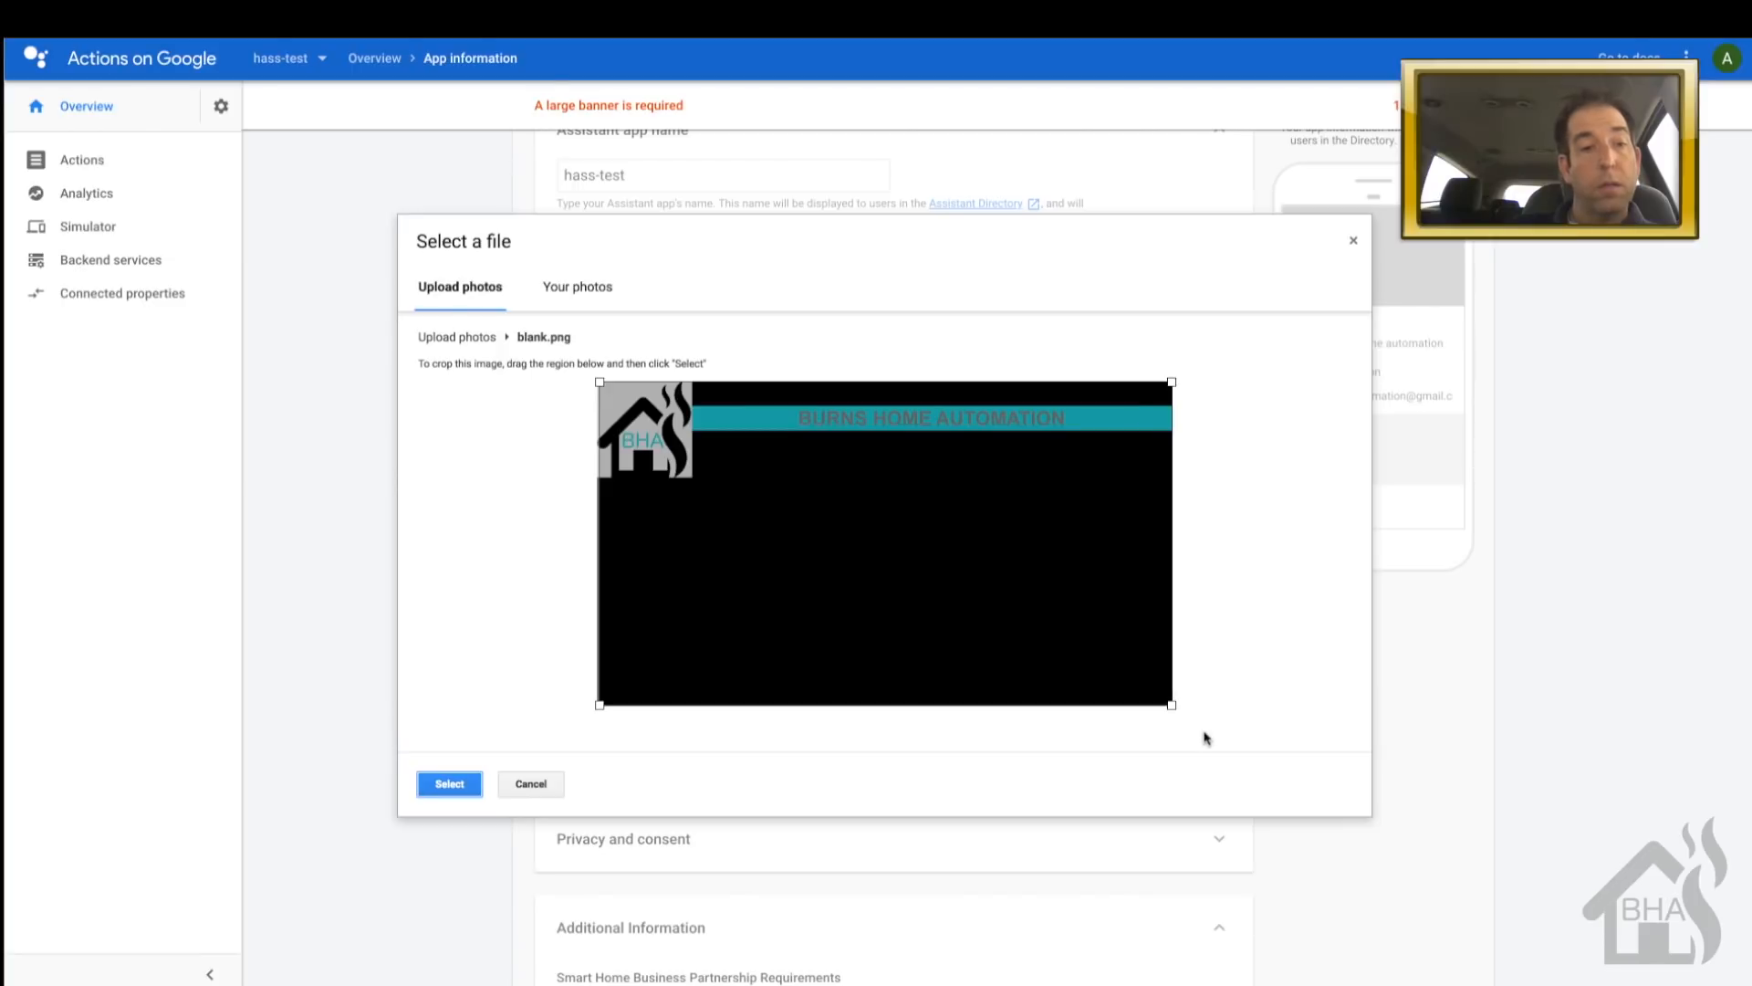
{"action": "left_click", "coordinate": [444, 786]}
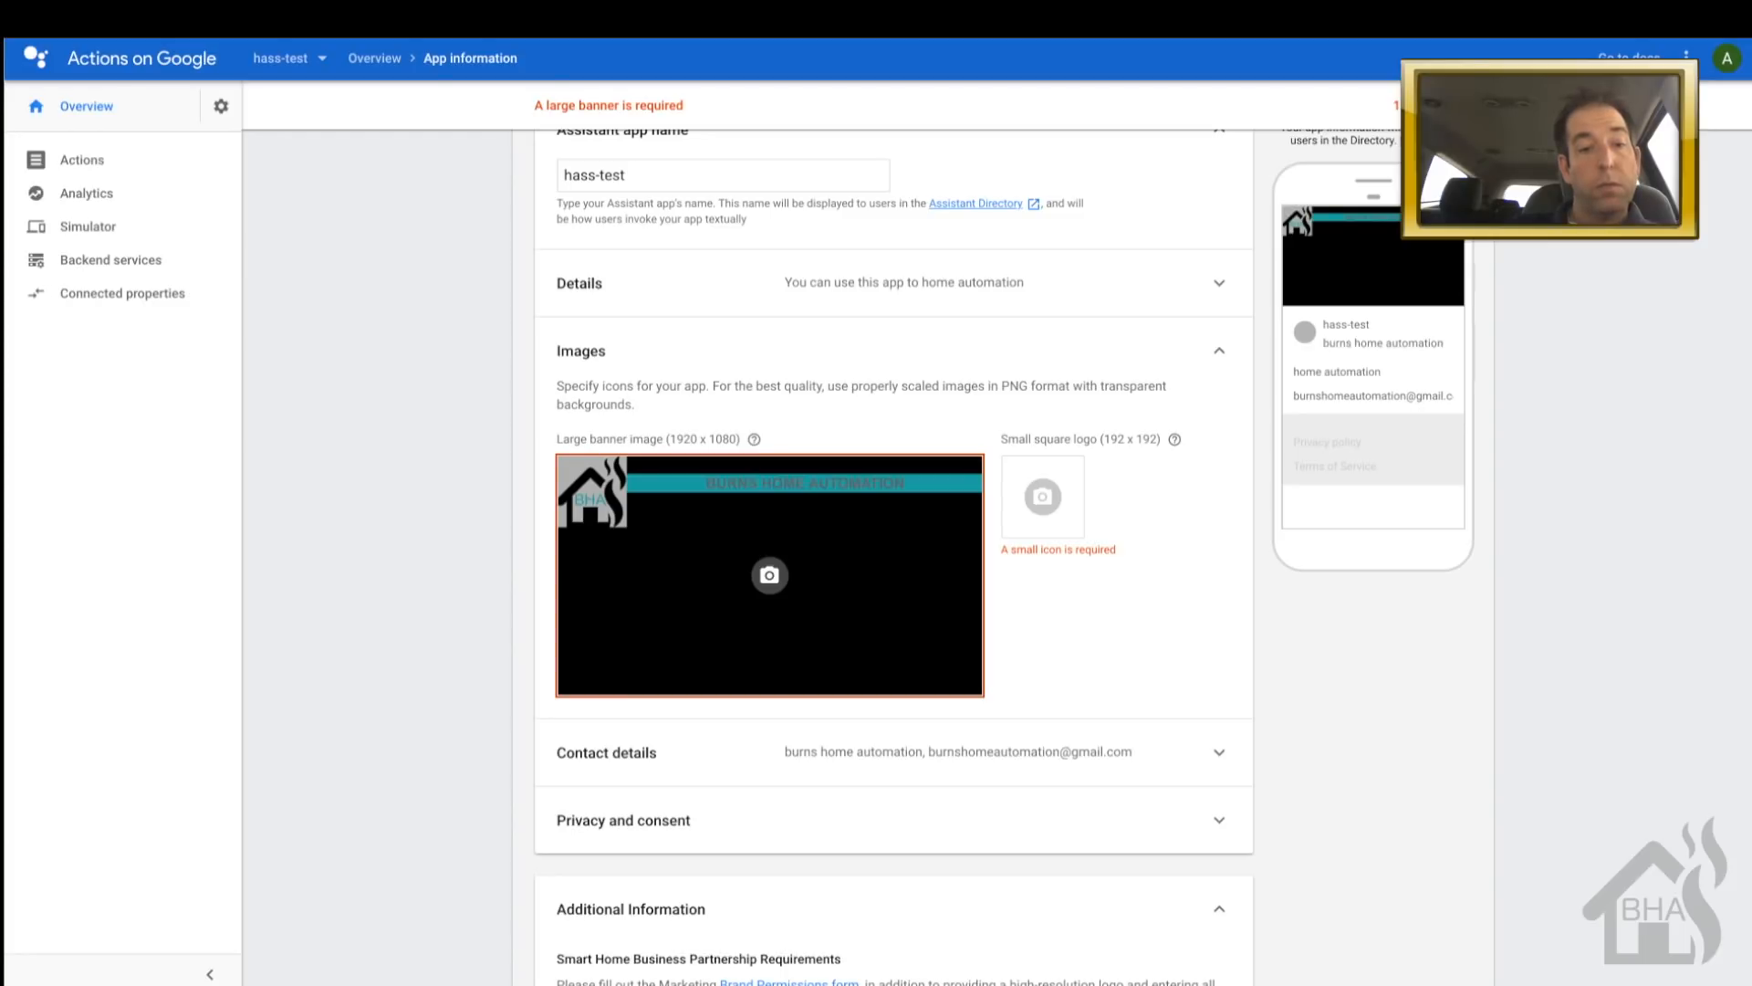
- Upload bha logo.png as the small square logo, cropped to the full image
{"action": "left_click", "coordinate": [1063, 497]}
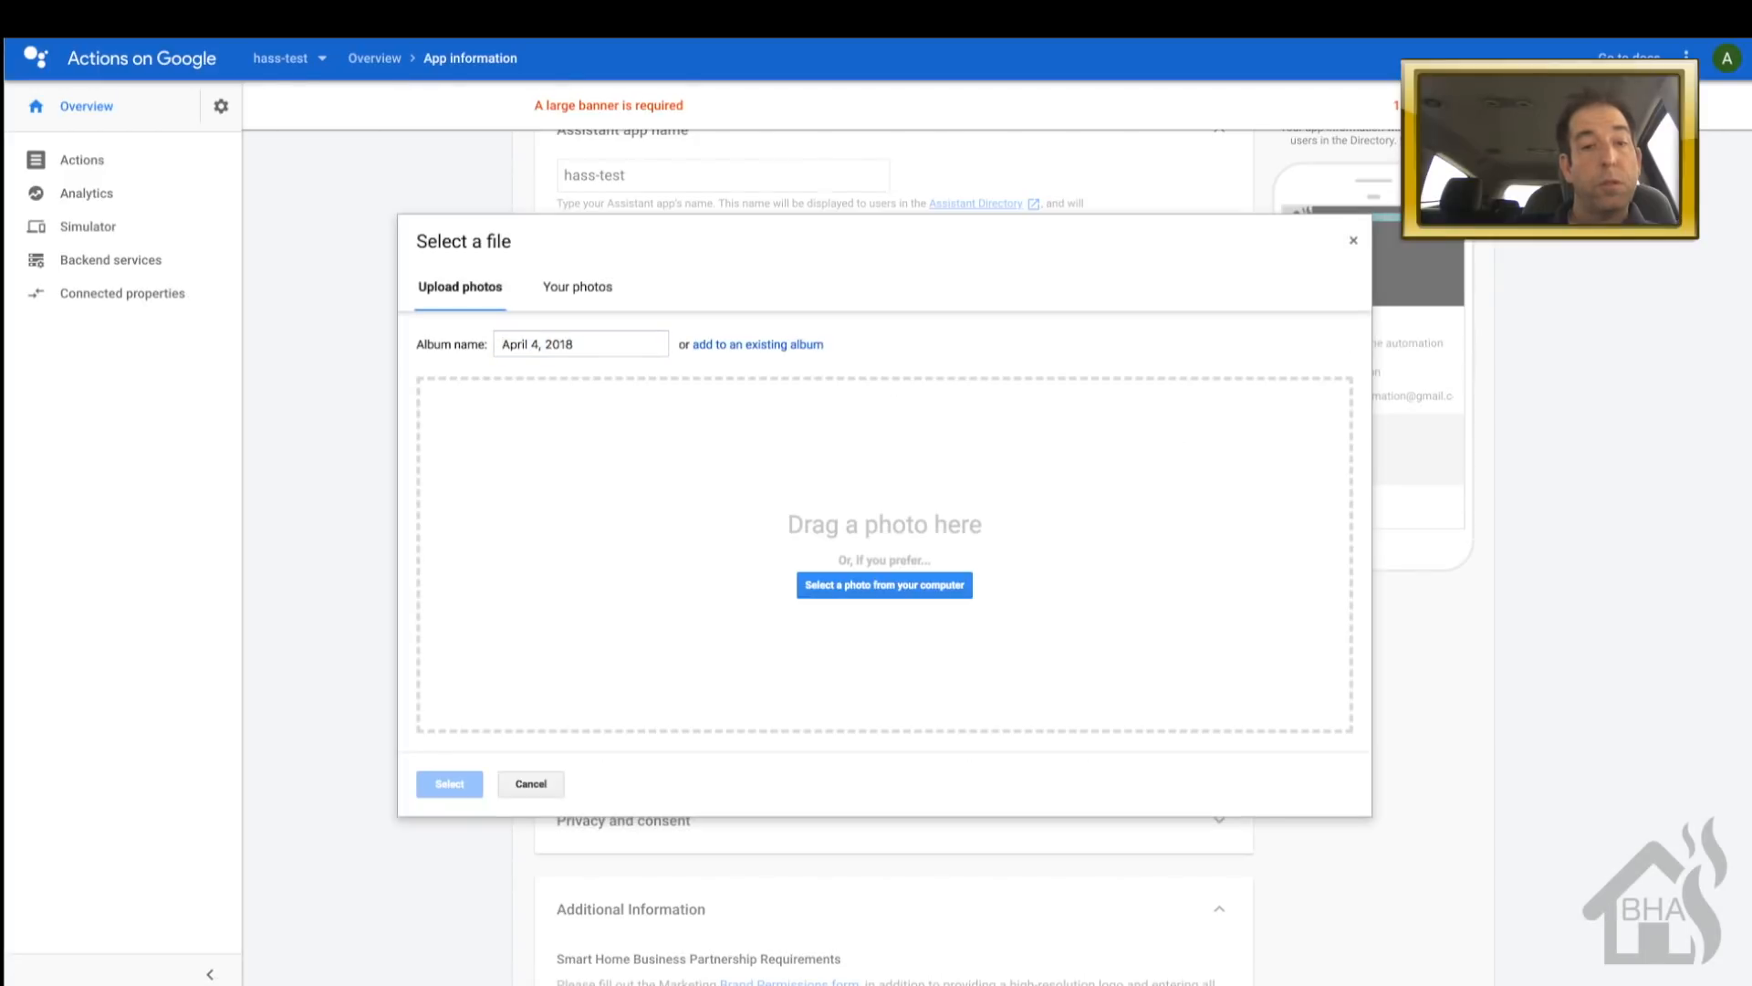
{"action": "left_click_drag", "start_coordinate": [9, 269], "coordinate": [553, 526]}
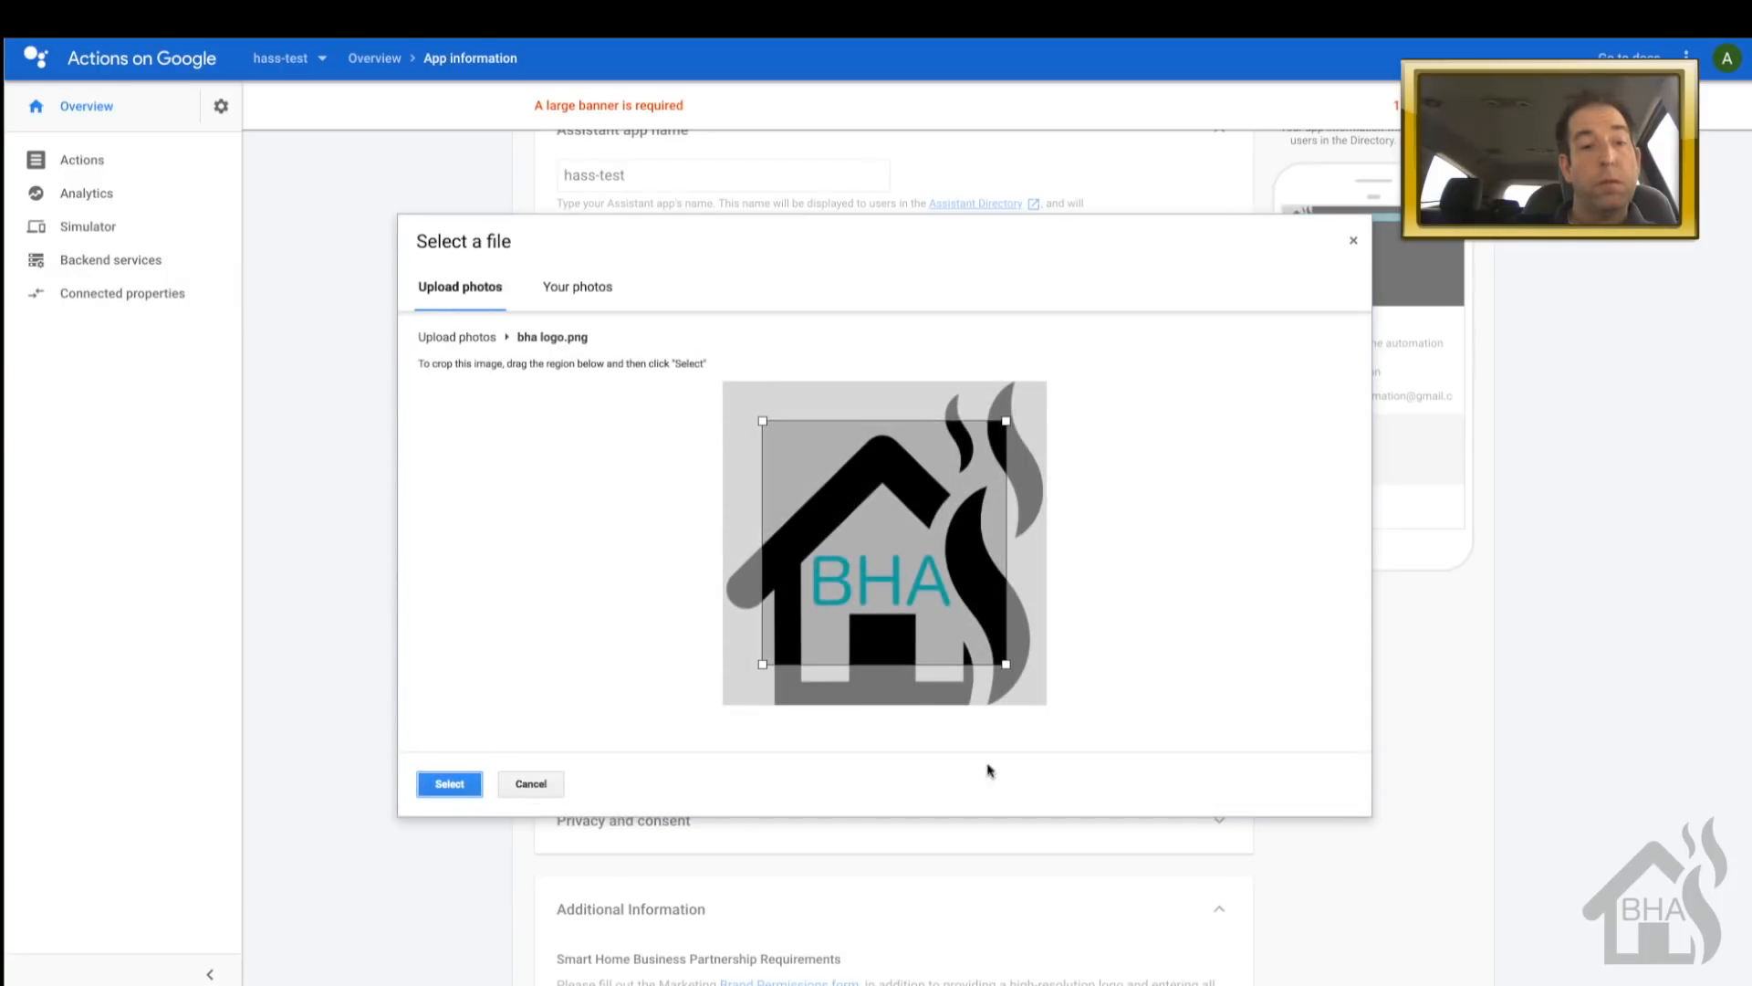
{"action": "left_click_drag", "start_coordinate": [1006, 663], "coordinate": [1124, 727]}
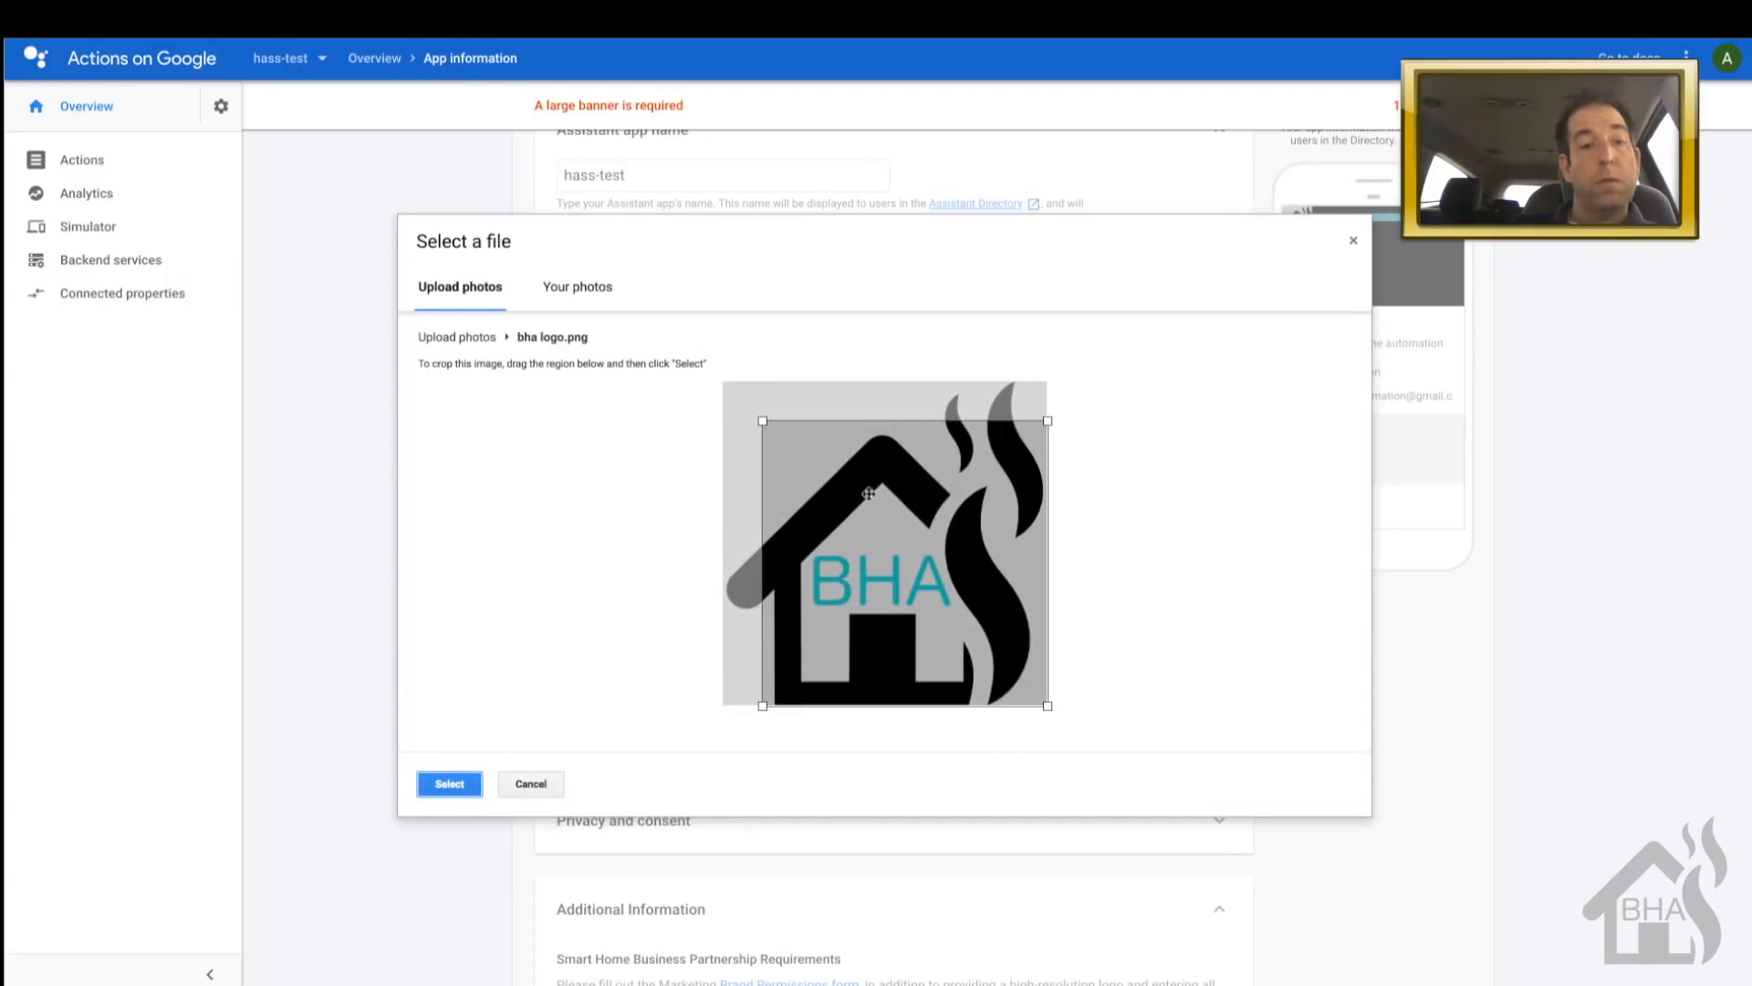
{"action": "left_click_drag", "start_coordinate": [763, 423], "coordinate": [686, 358]}
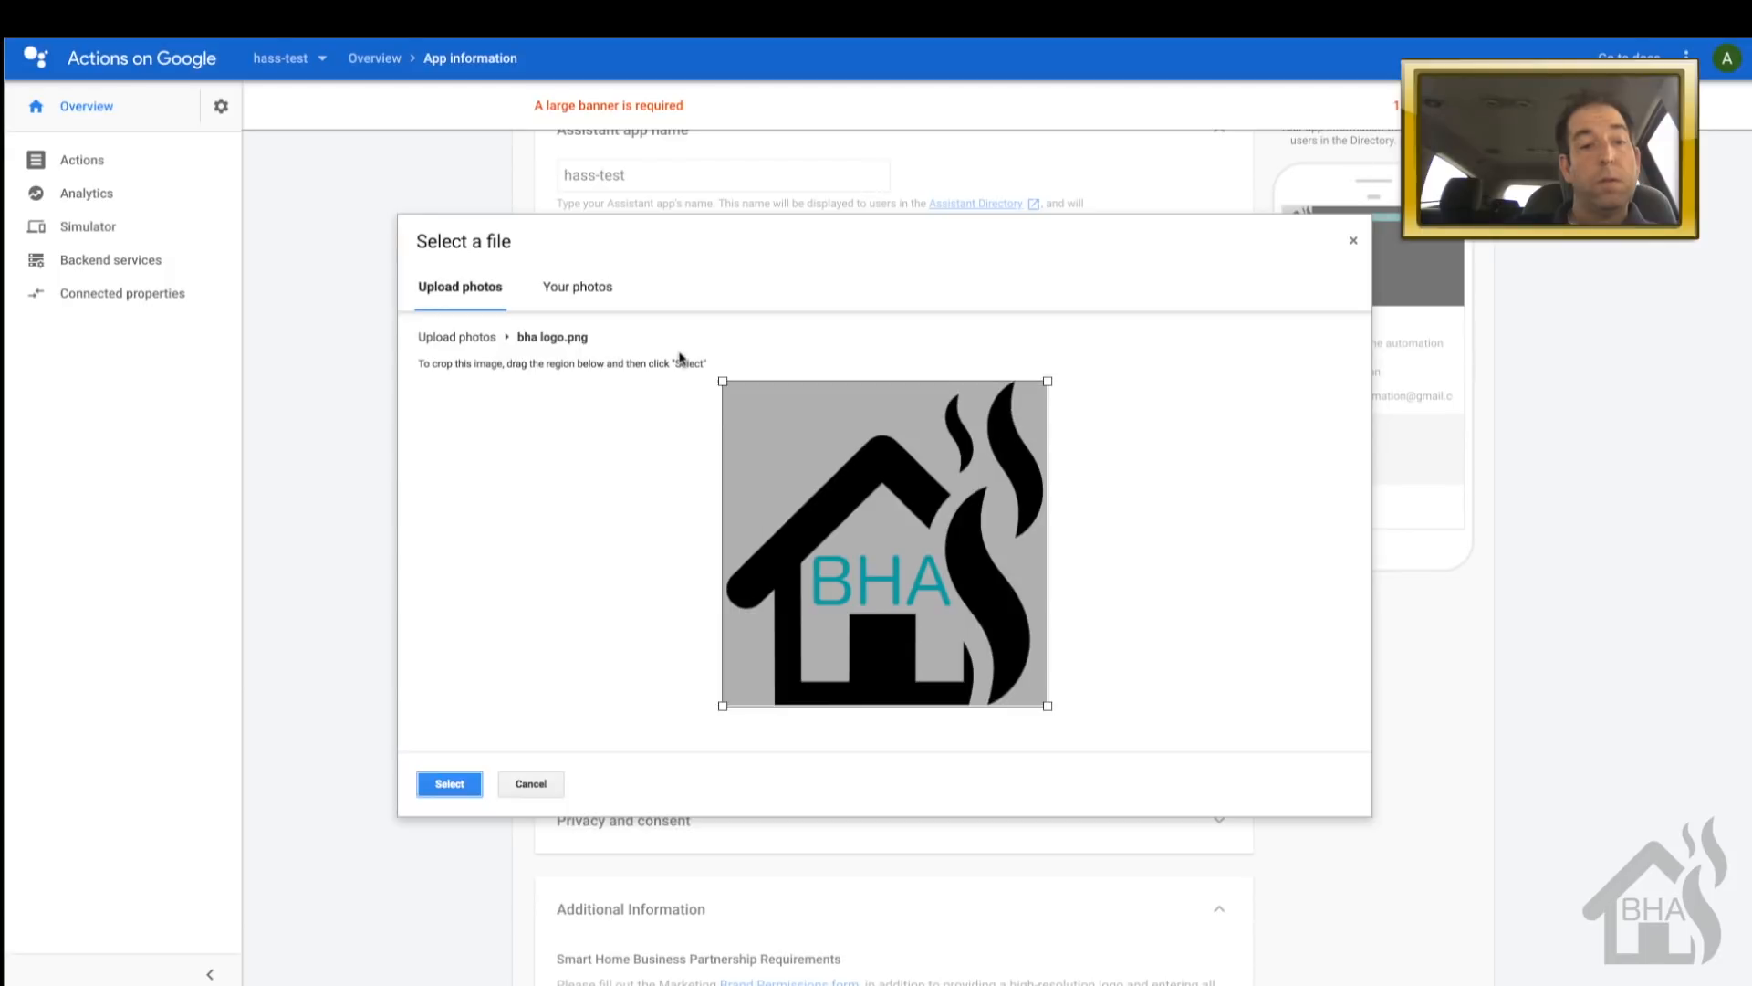
{"action": "left_click", "coordinate": [452, 784]}
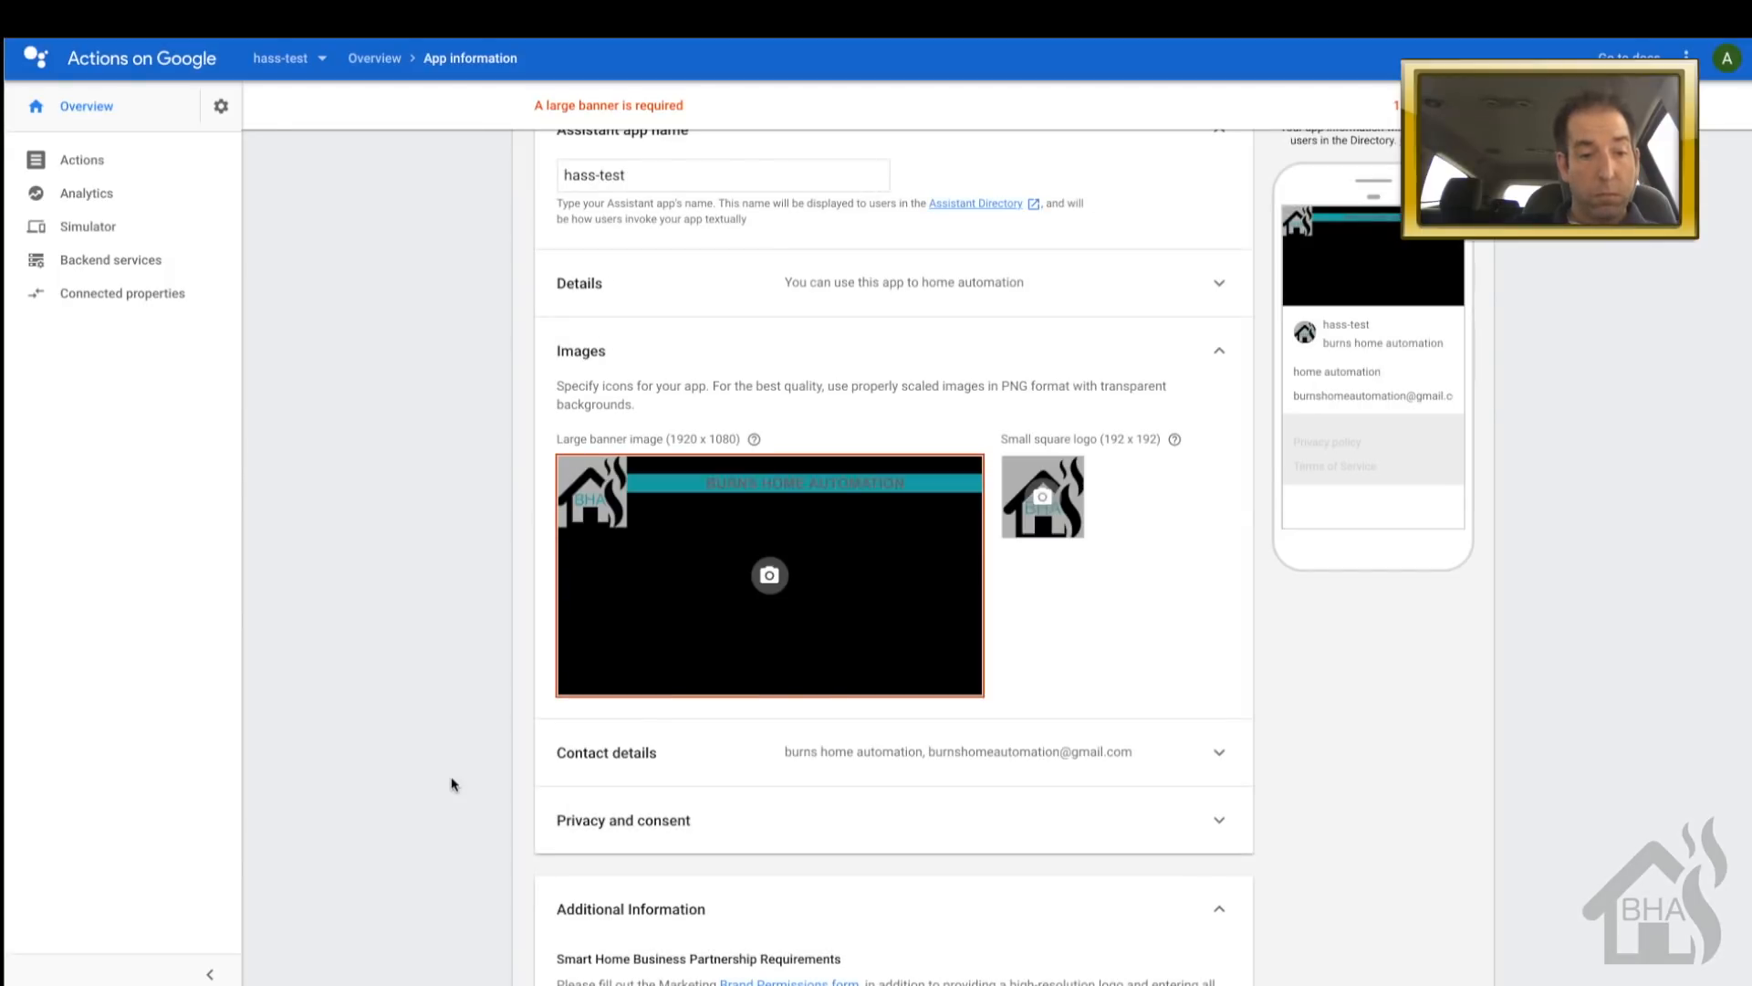
{"action": "scroll", "coordinate": [329, 808], "scroll_direction": "down", "scroll_amount": 3}
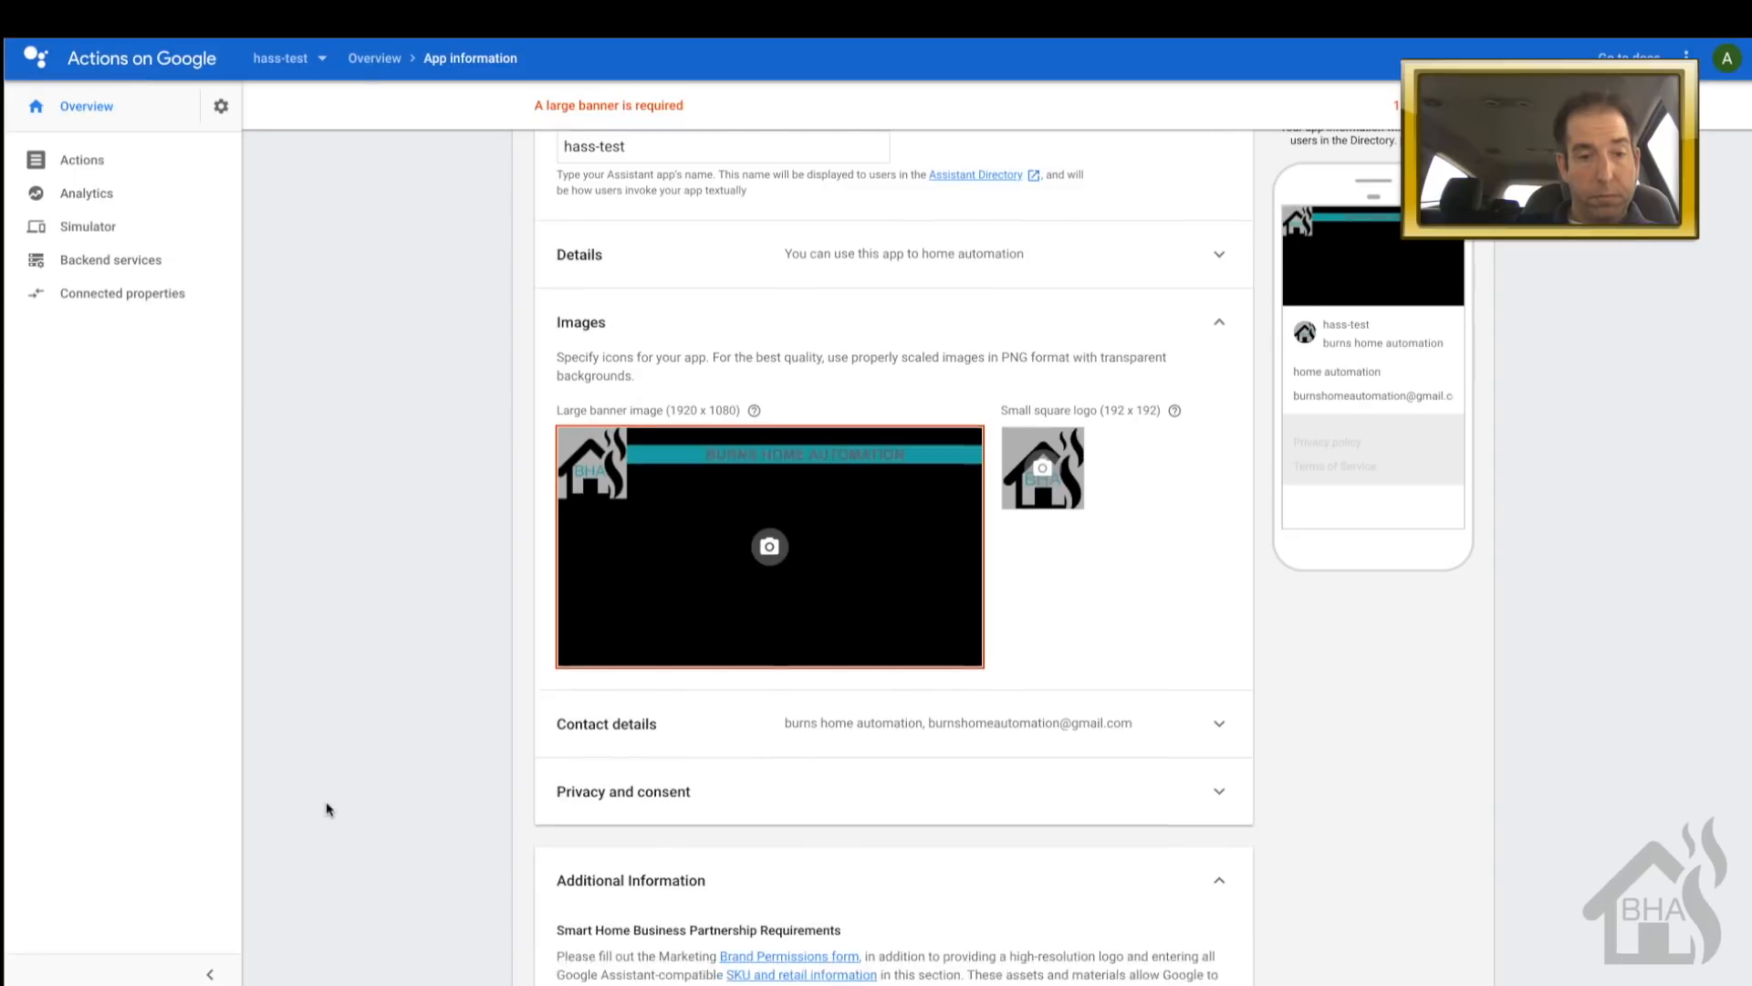
{"action": "scroll", "coordinate": [329, 809], "scroll_direction": "down", "scroll_amount": 3}
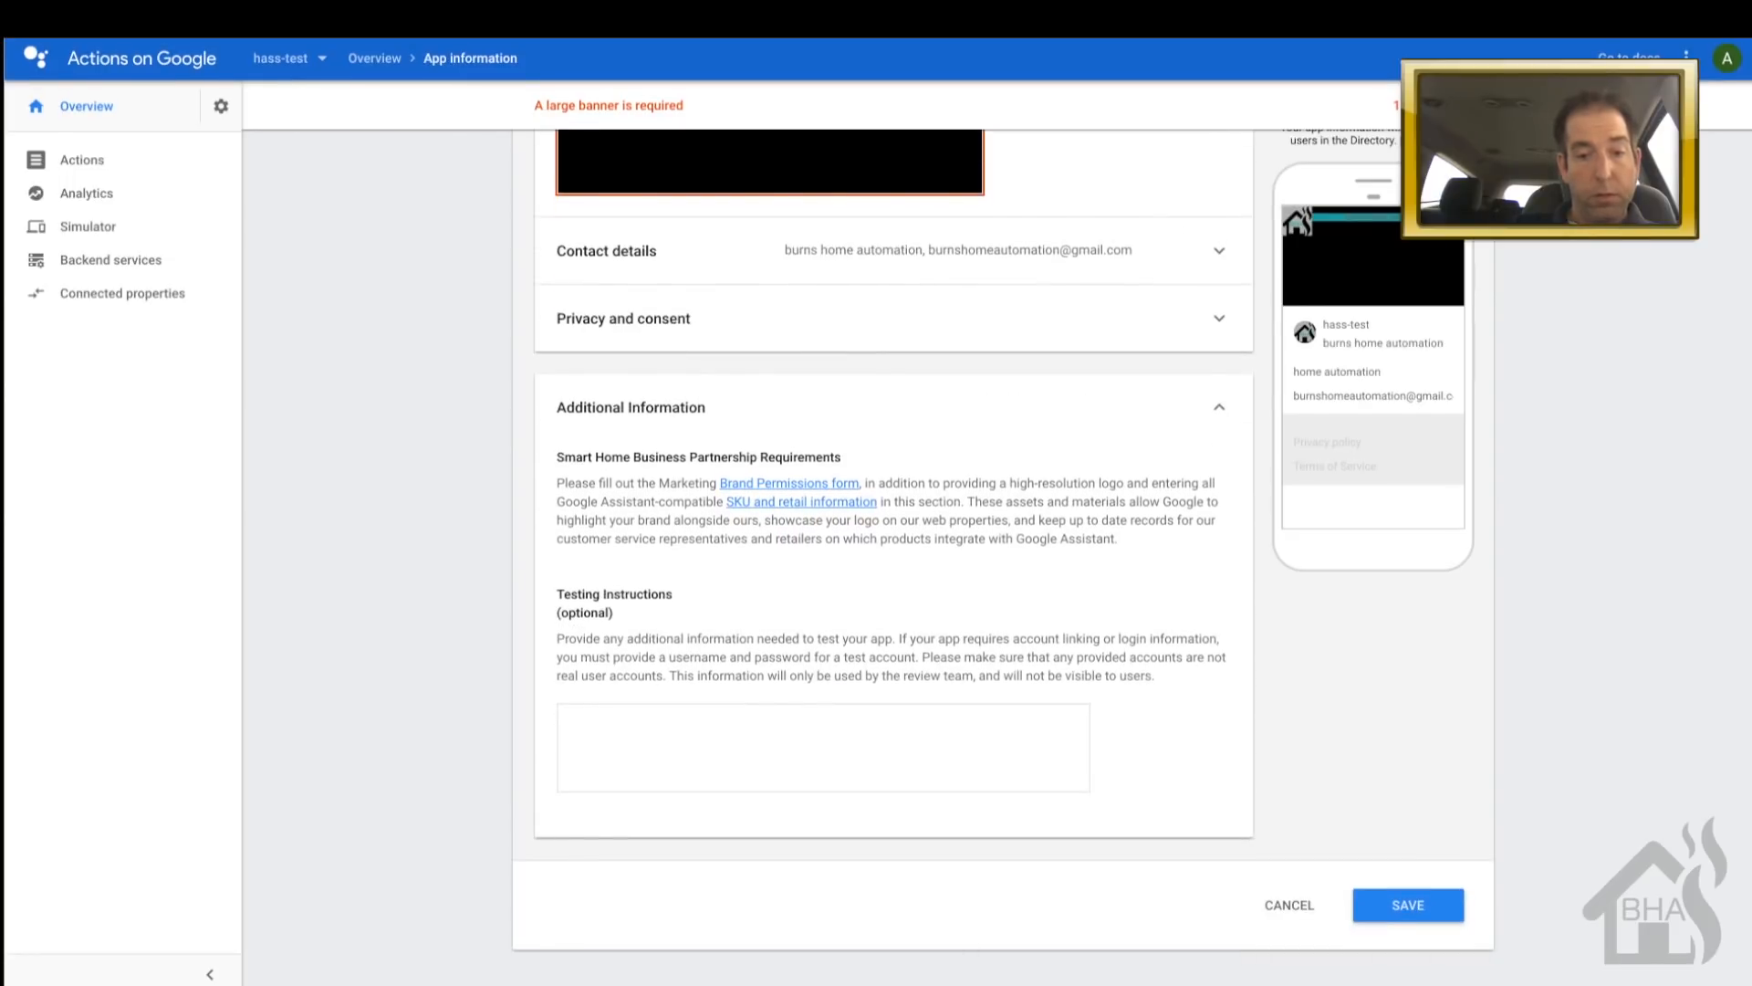
{"action": "left_click", "coordinate": [1402, 905]}
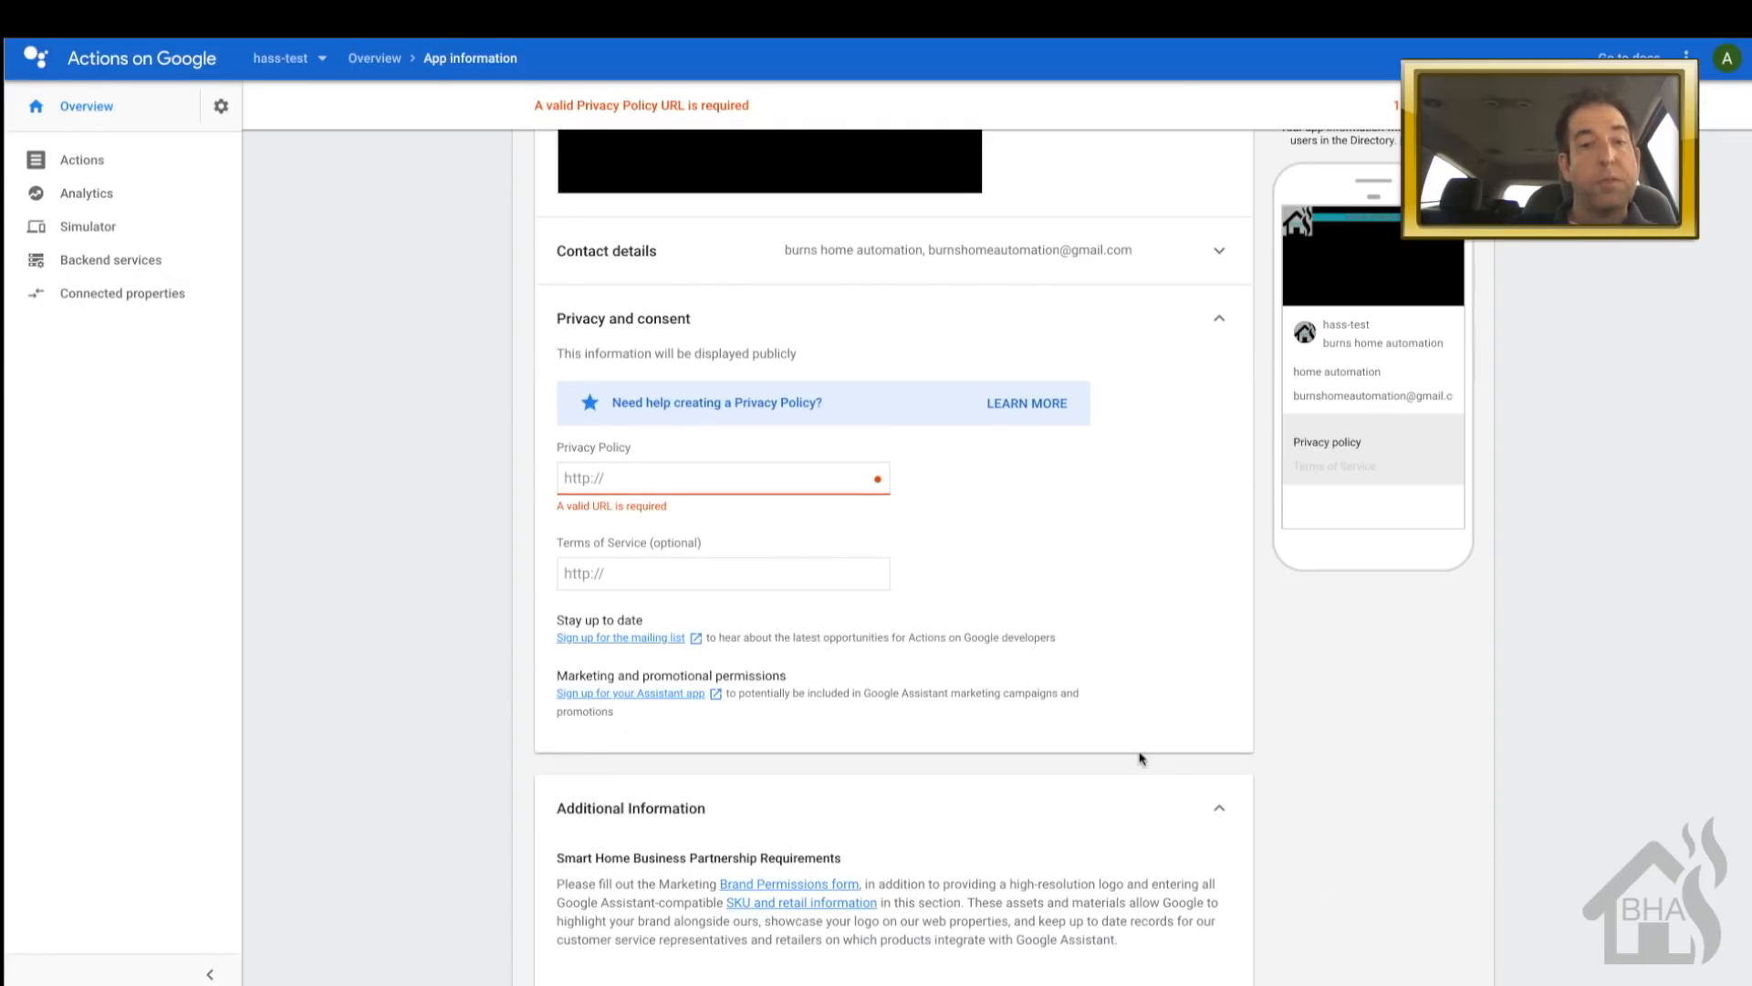
{"action": "type", "text": "htto"}
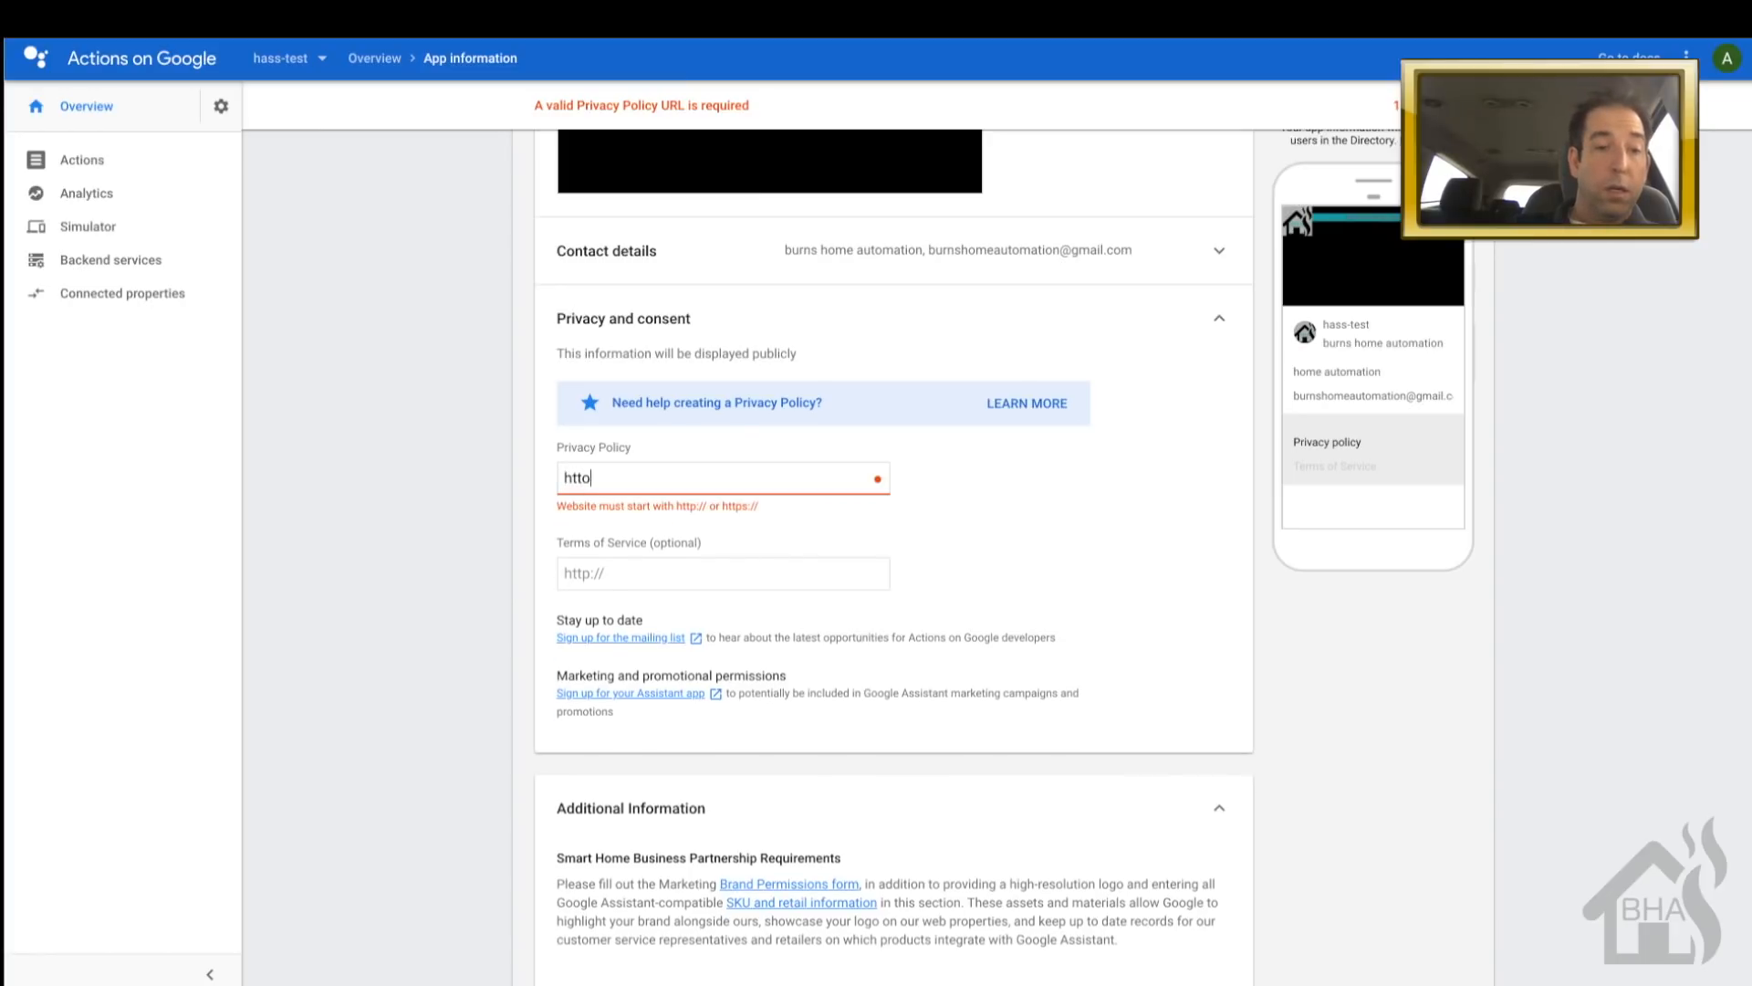
{"action": "key", "text": "BackSpace"}
{"action": "type", "text": "p://"}
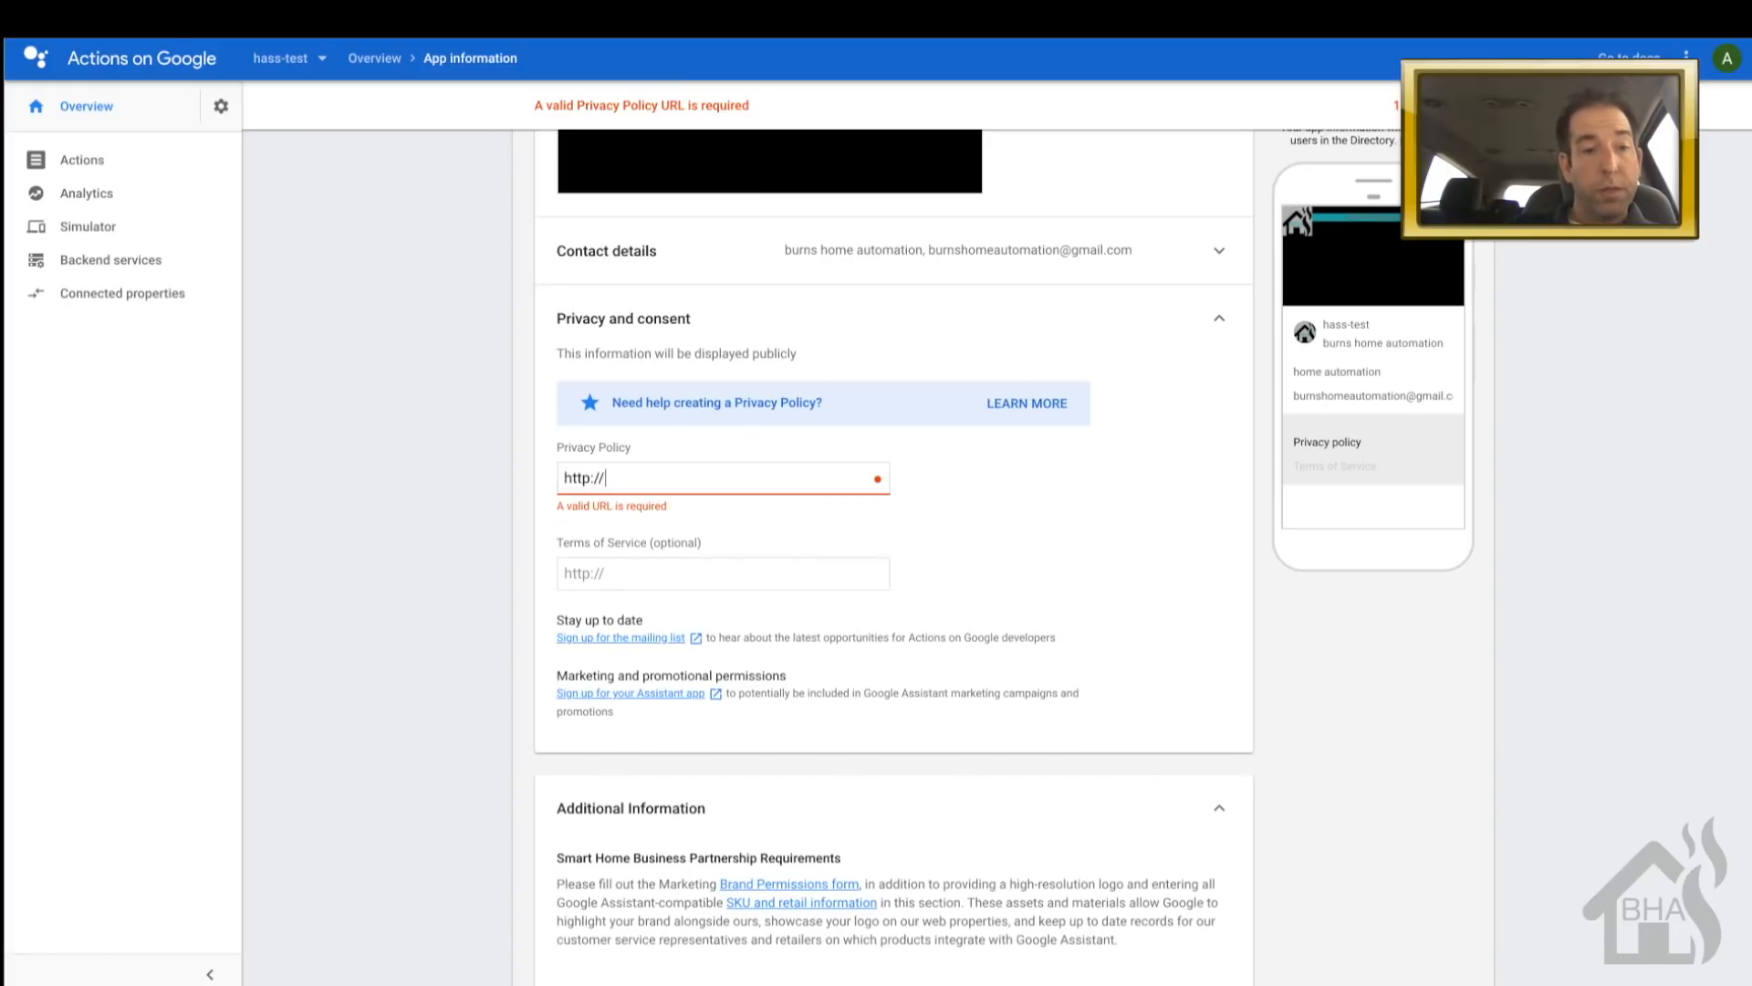
{"action": "type", "text": "home"}
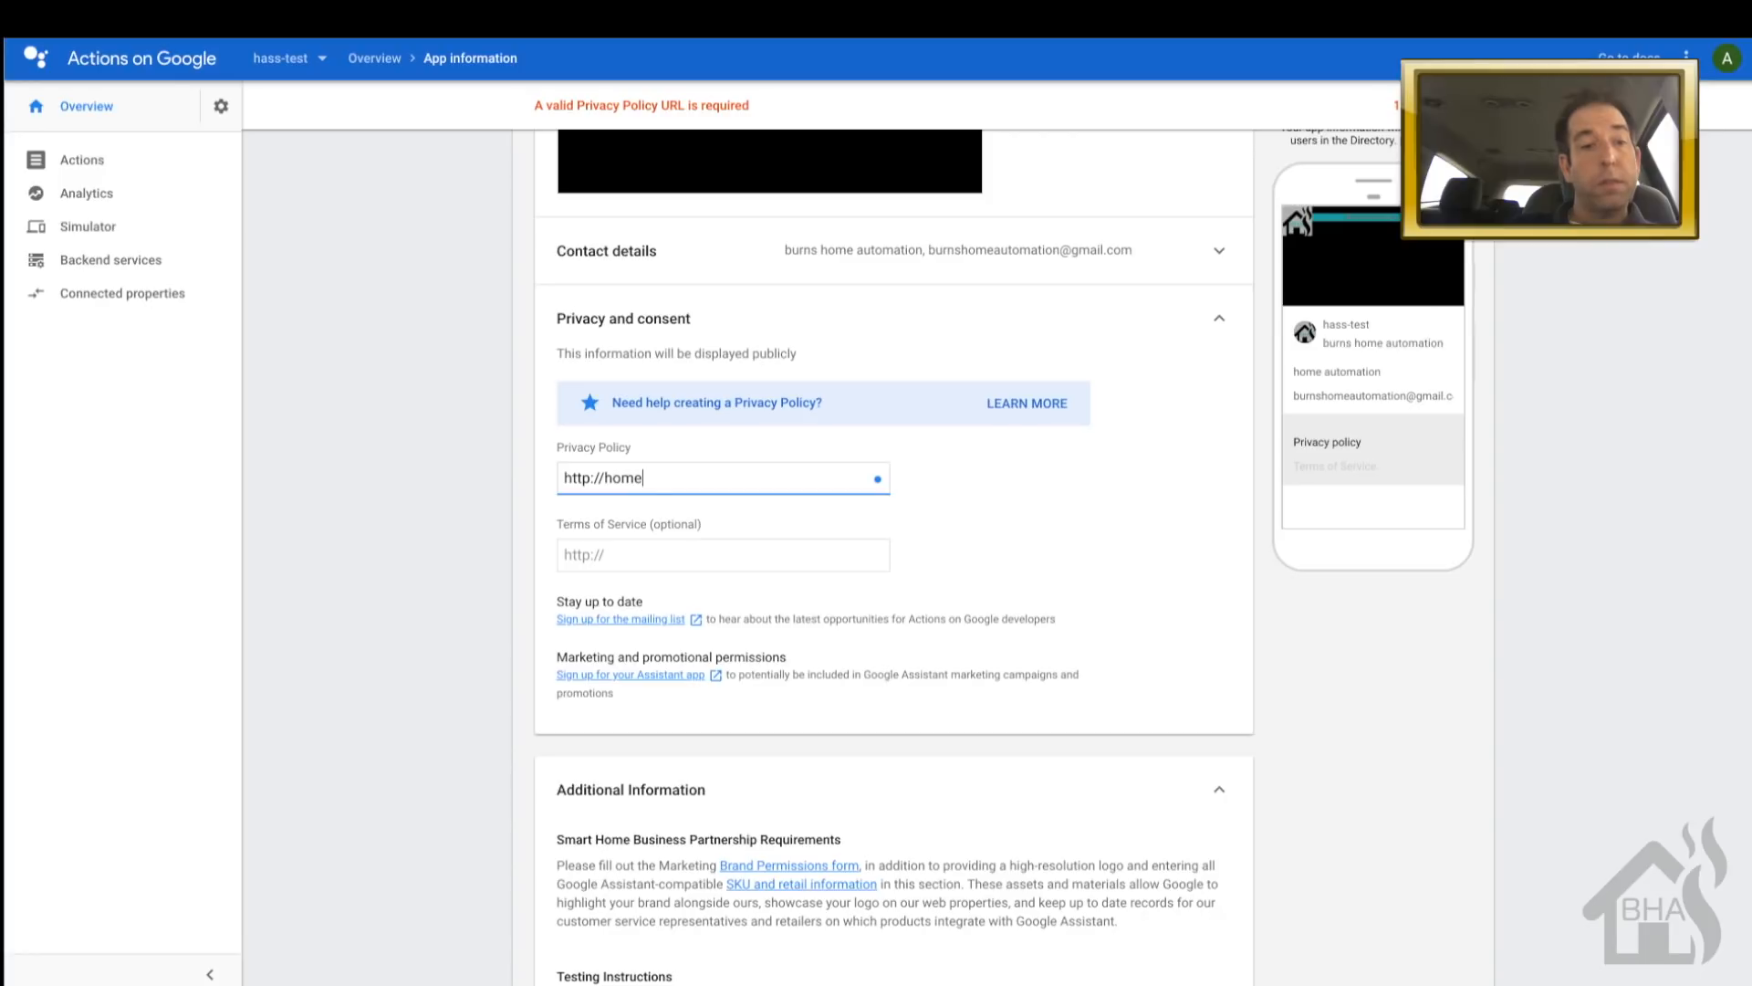
{"action": "type", "text": "-assistant.io"}
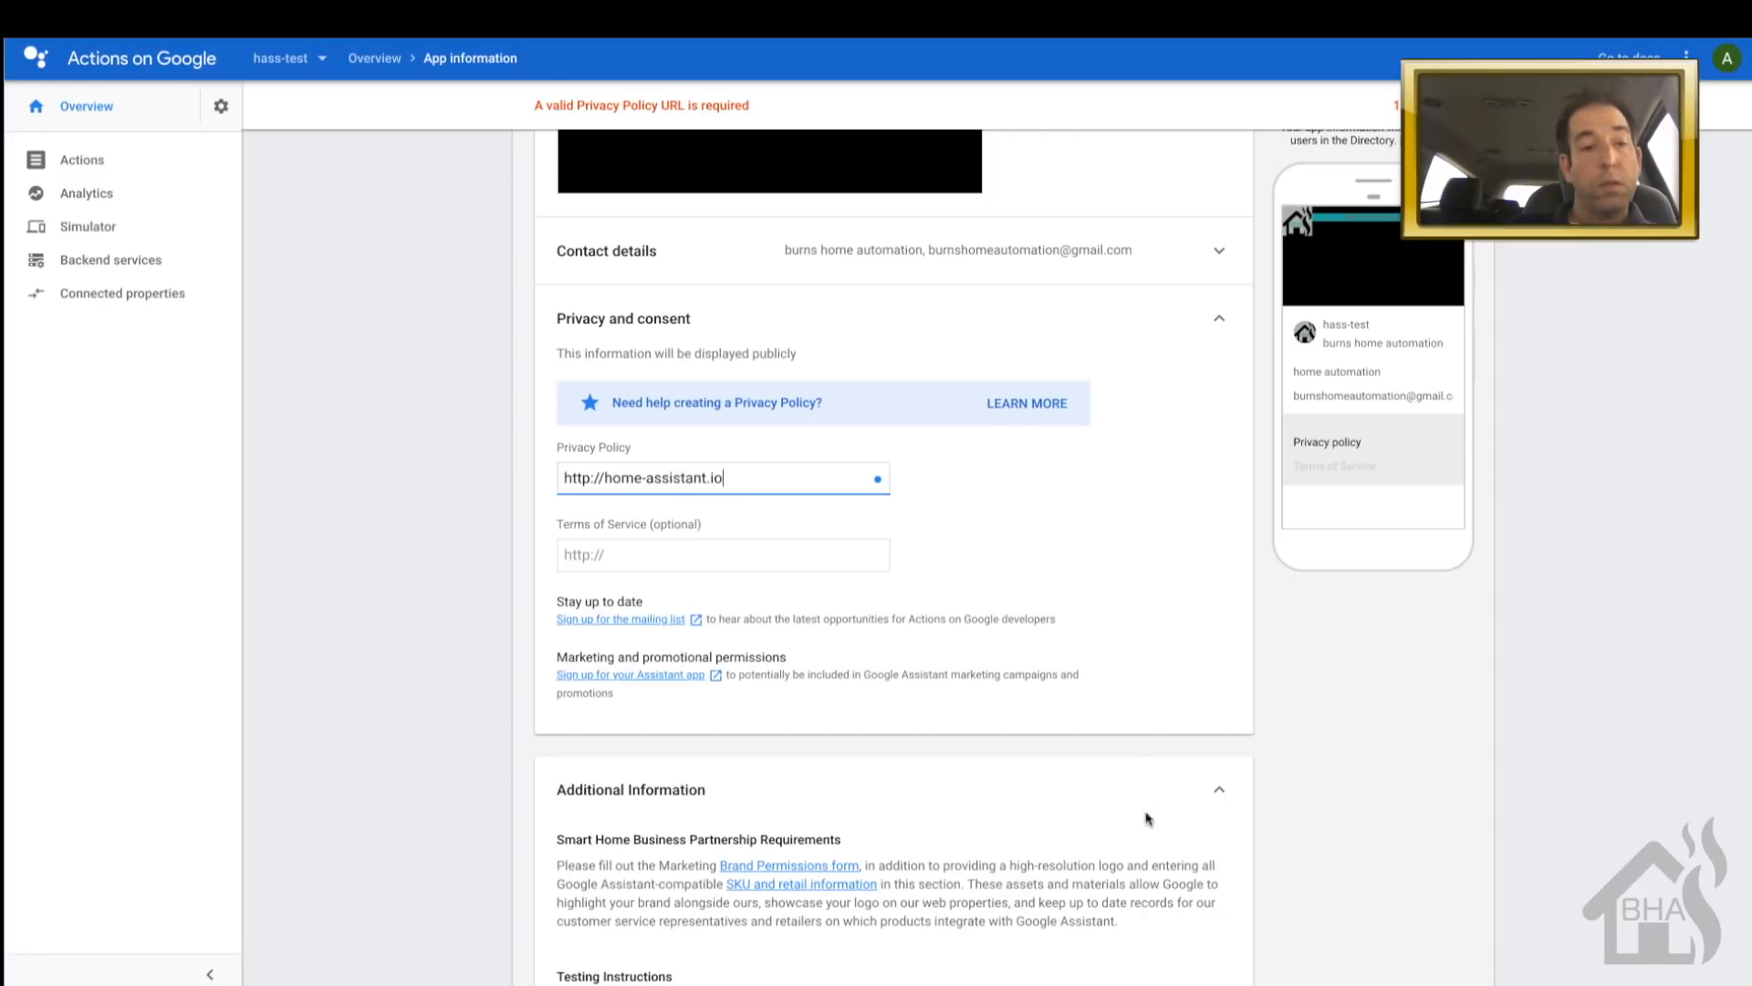
{"action": "scroll", "coordinate": [1240, 852], "scroll_direction": "down", "scroll_amount": 4}
{"action": "left_click", "coordinate": [1406, 906]}
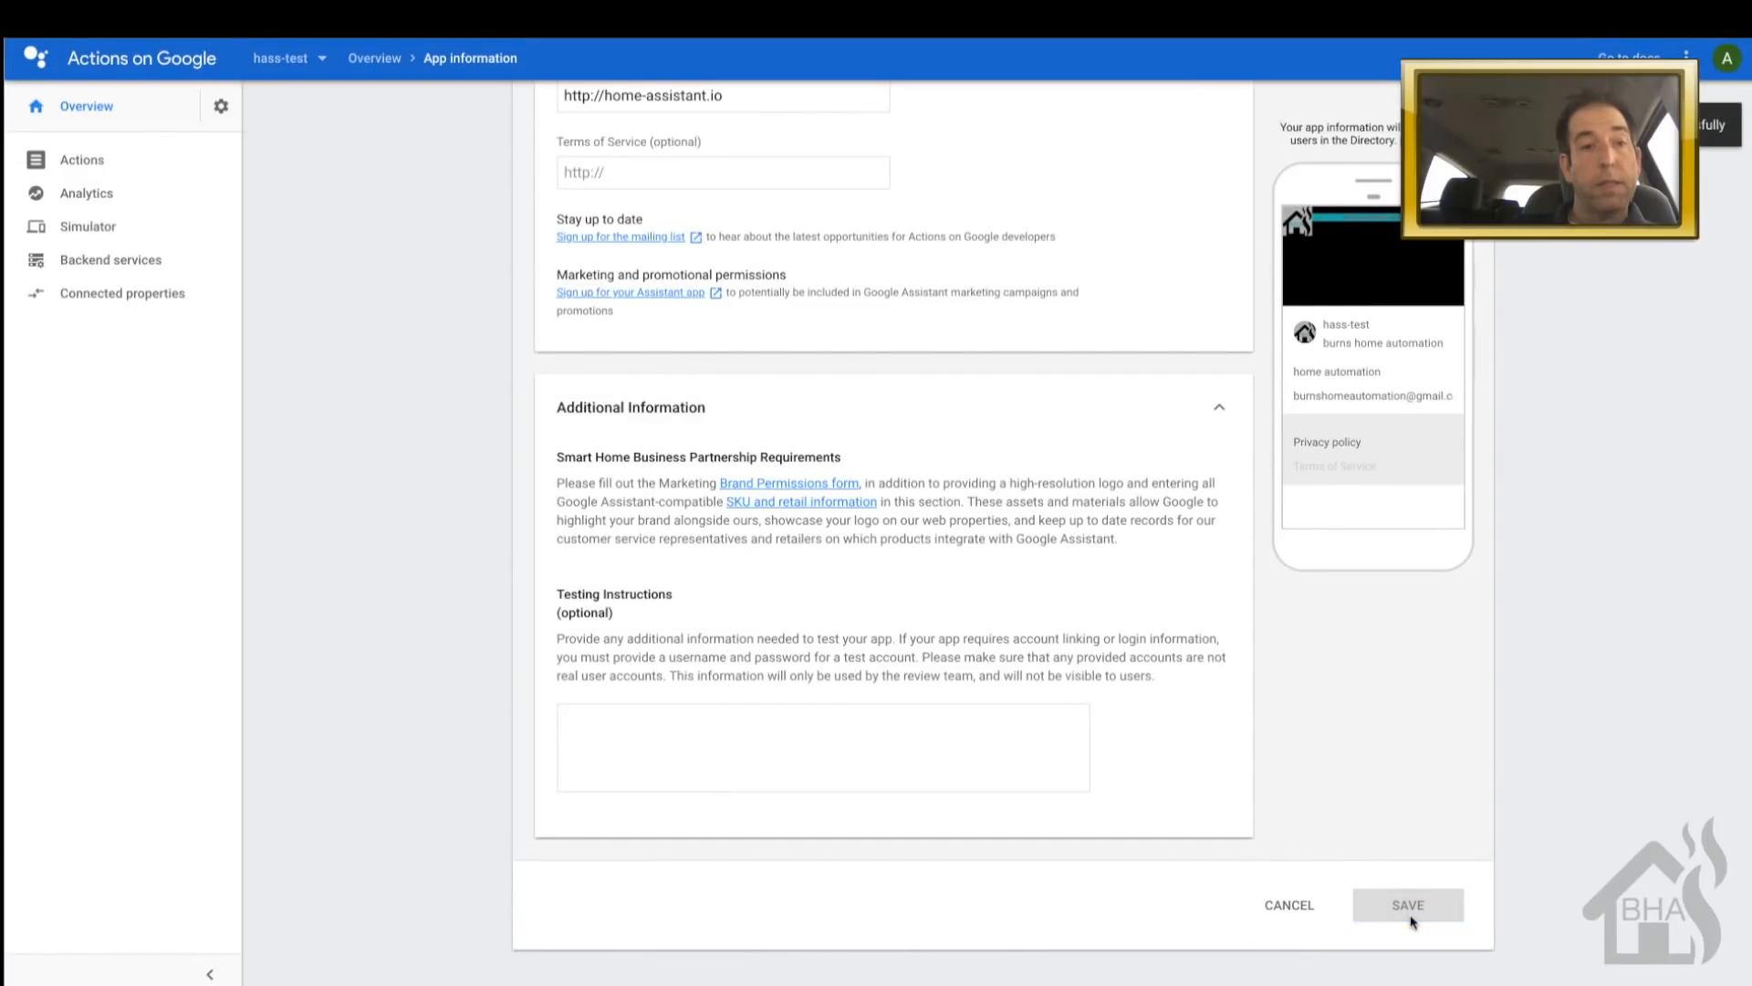
- Collapse the Images, Privacy and consent, and Additional Information sections
{"action": "scroll", "coordinate": [342, 542], "scroll_direction": "up", "scroll_amount": 10}
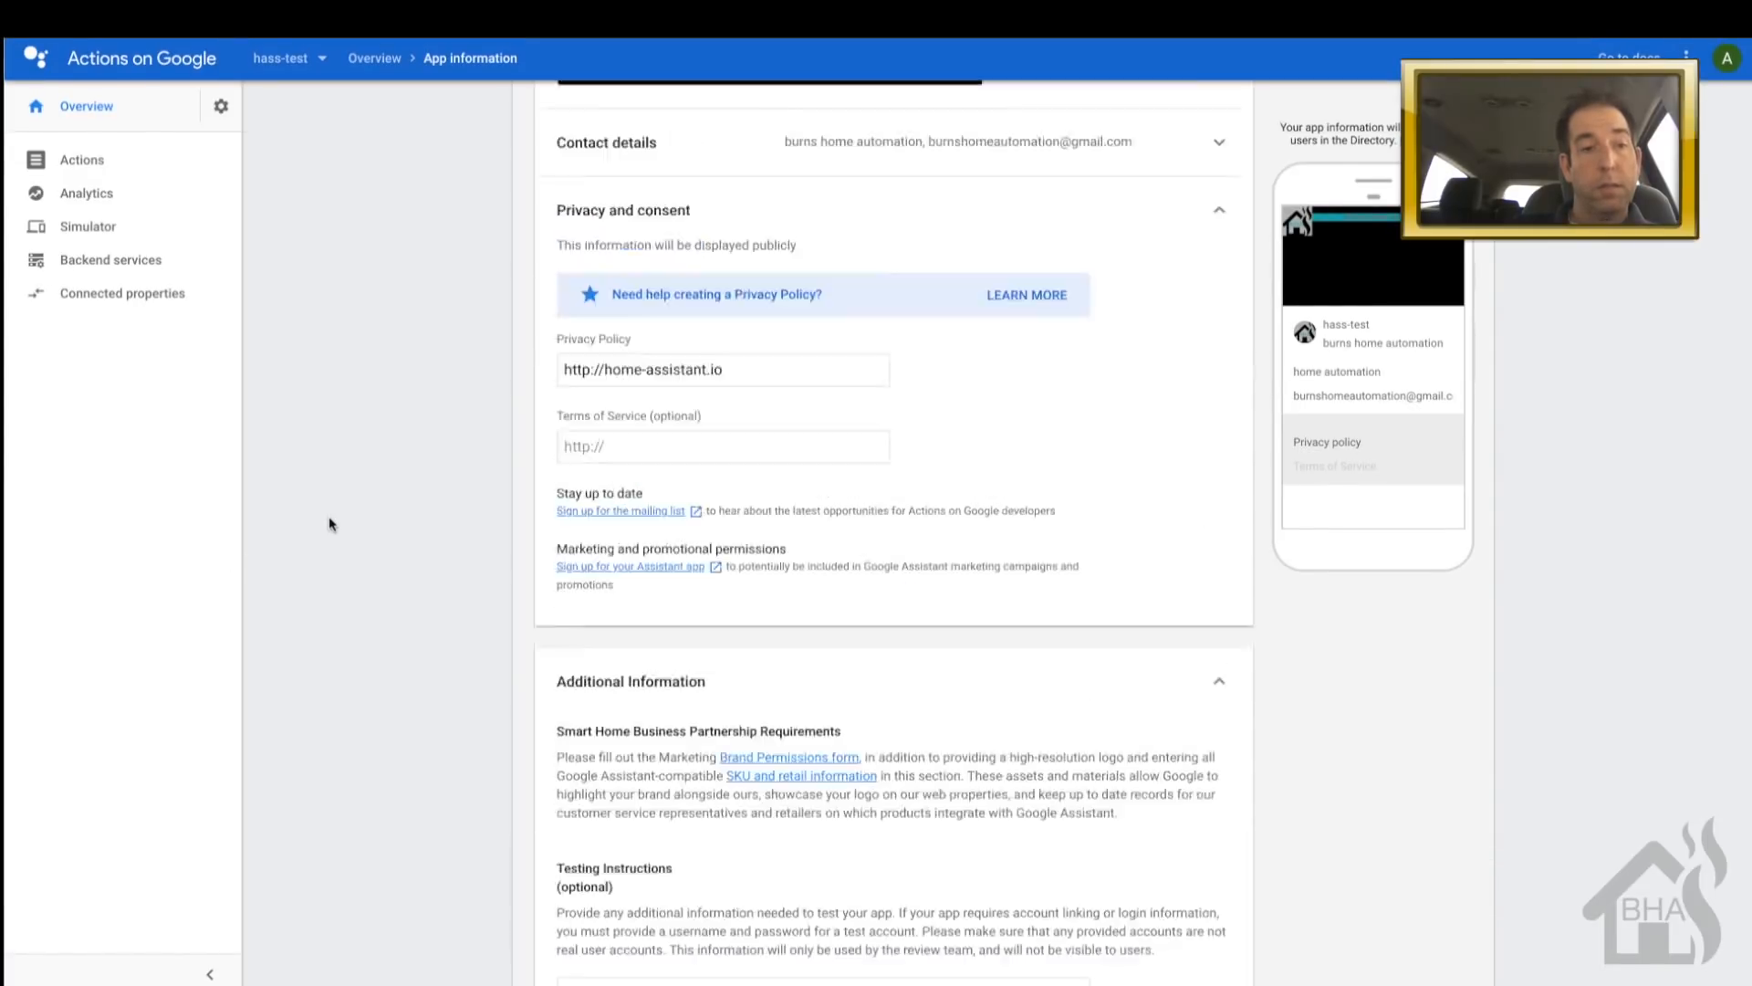
{"action": "left_click", "coordinate": [1220, 532]}
{"action": "left_click", "coordinate": [1215, 573]}
{"action": "left_click", "coordinate": [1223, 409]}
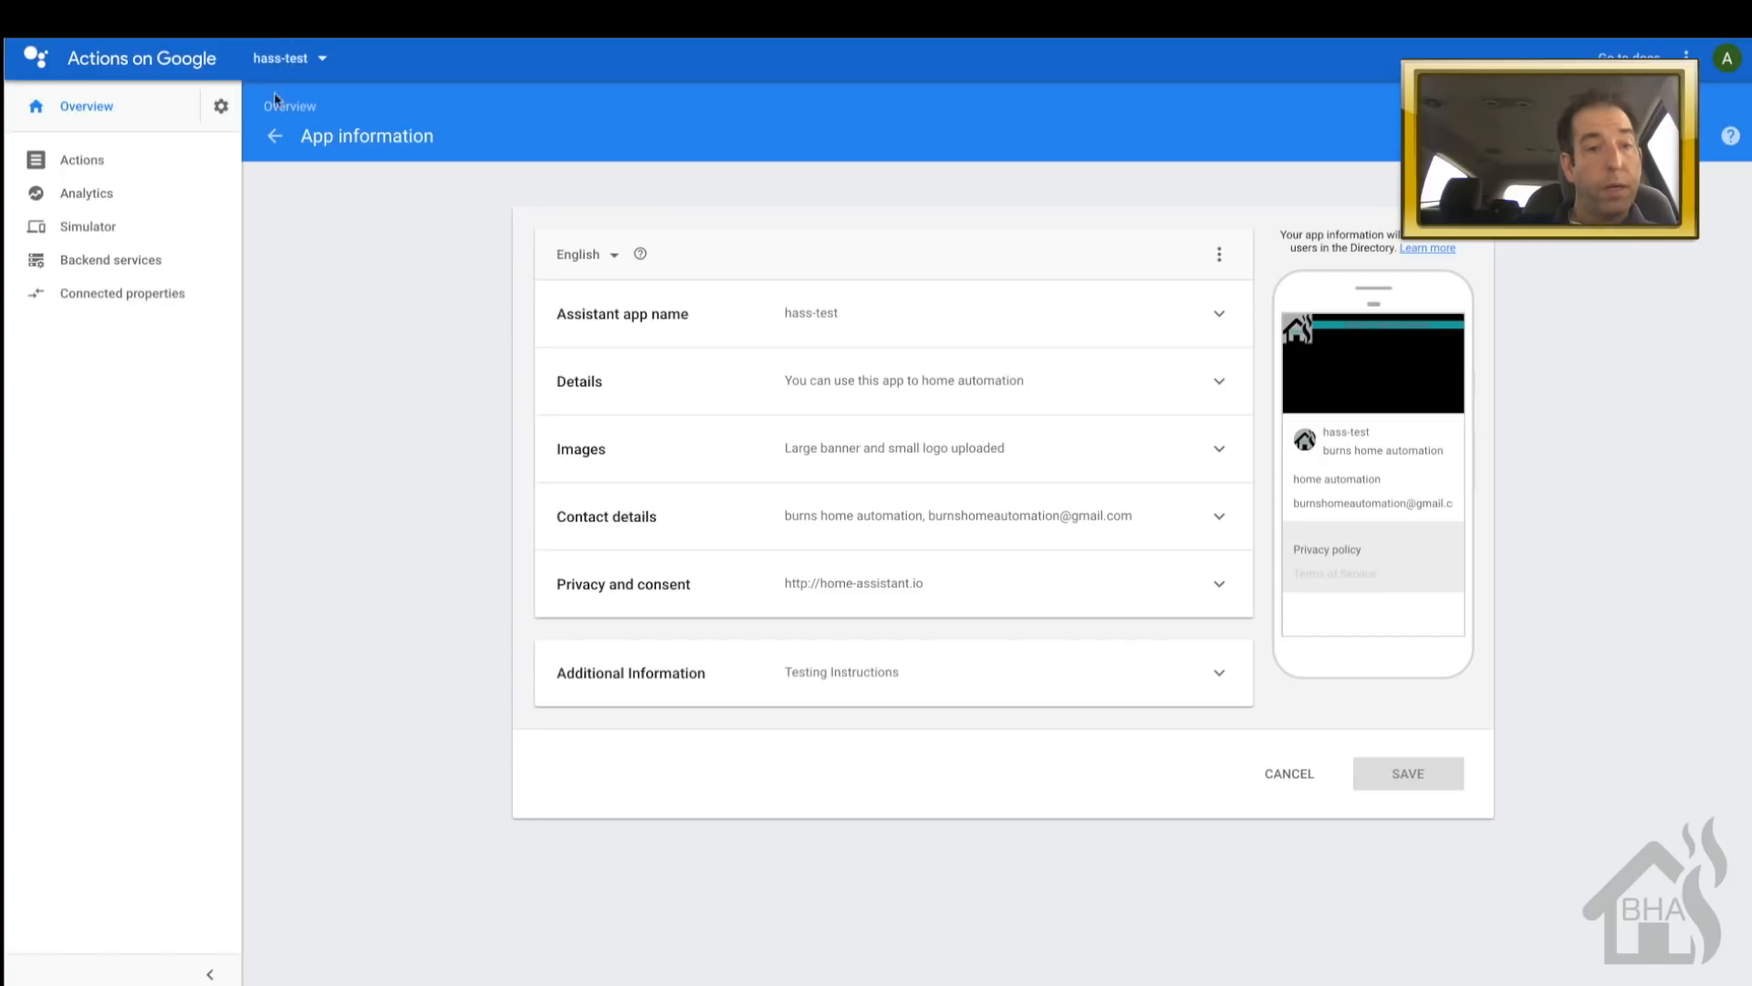
- Start account linking from the overview with the Implicit grant type
{"action": "left_click", "coordinate": [274, 137]}
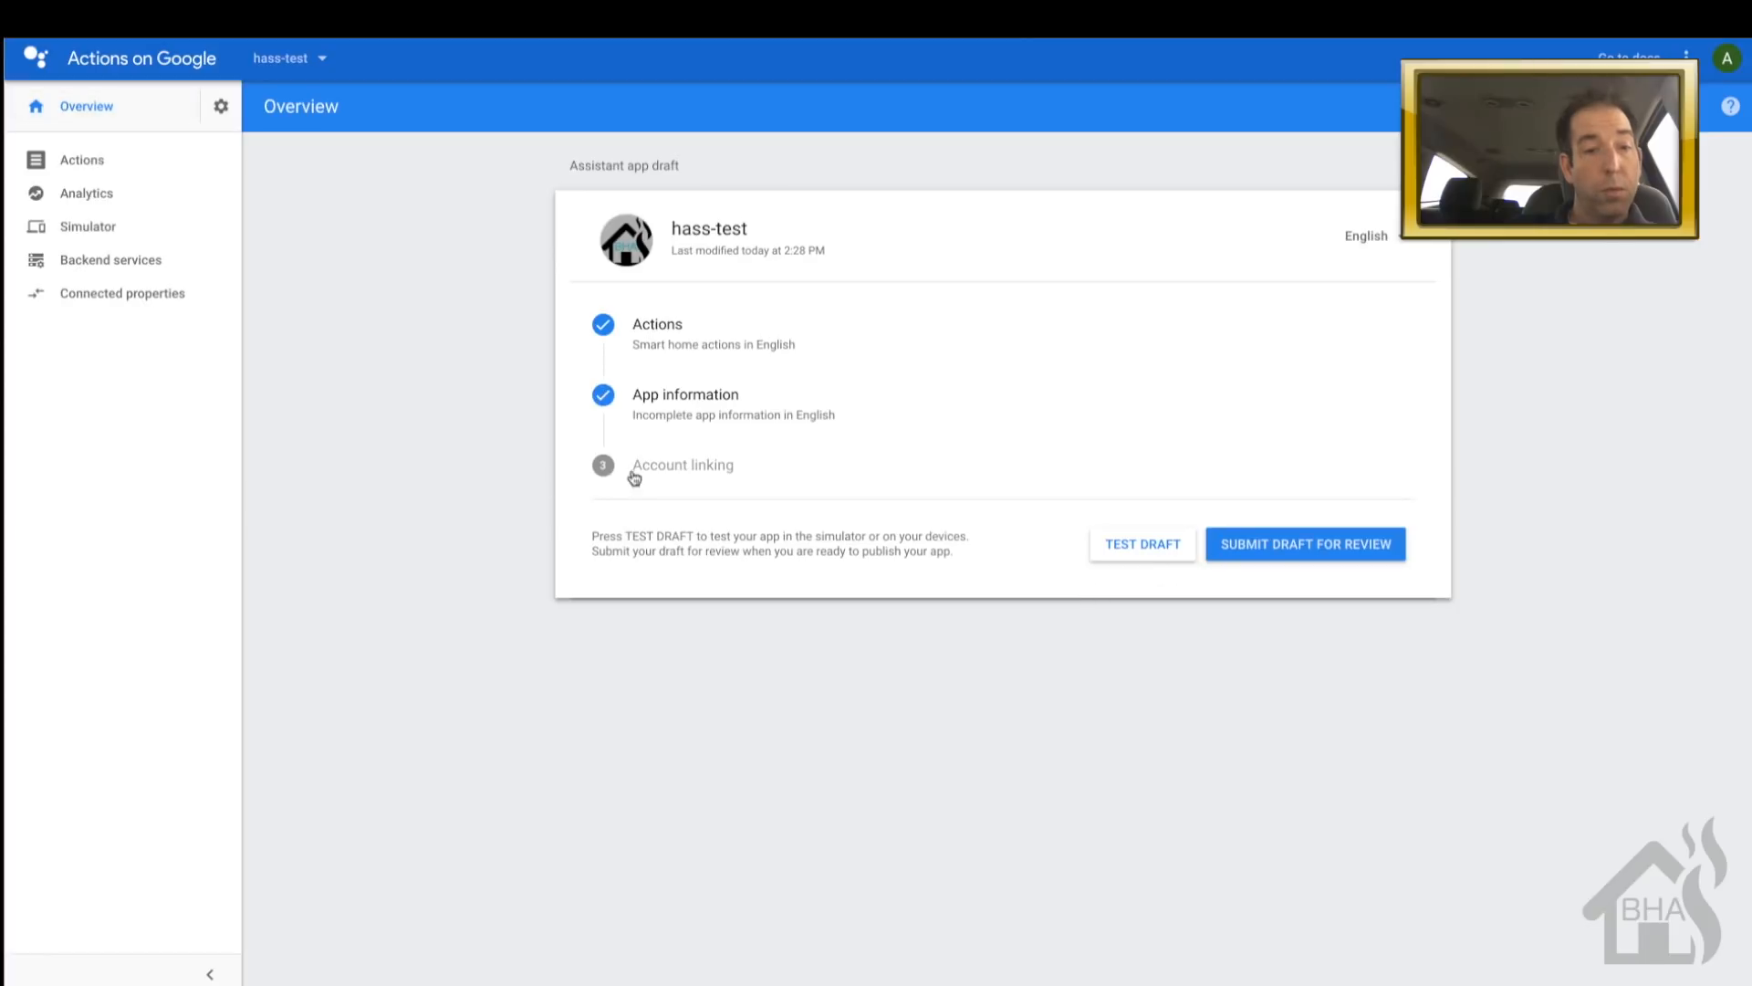
{"action": "left_click", "coordinate": [665, 468]}
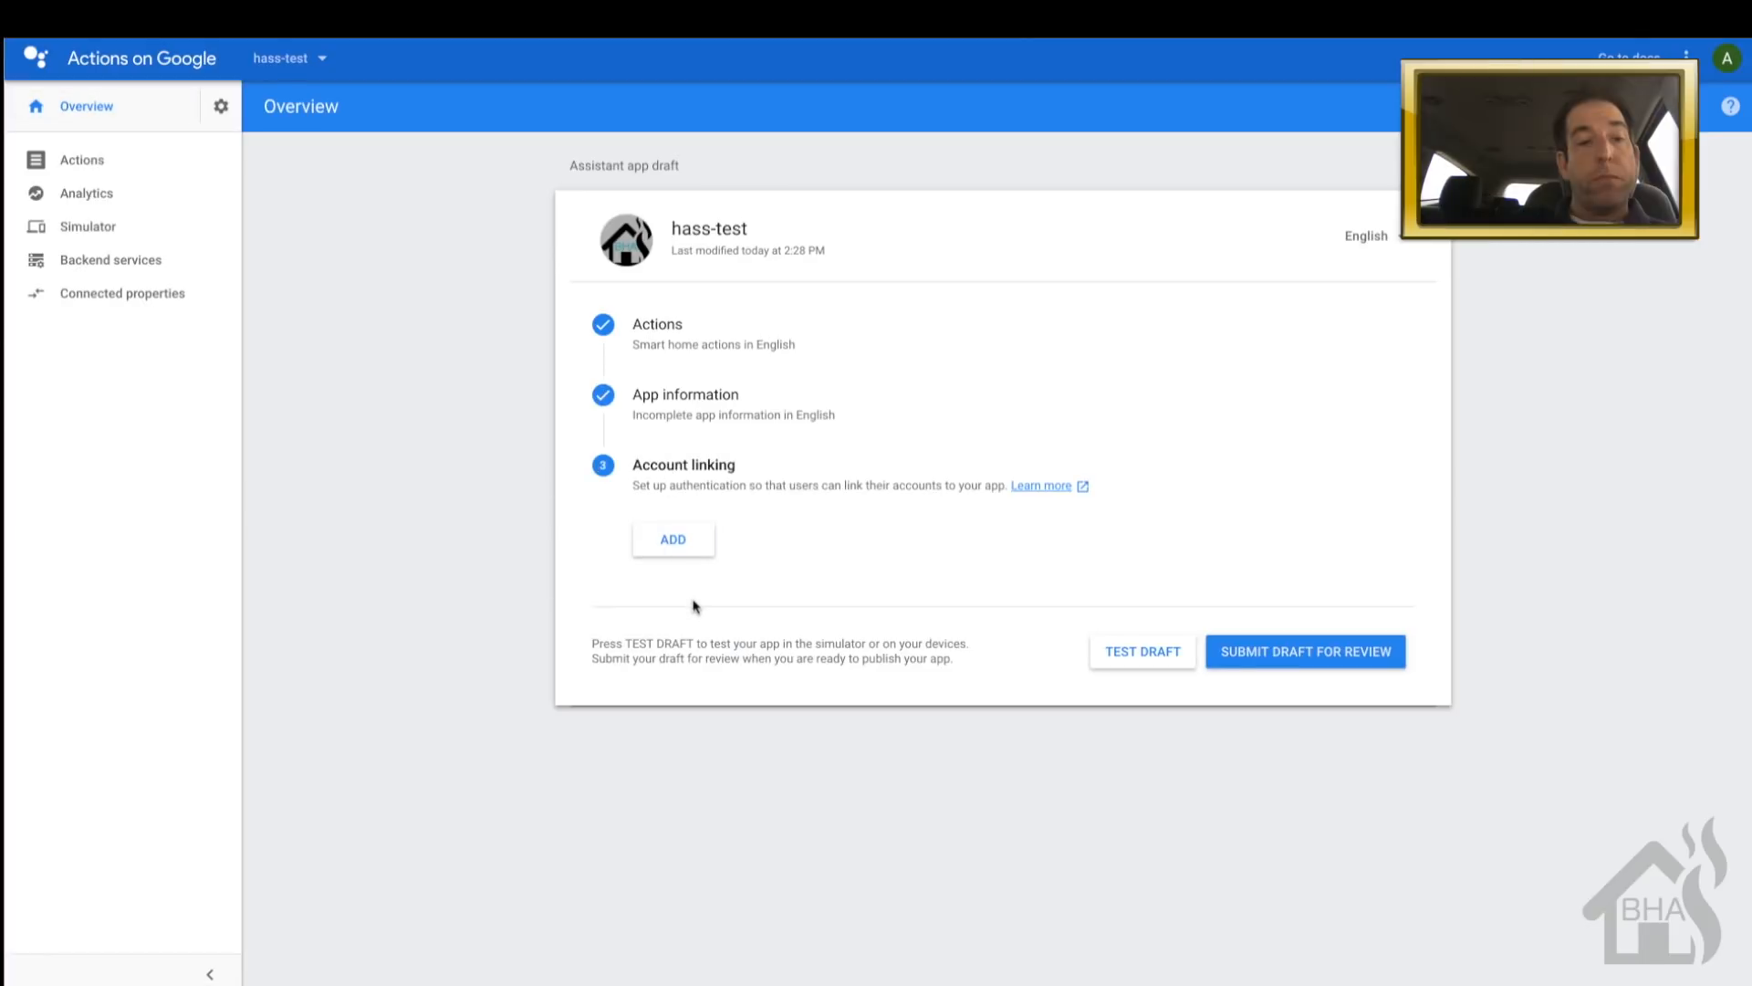
{"action": "left_click", "coordinate": [685, 538]}
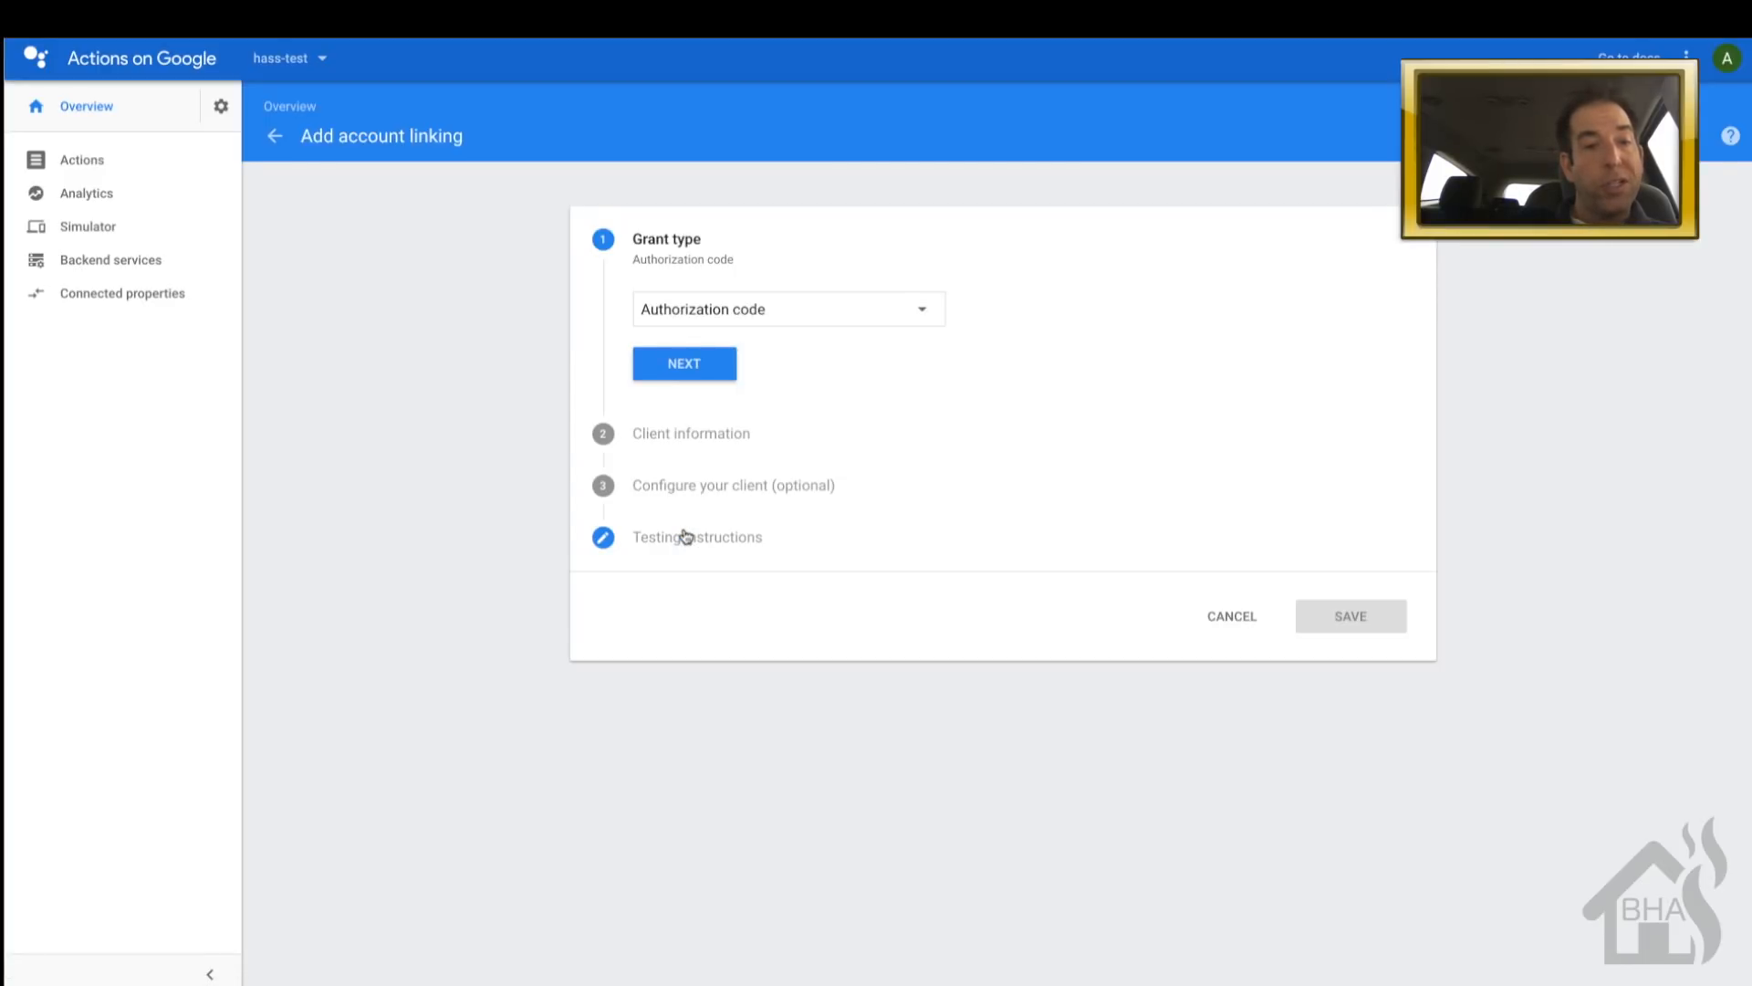
{"action": "left_click", "coordinate": [814, 319]}
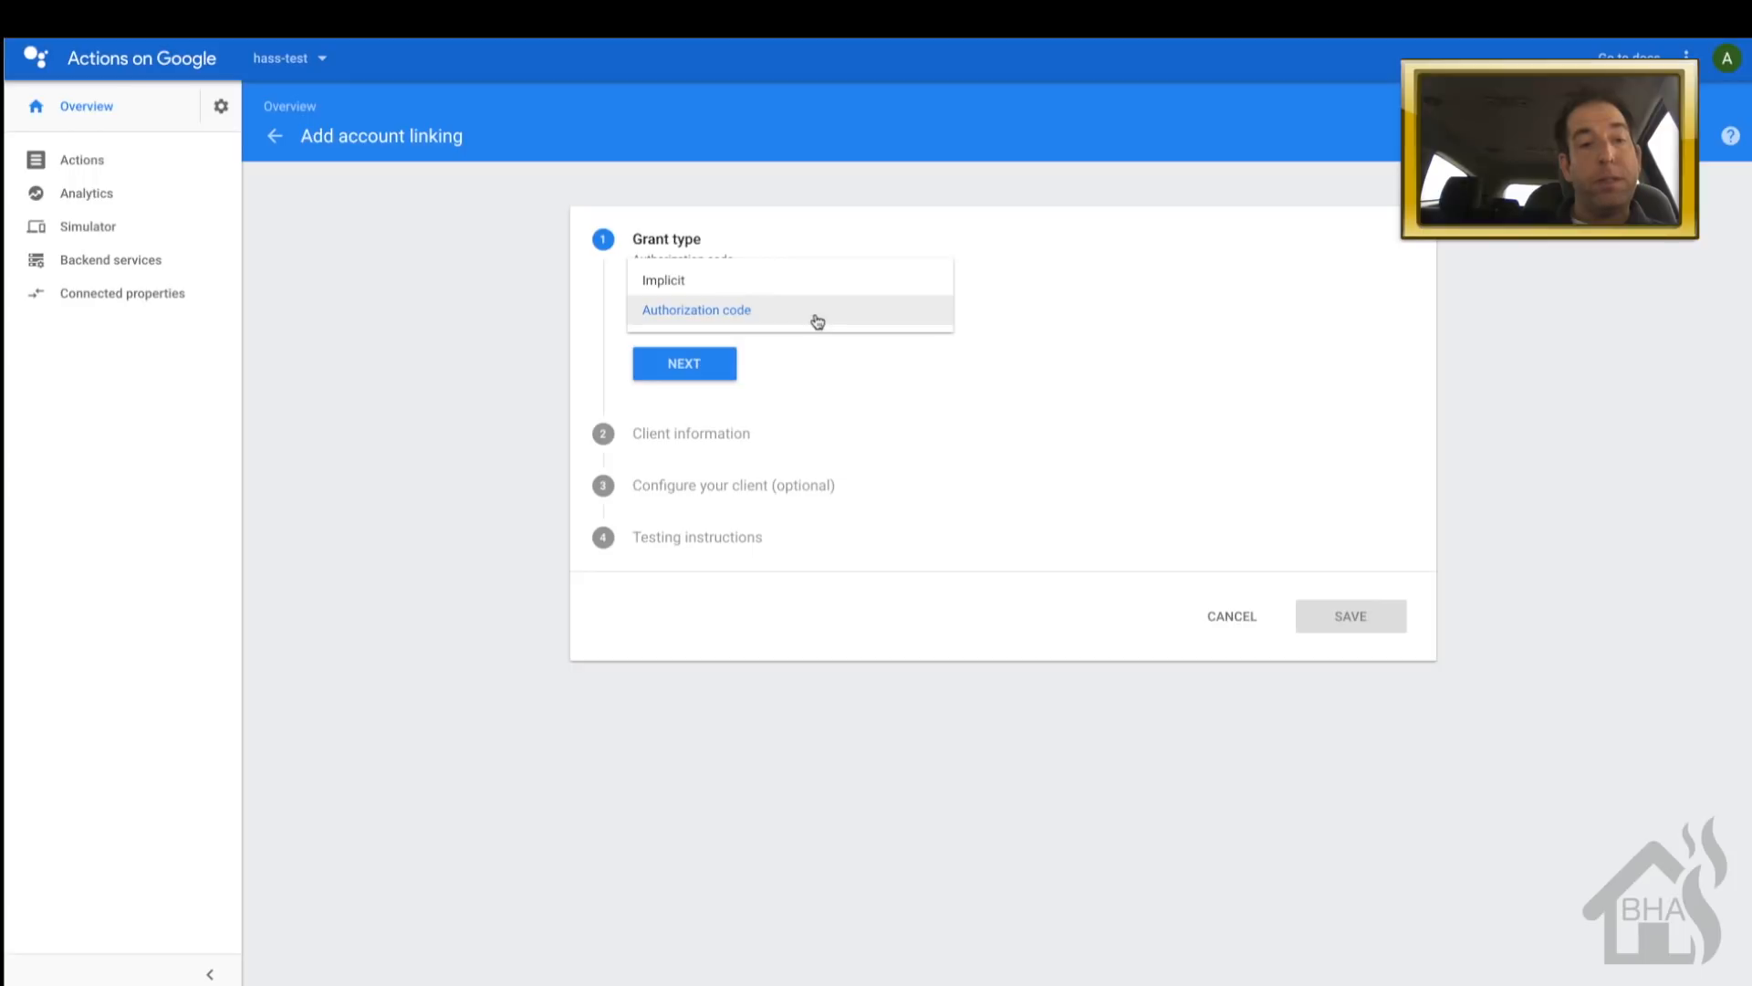
{"action": "left_click", "coordinate": [803, 291]}
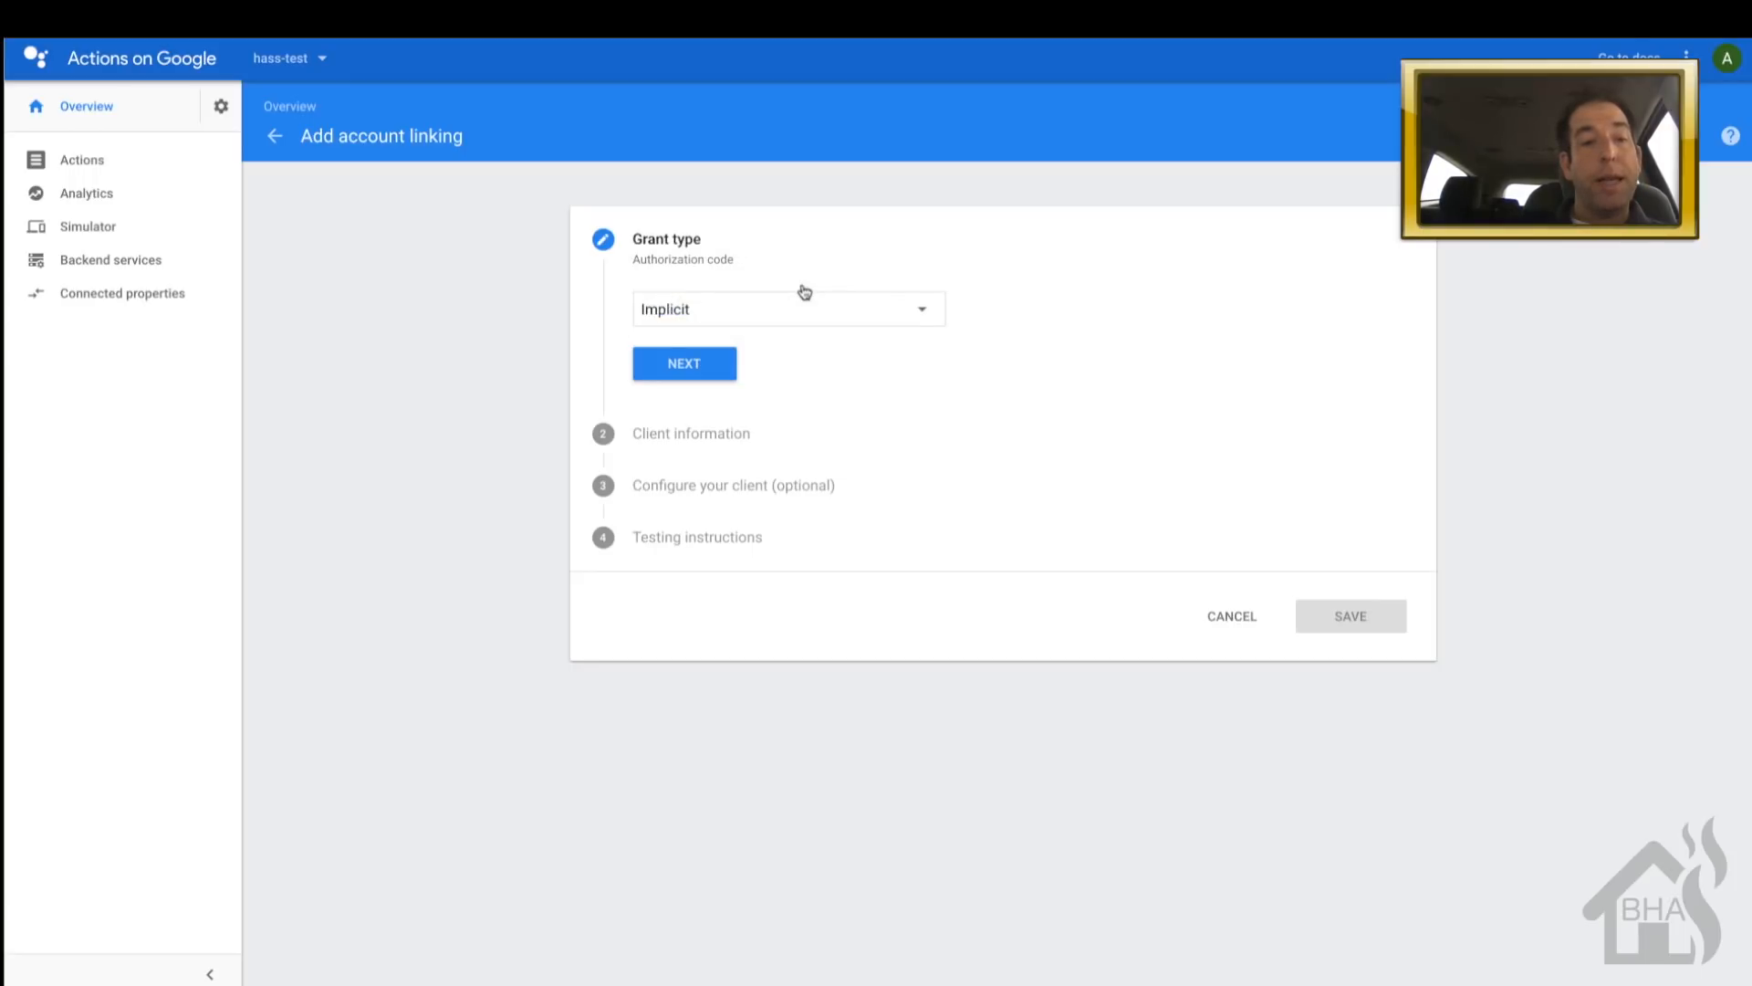
{"action": "left_click", "coordinate": [704, 368]}
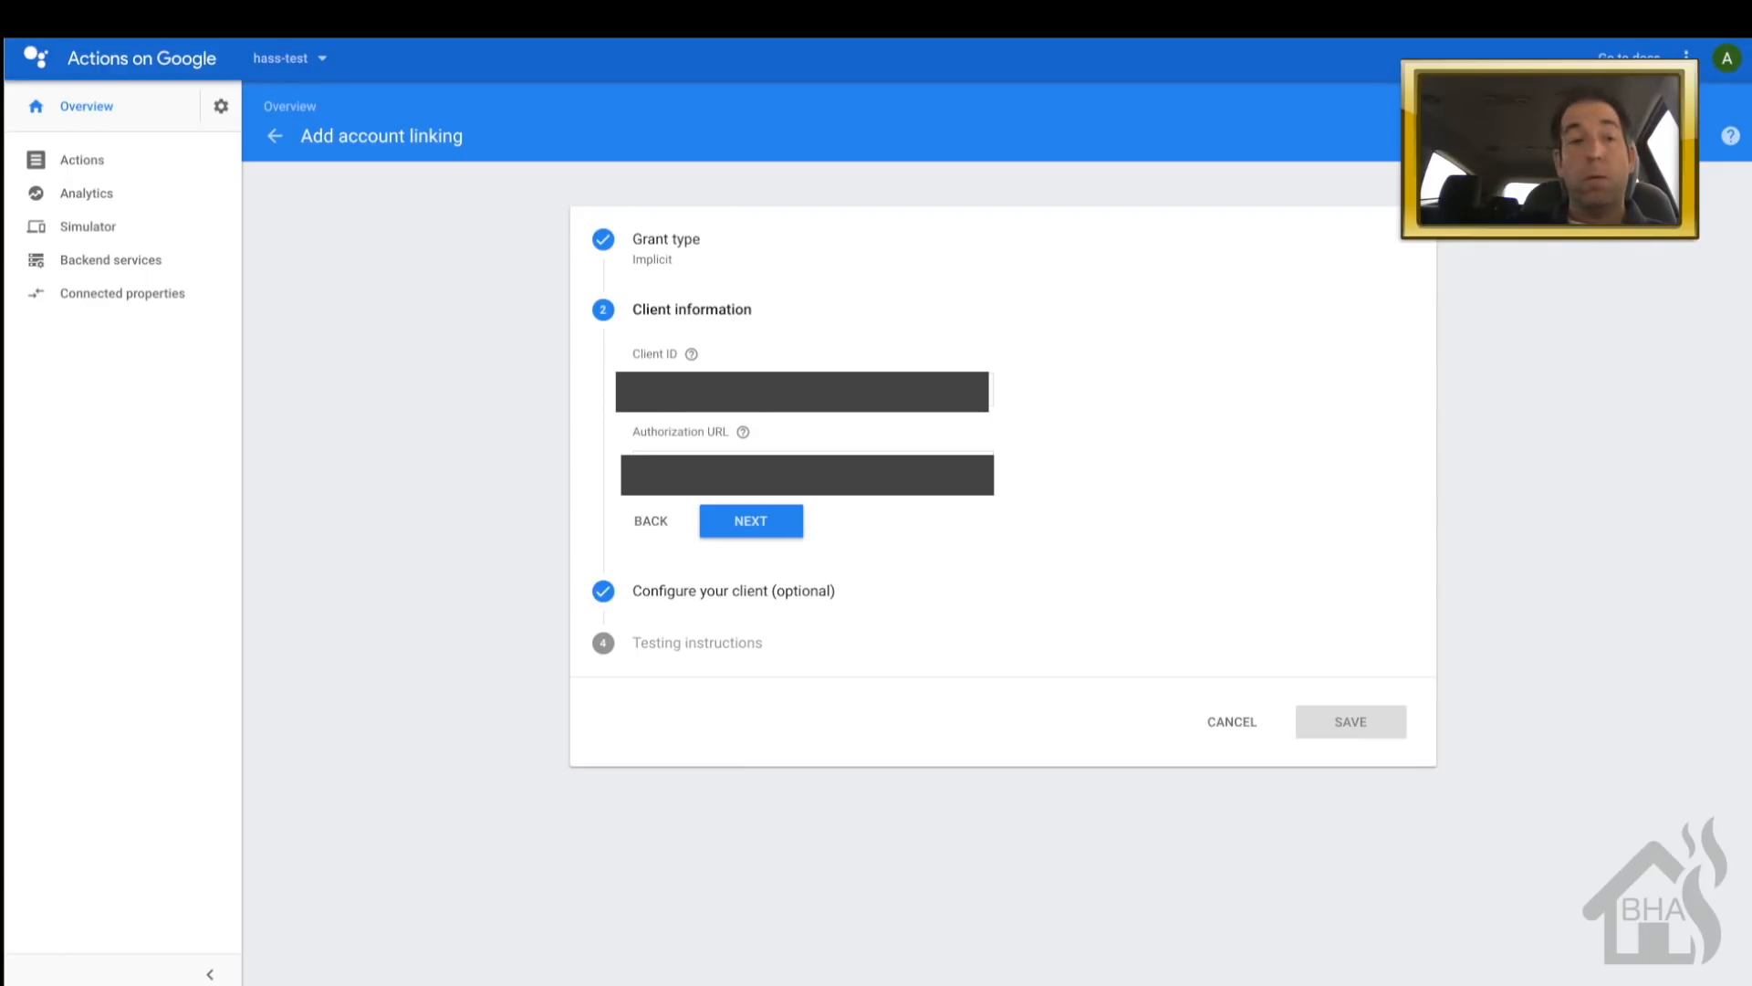
- Add email and name as account linking scopes
{"action": "left_click", "coordinate": [772, 531]}
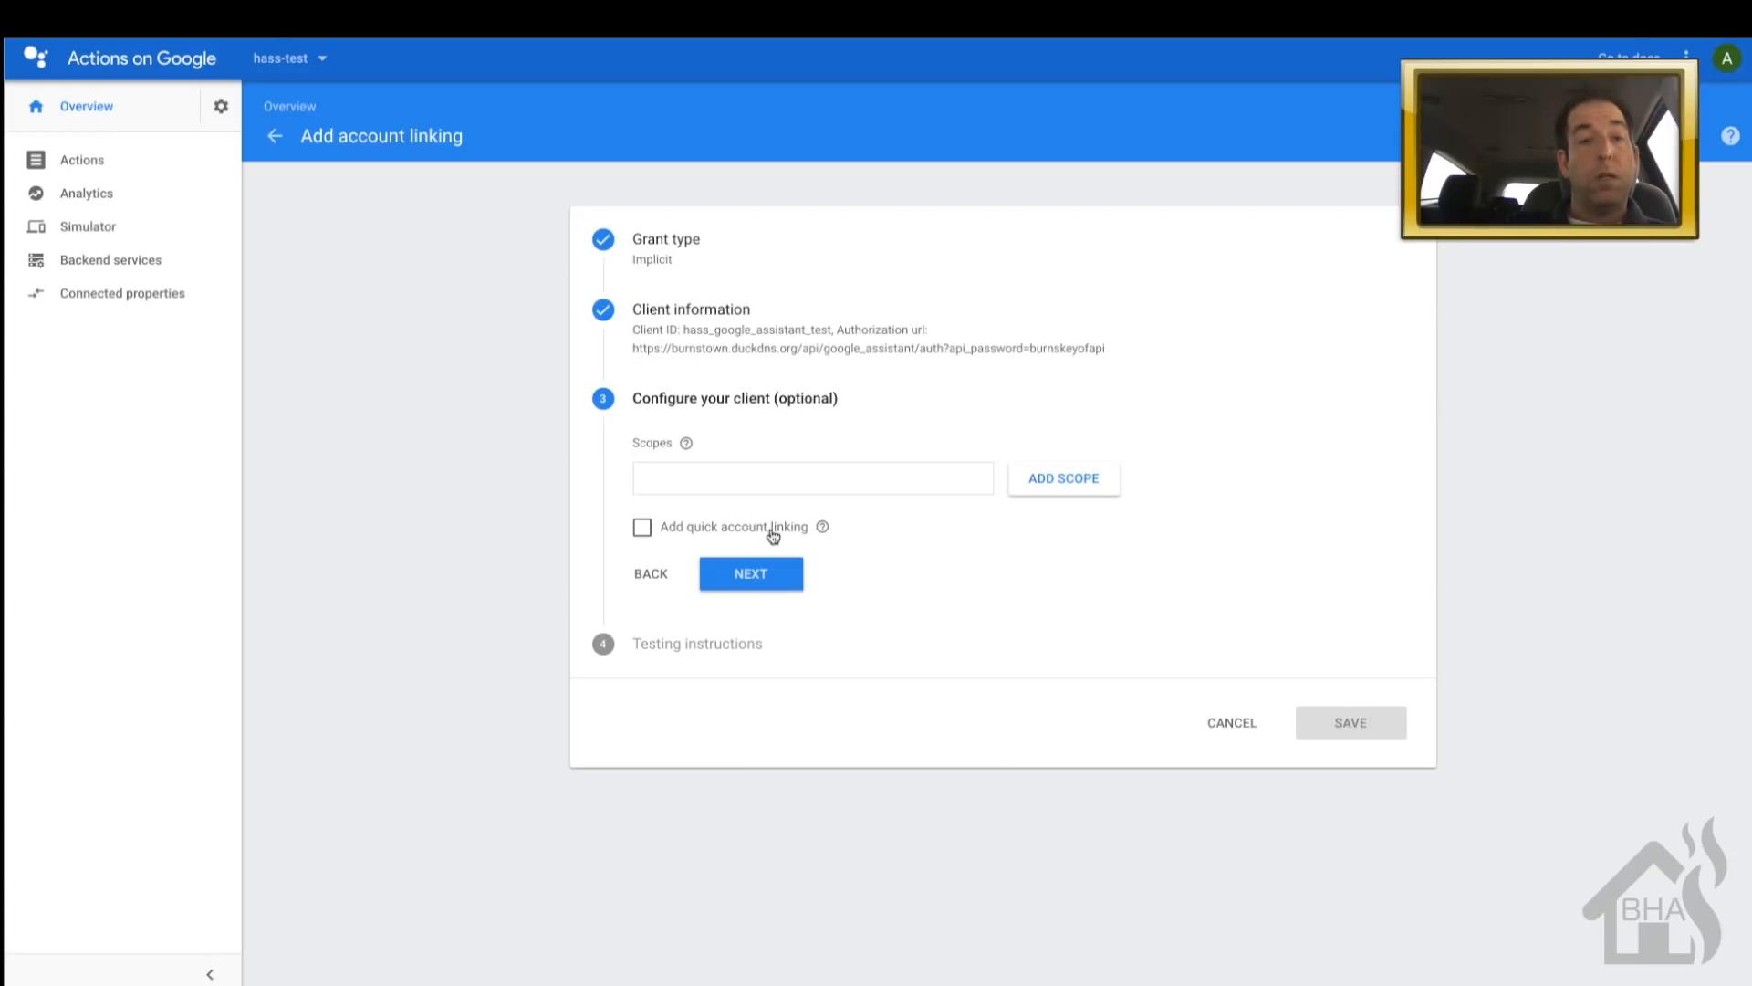
{"action": "left_click", "coordinate": [807, 484]}
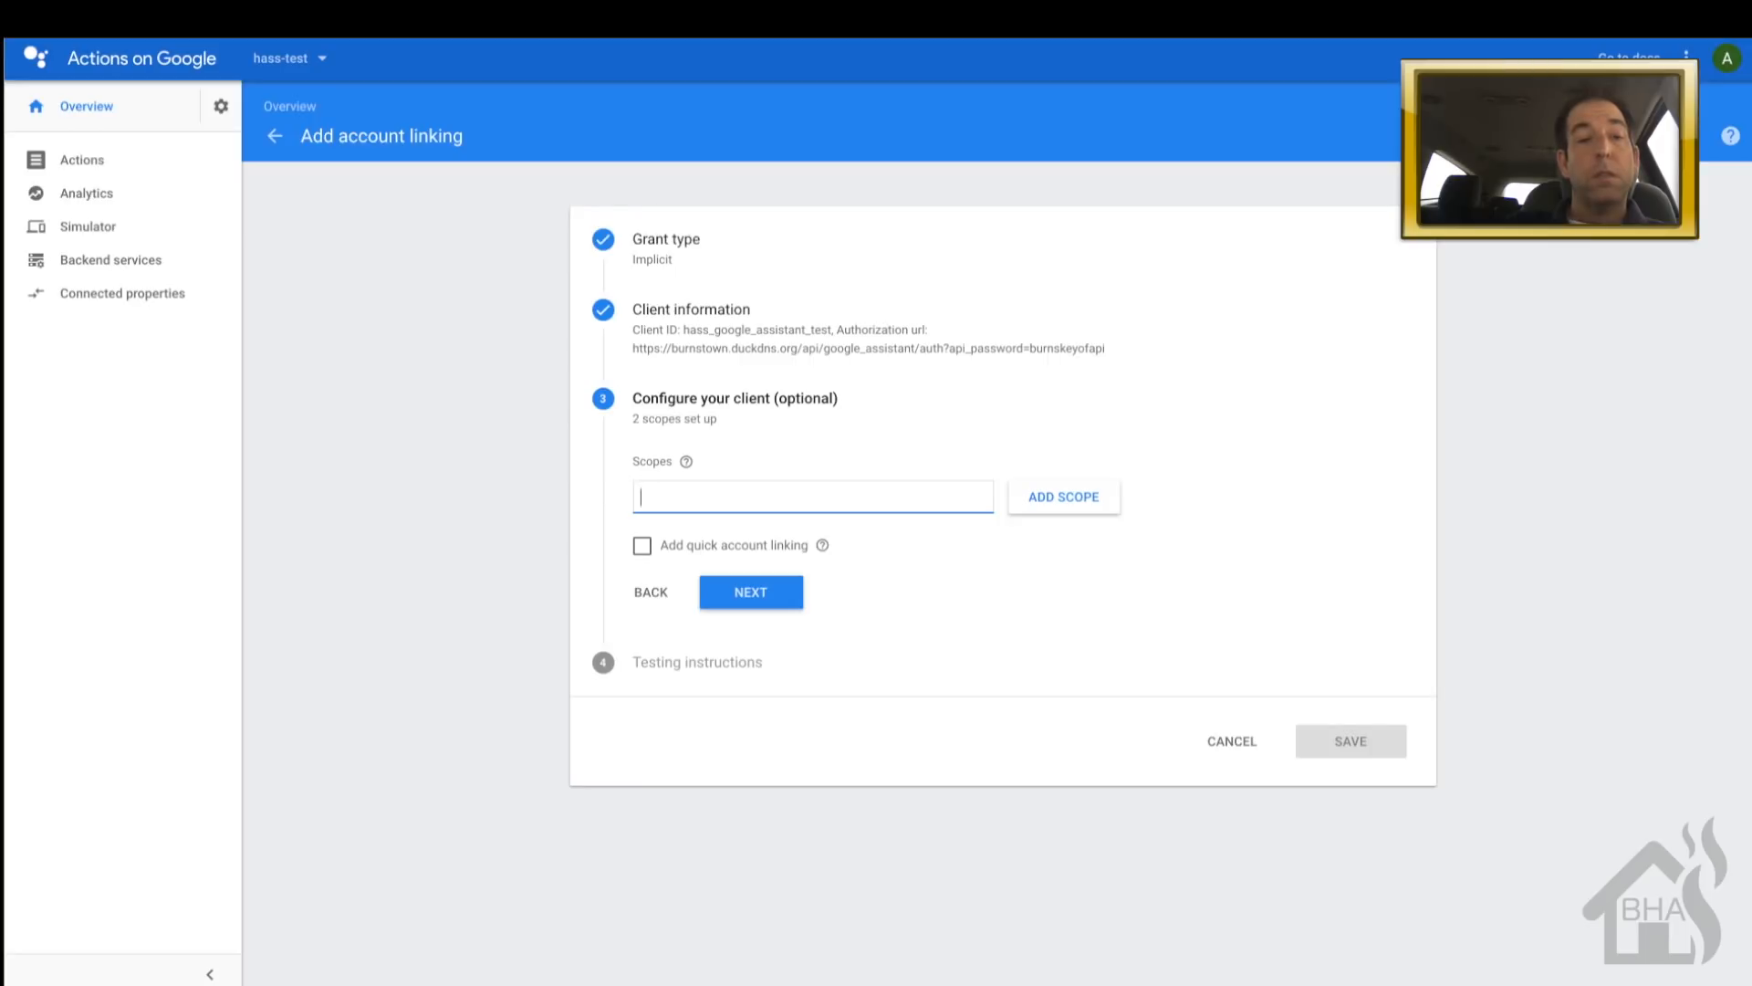
{"action": "type", "text": "email"}
{"action": "left_click", "coordinate": [1075, 502]}
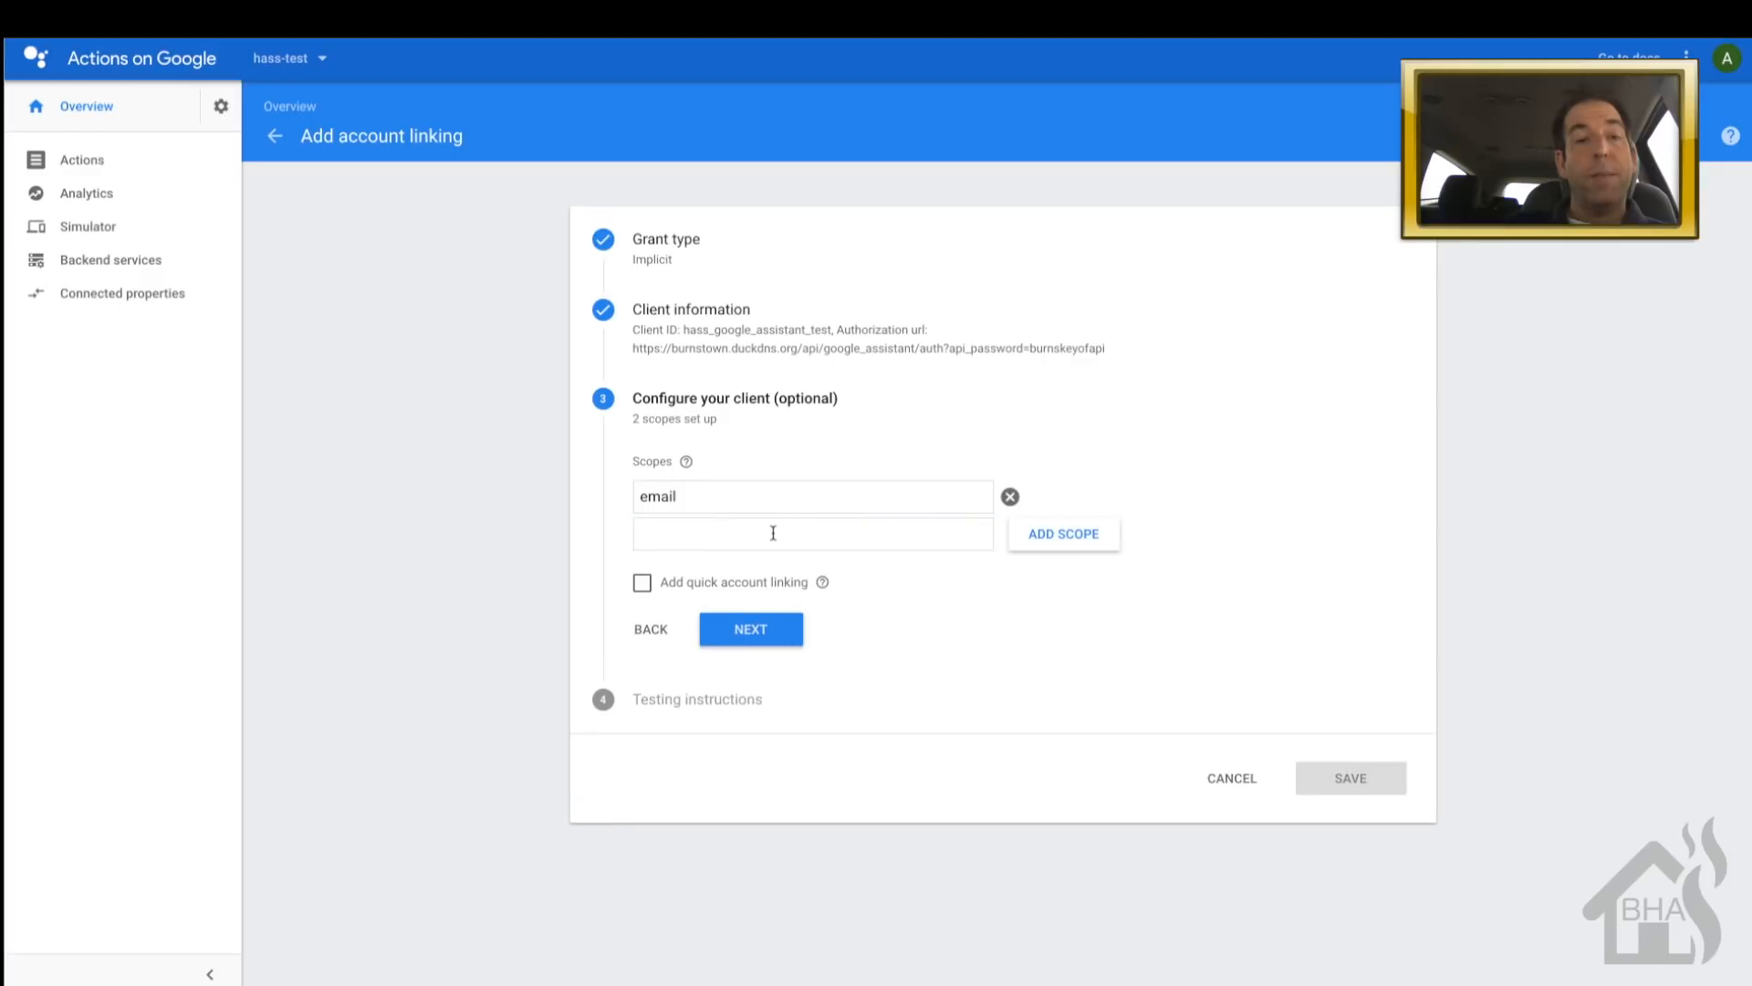
{"action": "left_click", "coordinate": [773, 532]}
{"action": "type", "text": "name"}
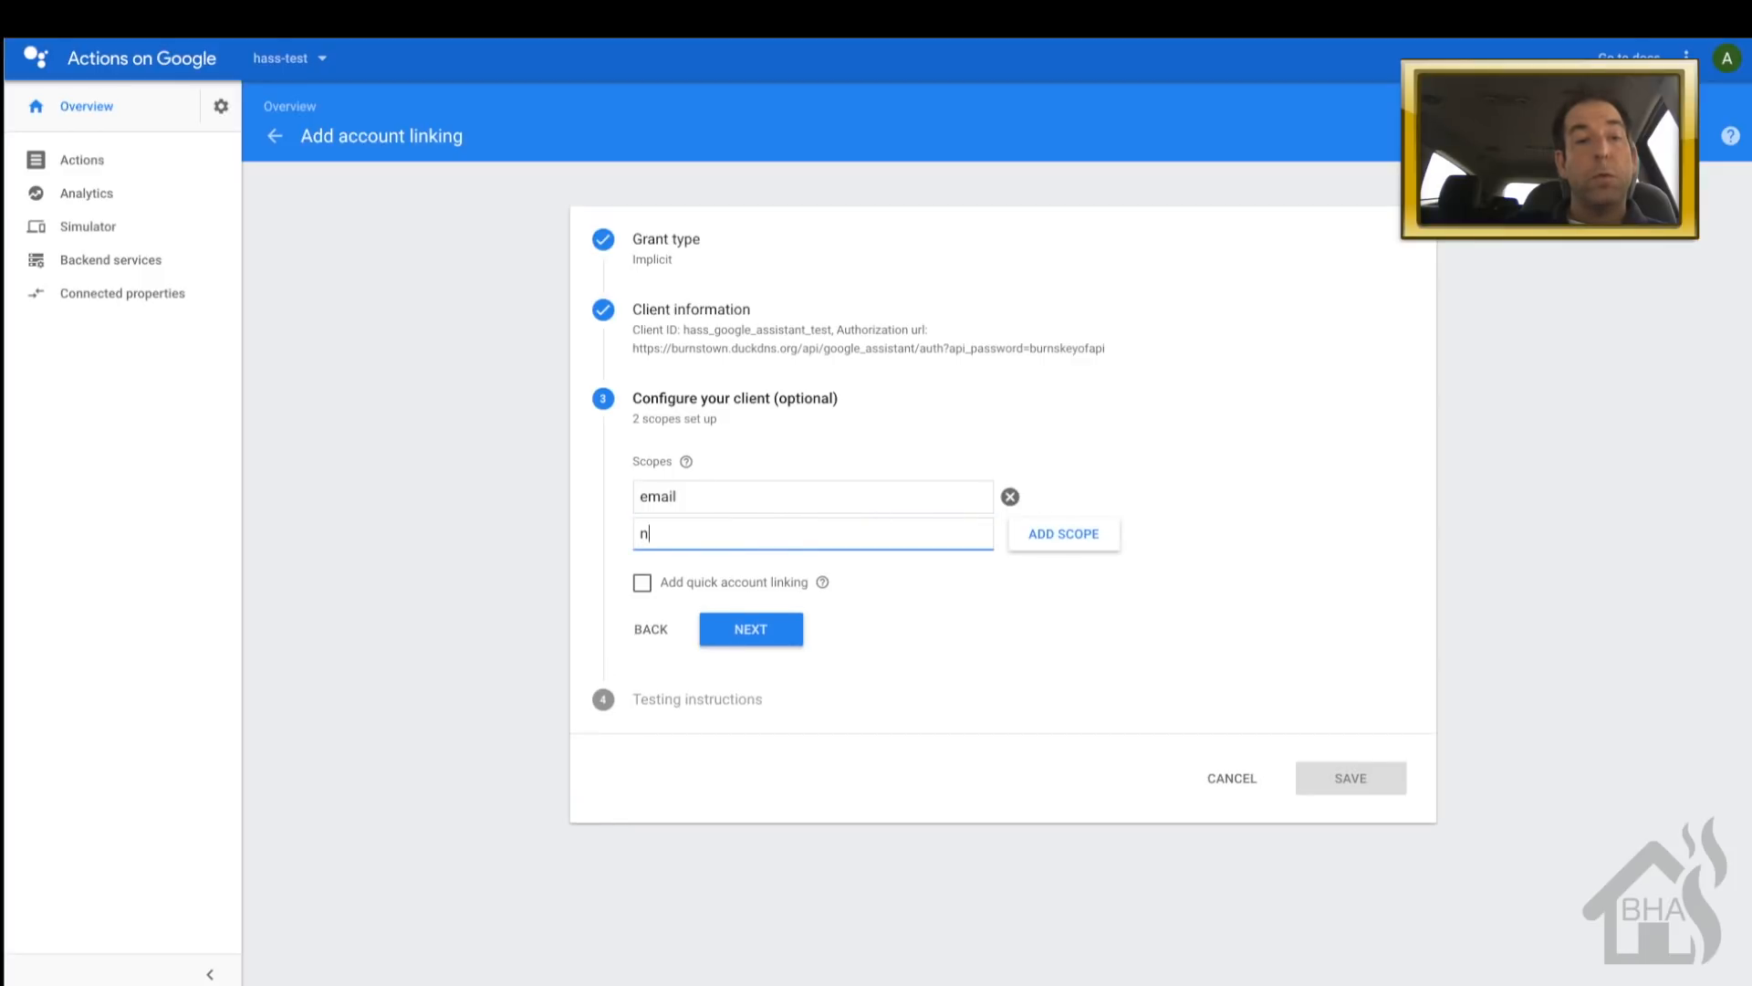
{"action": "left_click", "coordinate": [1069, 542]}
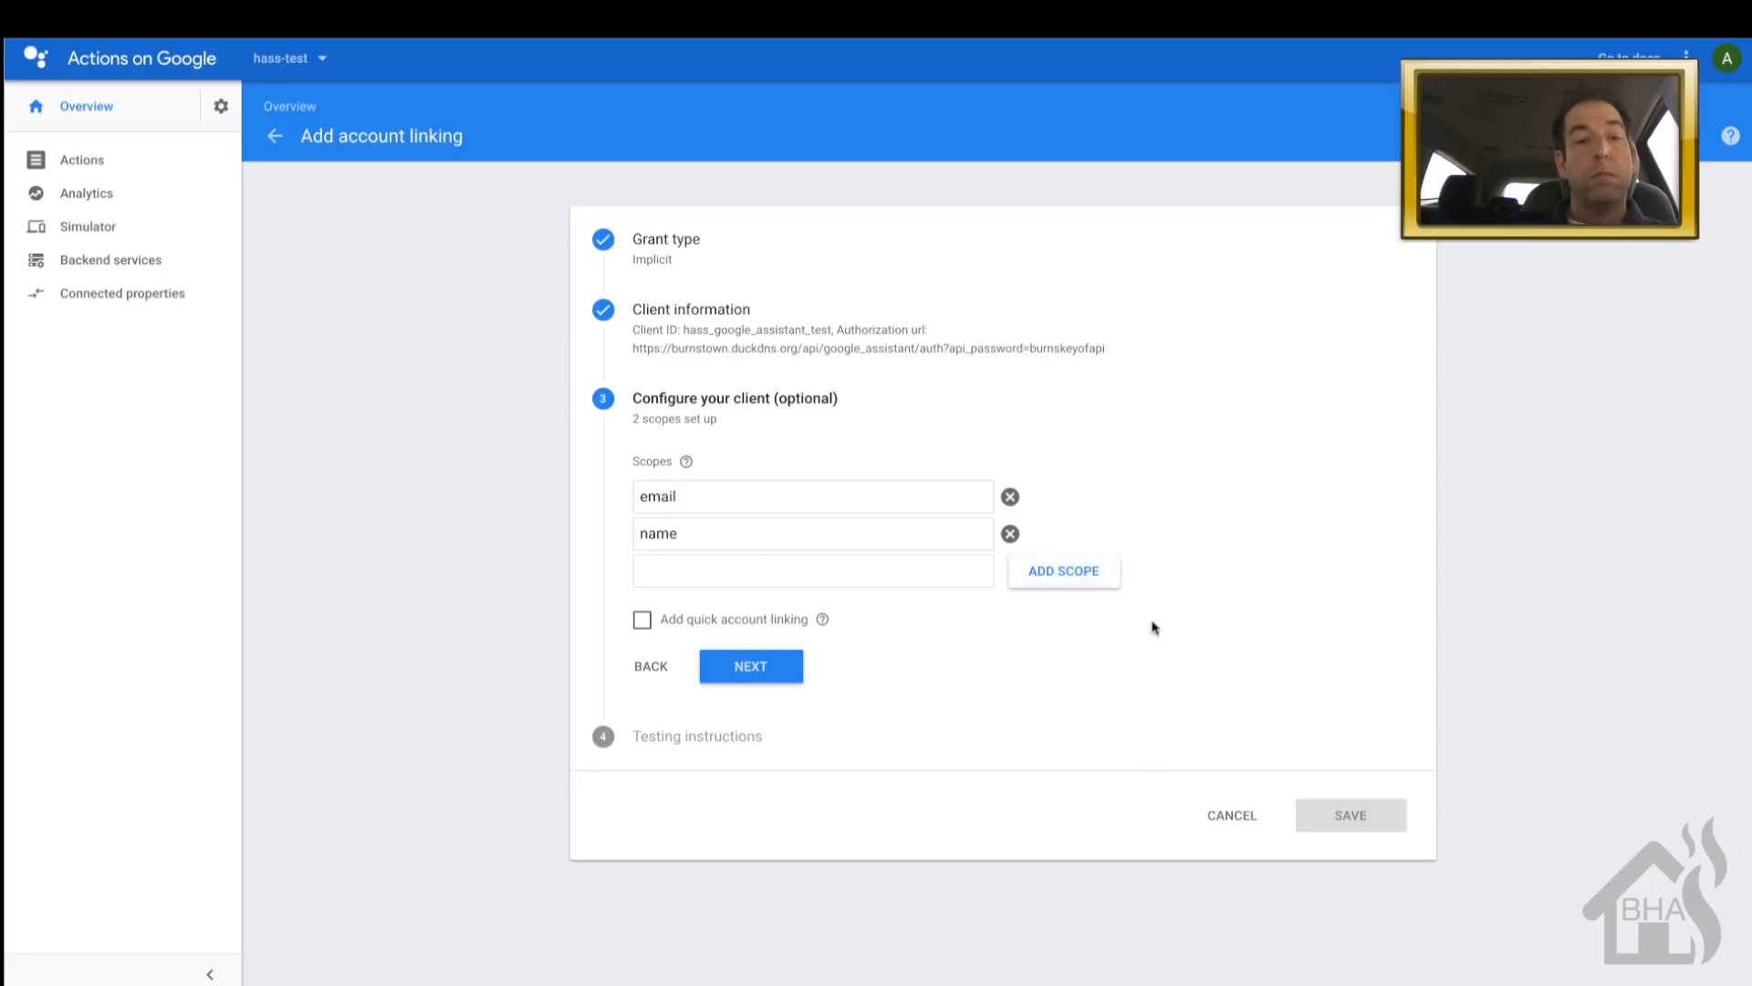
- Enter 'home automation' as testing instructions and save the account linking
{"action": "left_click", "coordinate": [771, 675]}
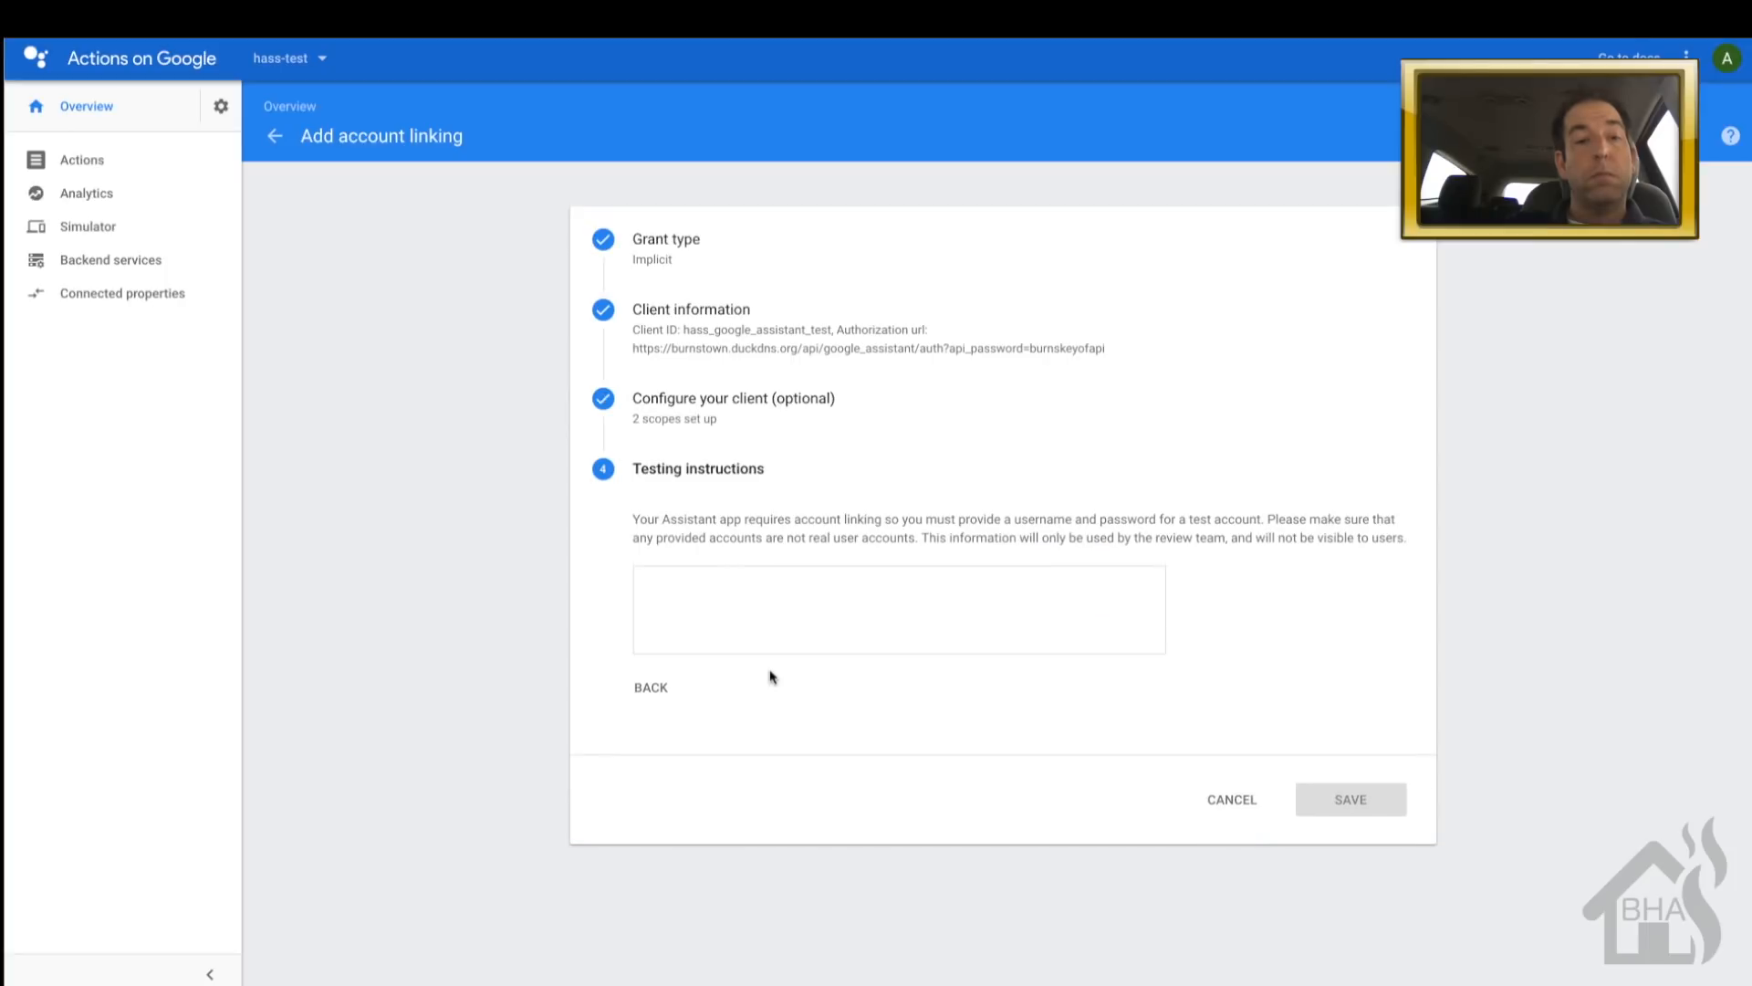
{"action": "left_click", "coordinate": [762, 622]}
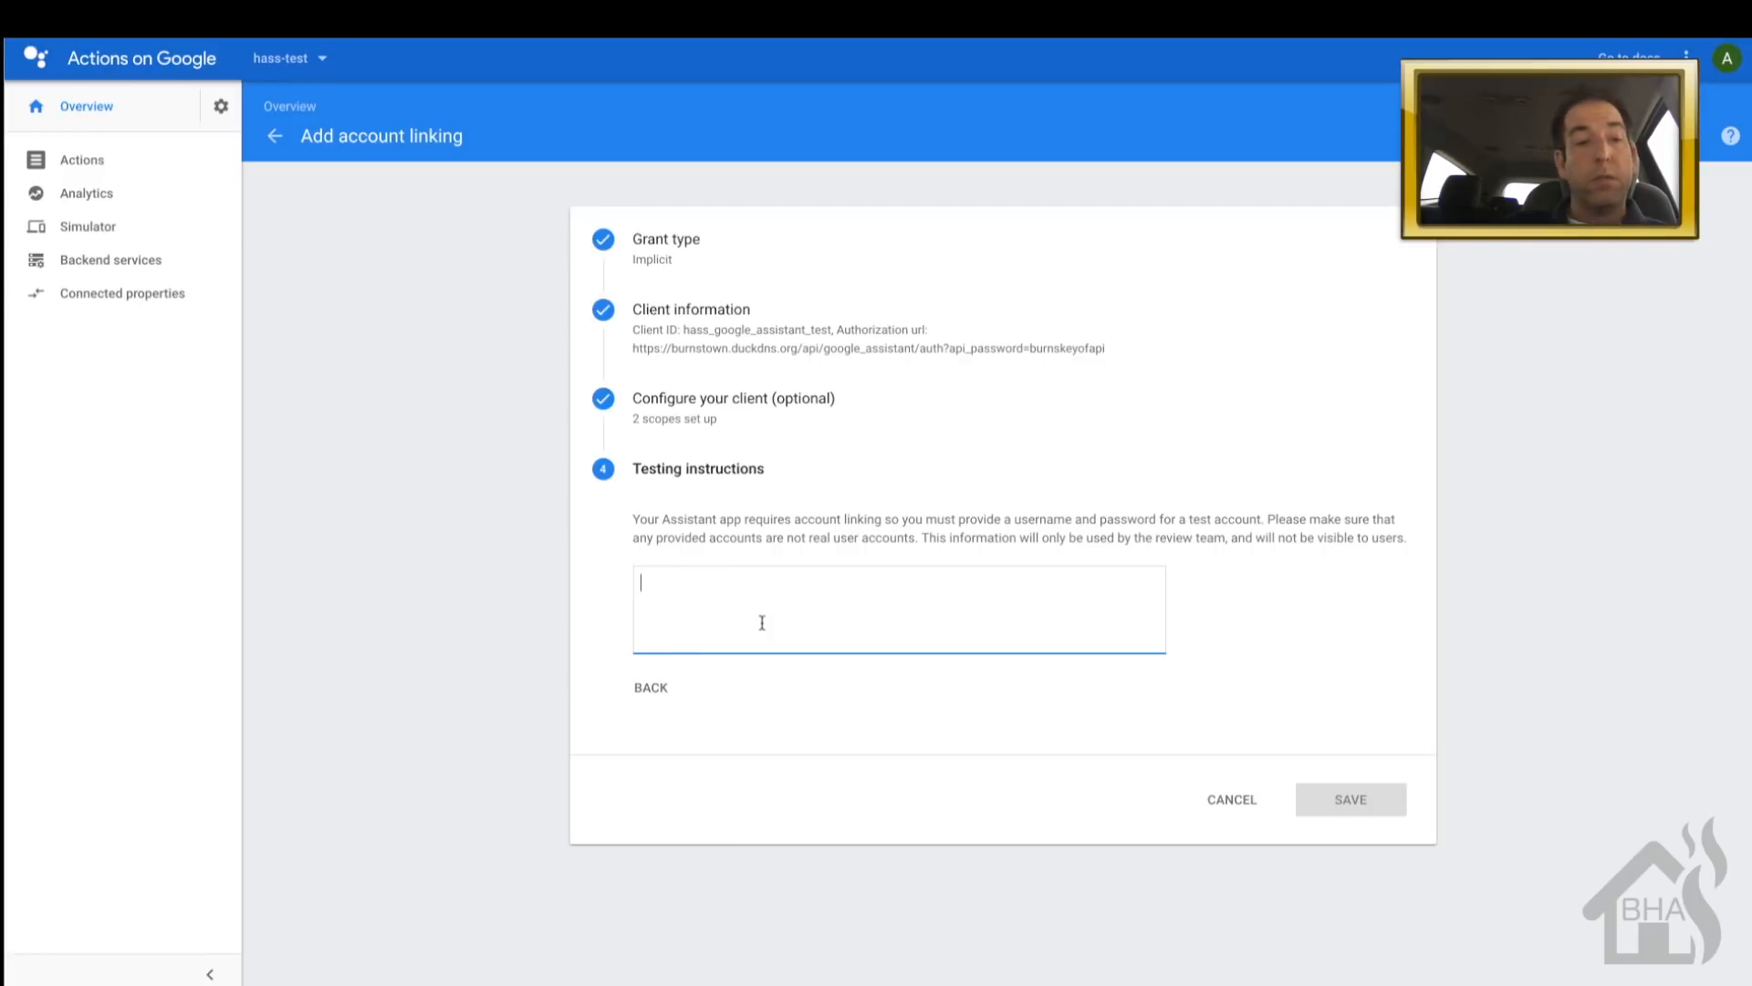
{"action": "type", "text": "home aut"}
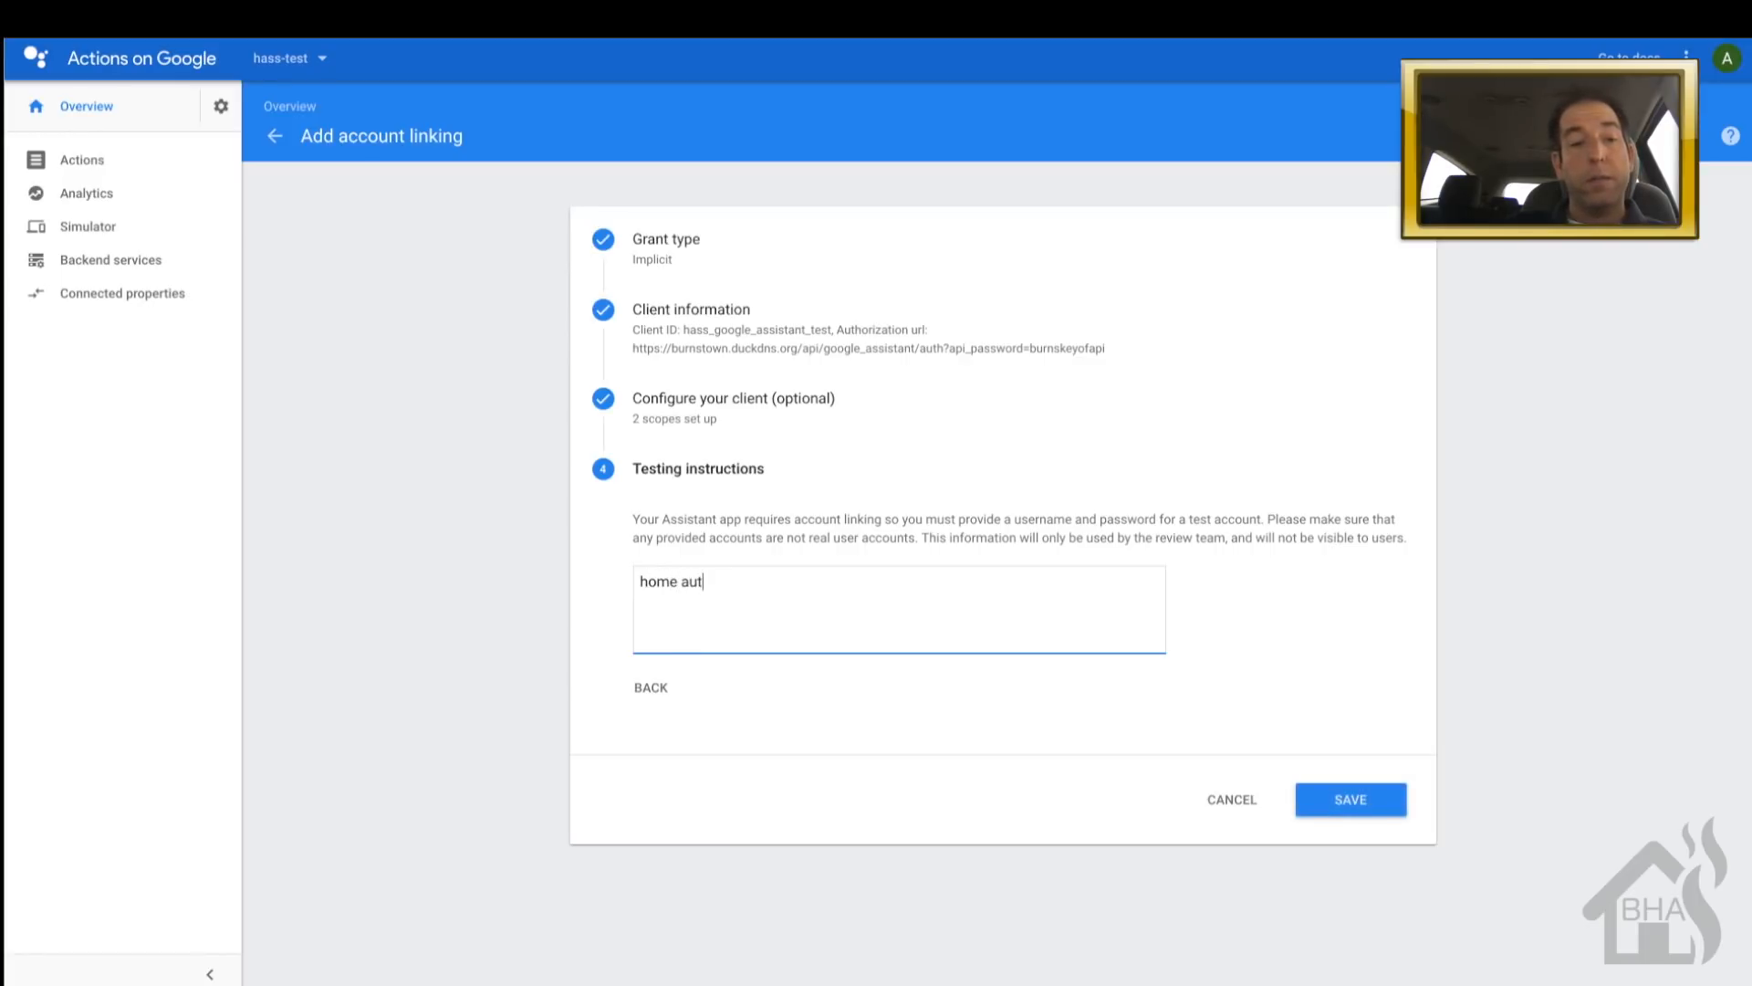
{"action": "type", "text": "omation"}
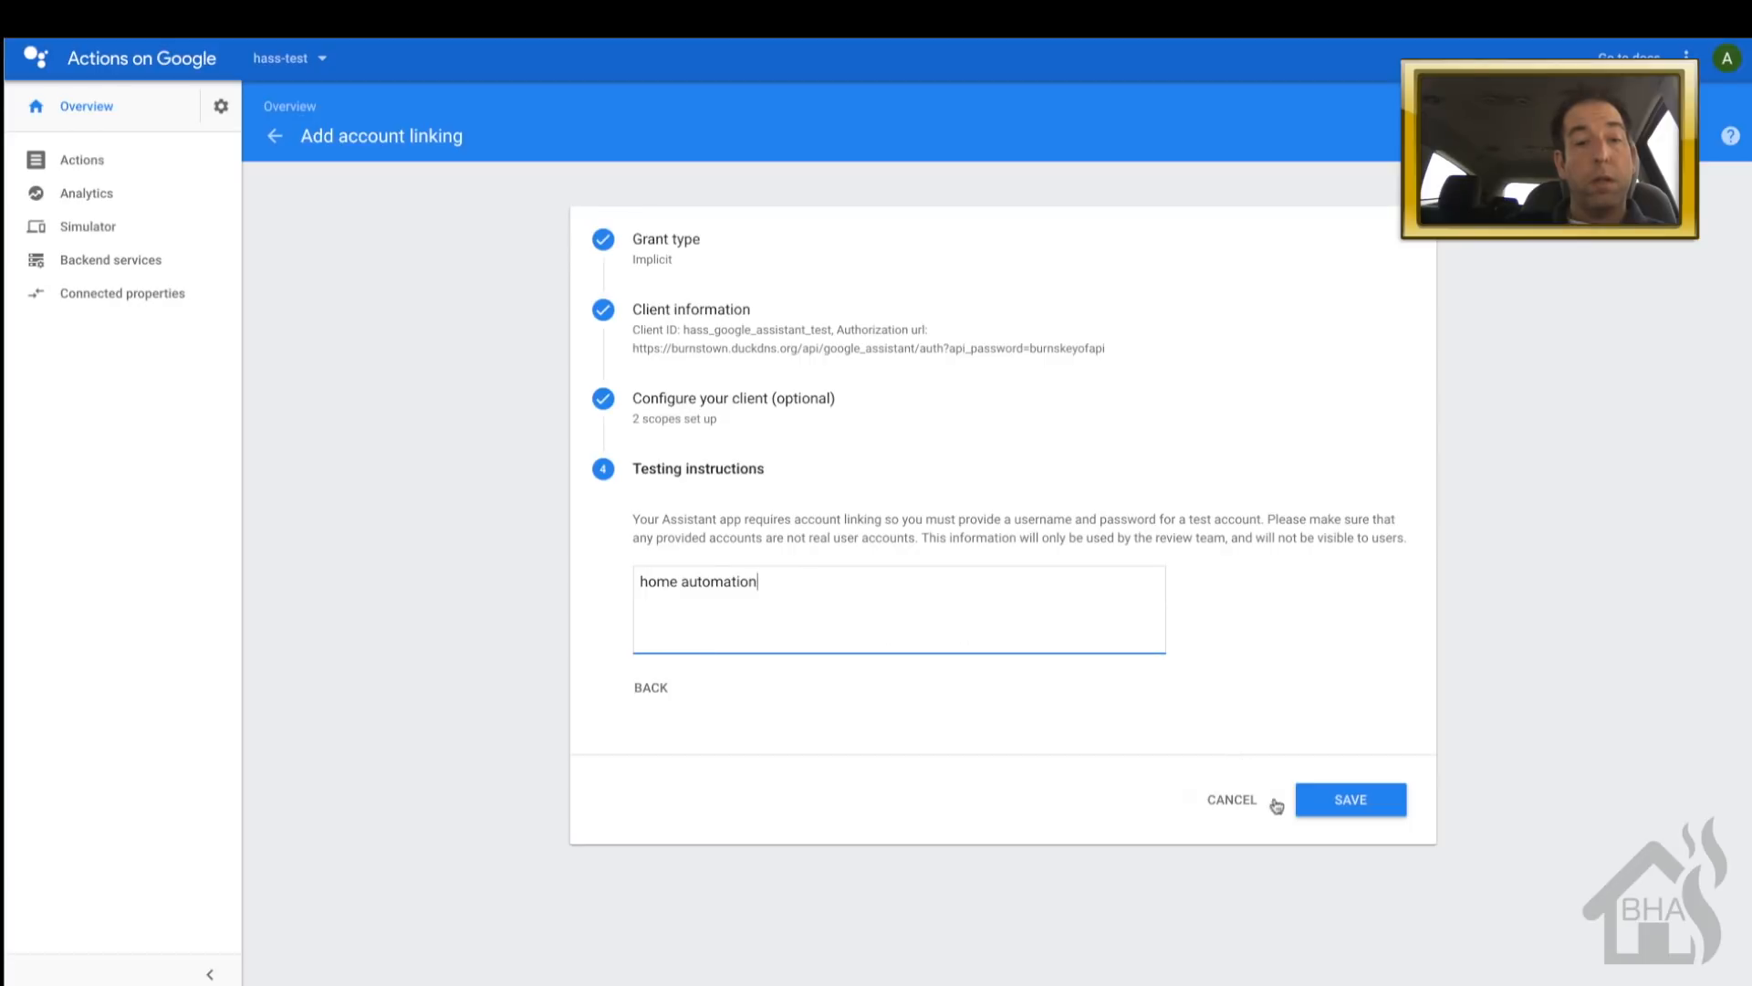
{"action": "left_click", "coordinate": [1335, 809]}
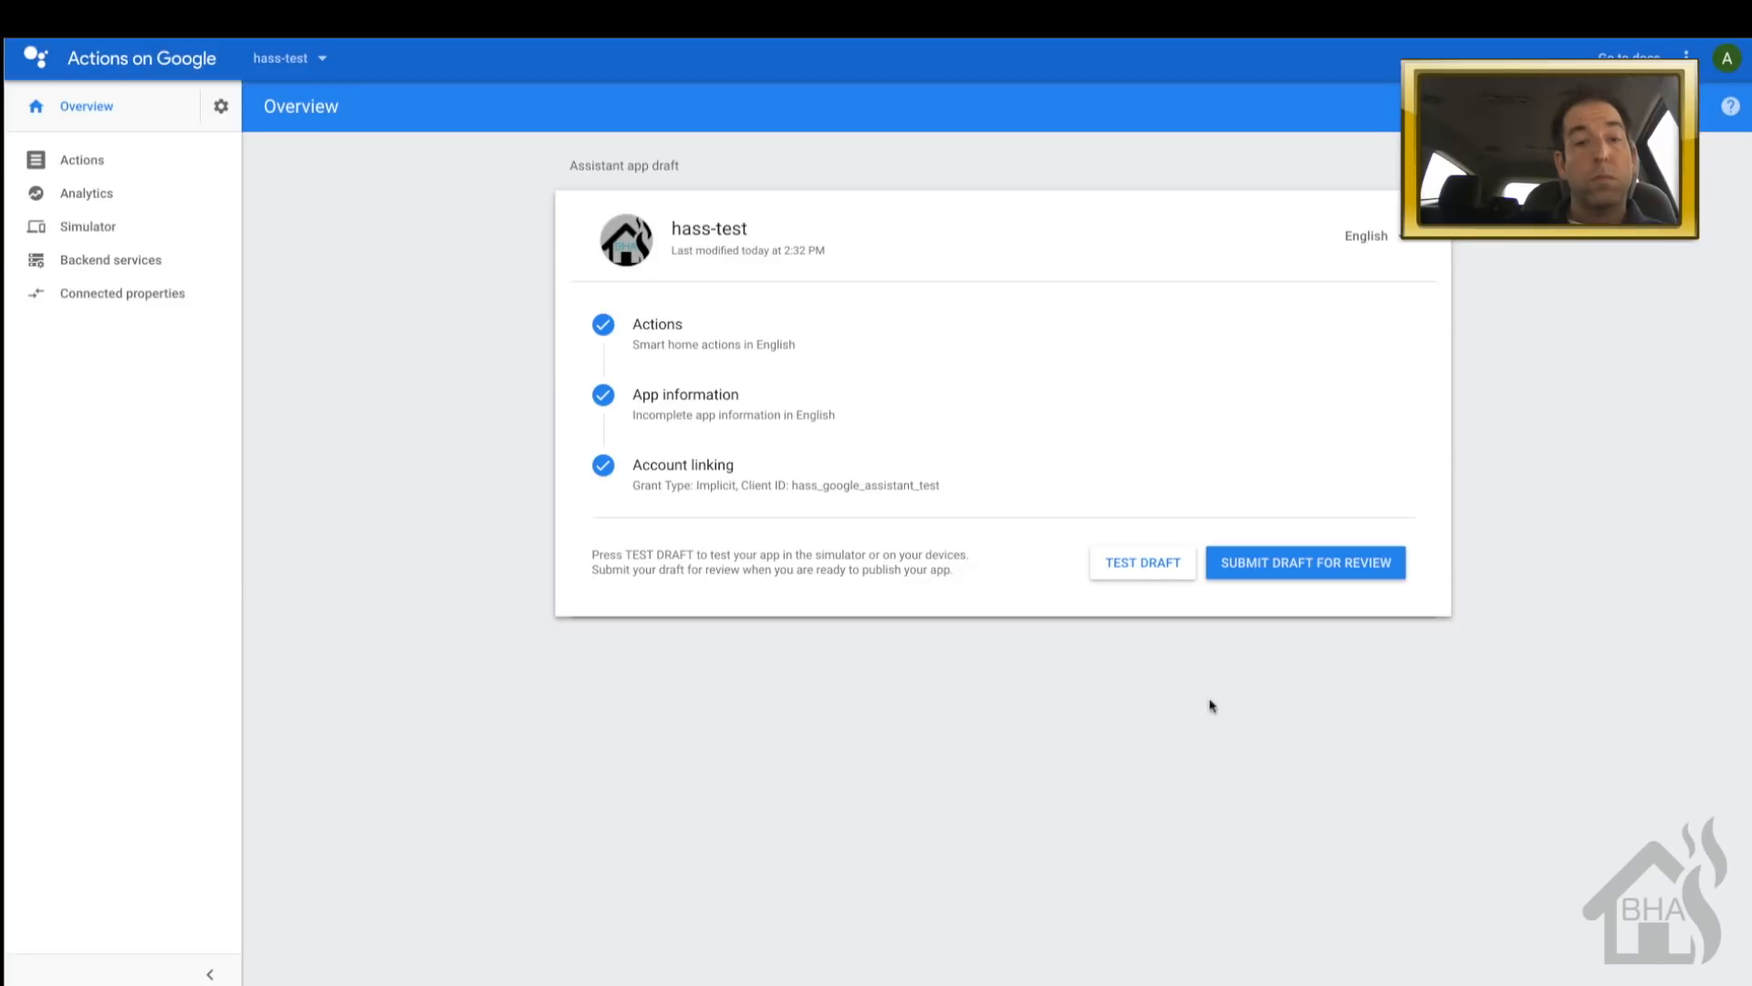
- Test the draft in the simulator, then open Project settings from the gear menu
{"action": "left_click", "coordinate": [1135, 562]}
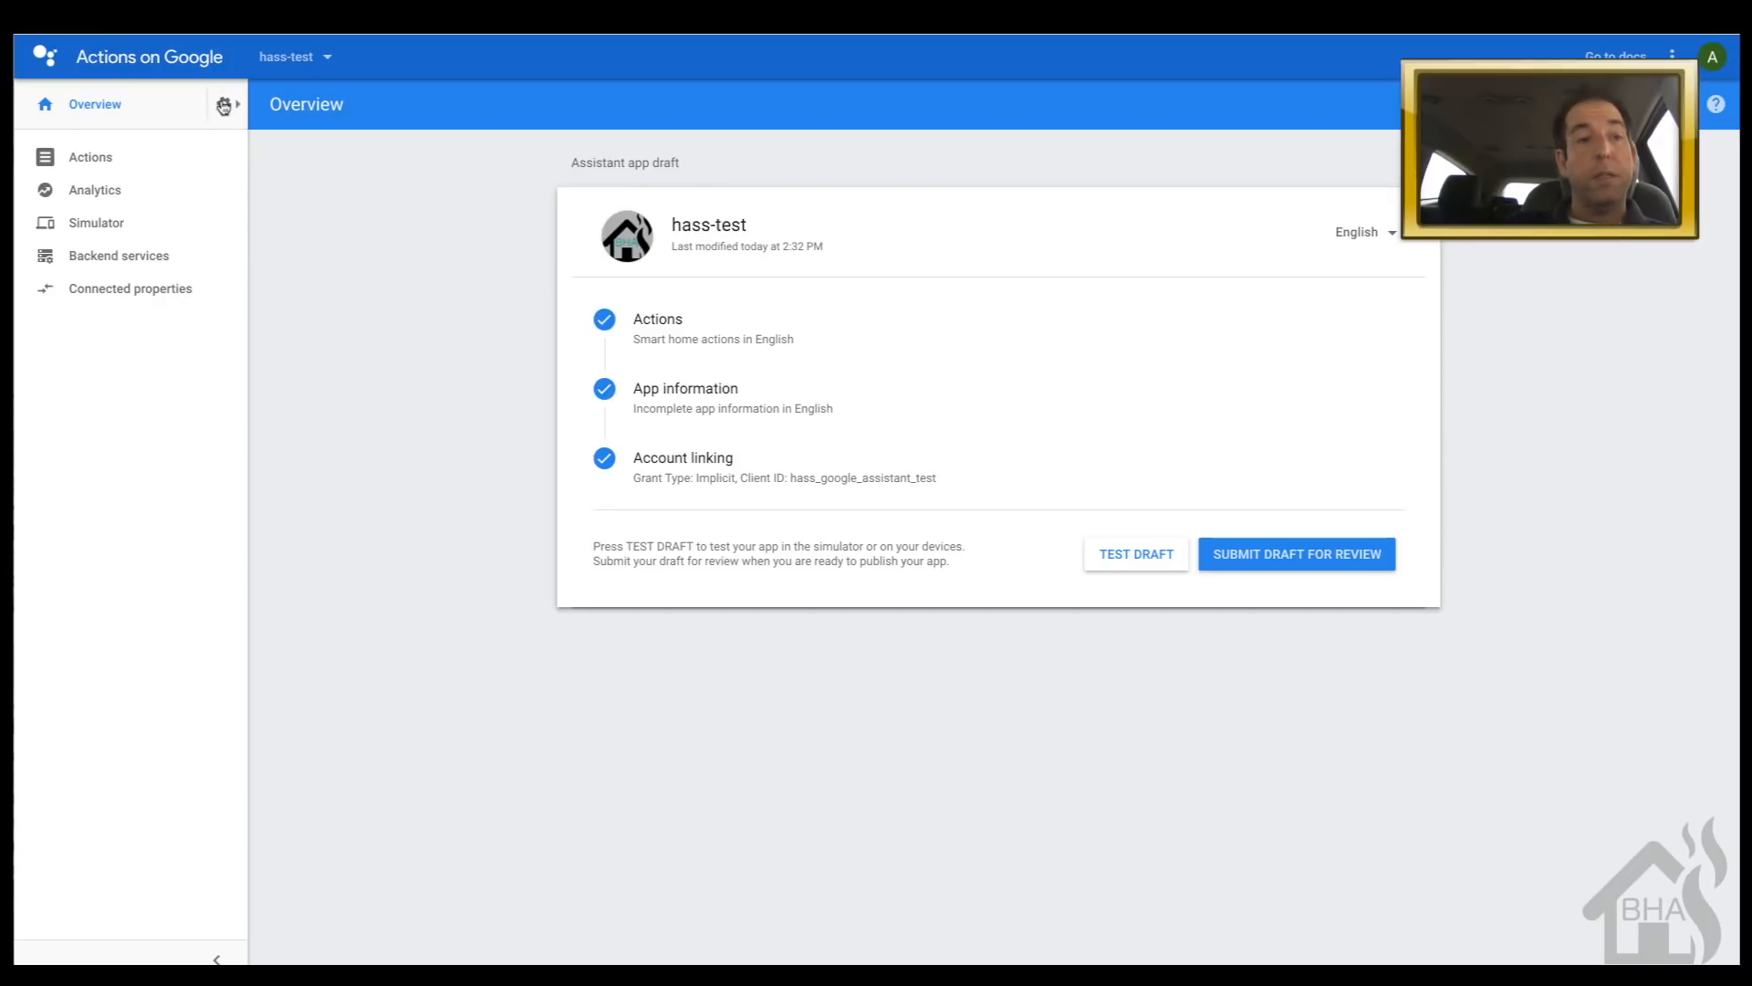
{"action": "left_click", "coordinate": [224, 107]}
{"action": "left_click", "coordinate": [308, 104]}
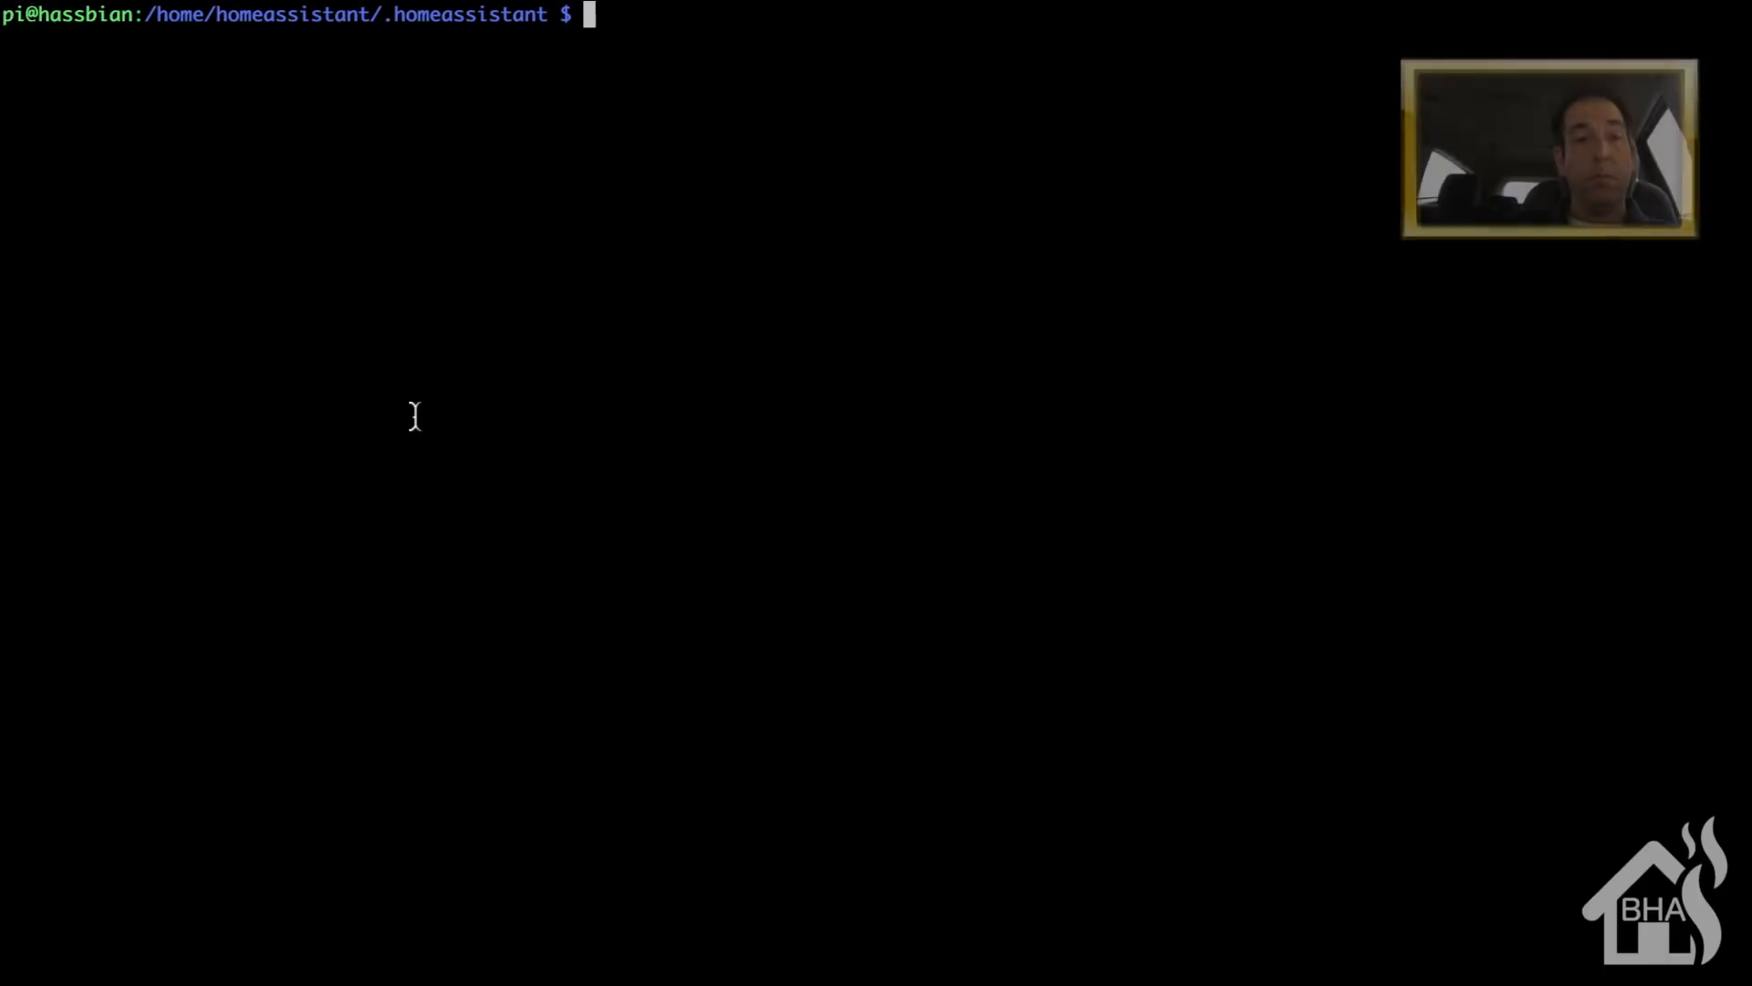
- Open configuration.yaml in vim with sudo and go to the blank line above #wemo
{"action": "type", "text": "sudo vim con"}
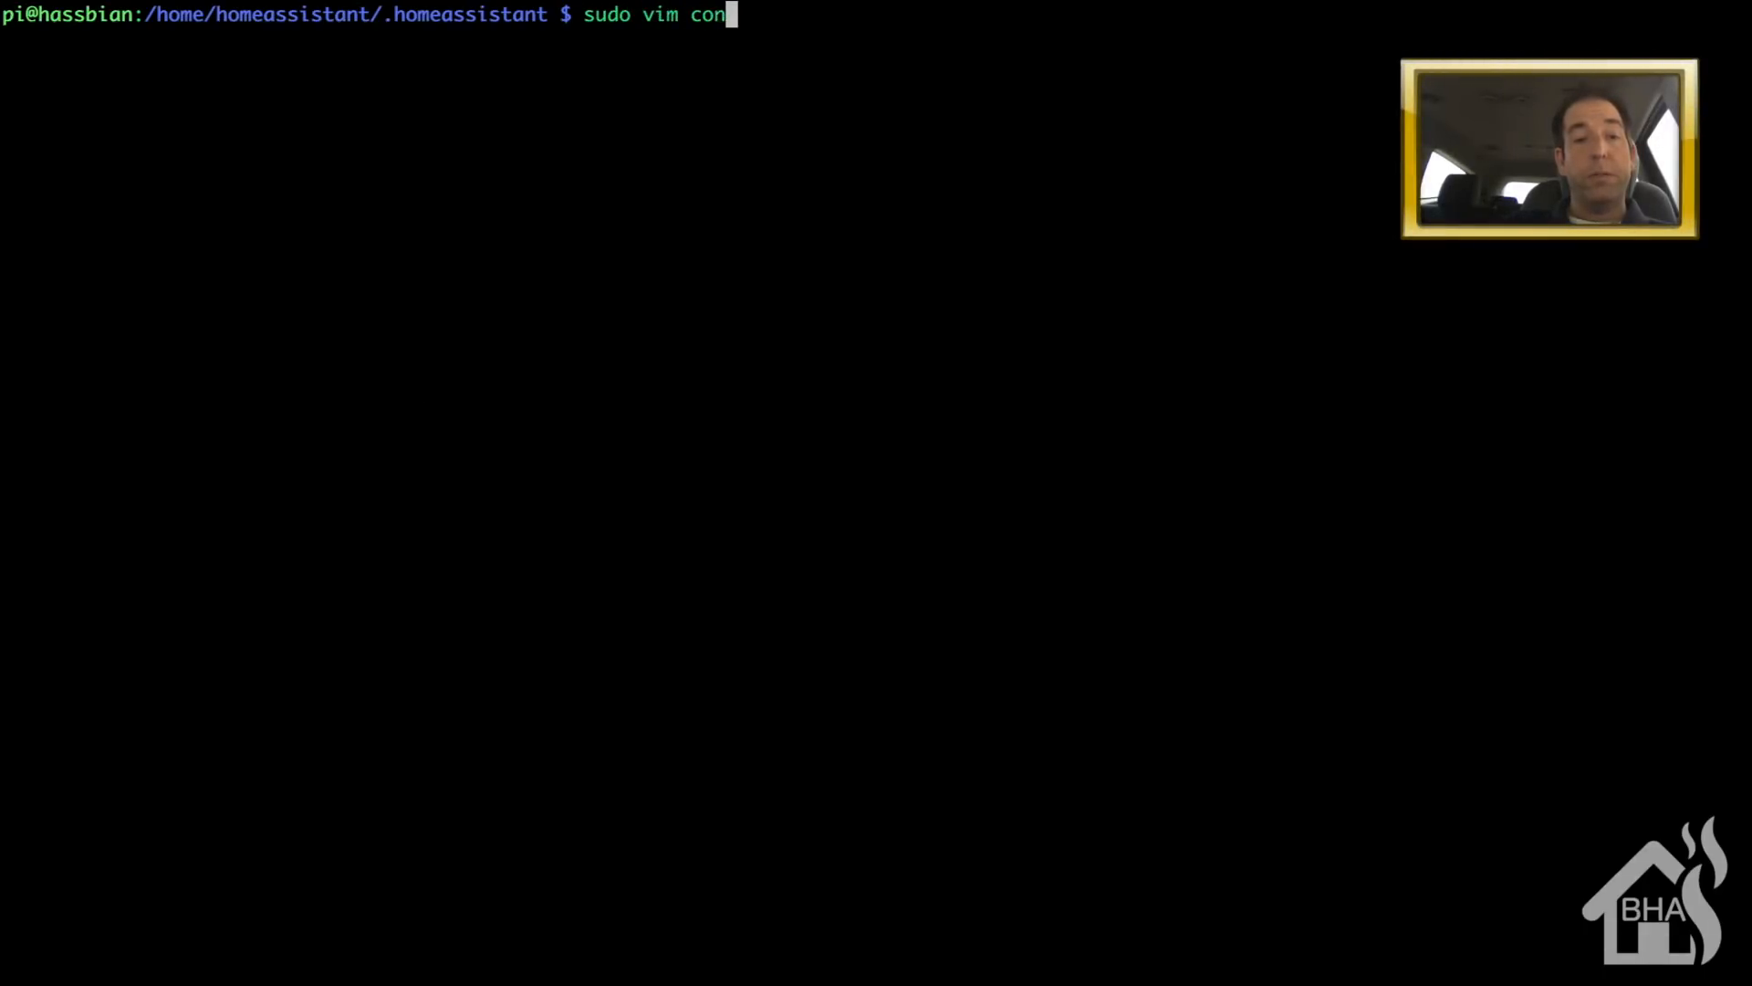
{"action": "key", "text": "Tab"}
{"action": "key", "text": "Return"}
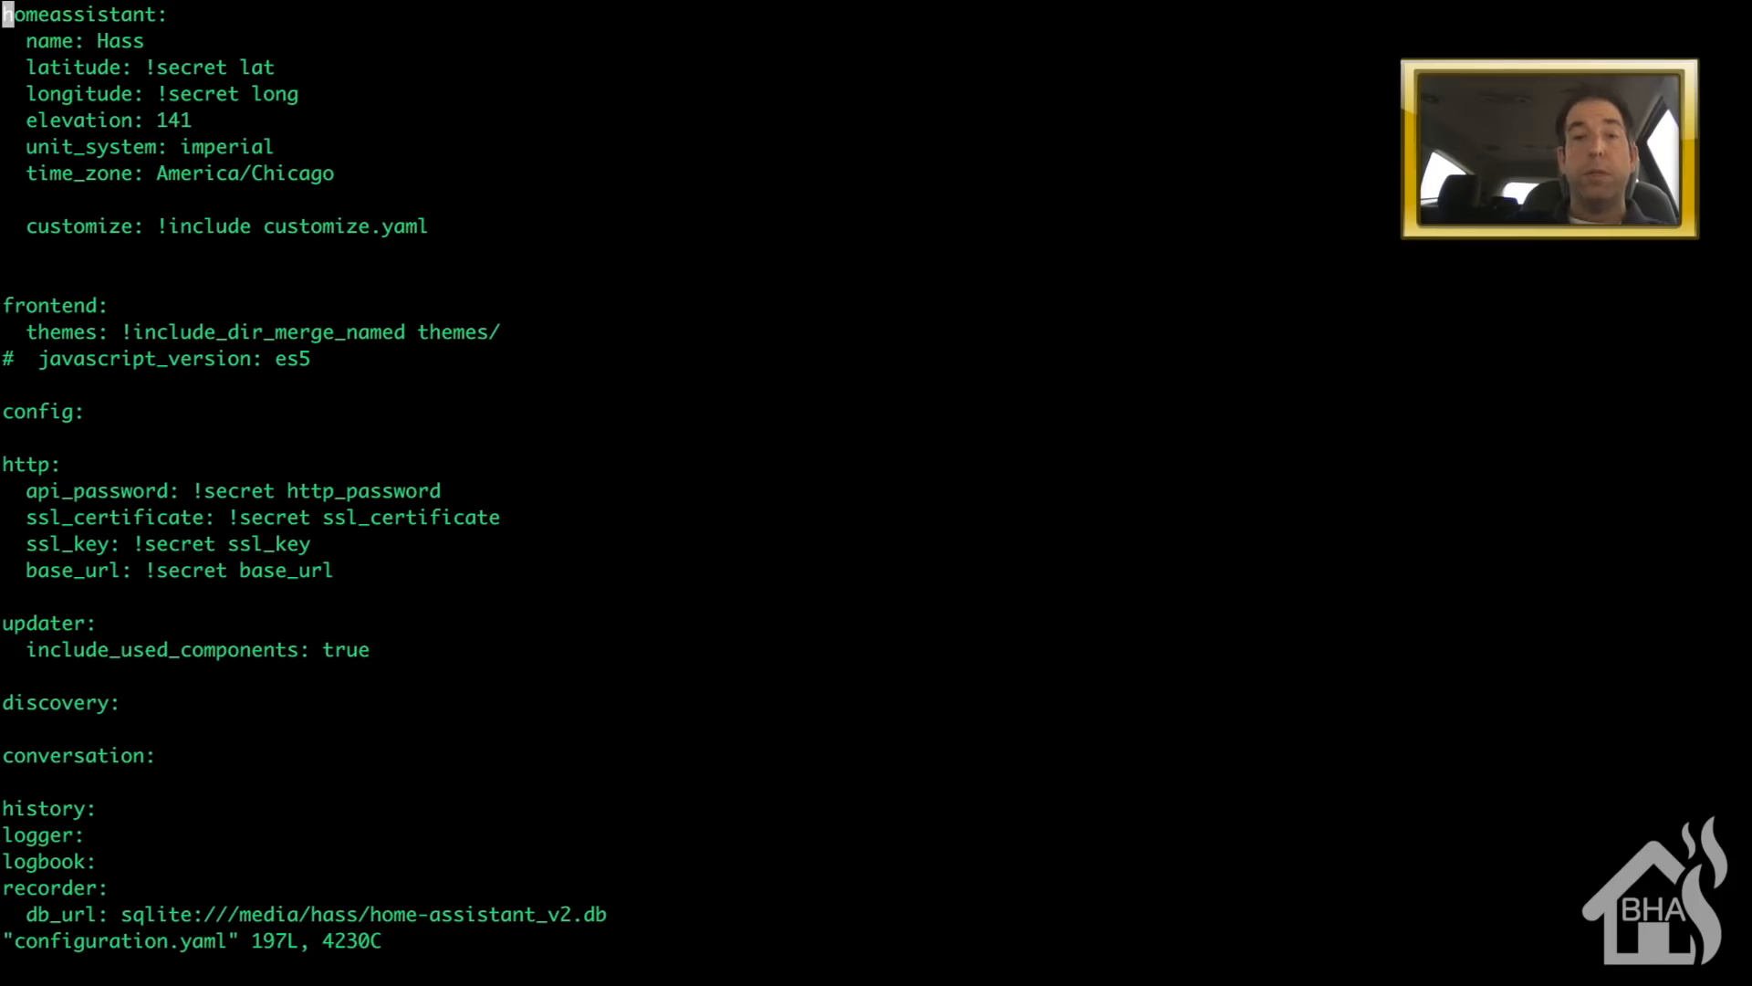
{"action": "key", "text": "shift+g"}
{"action": "key", "text": "Up"}
{"action": "key", "text": "Up"}
{"action": "key", "text": "Up"}
{"action": "key", "text": "Up"}
{"action": "key", "text": "Up"}
{"action": "key", "text": "Up"}
{"action": "key", "text": "Up"}
{"action": "key", "text": "Up"}
{"action": "key", "text": "Up"}
{"action": "key", "text": "Up"}
{"action": "key", "text": "Up"}
{"action": "key", "text": "Up"}
{"action": "key", "text": "Up"}
{"action": "key", "text": "Up"}
{"action": "key", "text": "Up"}
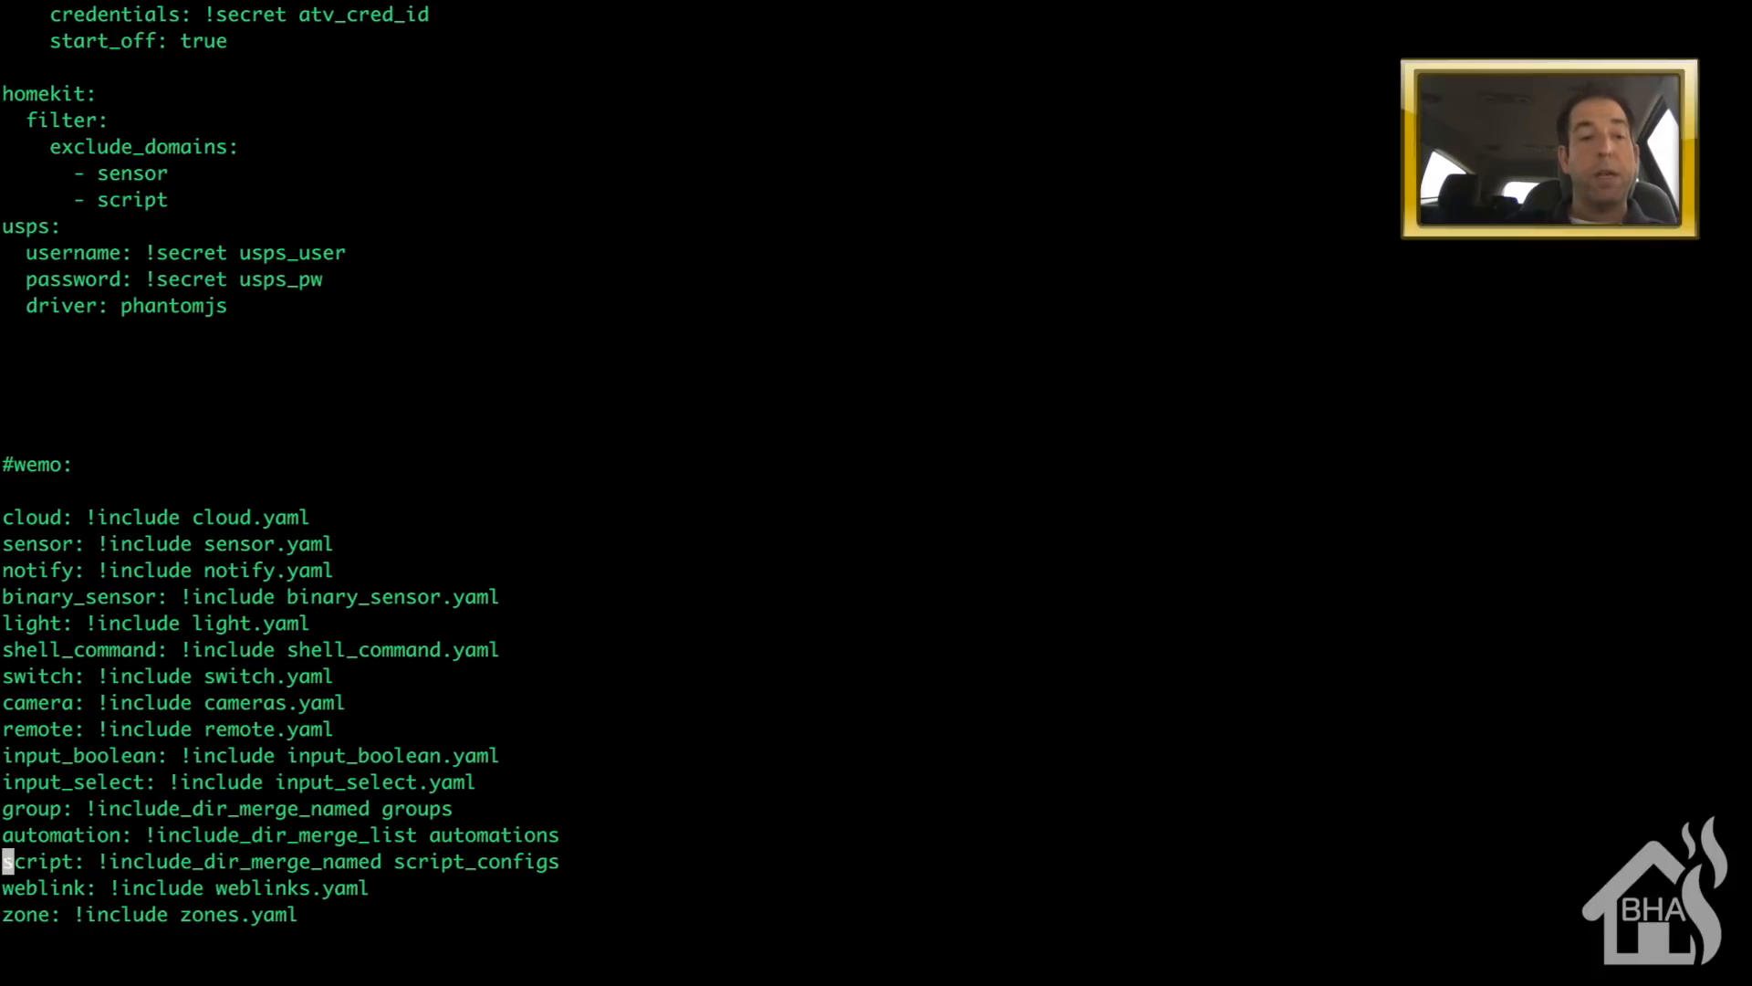
{"action": "key", "text": "Up"}
{"action": "key", "text": "Up"}
{"action": "key", "text": "Up"}
{"action": "key", "text": "Up"}
{"action": "key", "text": "Up"}
{"action": "key", "text": "Up"}
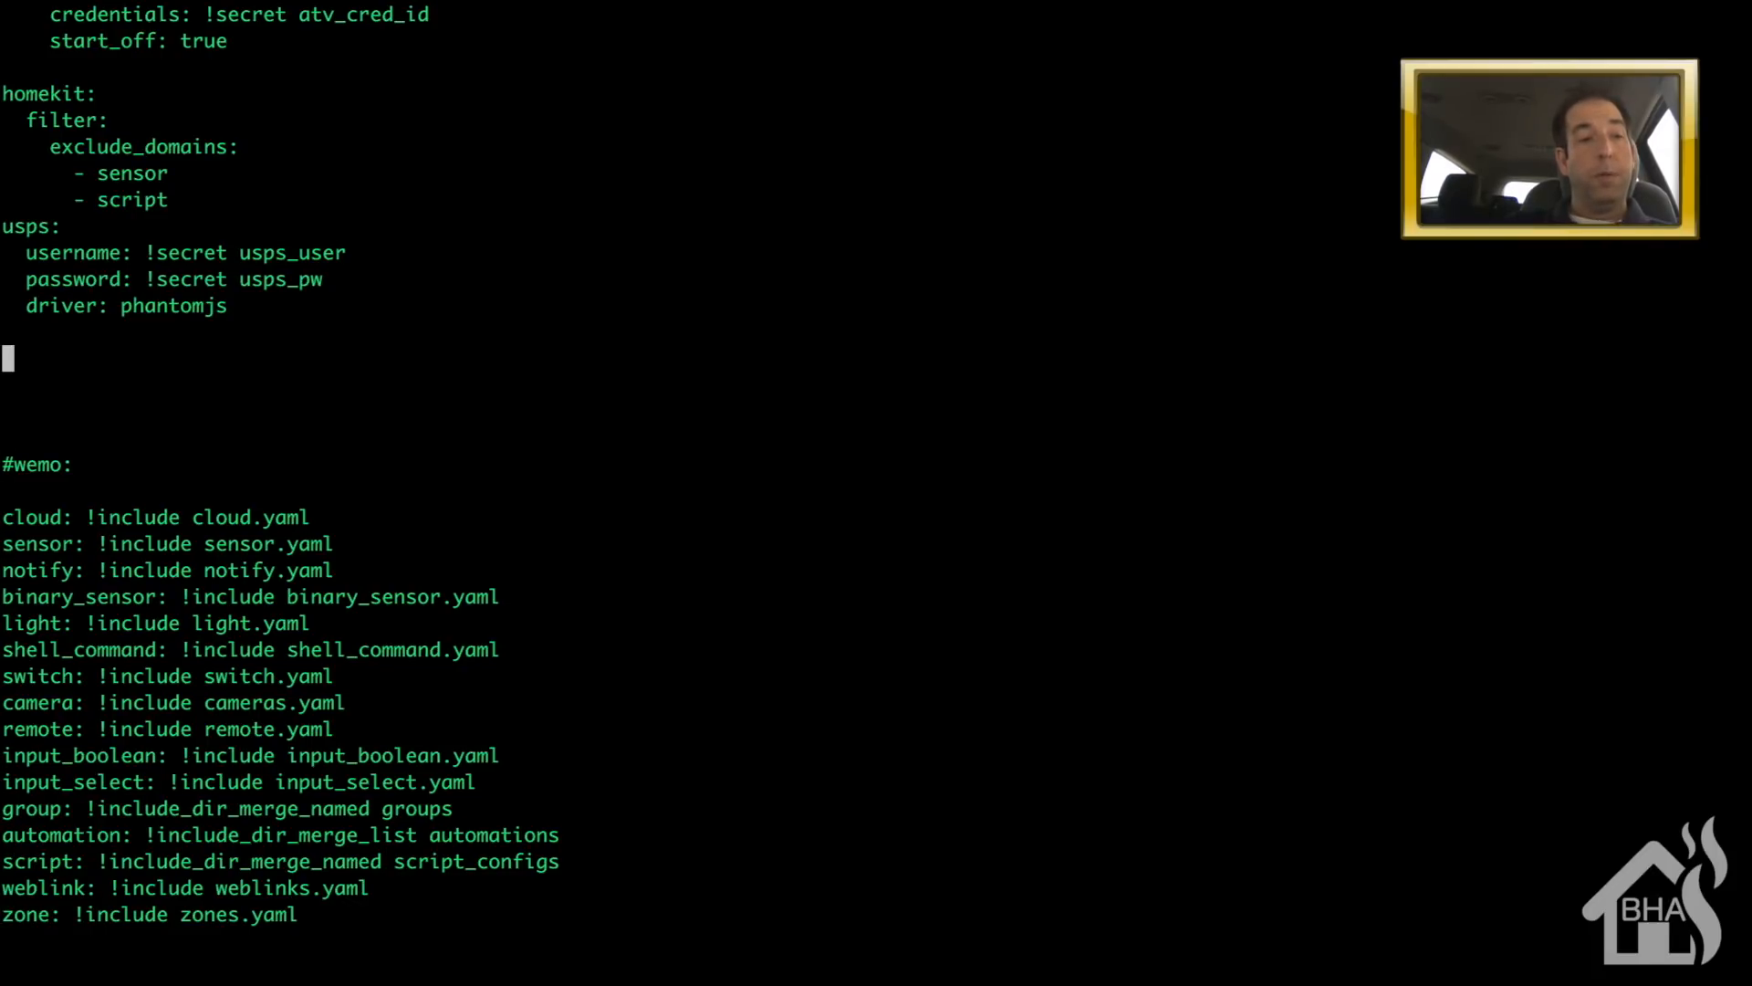
{"action": "key", "text": "Down"}
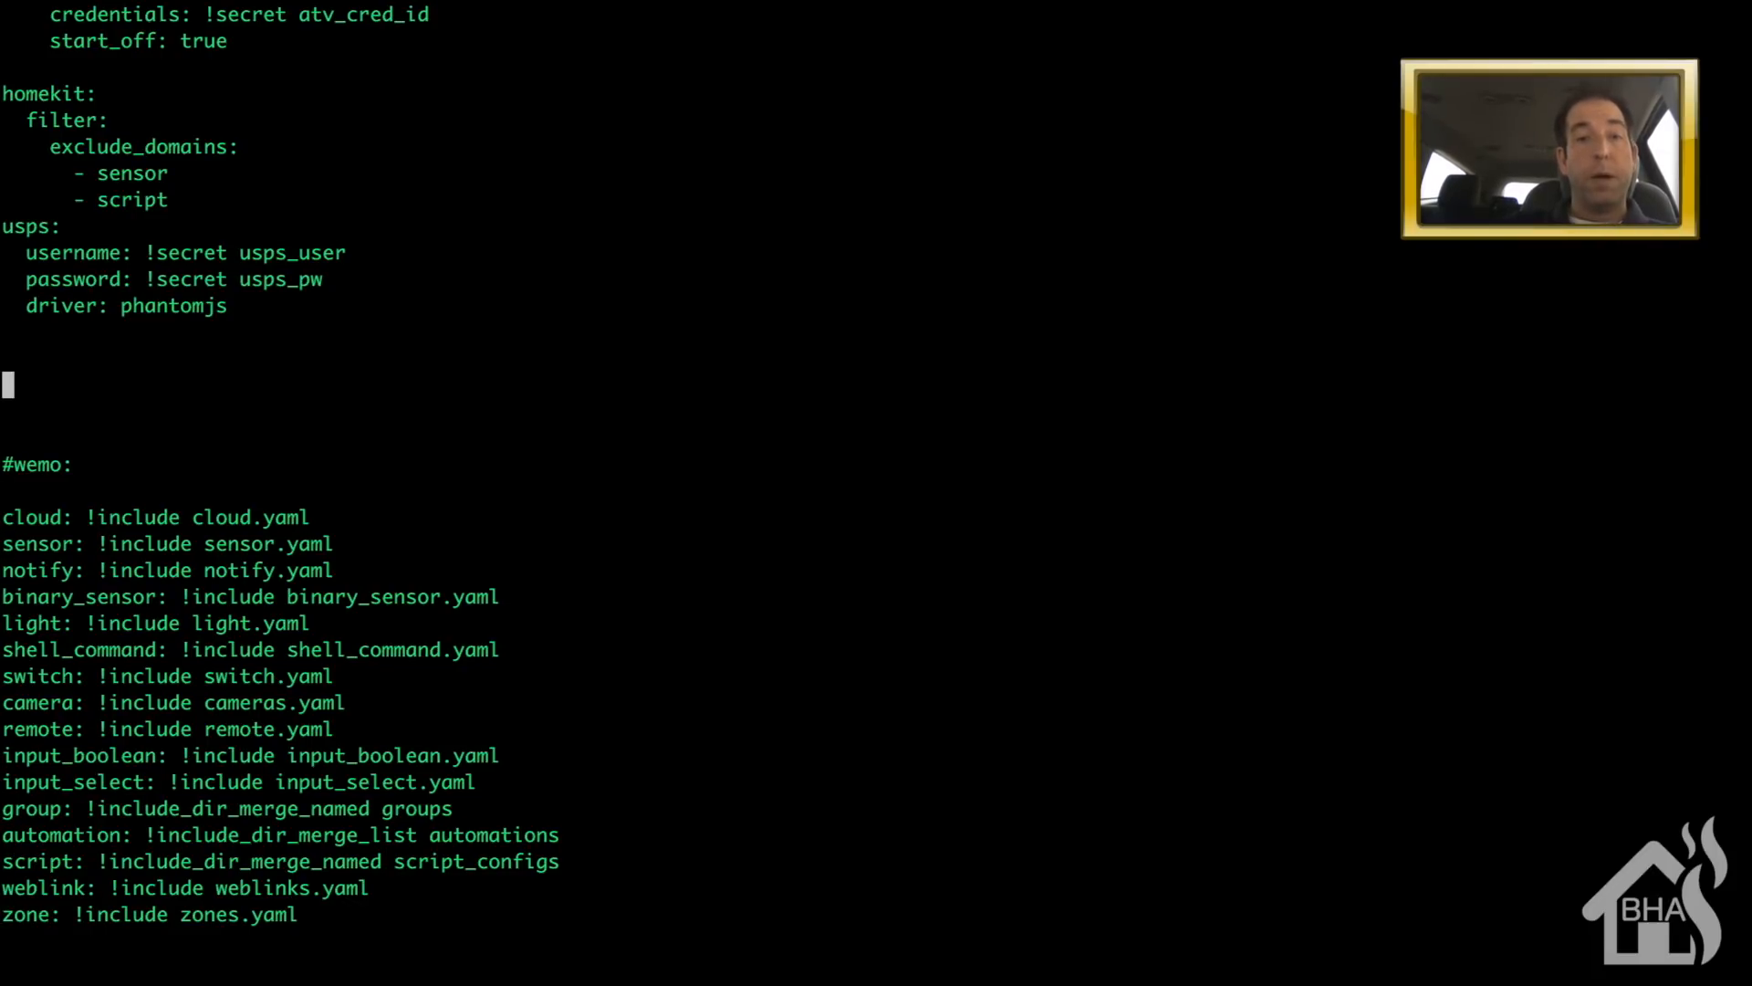
- Add a google_assistant block with project_id, client_id !secret gass_clientid and access_token !secret gass_accesstoken
{"action": "type", "text": "i"}
{"action": "type", "text": "googe"}
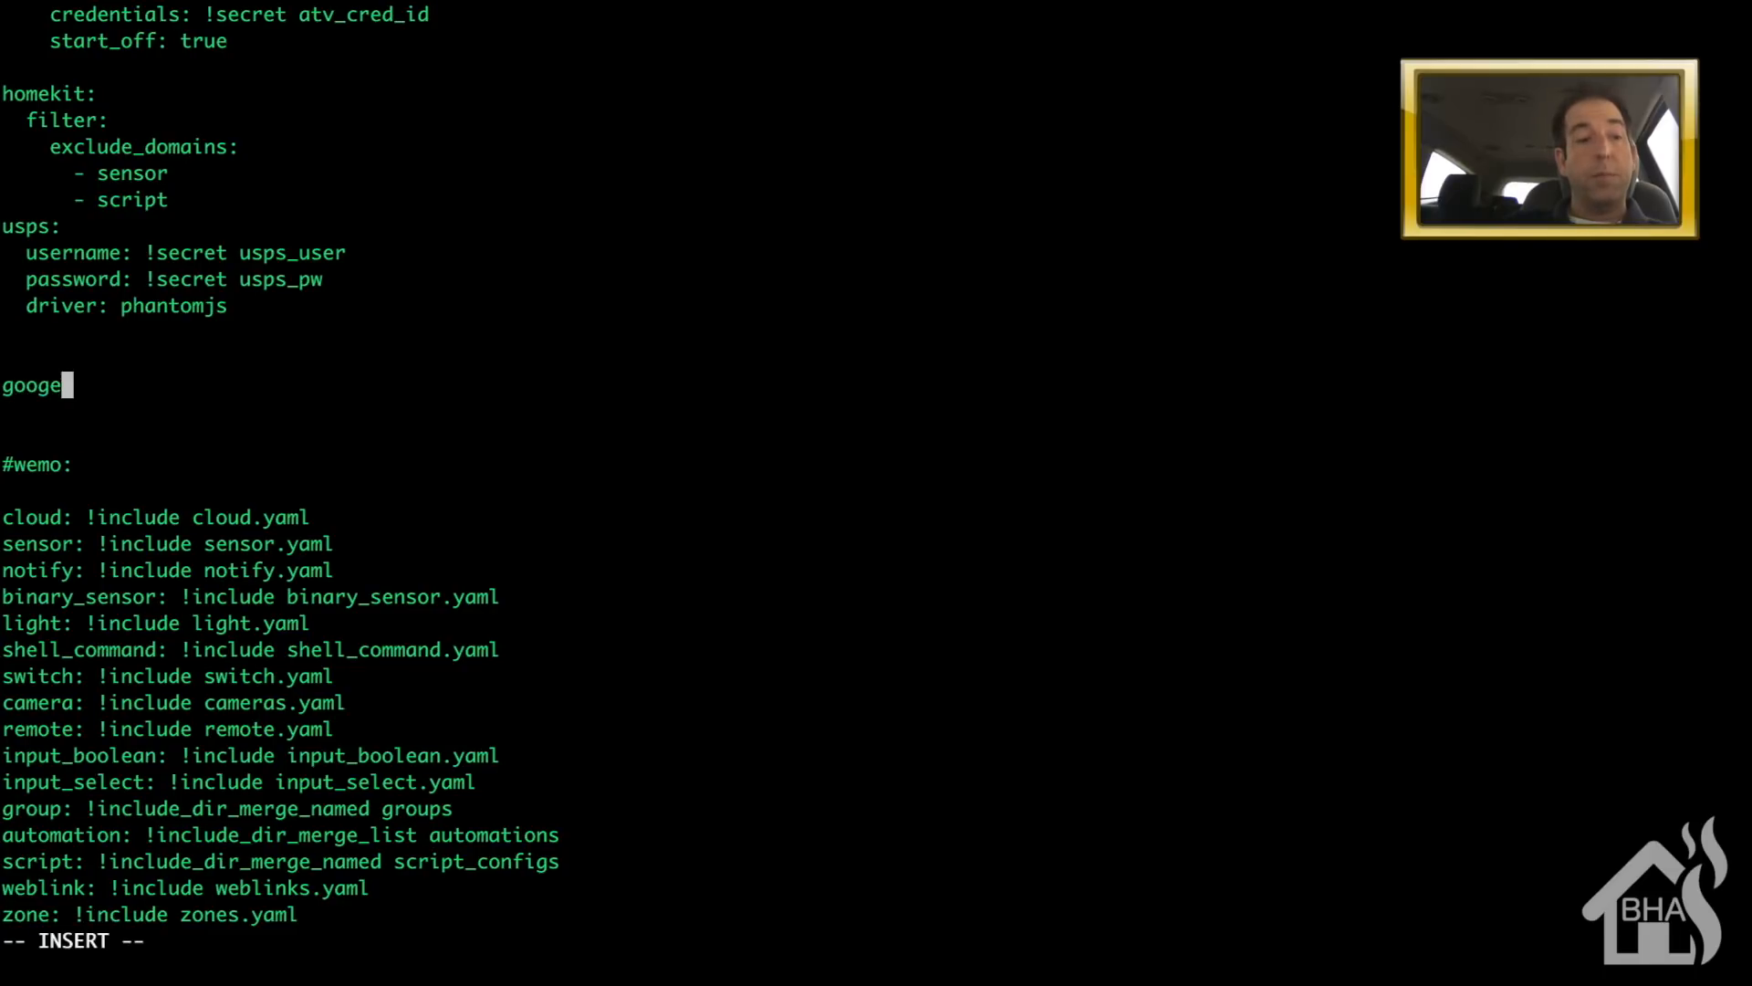
{"action": "key", "text": "BackSpace"}
{"action": "type", "text": "le_assistan"}
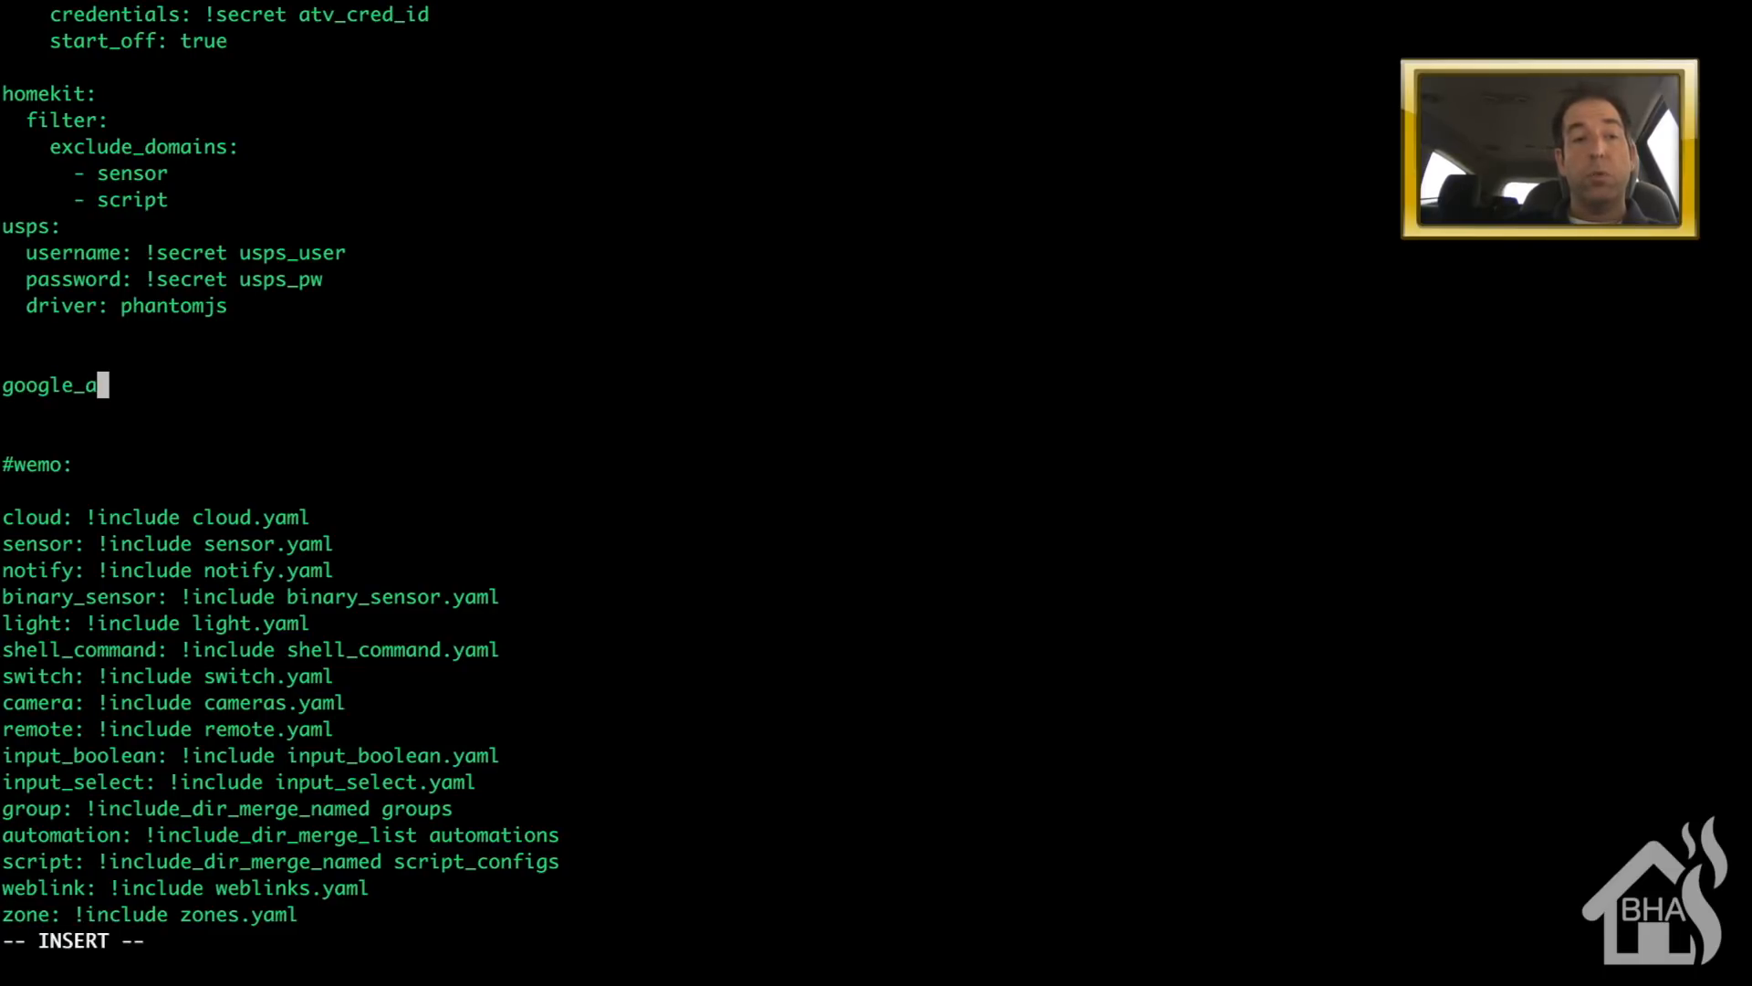
{"action": "type", "text": "t:"}
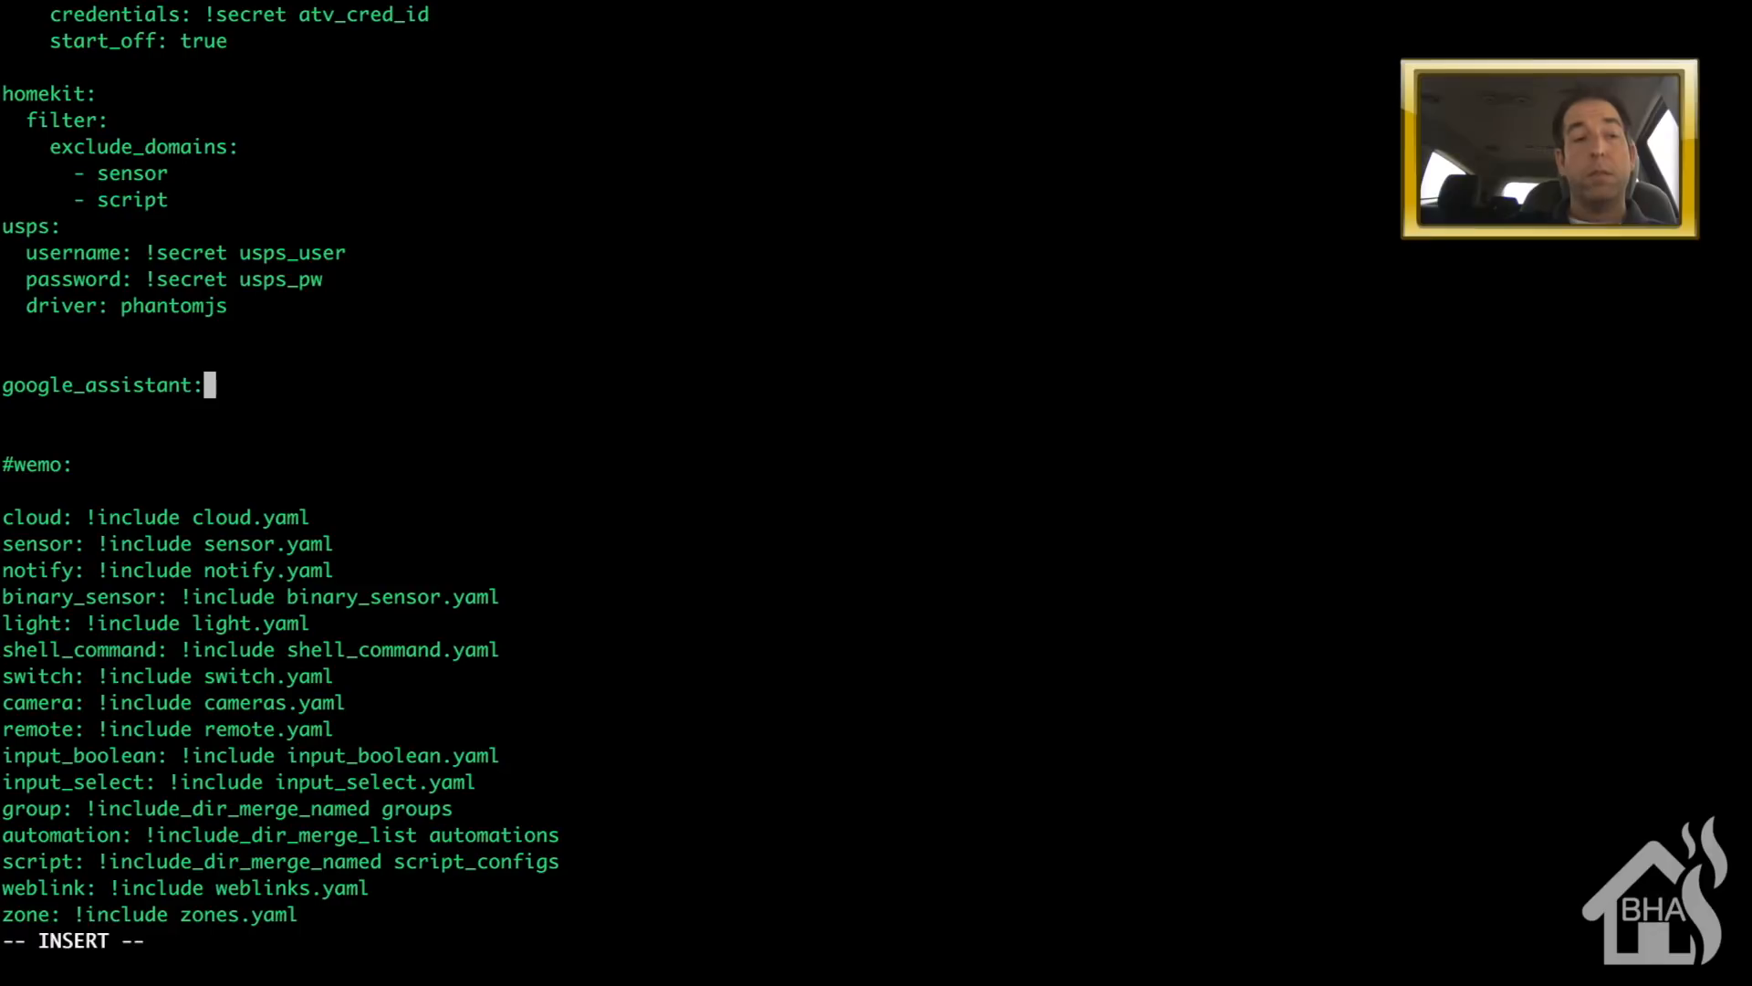
{"action": "key", "text": "Return"}
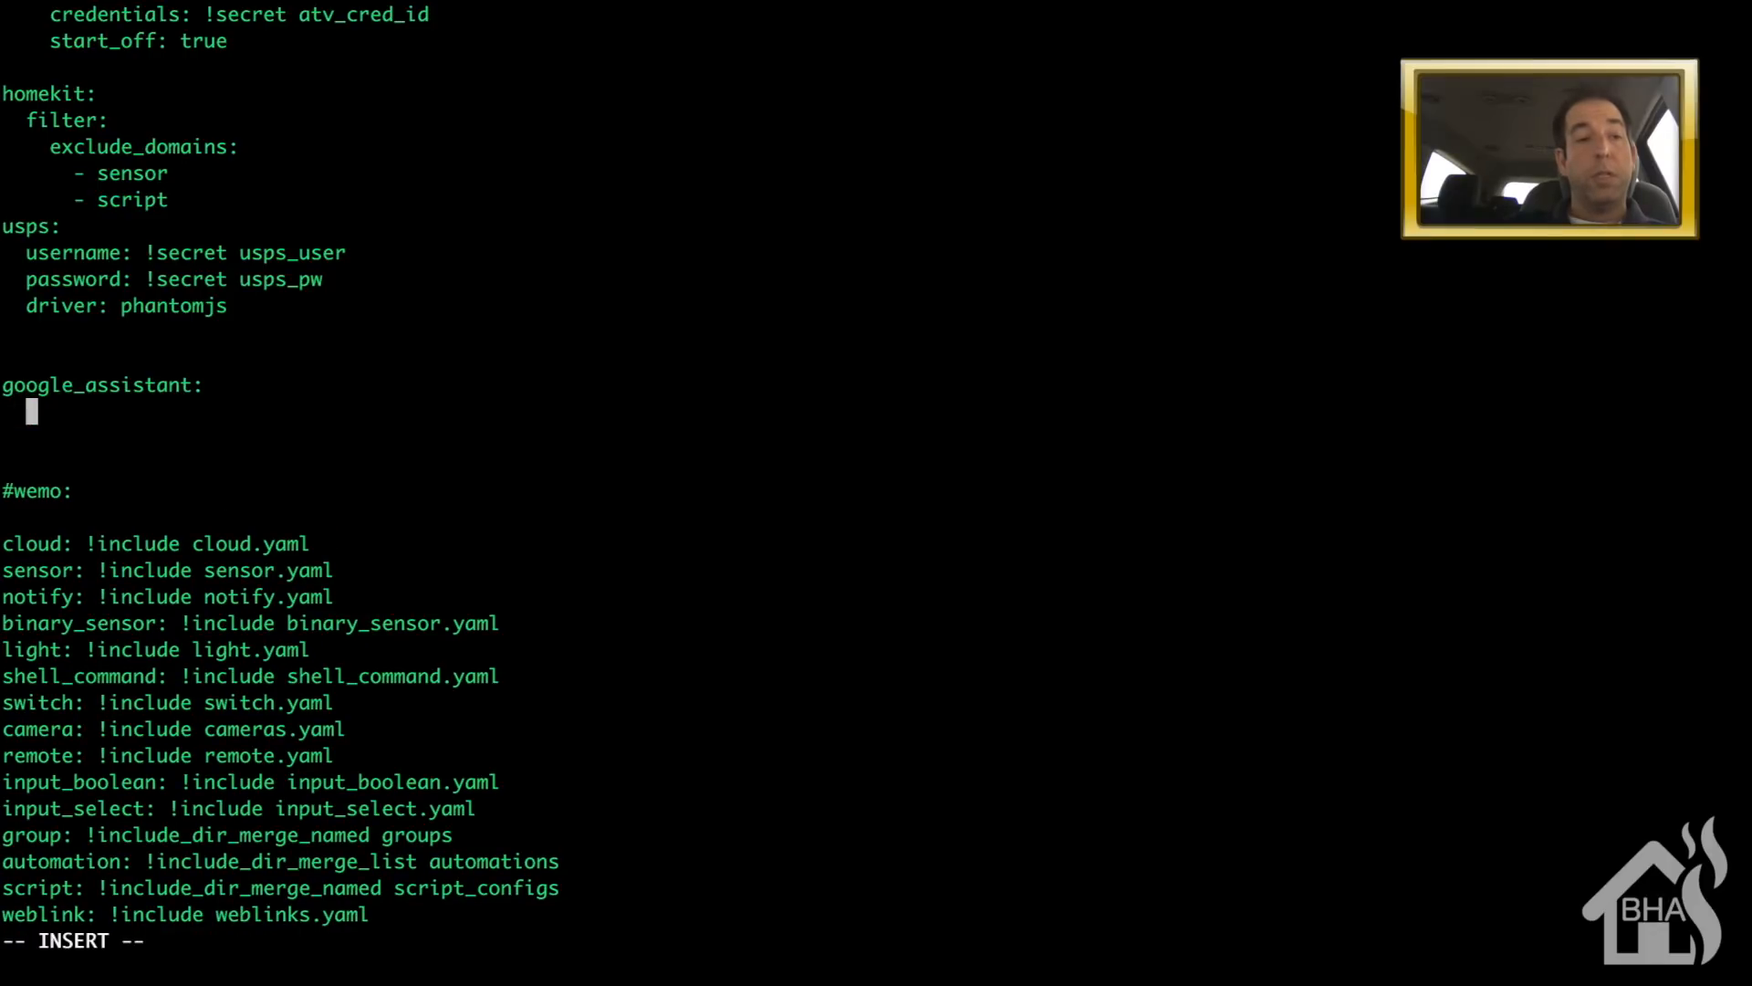
{"action": "type", "text": "project"}
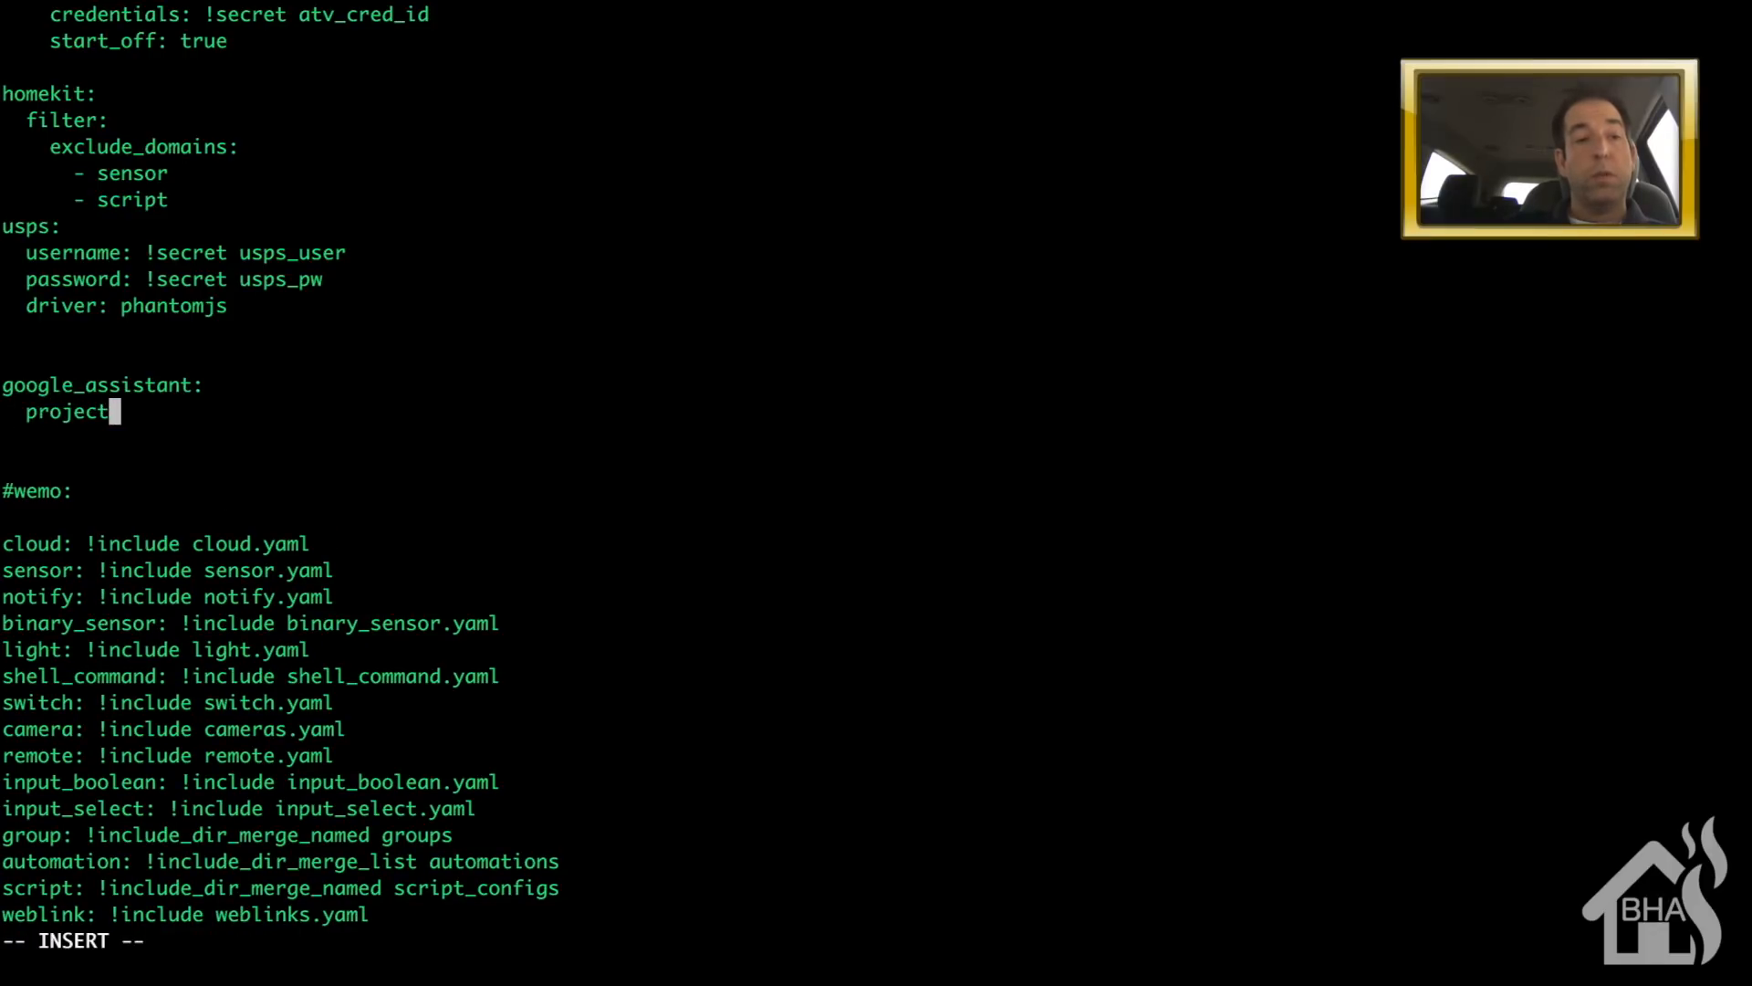
{"action": "type", "text": "_id:"}
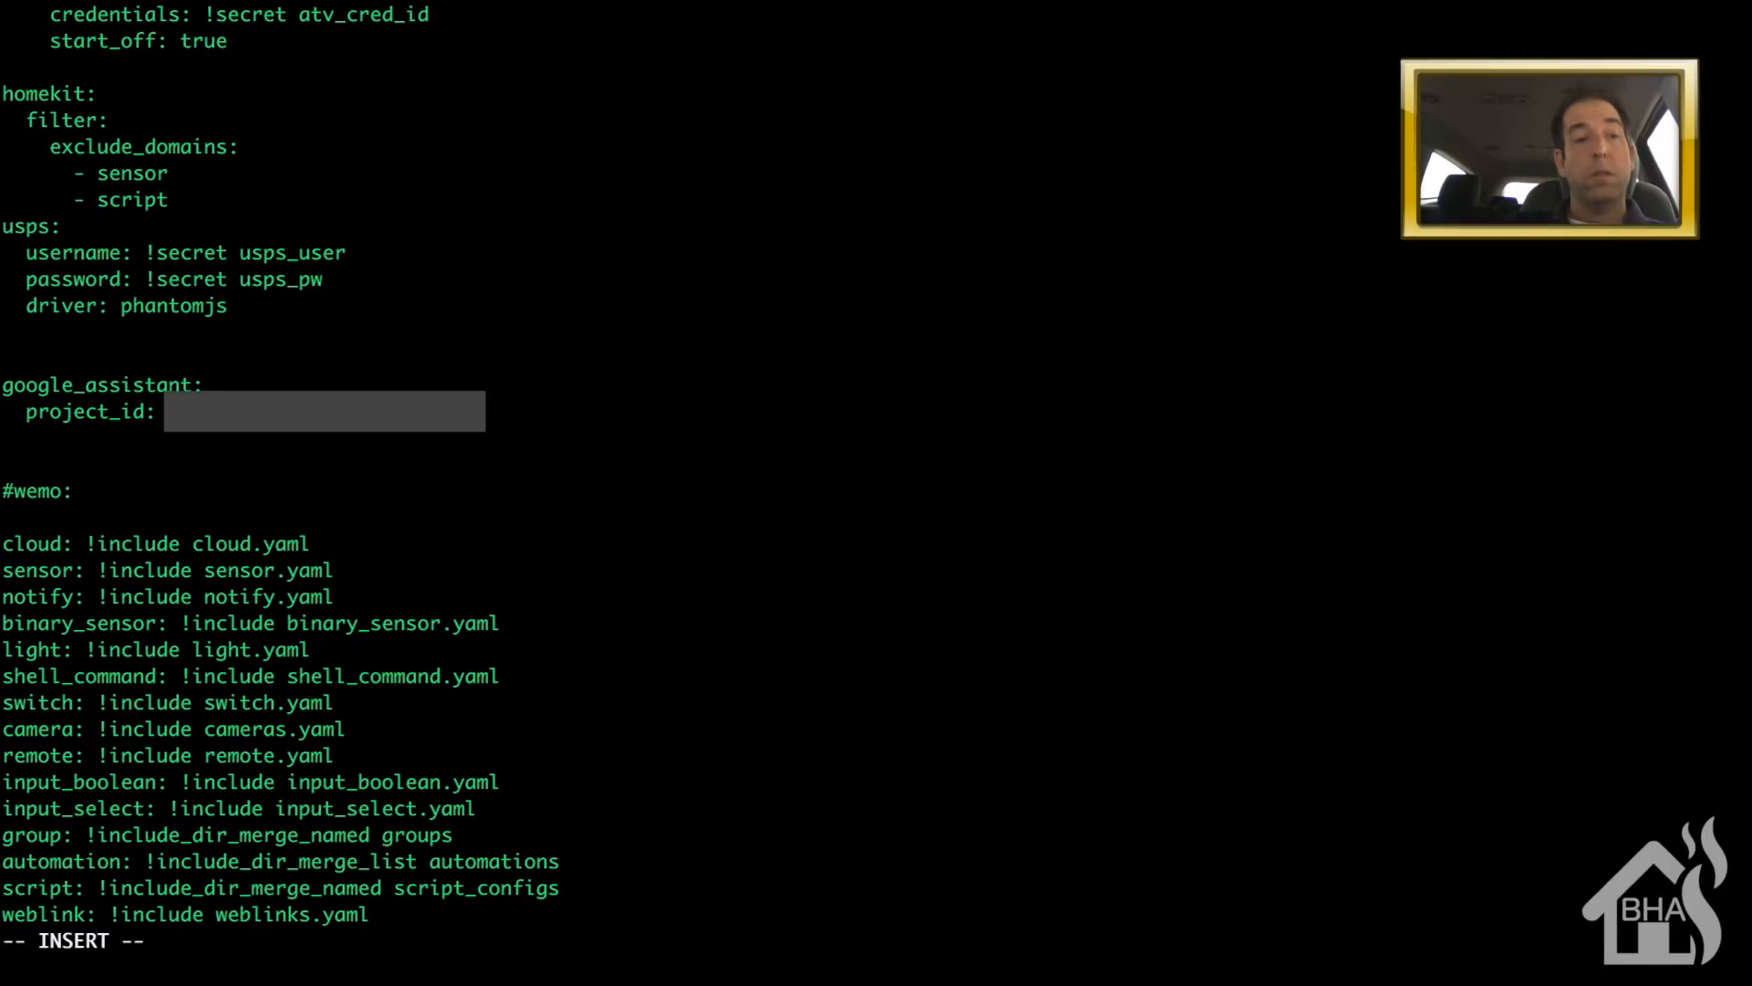
{"action": "key", "text": "Return"}
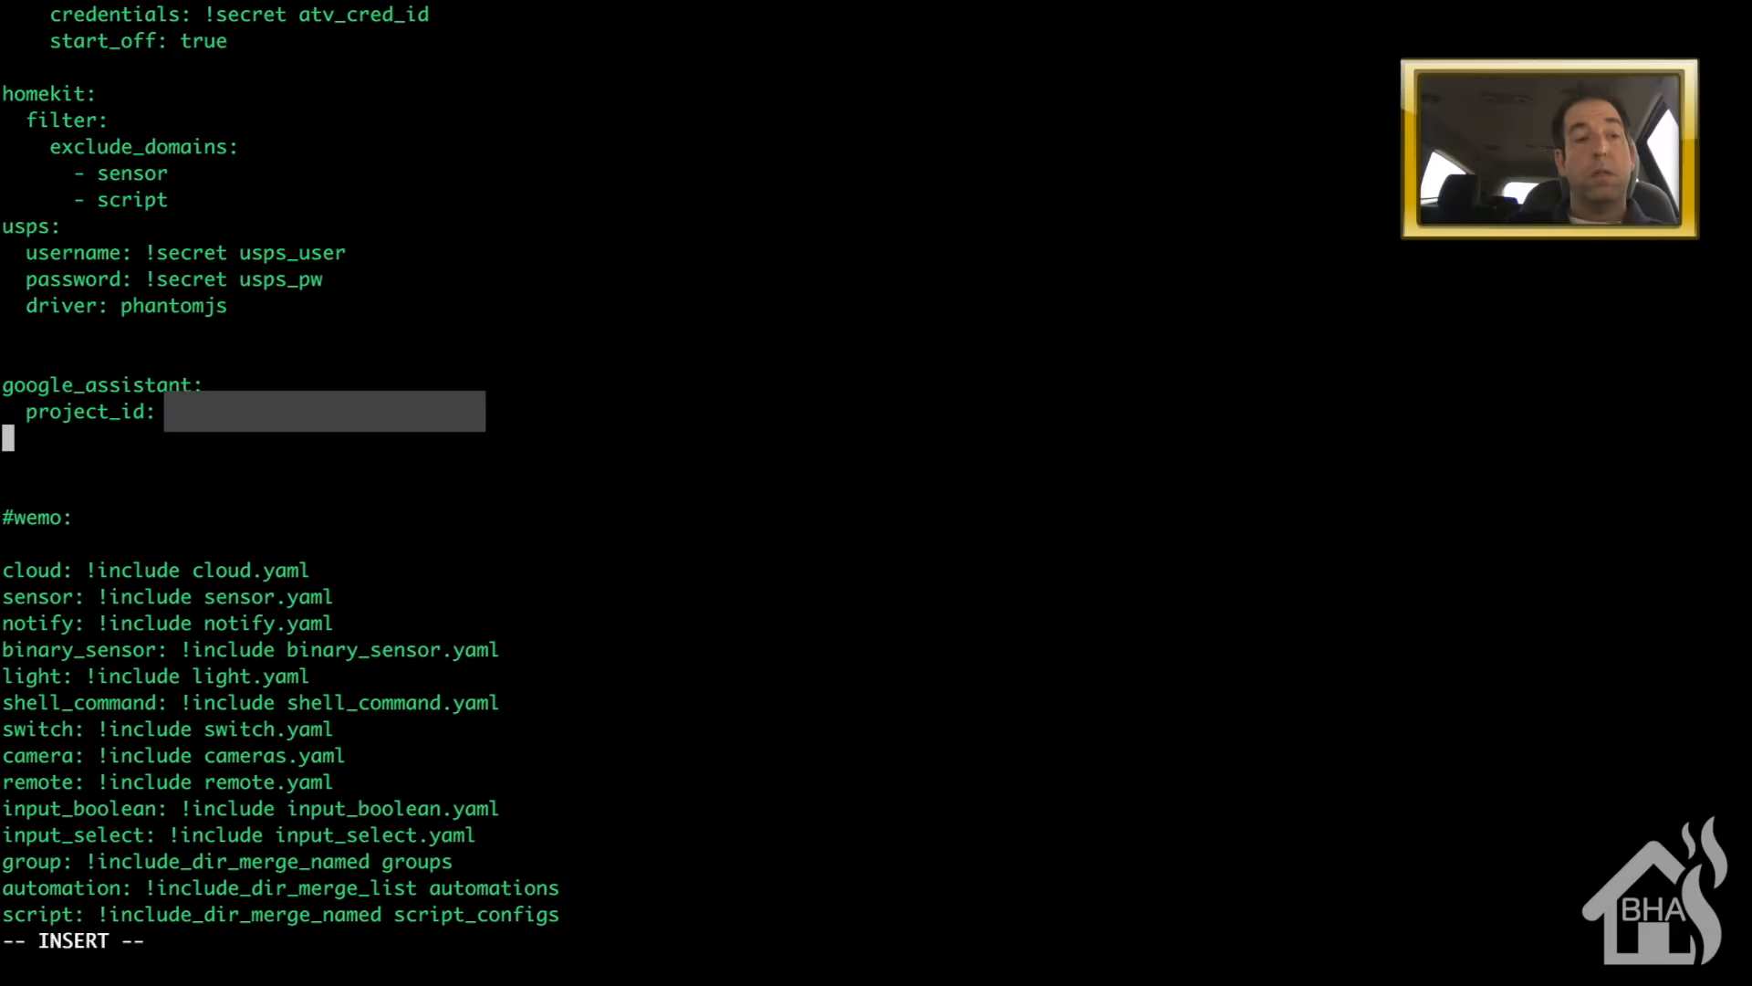
{"action": "type", "text": "cl"}
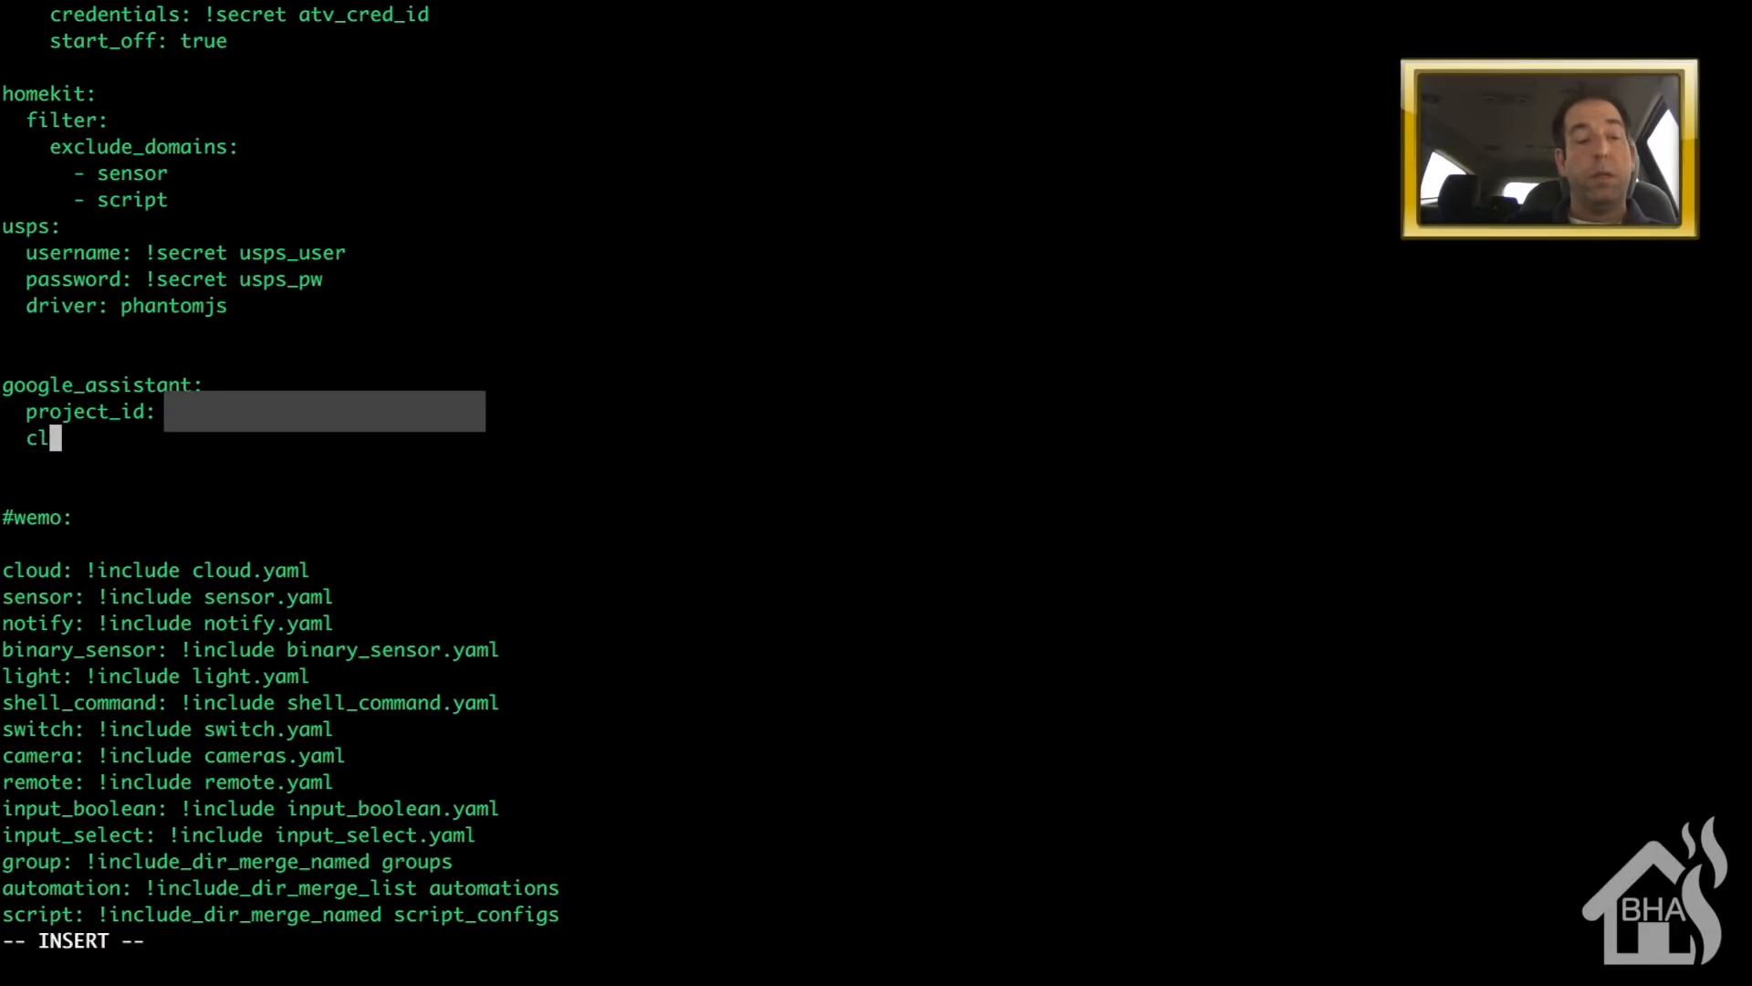
{"action": "type", "text": "ie"}
{"action": "key", "text": "BackSpace"}
{"action": "type", "text": "ient_"}
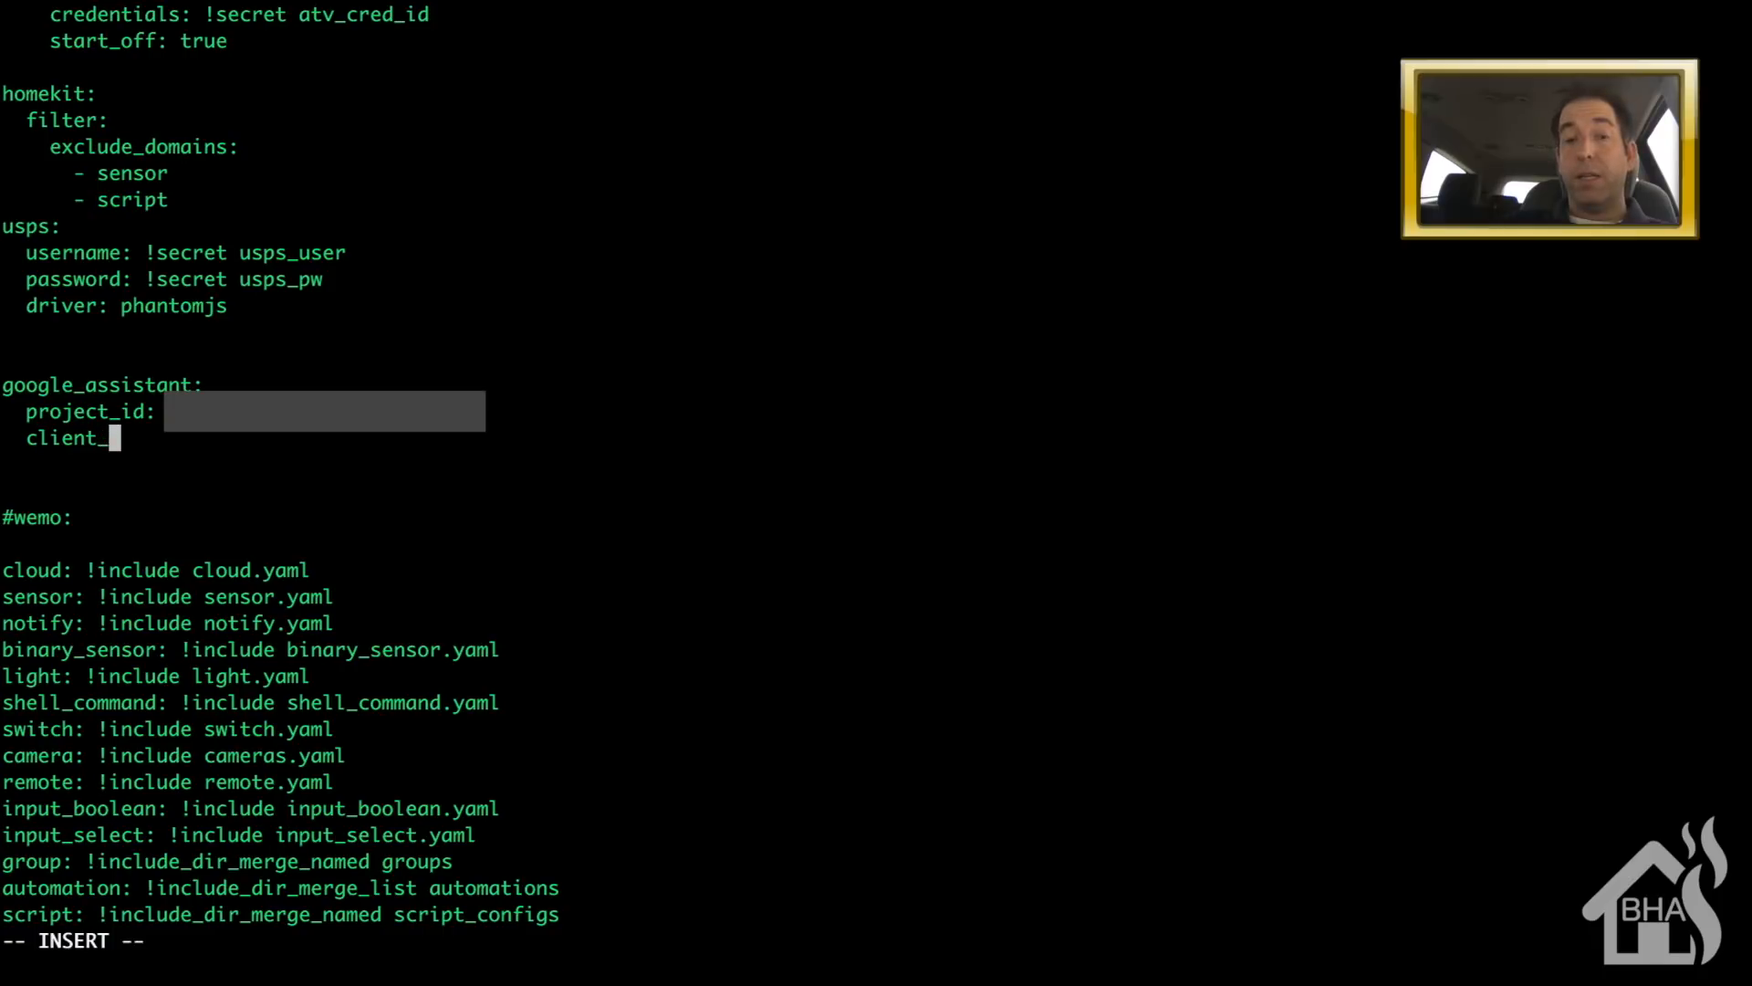
{"action": "type", "text": "id: "}
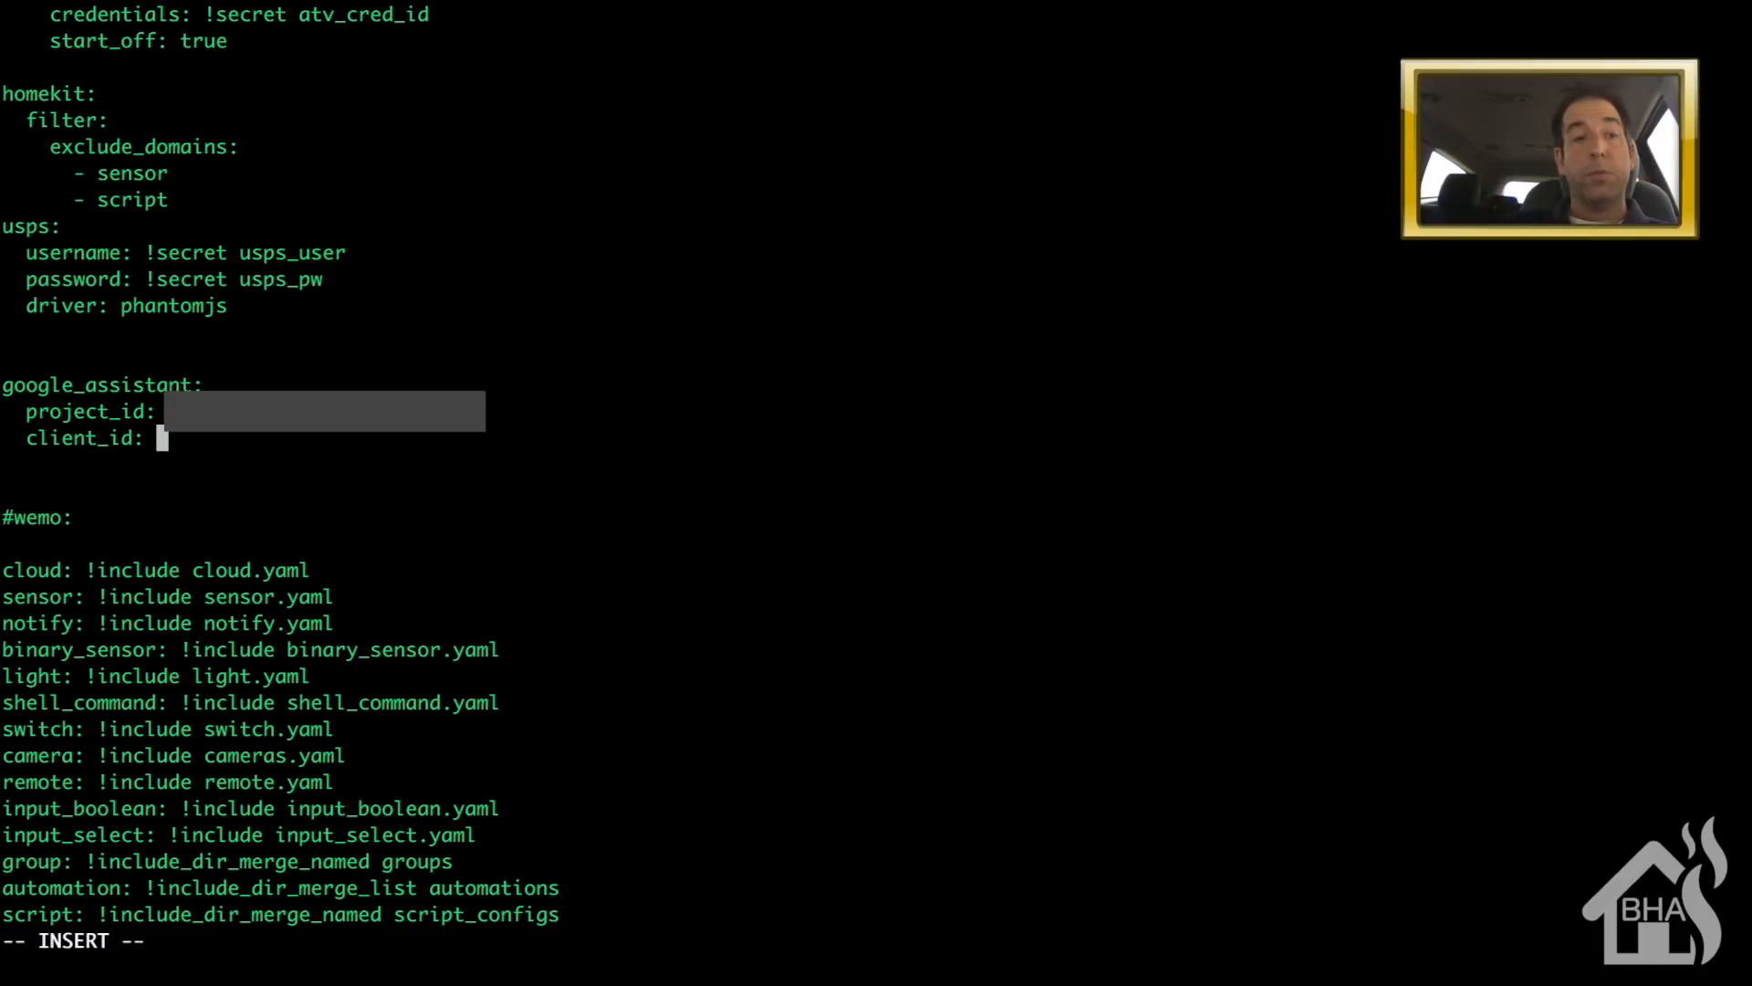
{"action": "type", "text": "!secret "}
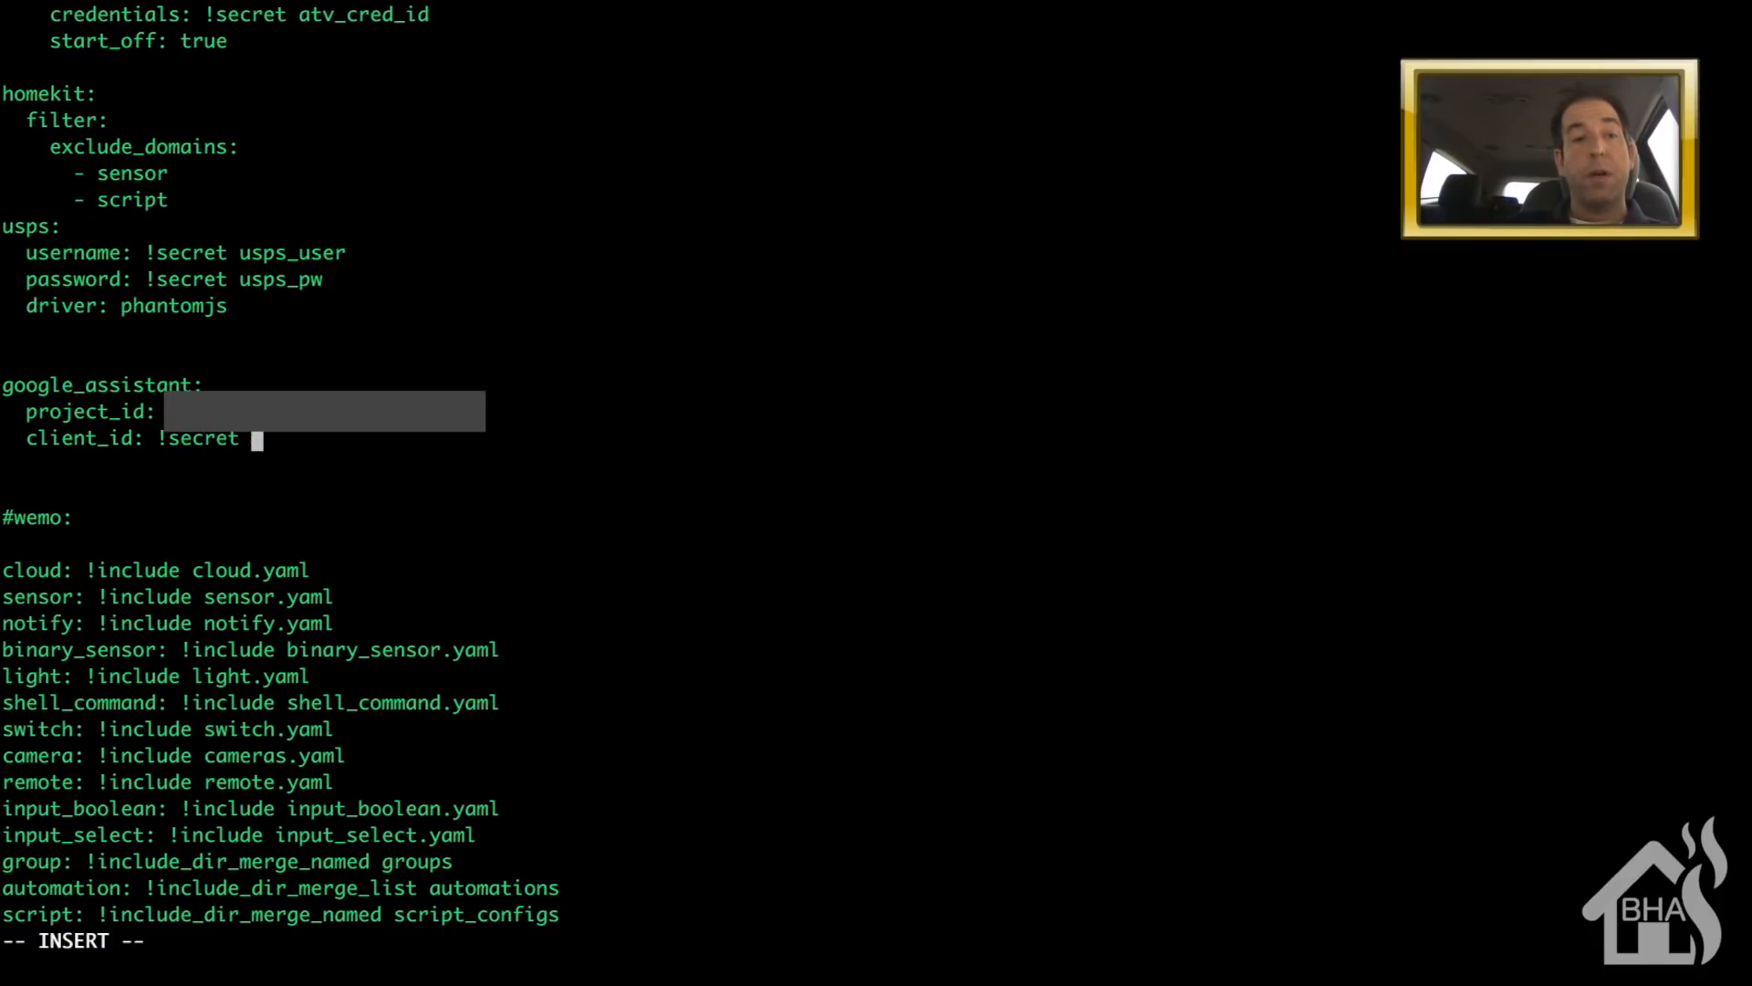
{"action": "type", "text": "gass_"}
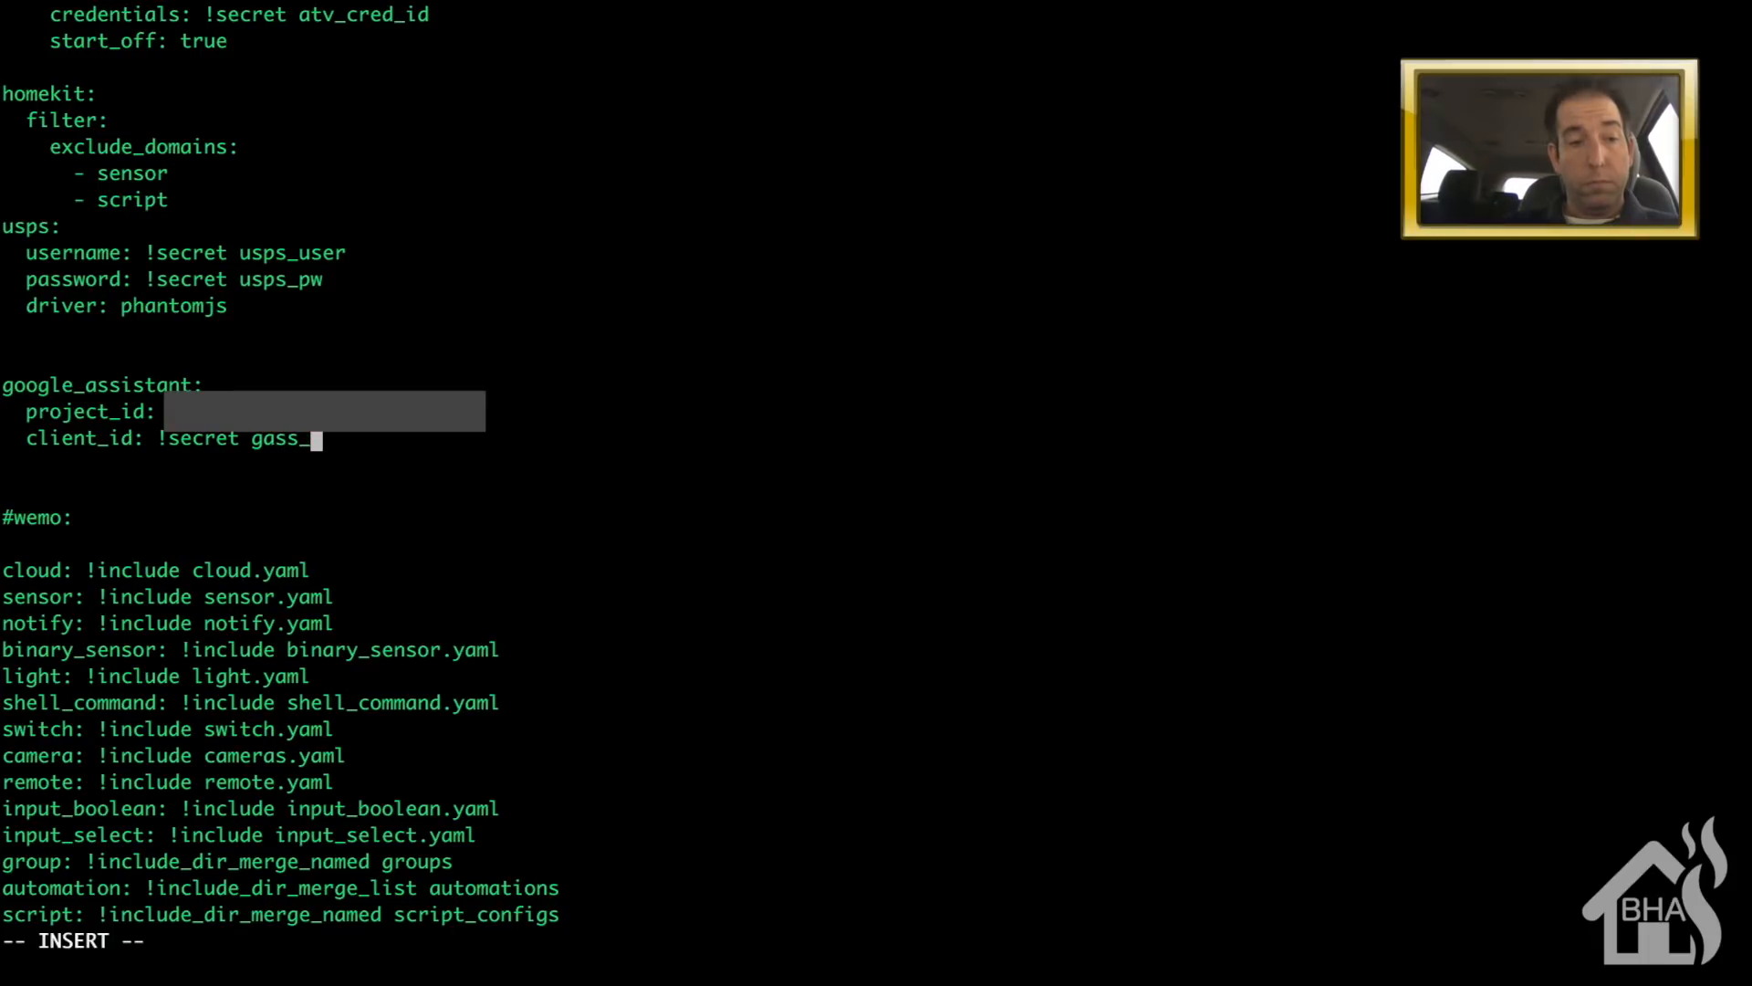
{"action": "type", "text": "clientid"}
{"action": "key", "text": "Return"}
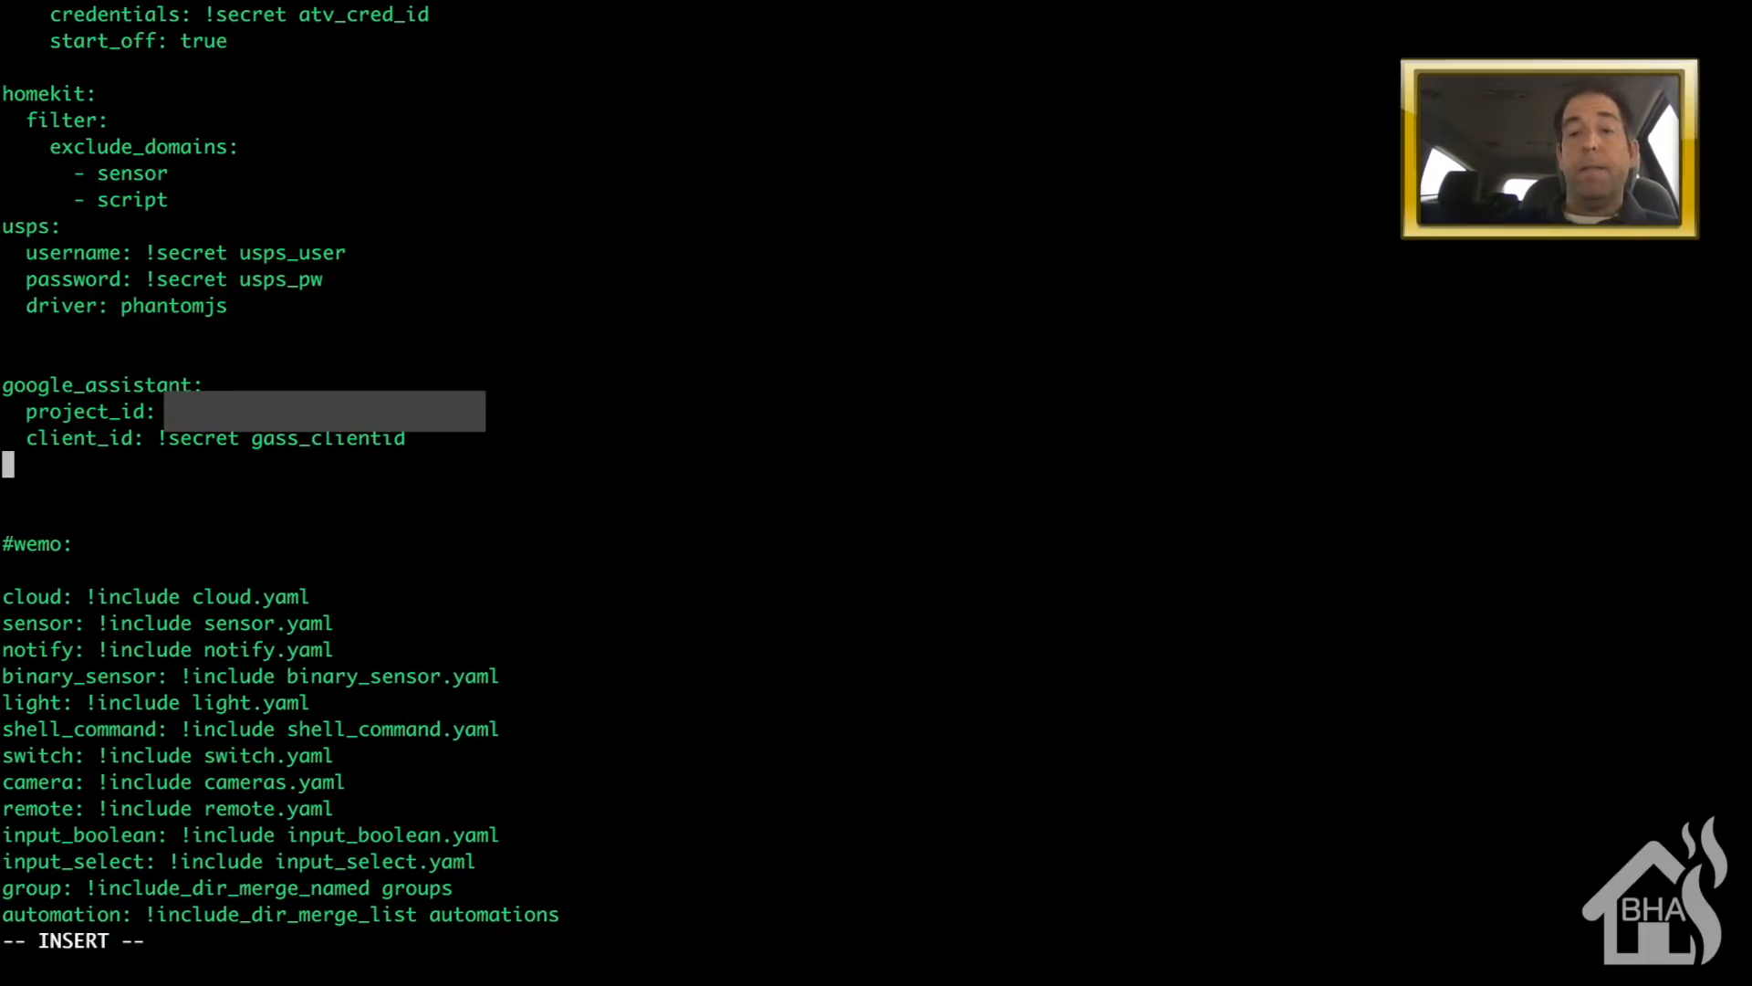
{"action": "type", "text": "acce"}
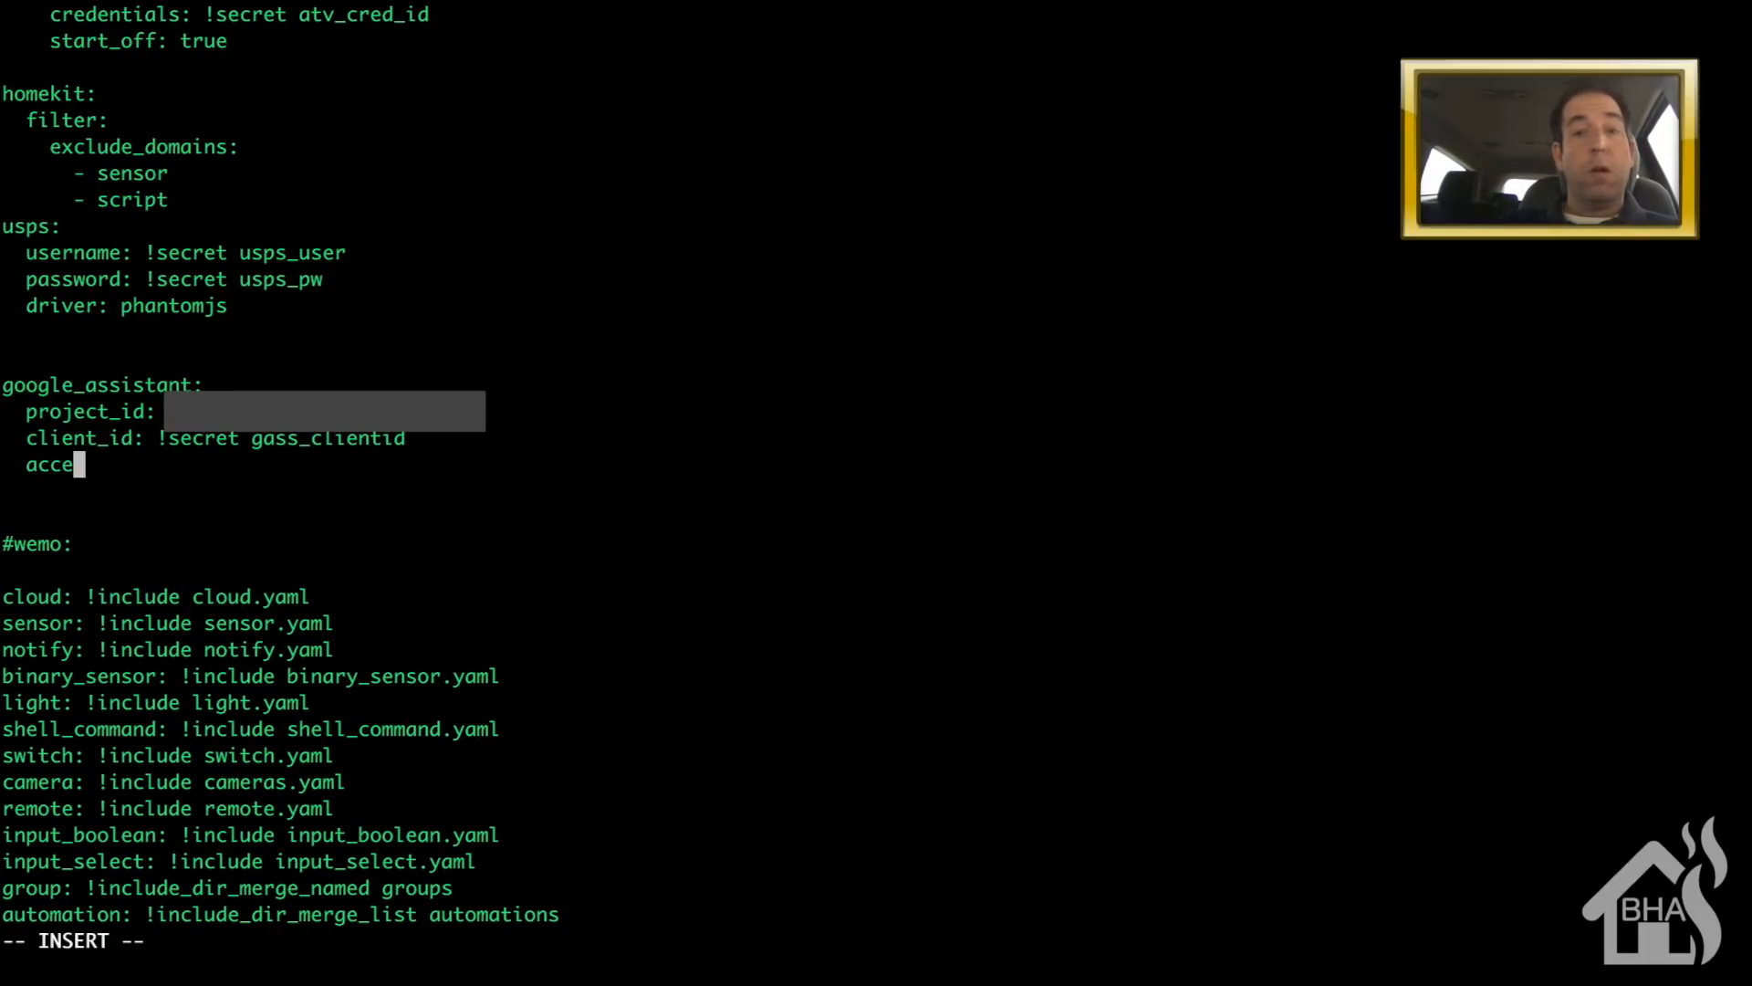
{"action": "type", "text": "ss_token: "}
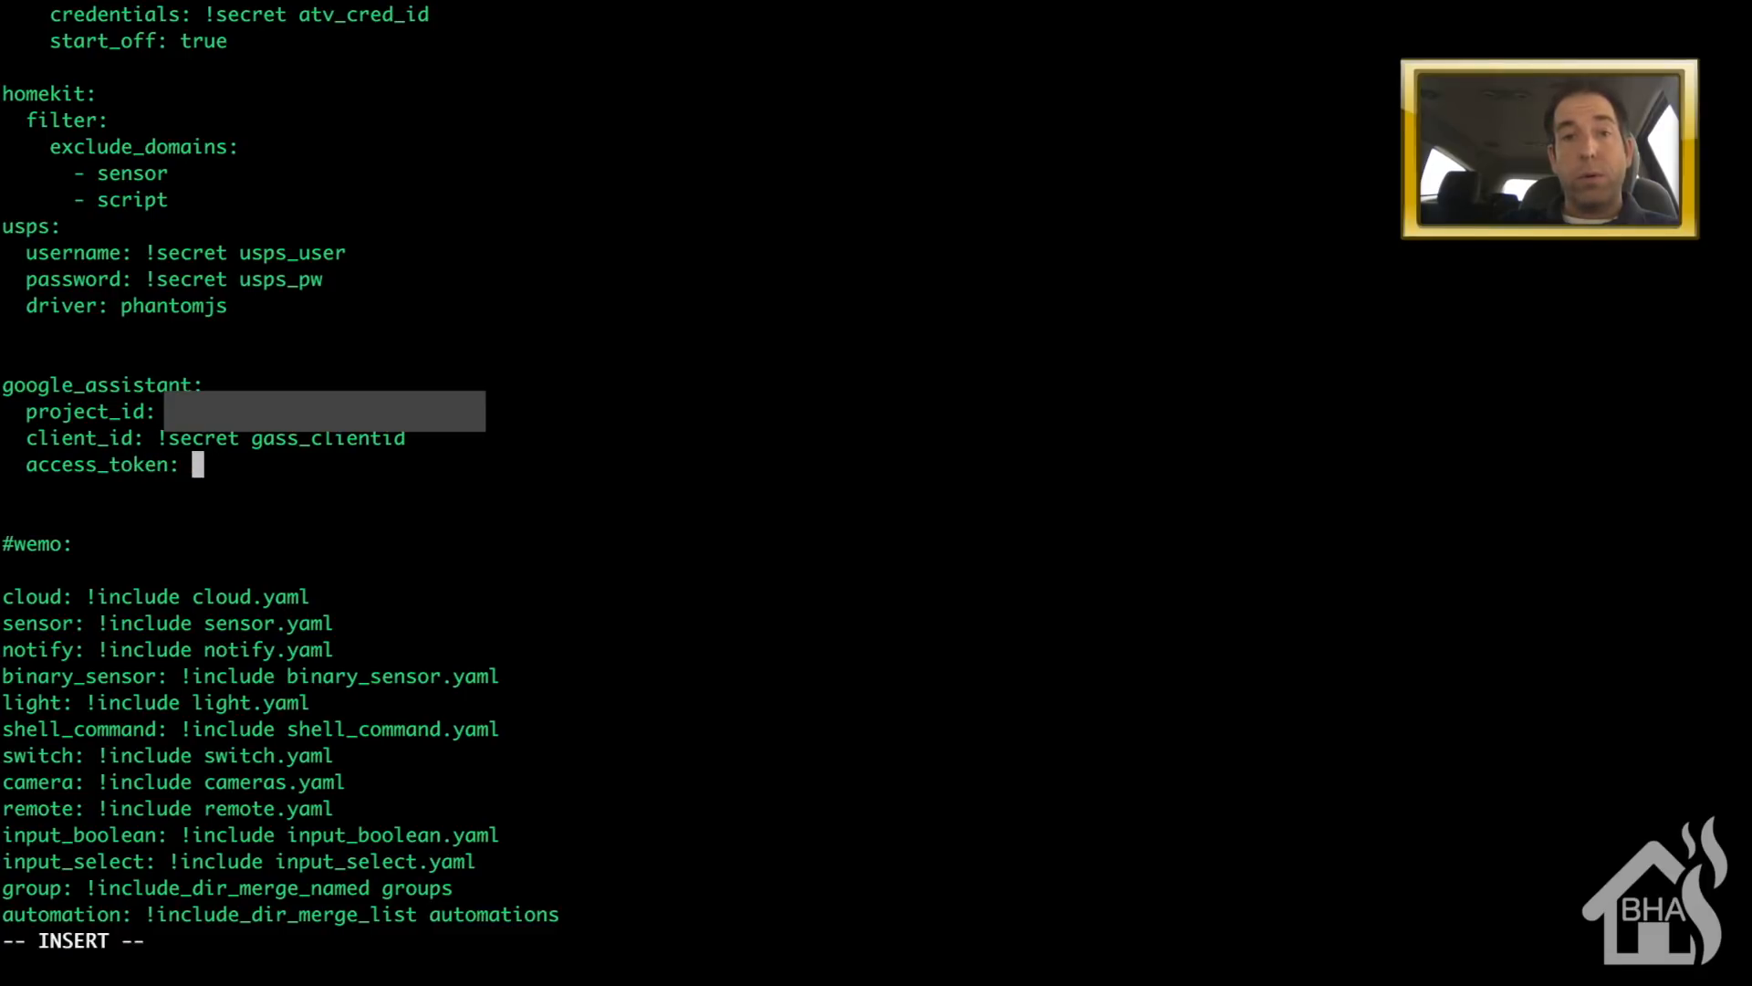
{"action": "type", "text": "!sec"}
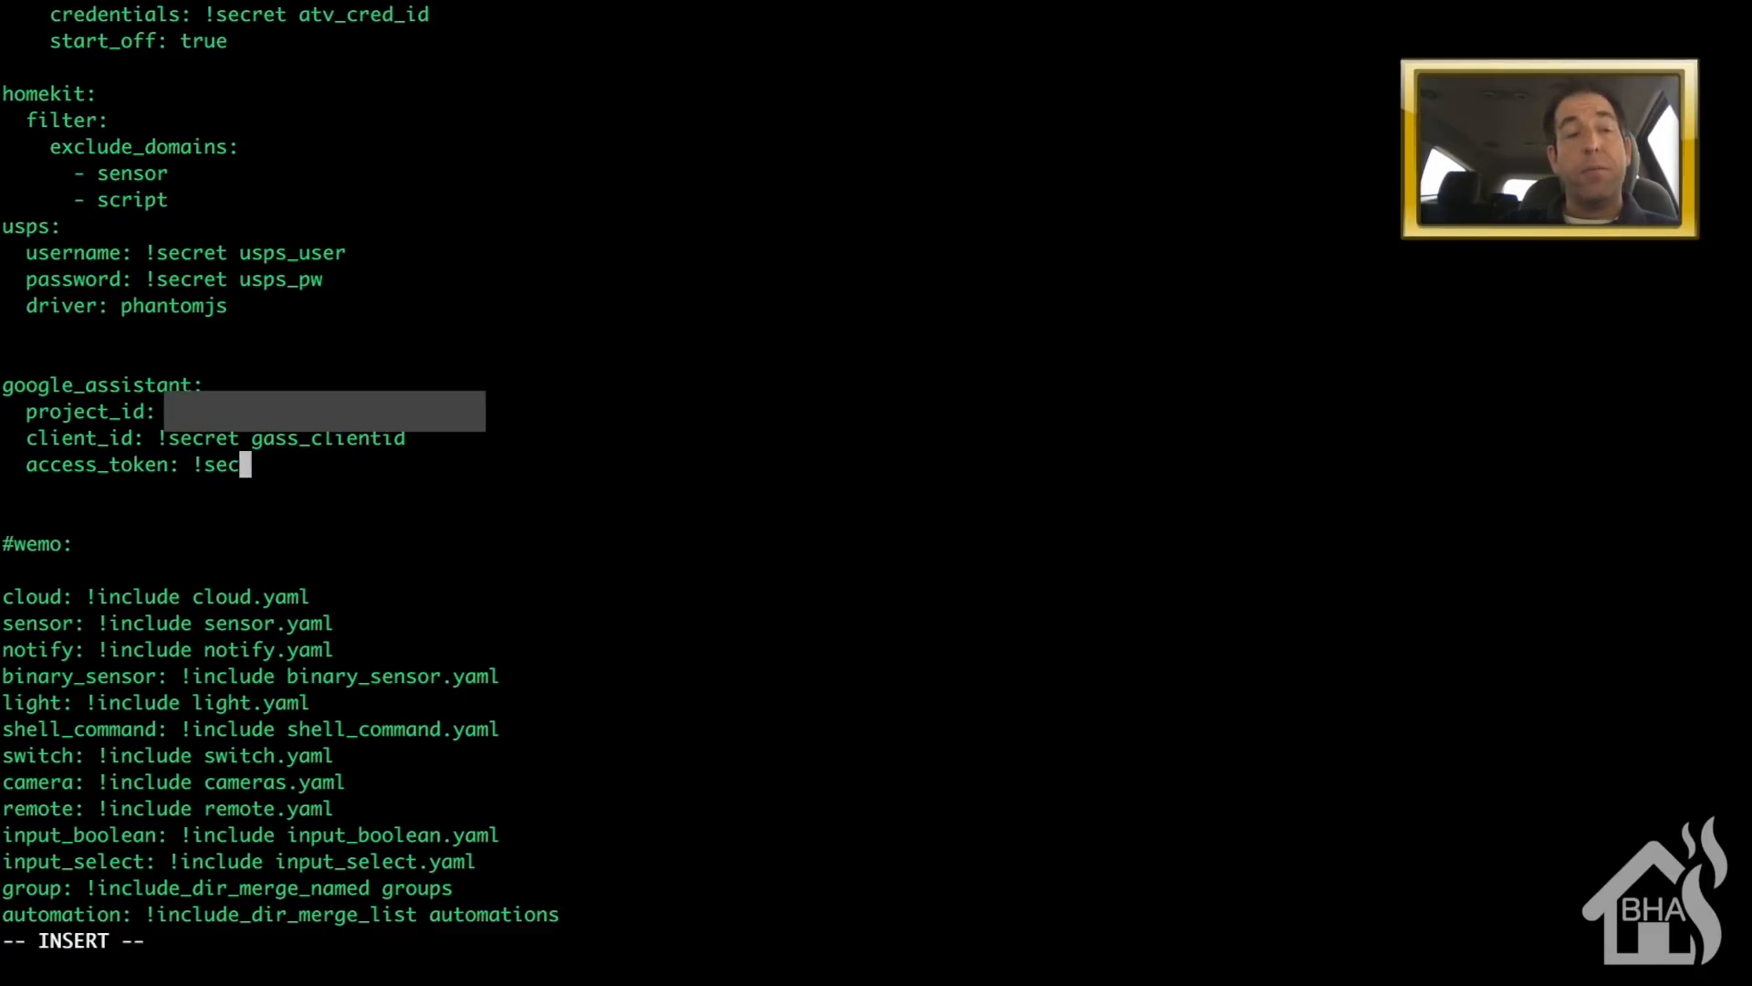
{"action": "type", "text": "ret gass_a"}
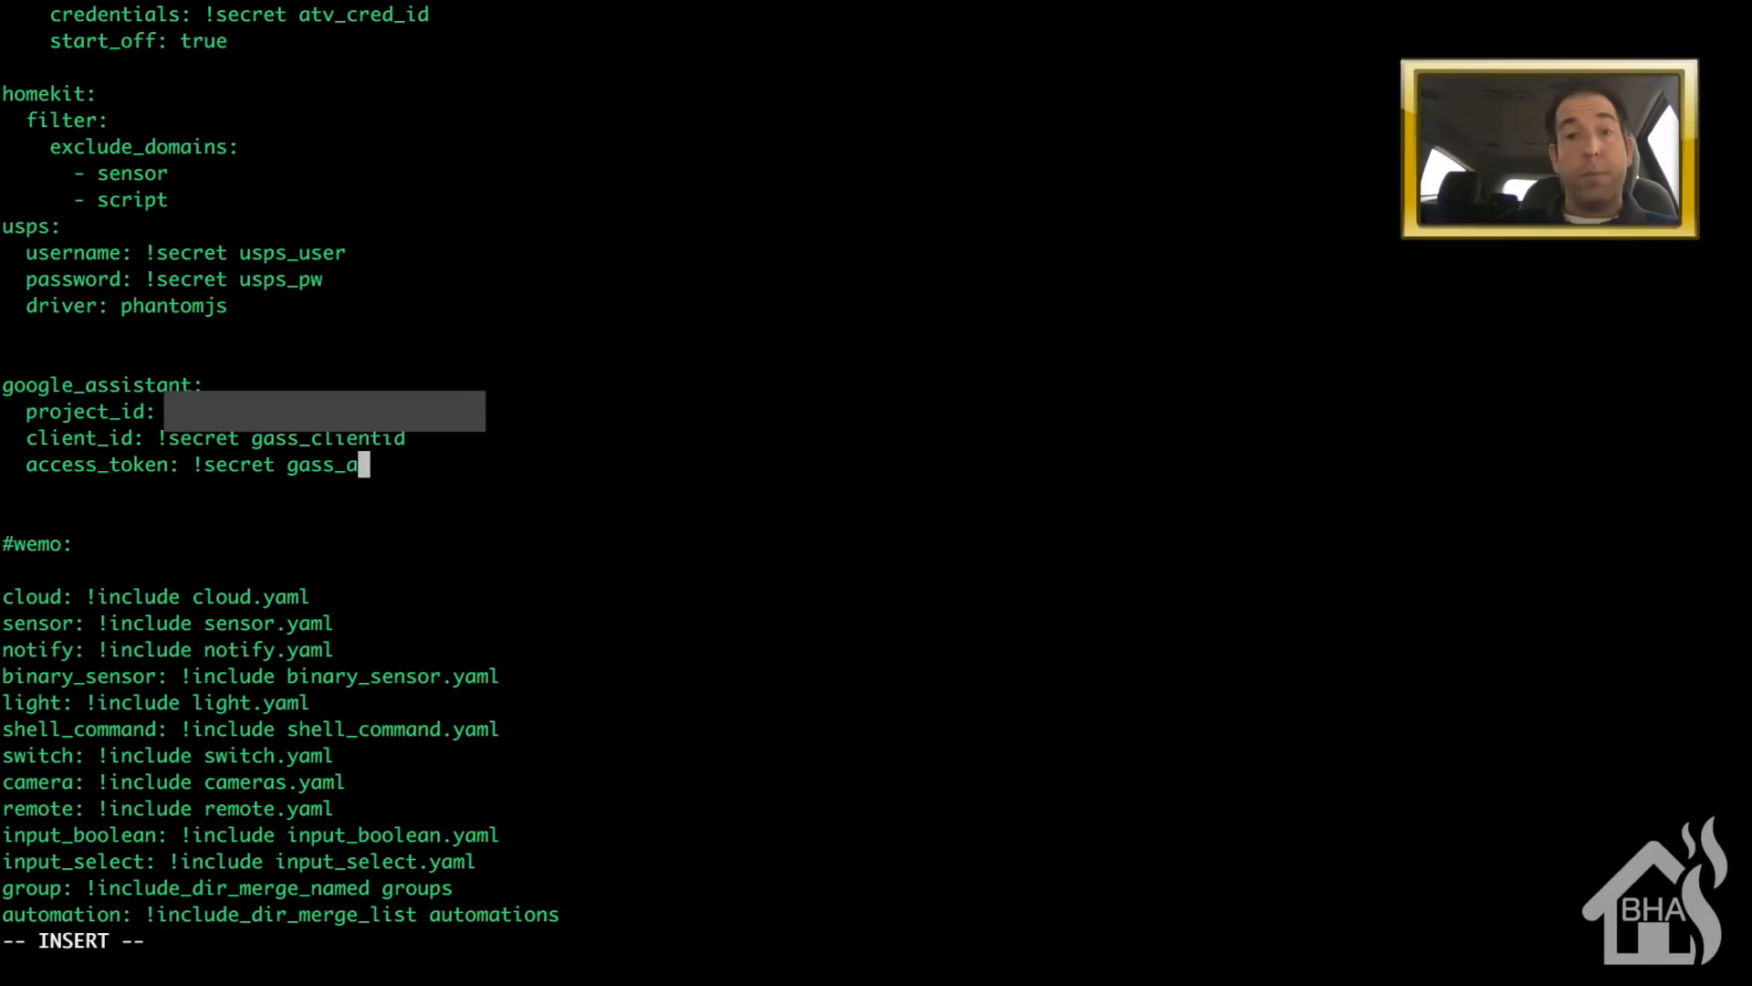
{"action": "type", "text": "ccesstoken"}
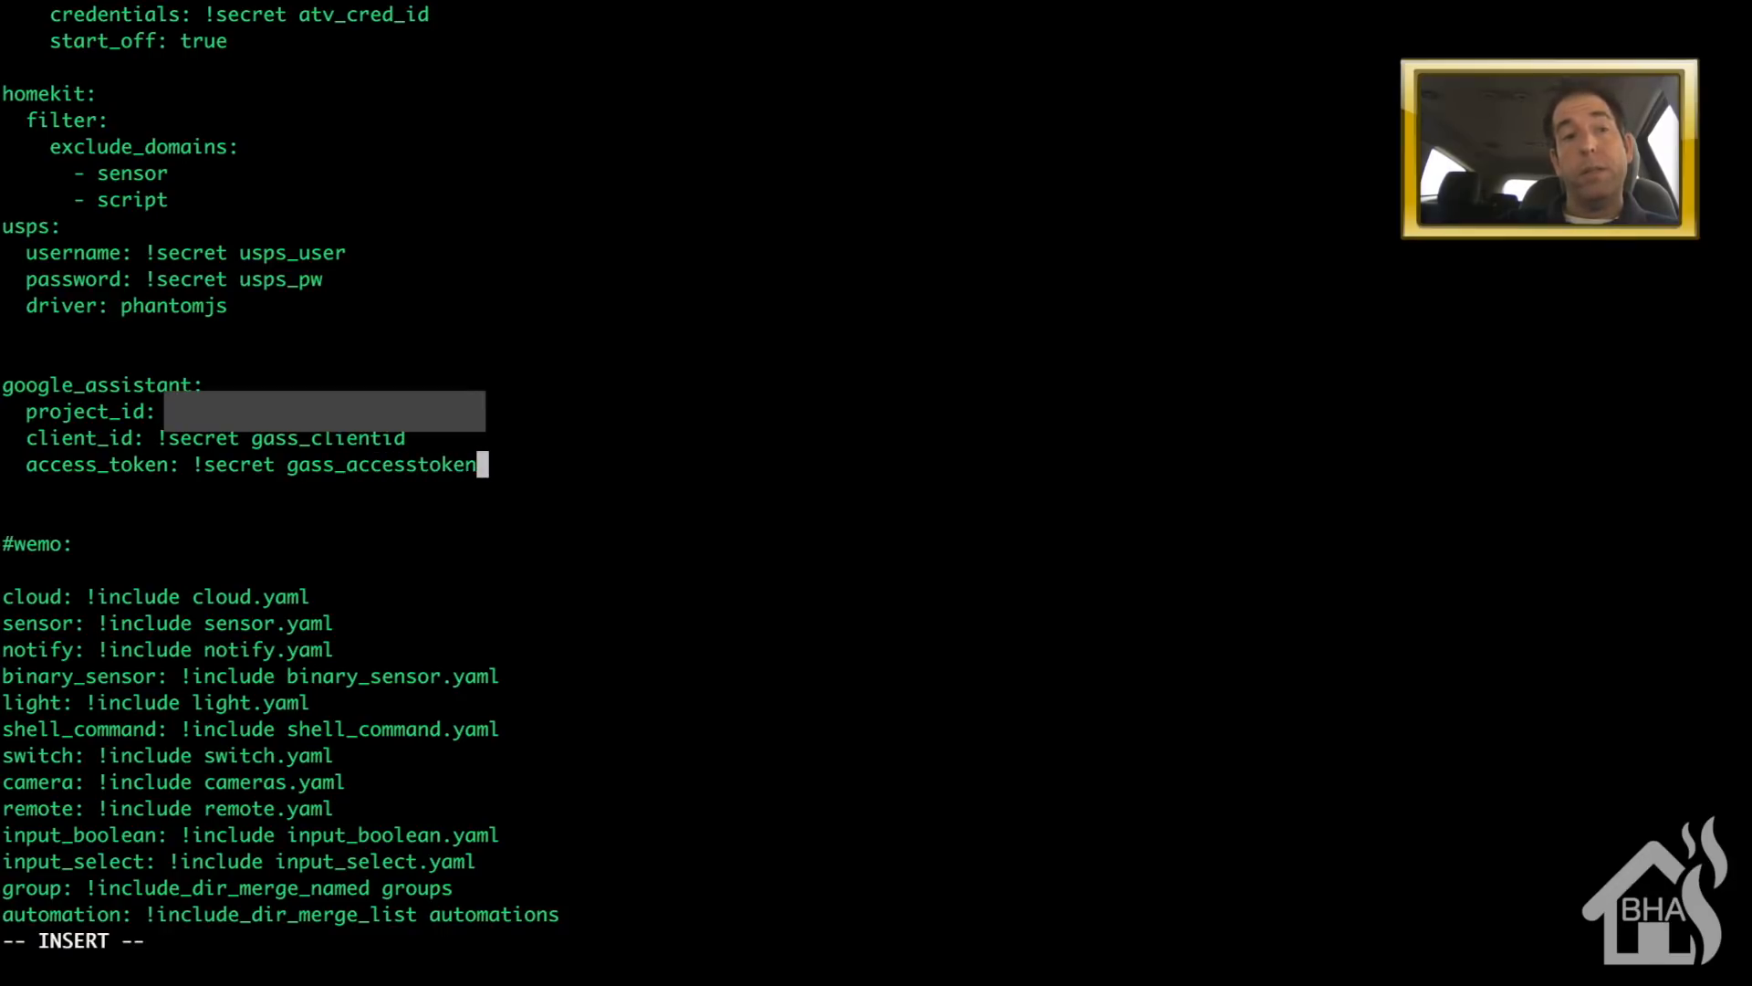
- Add exposed_domains listing switch and light, then save and quit with :wq
{"action": "key", "text": "Return"}
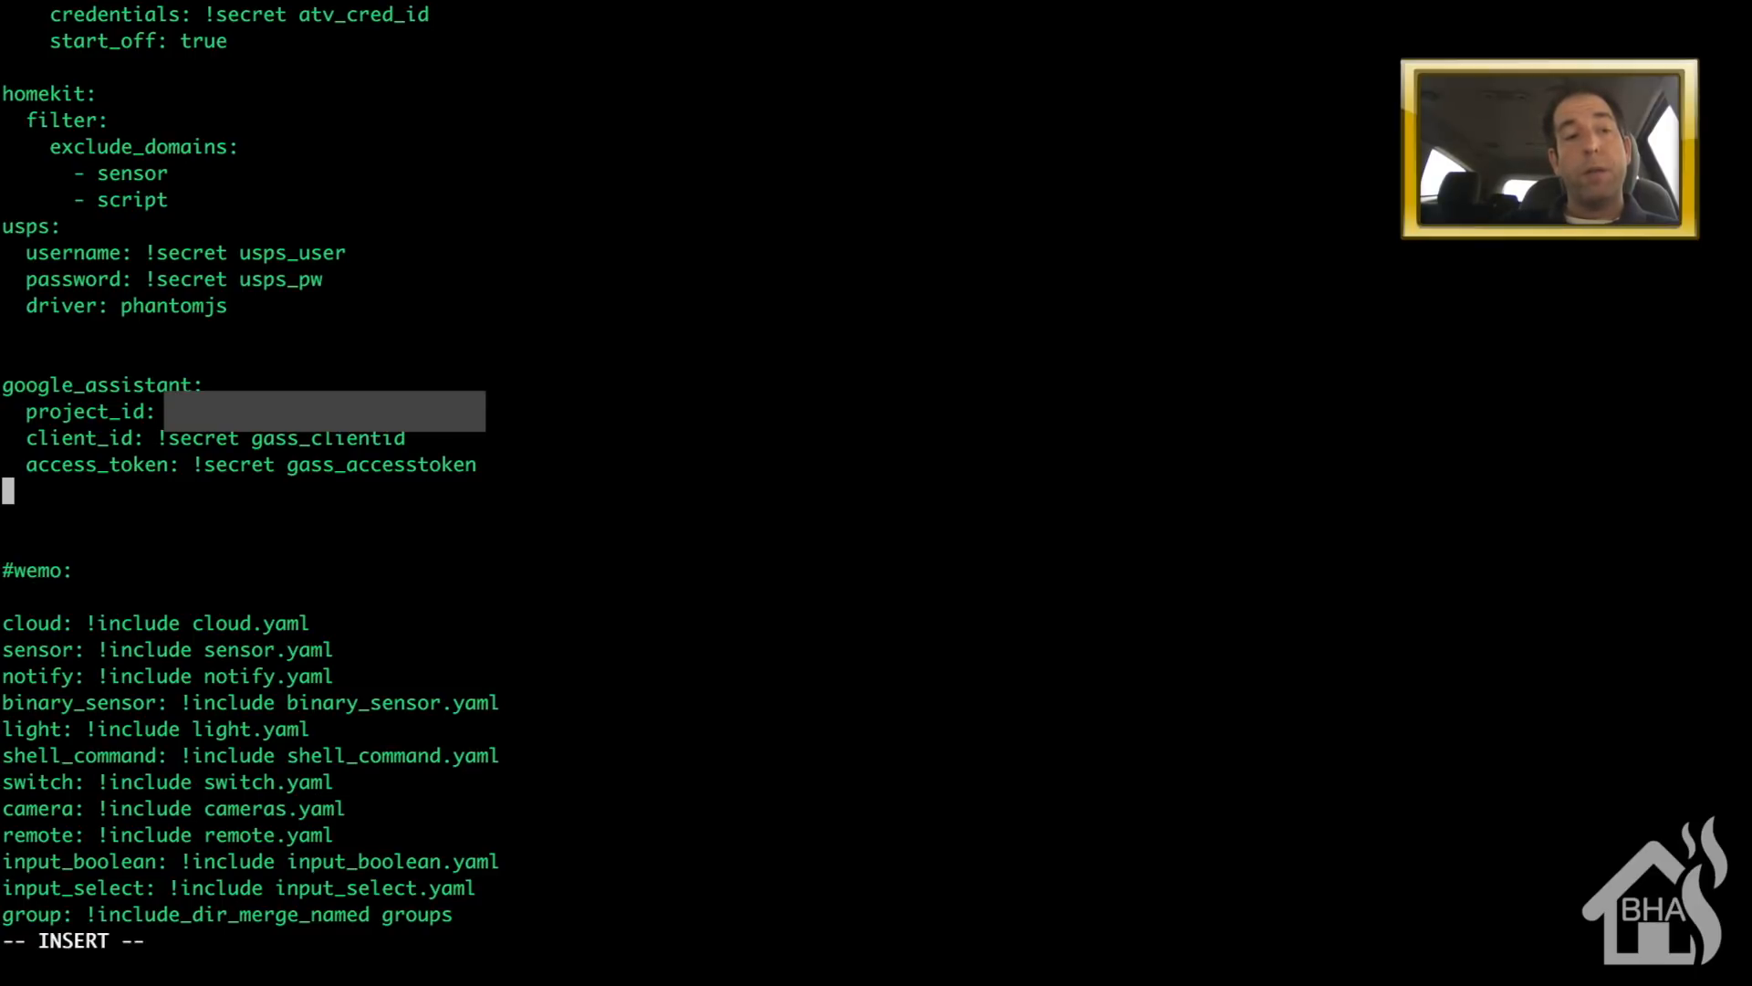
{"action": "type", "text": "expose"}
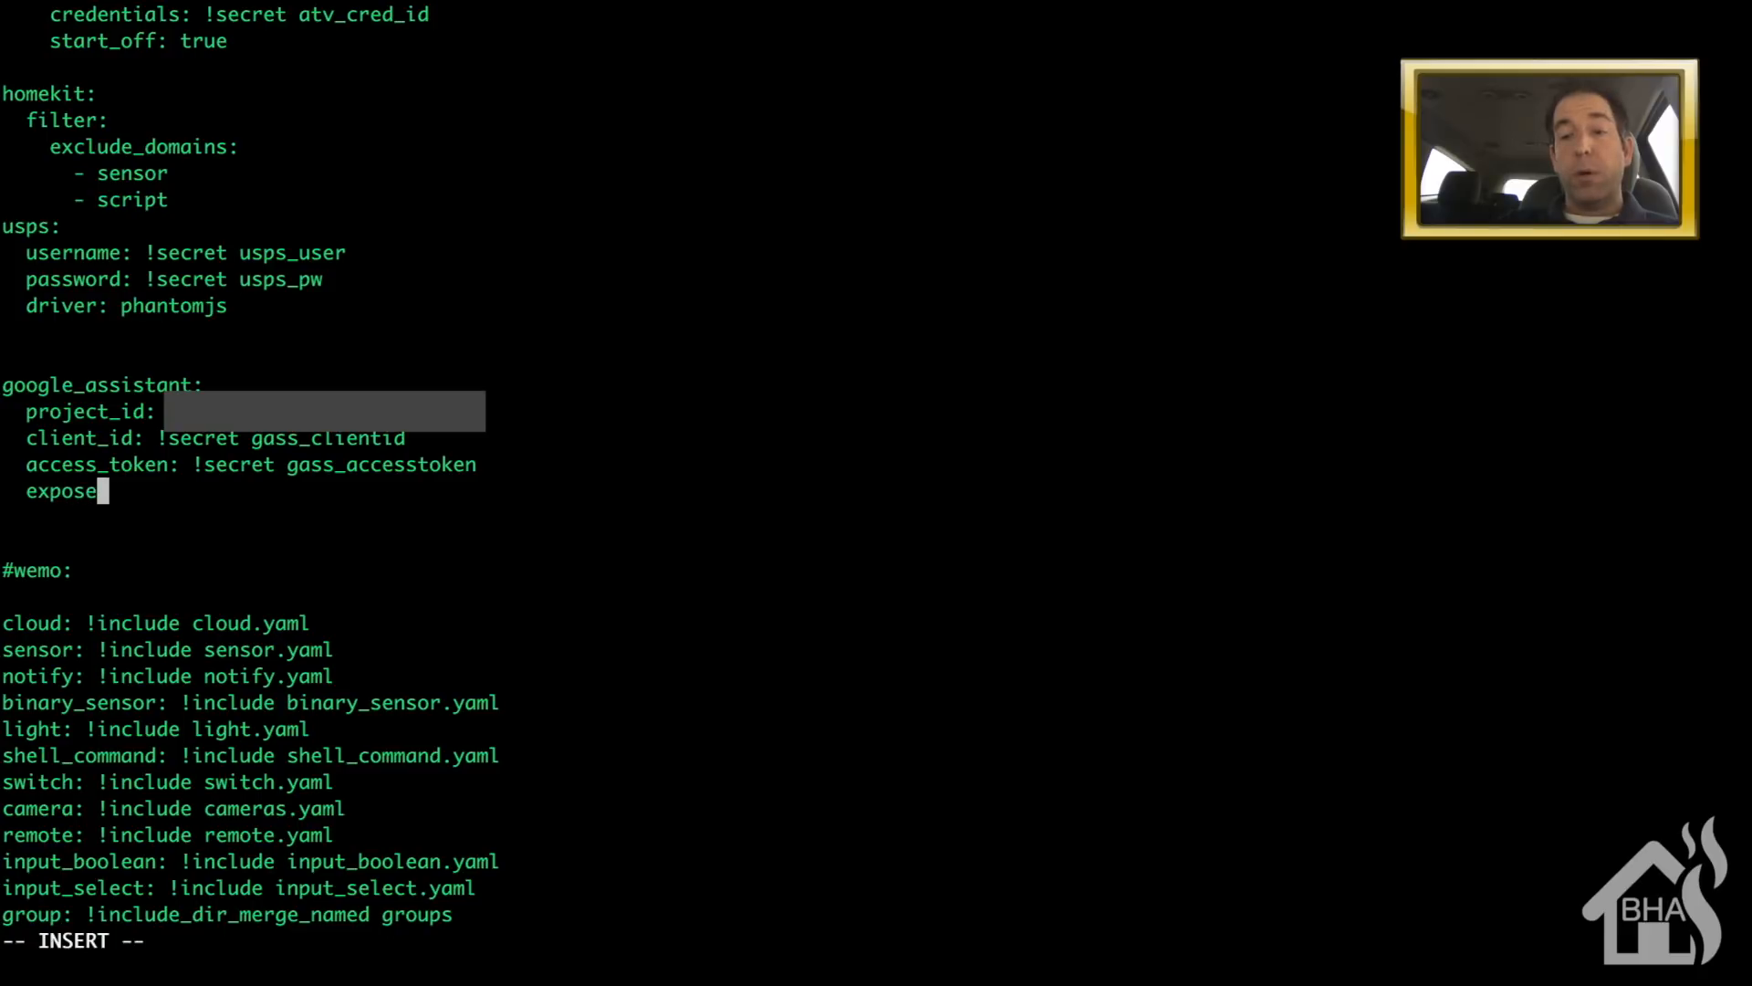
{"action": "type", "text": "d_domains:"}
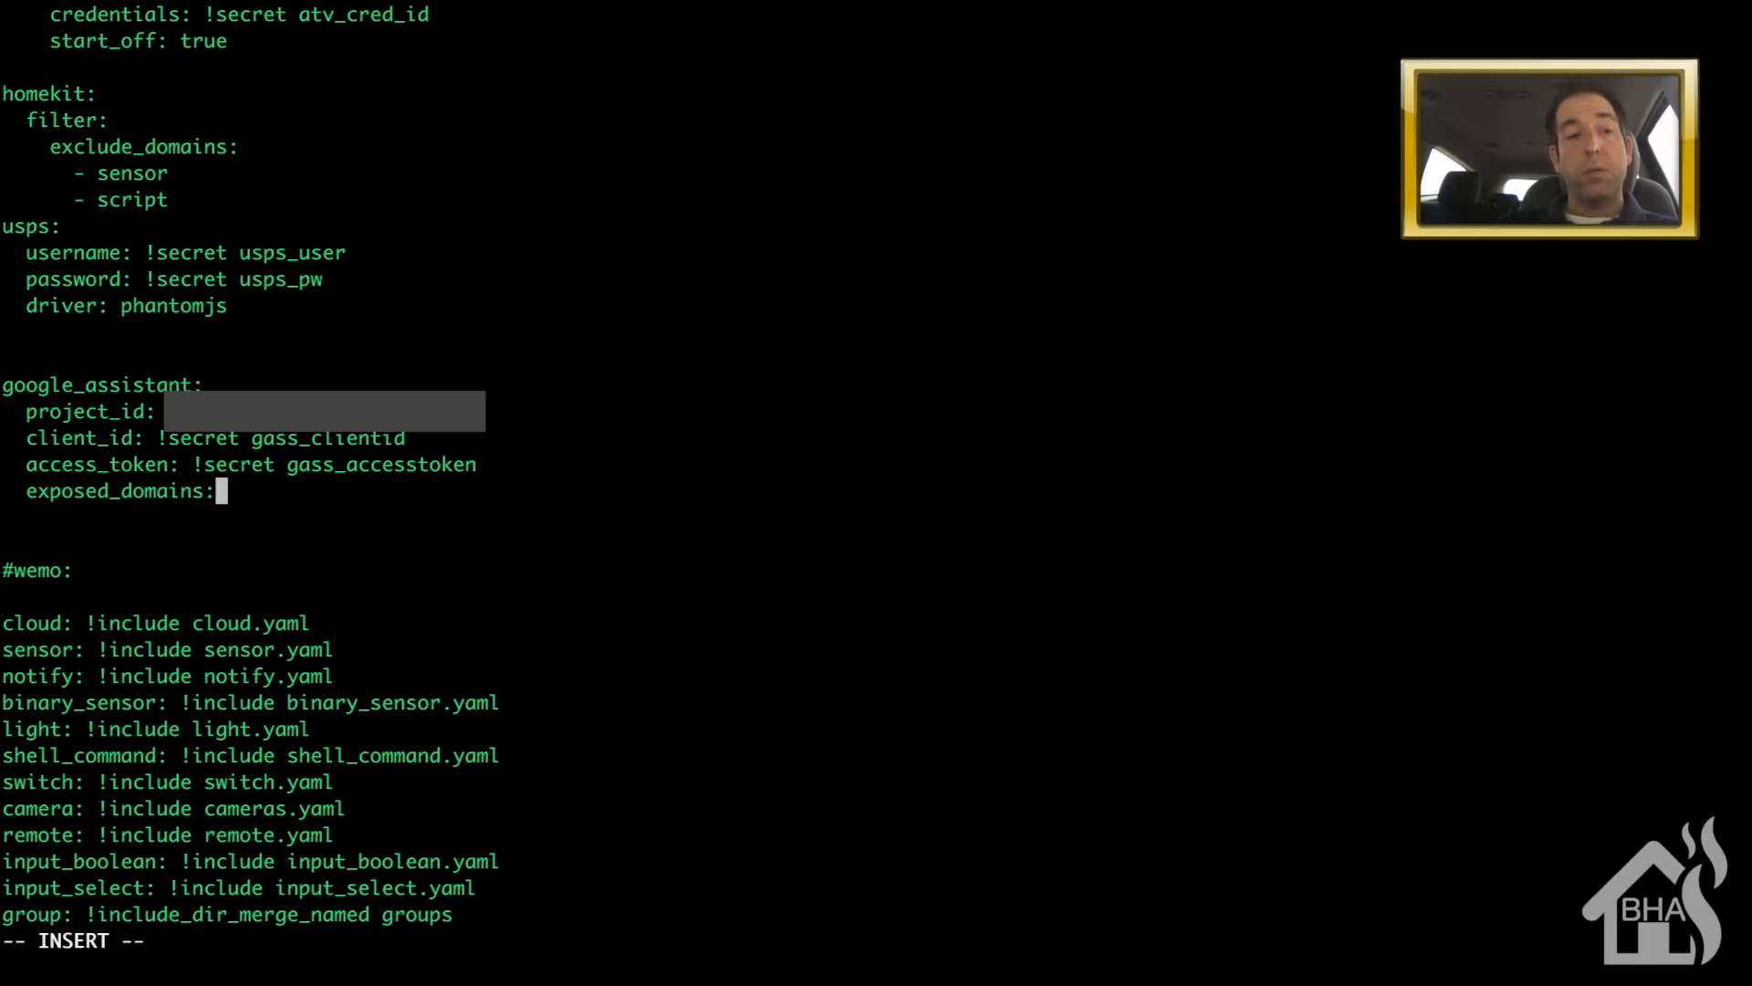
{"action": "key", "text": "Return"}
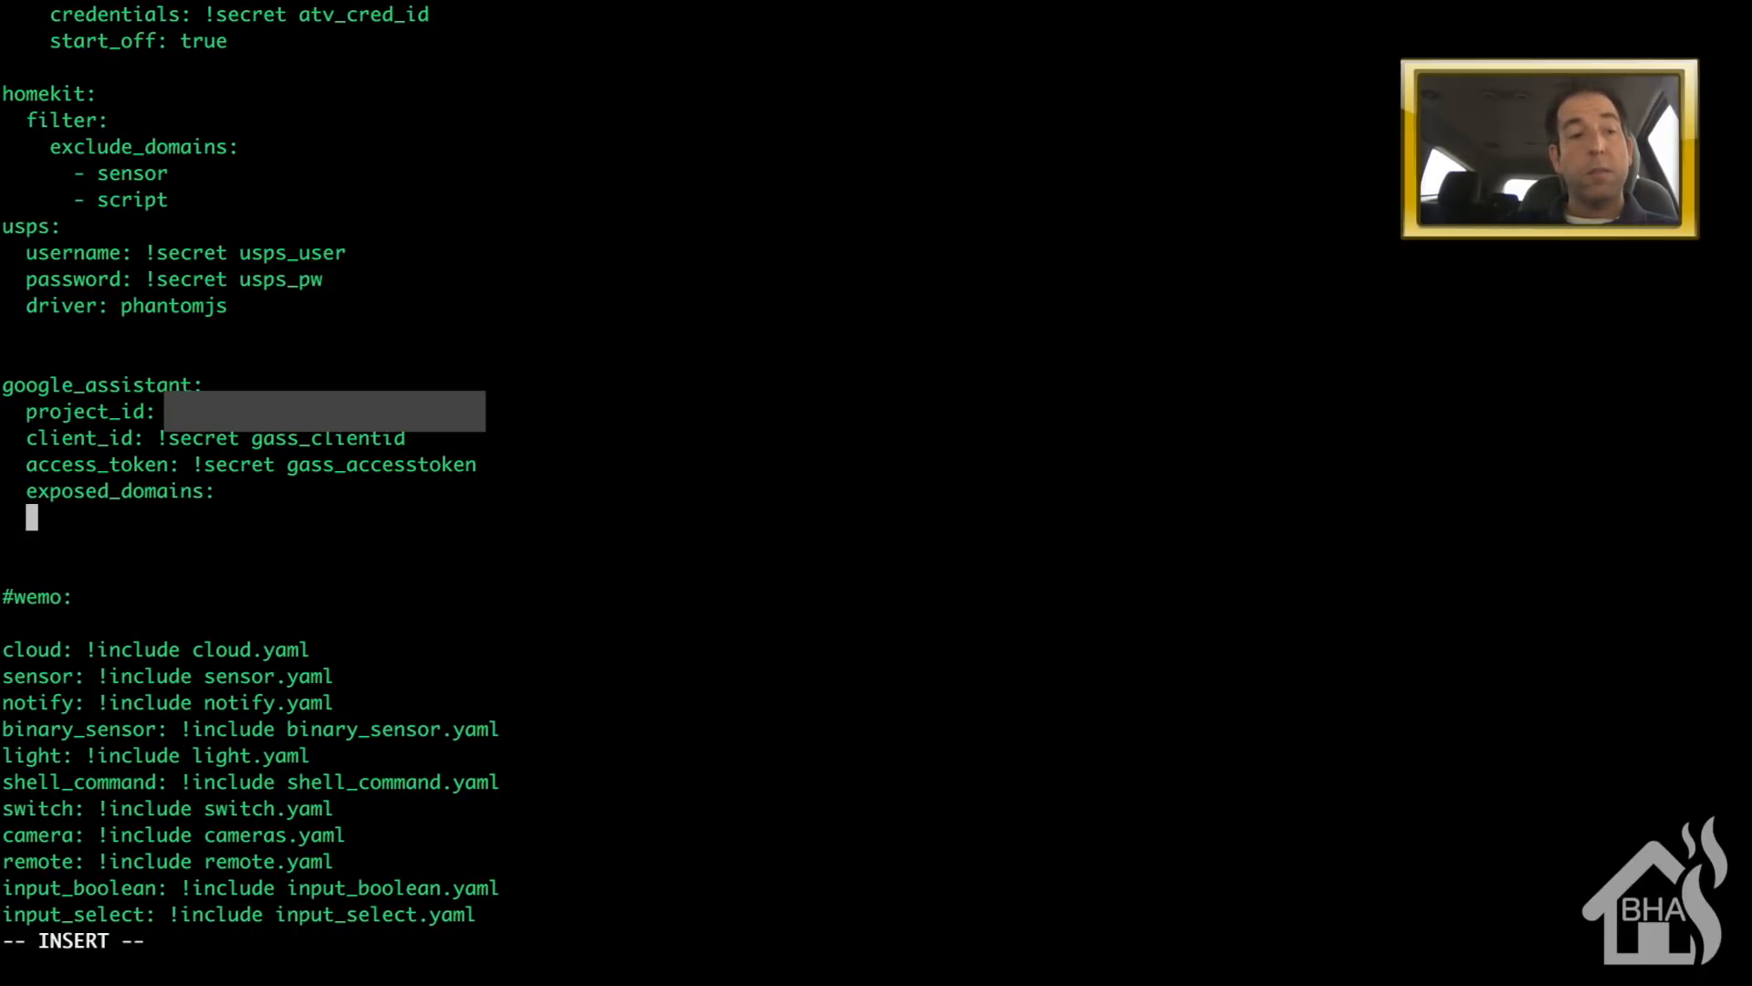
{"action": "type", "text": "- switch"}
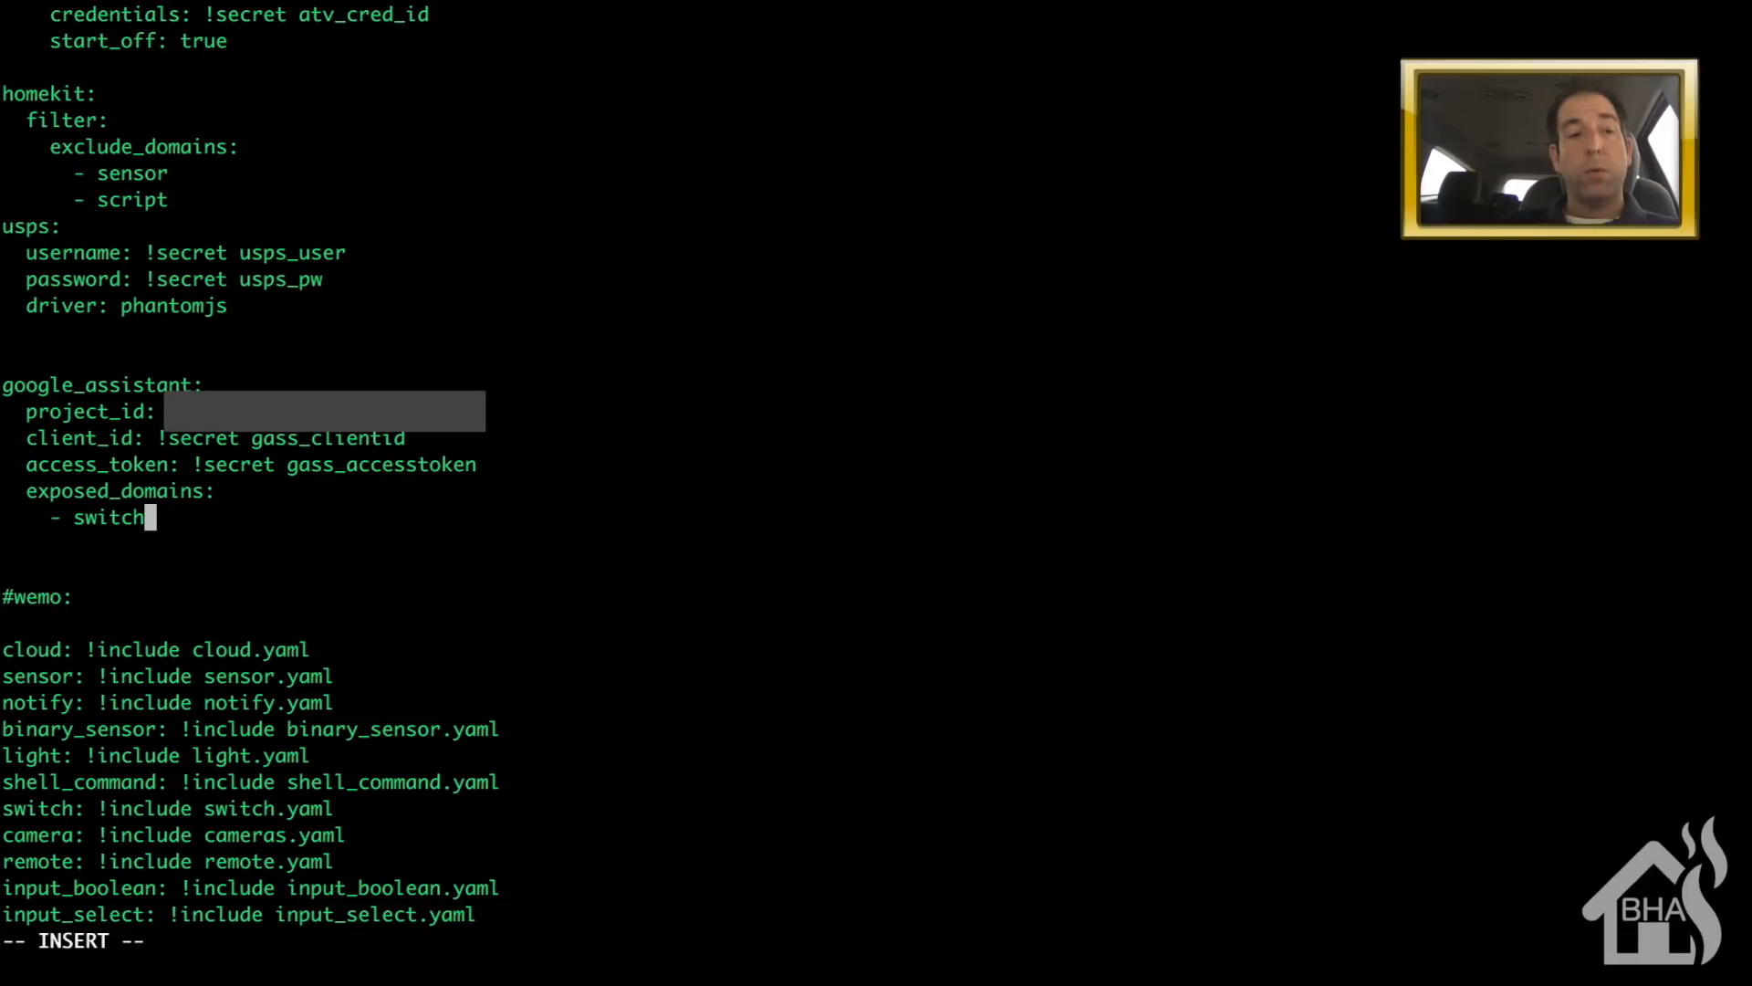
{"action": "key", "text": "Return"}
{"action": "type", "text": "-"}
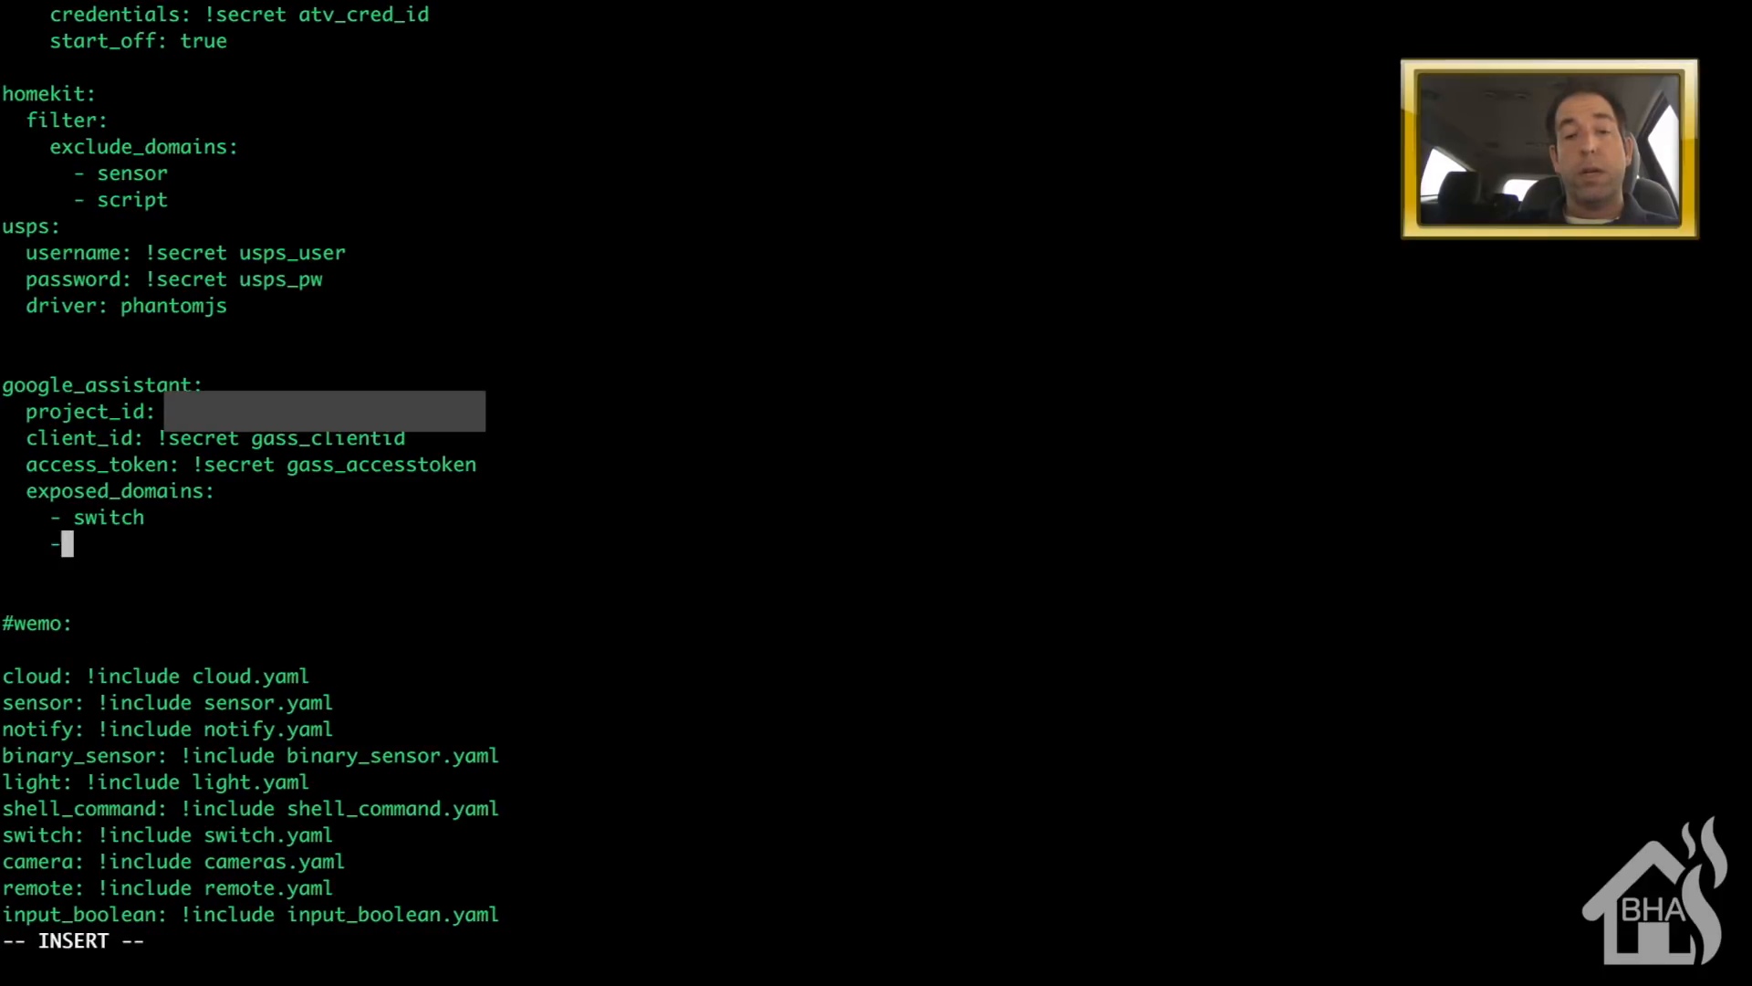
{"action": "type", "text": " light"}
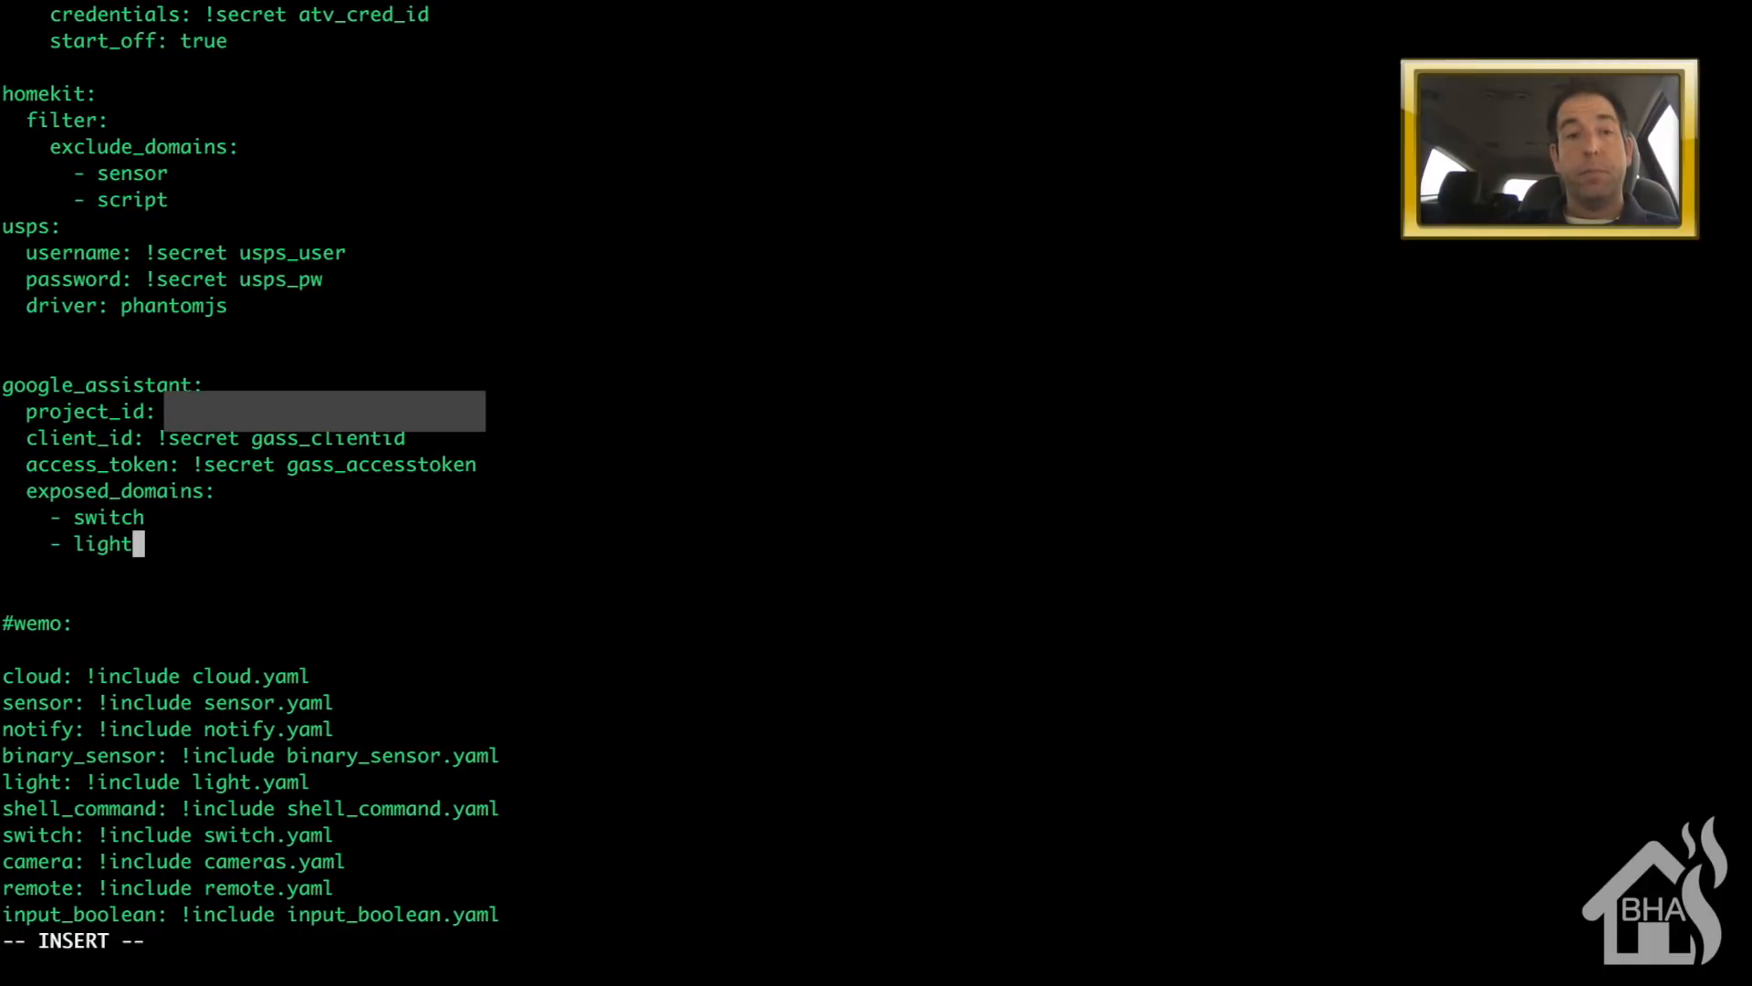
{"action": "key", "text": "Escape"}
{"action": "type", "text": ":wq!"}
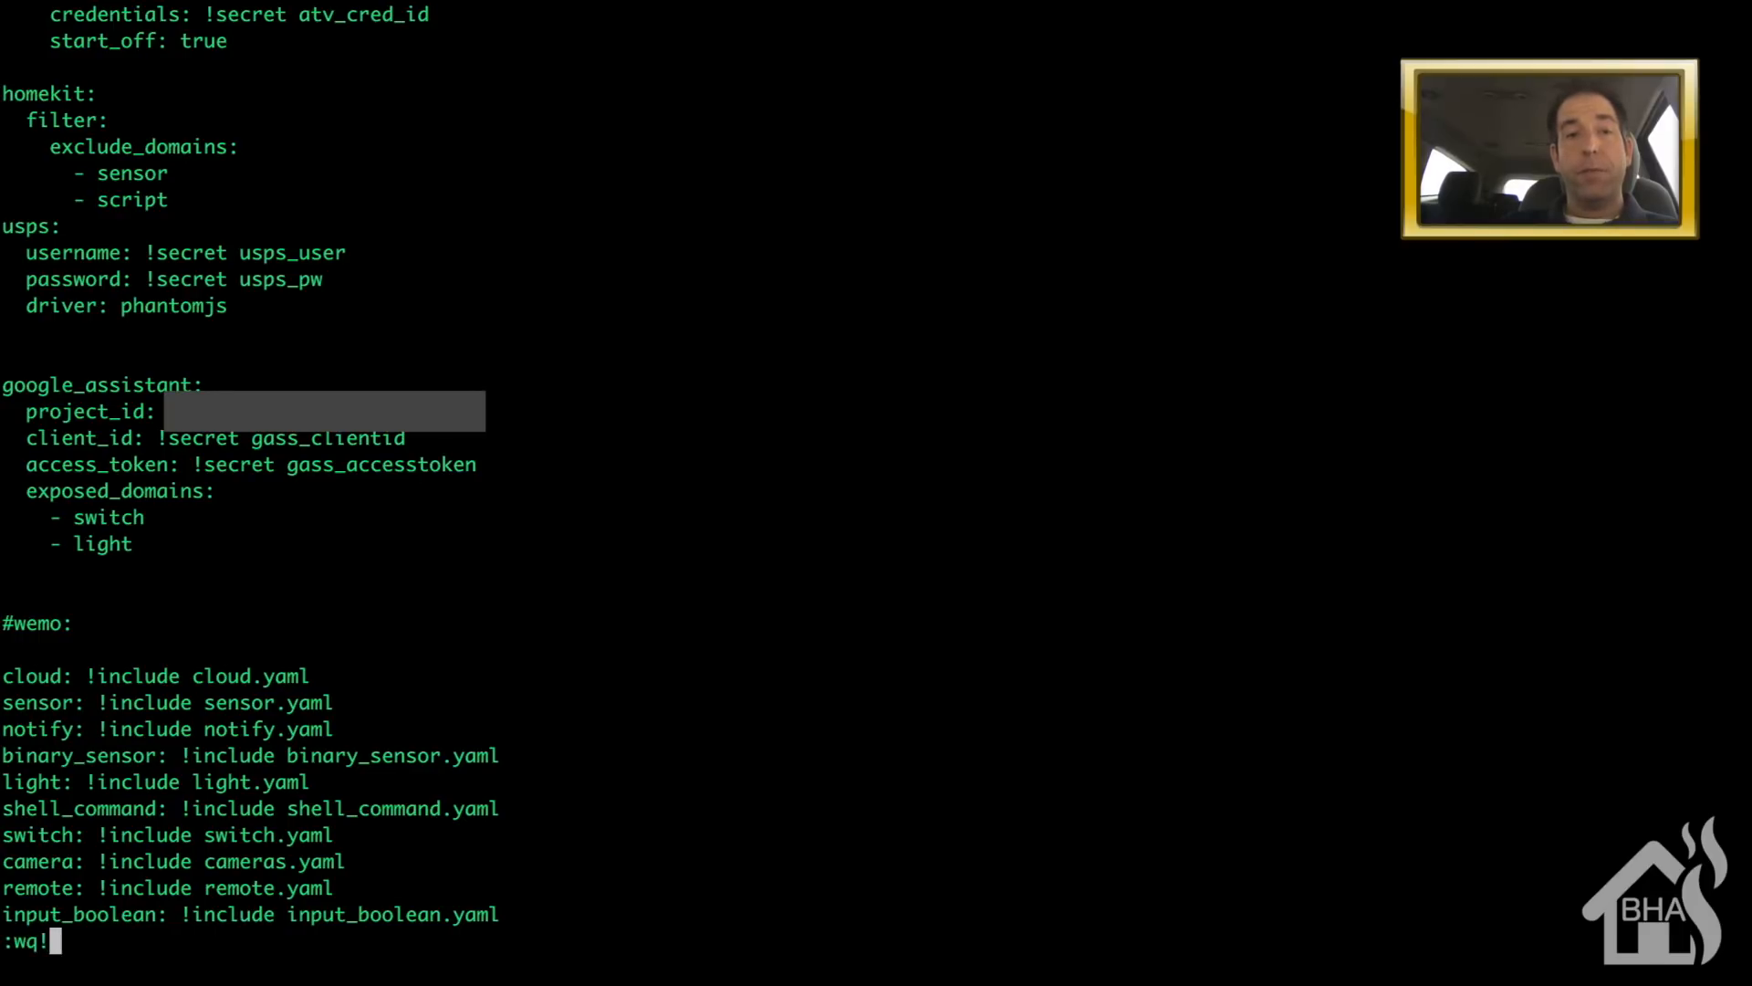
{"action": "key", "text": "Return"}
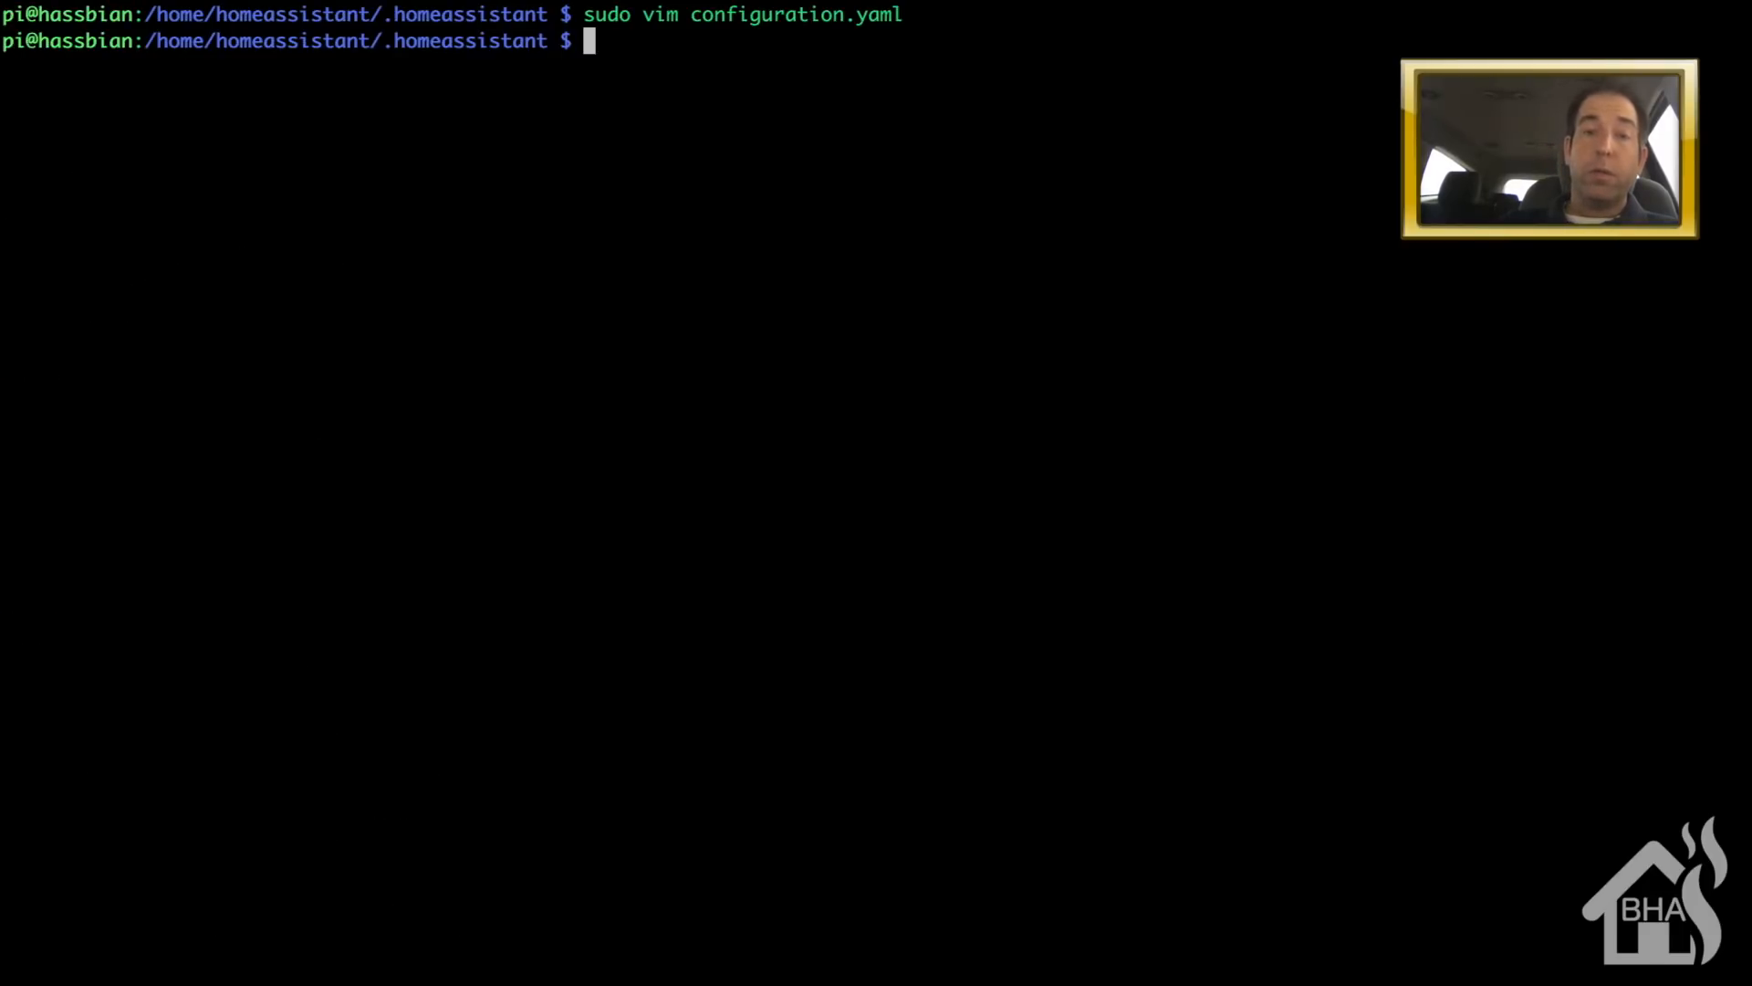
- Enter the sudo systemctl restart command for the home-assistant service
{"action": "type", "text": "sudo system"}
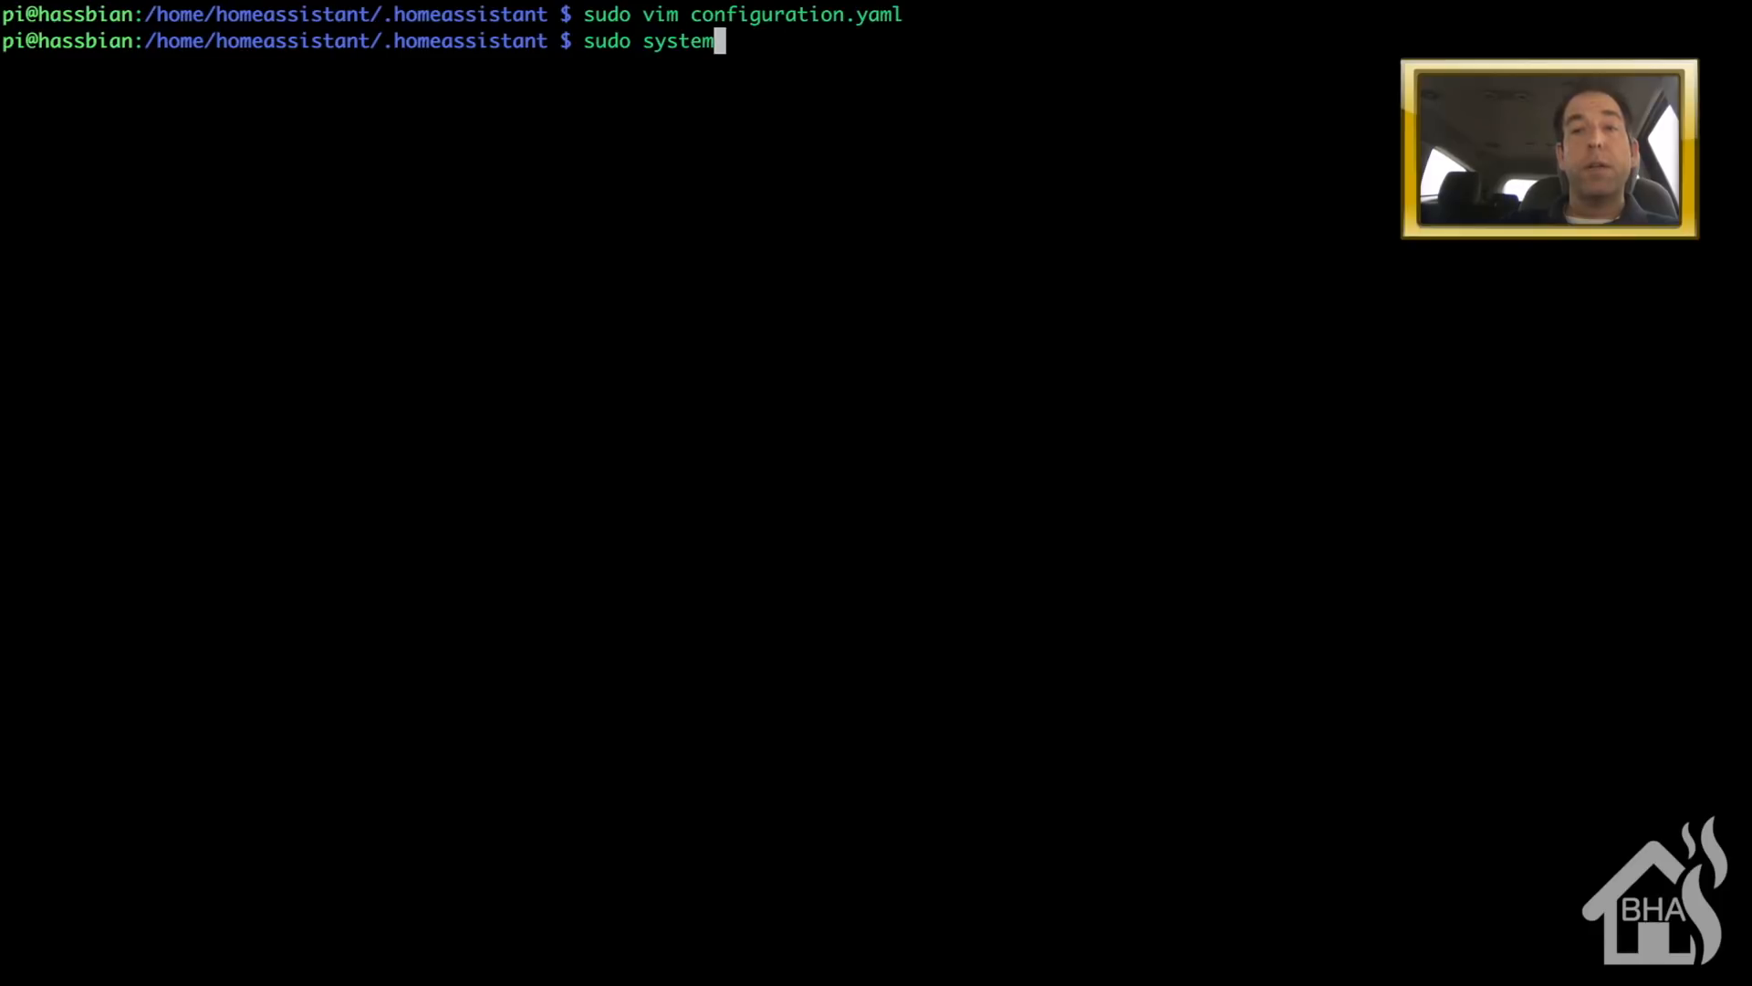
{"action": "type", "text": "ctl resta"}
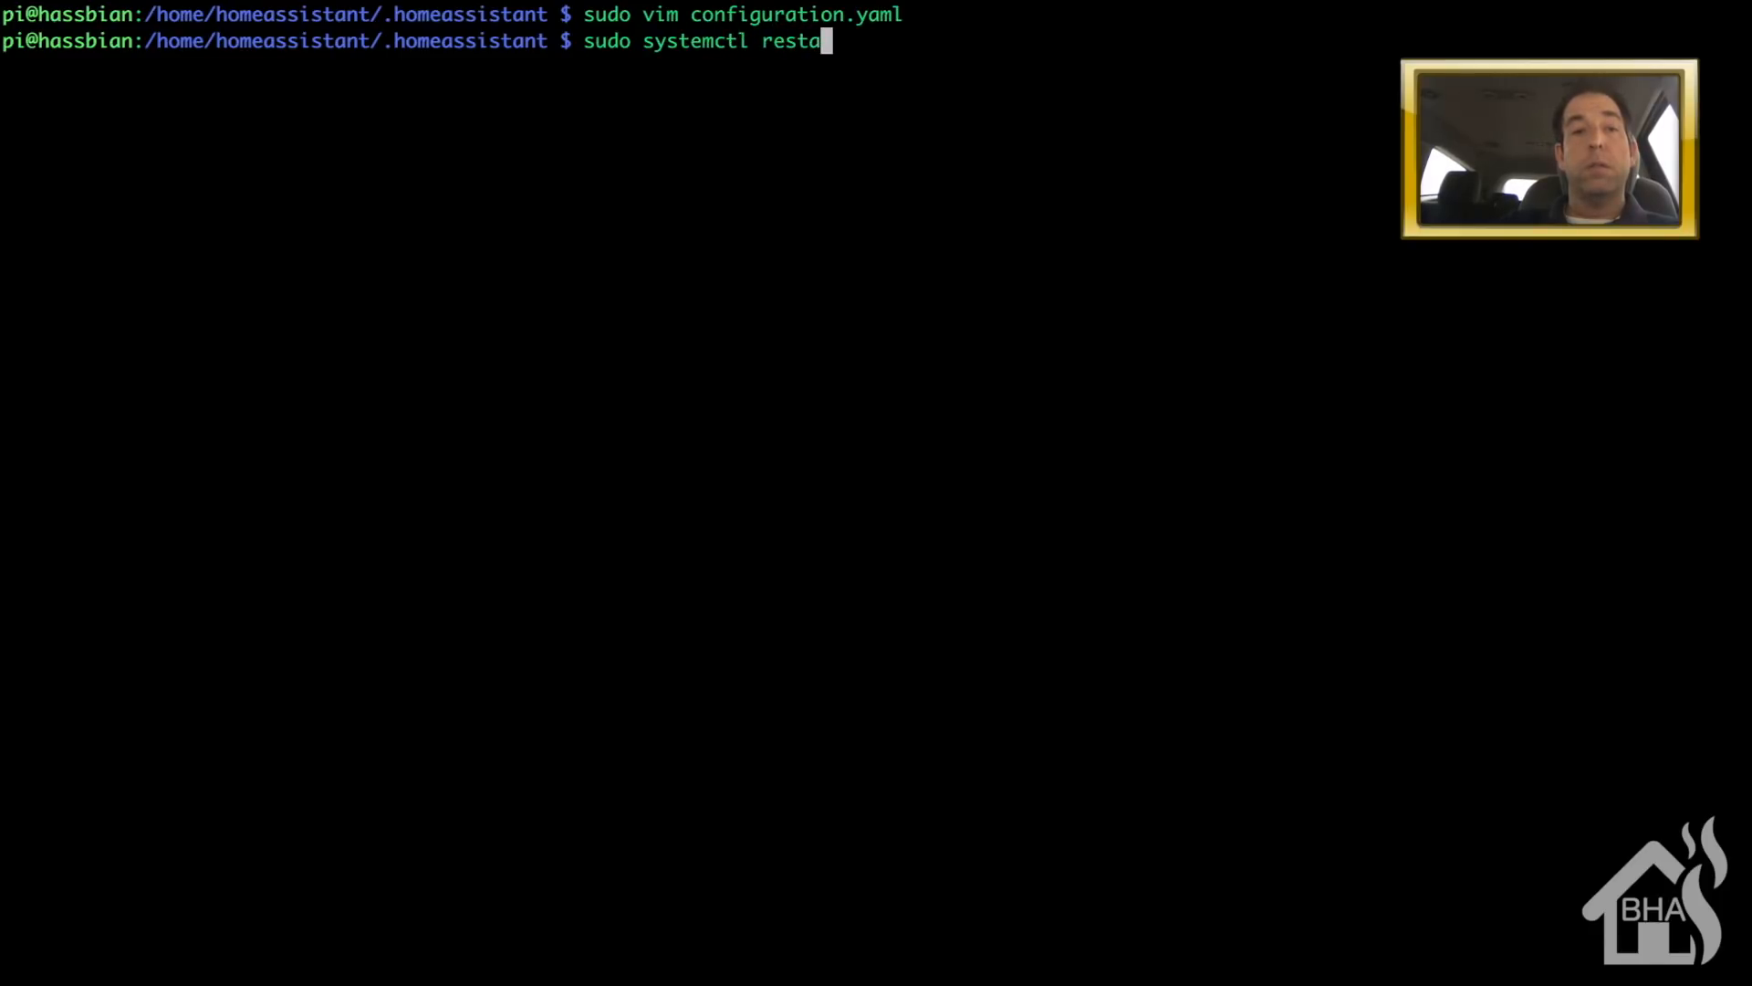
{"action": "type", "text": "rt home-as"}
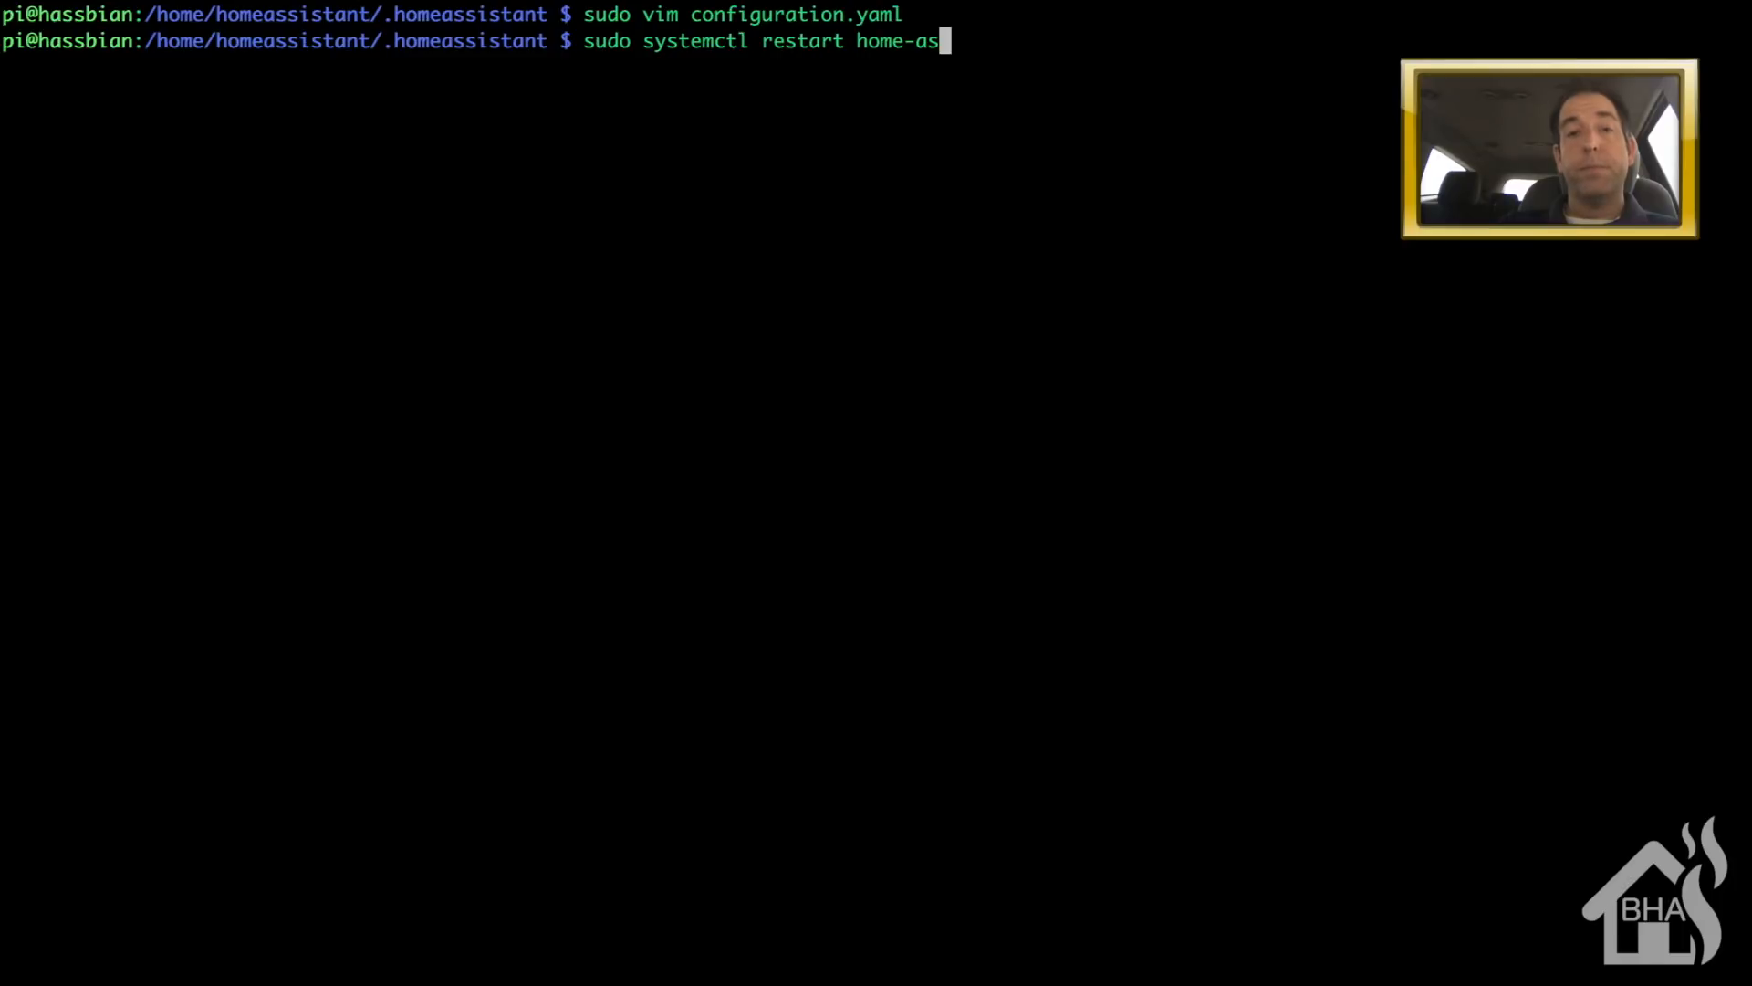
{"action": "key", "text": "Tab"}
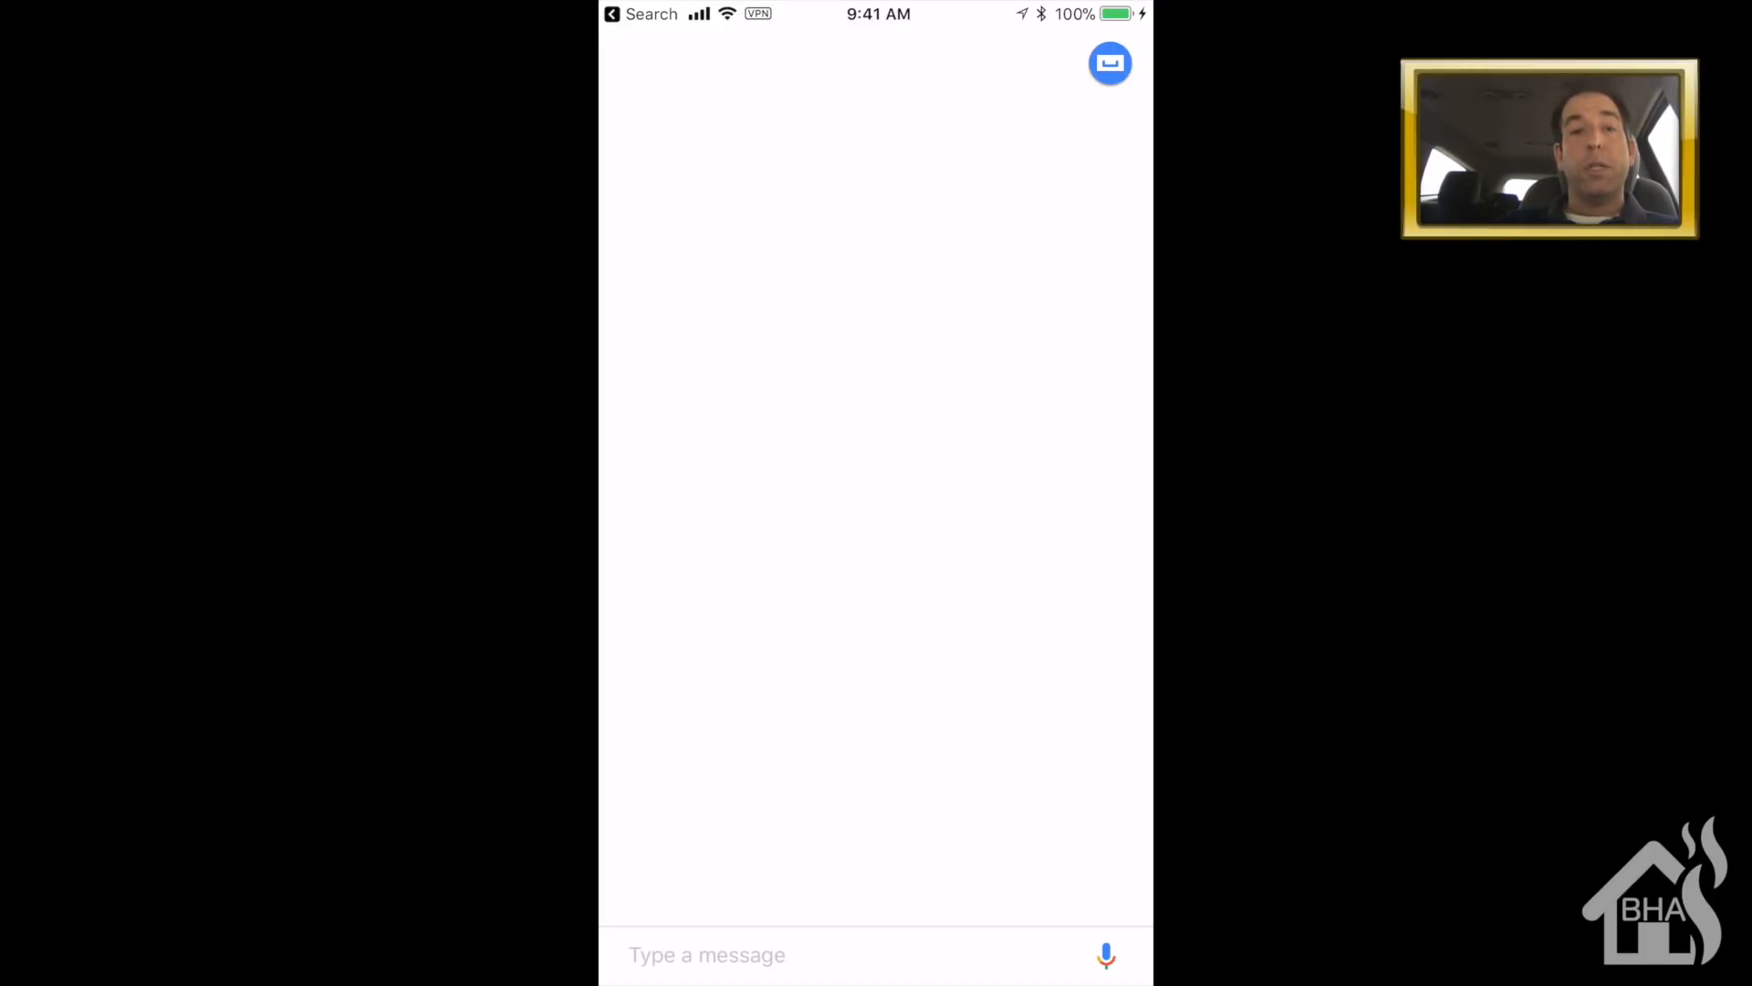
- Go to the Assistant settings and open Home control
{"action": "left_click", "coordinate": [1110, 64]}
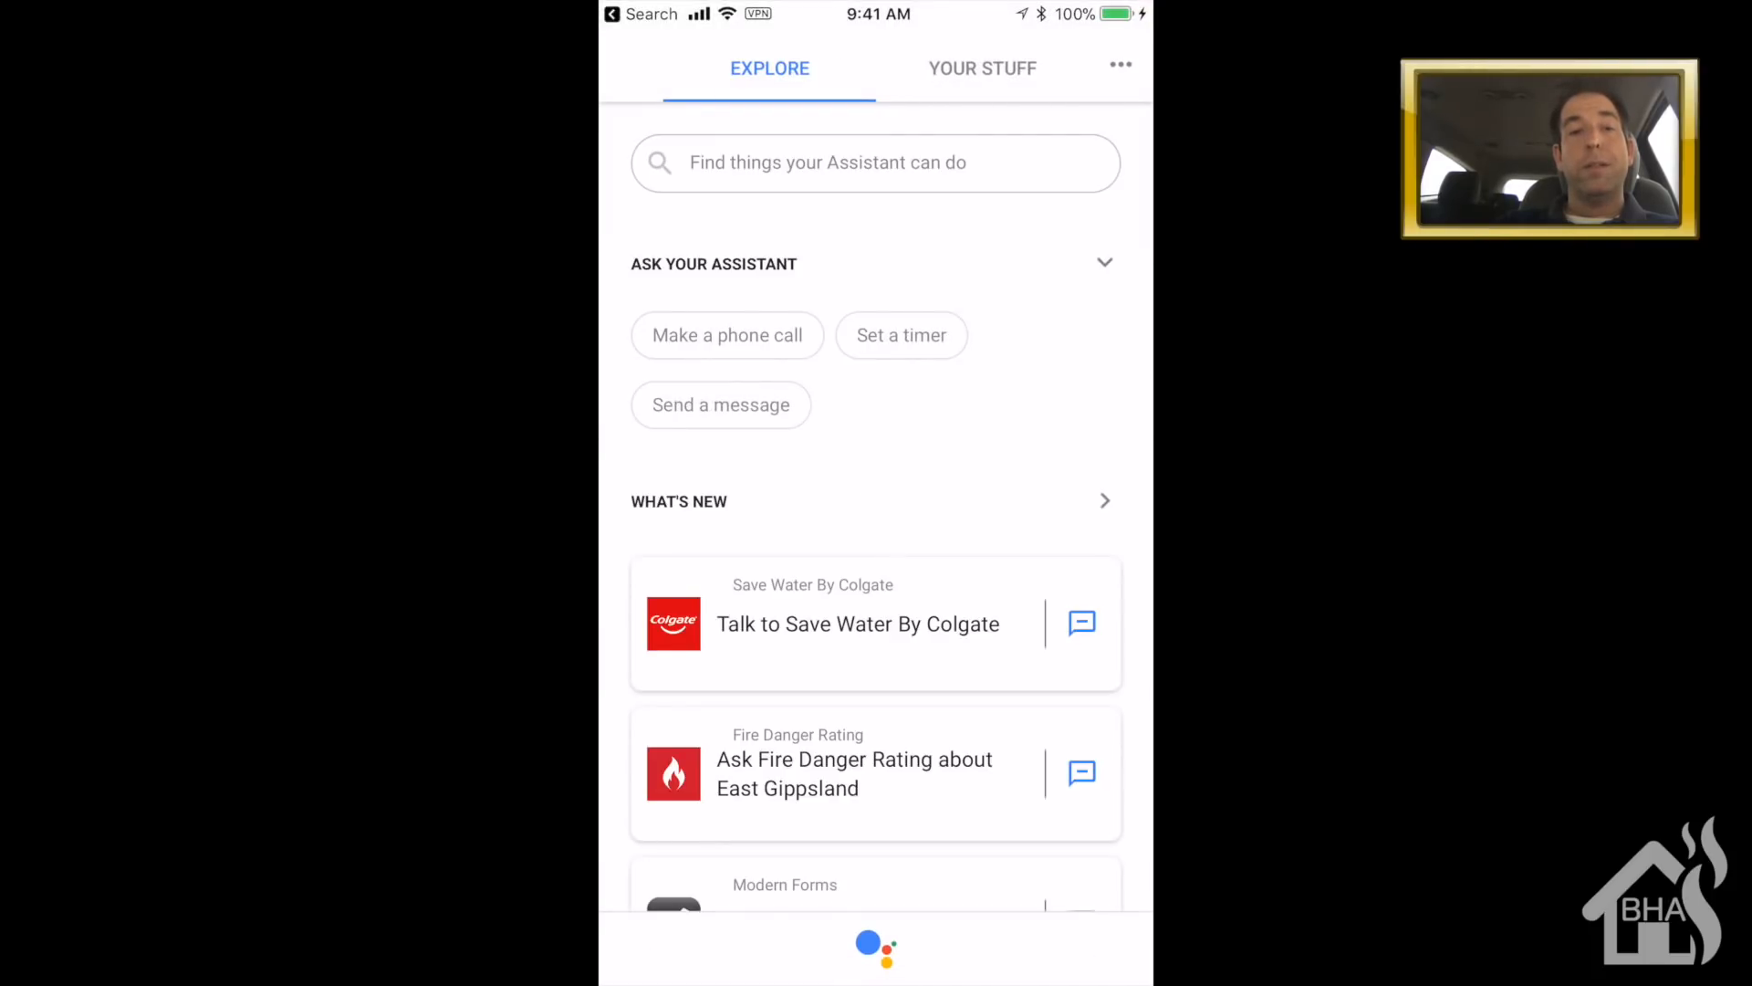
{"action": "left_click", "coordinate": [1120, 65]}
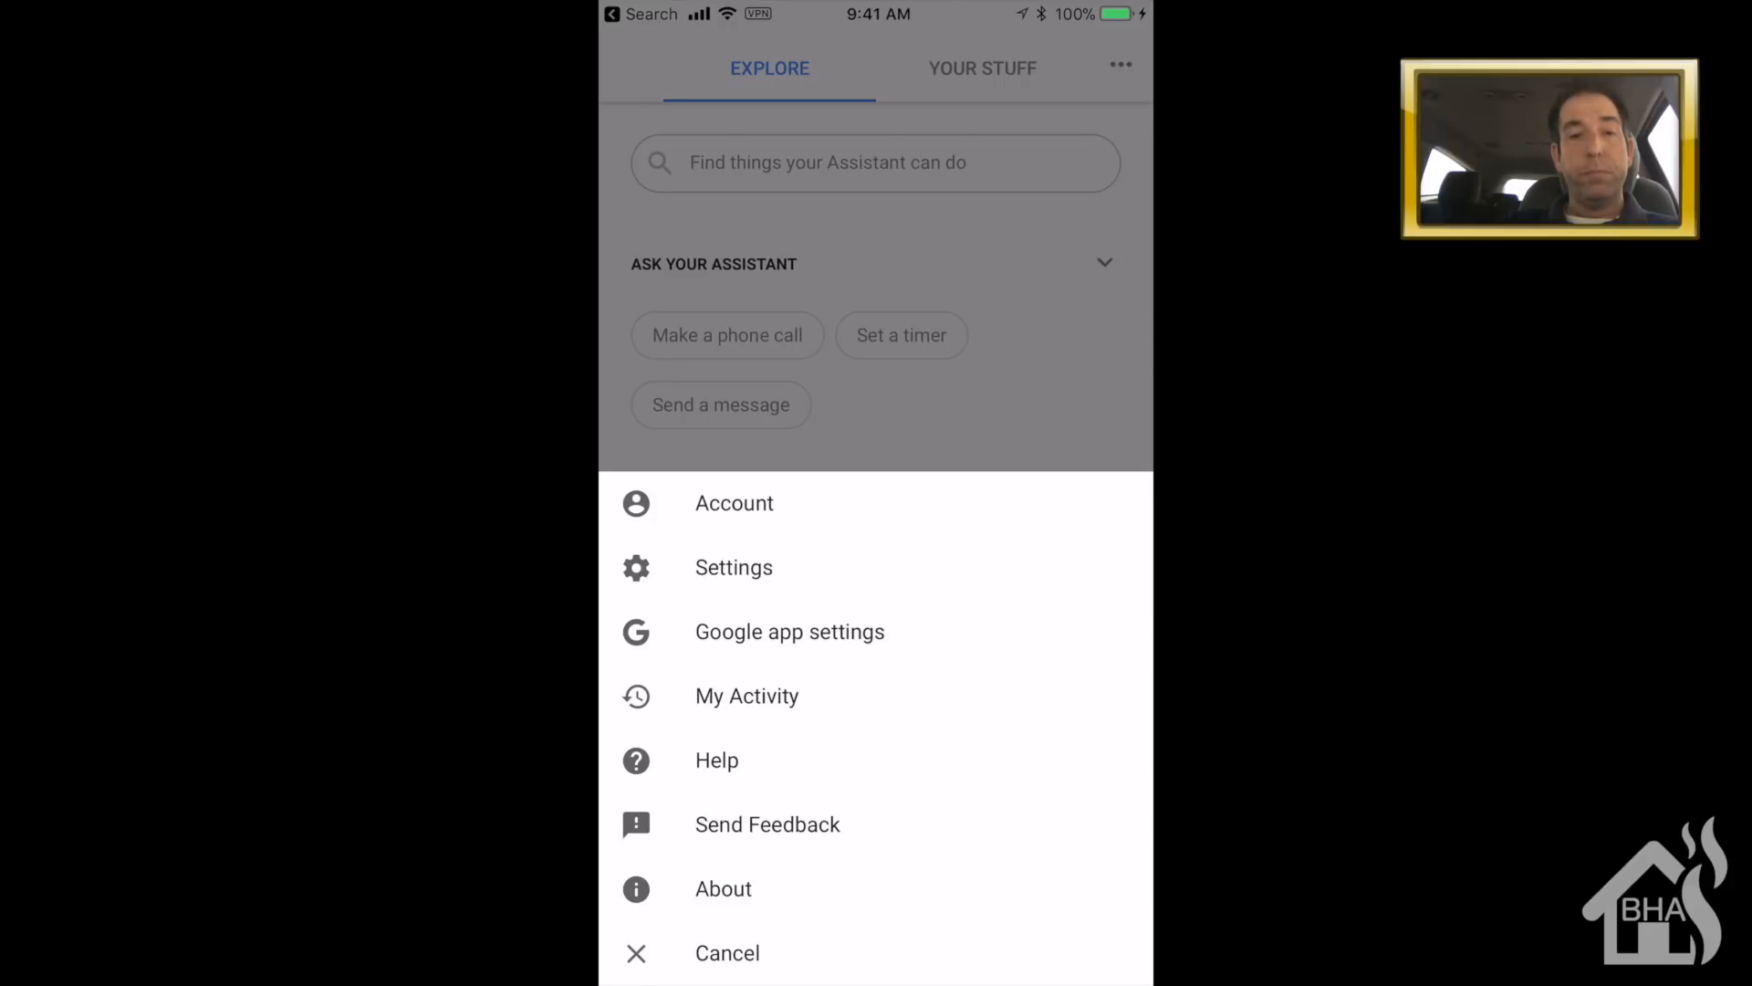
{"action": "left_click", "coordinate": [734, 567]}
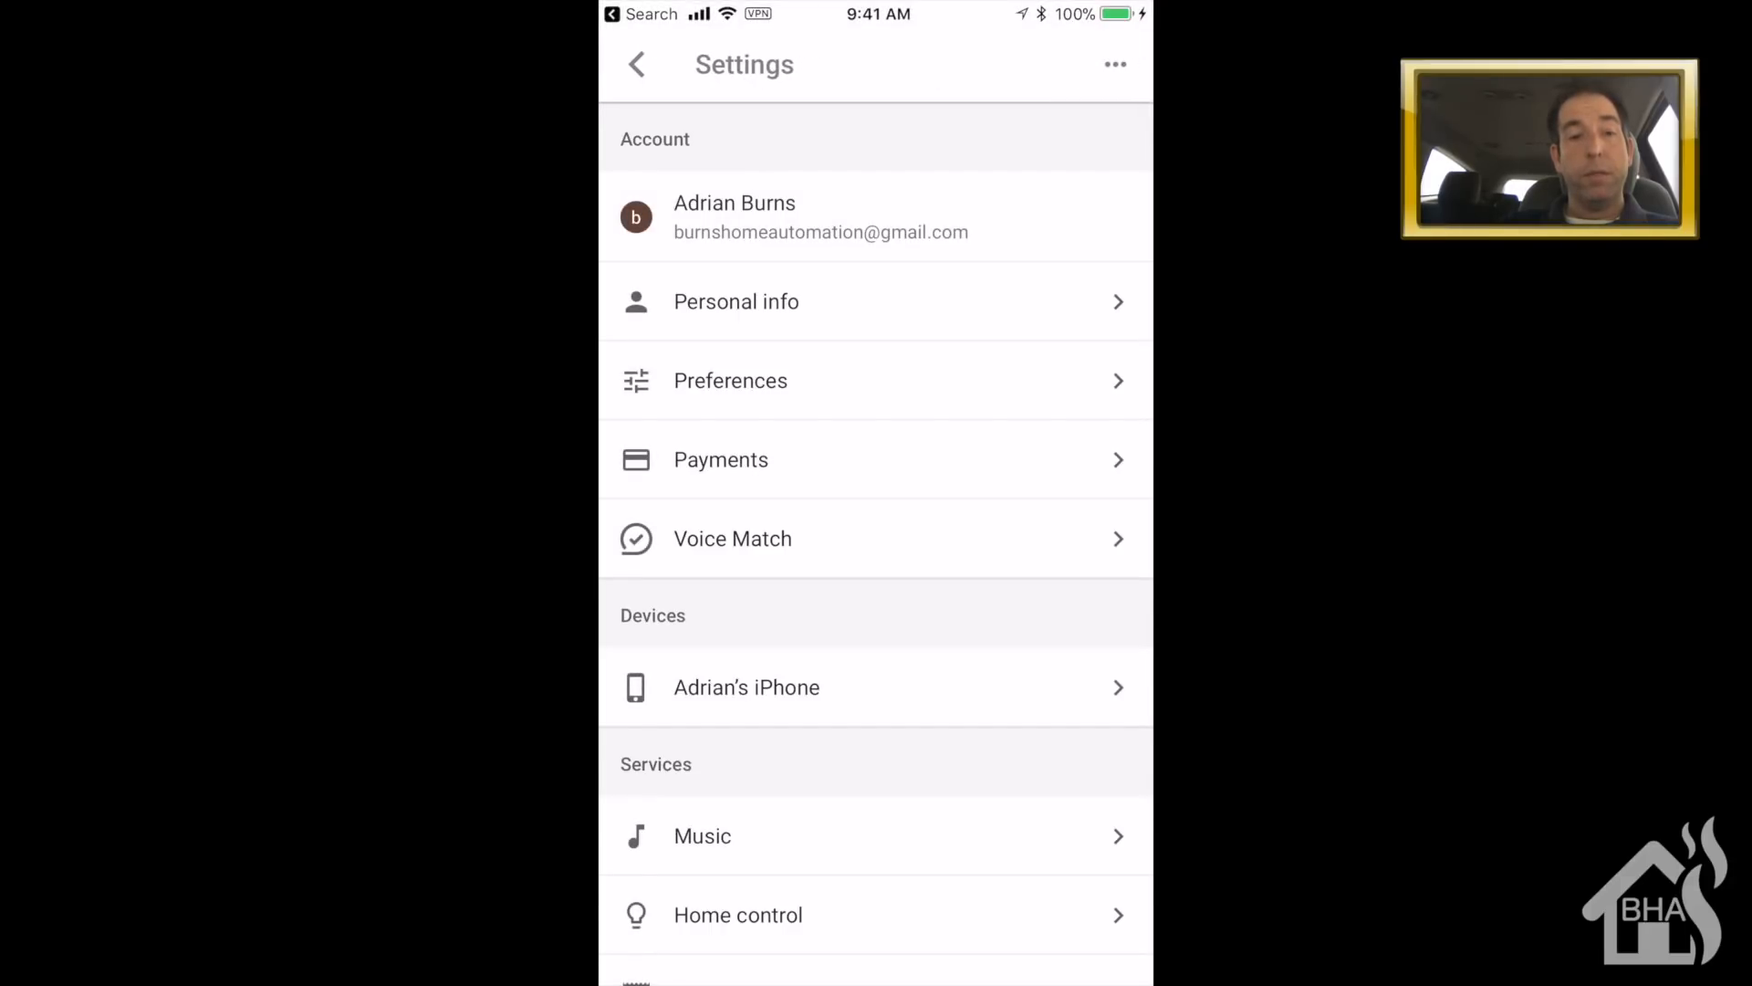
{"action": "scroll", "coordinate": [876, 548], "scroll_direction": "down", "scroll_amount": 5}
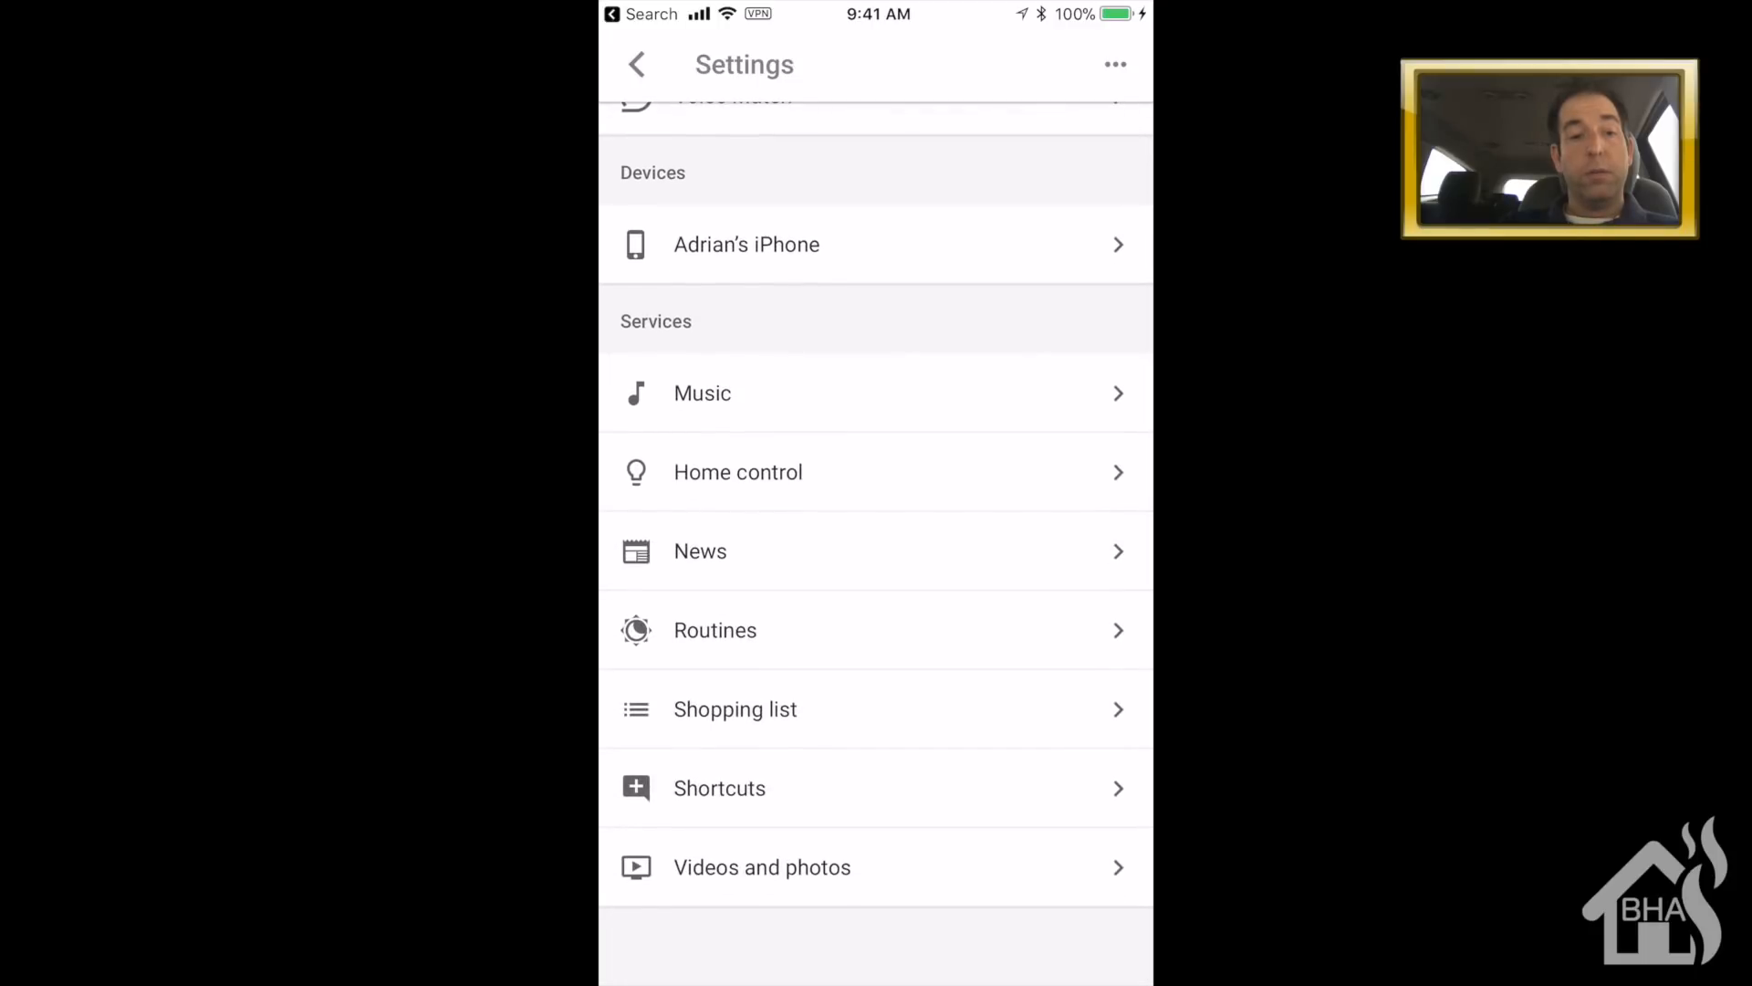
{"action": "left_click", "coordinate": [739, 472]}
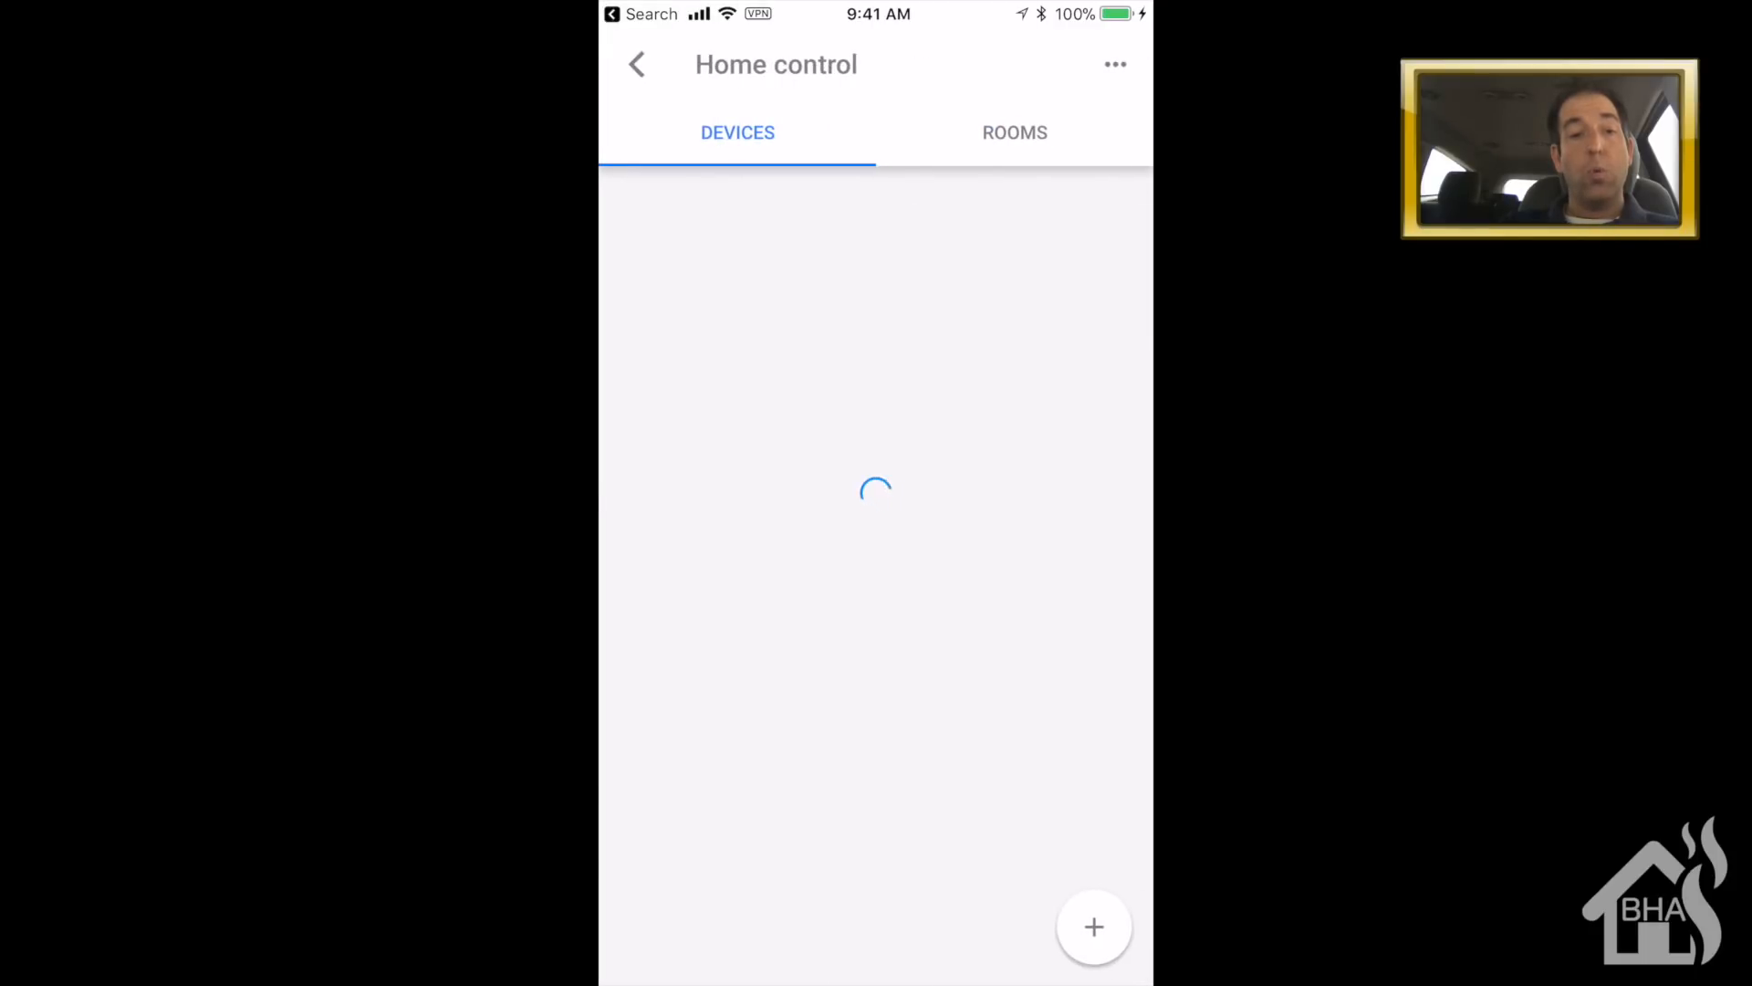
- Add the [test] hass-test service, skip room assignment, and return from the device list
{"action": "left_click", "coordinate": [1094, 926]}
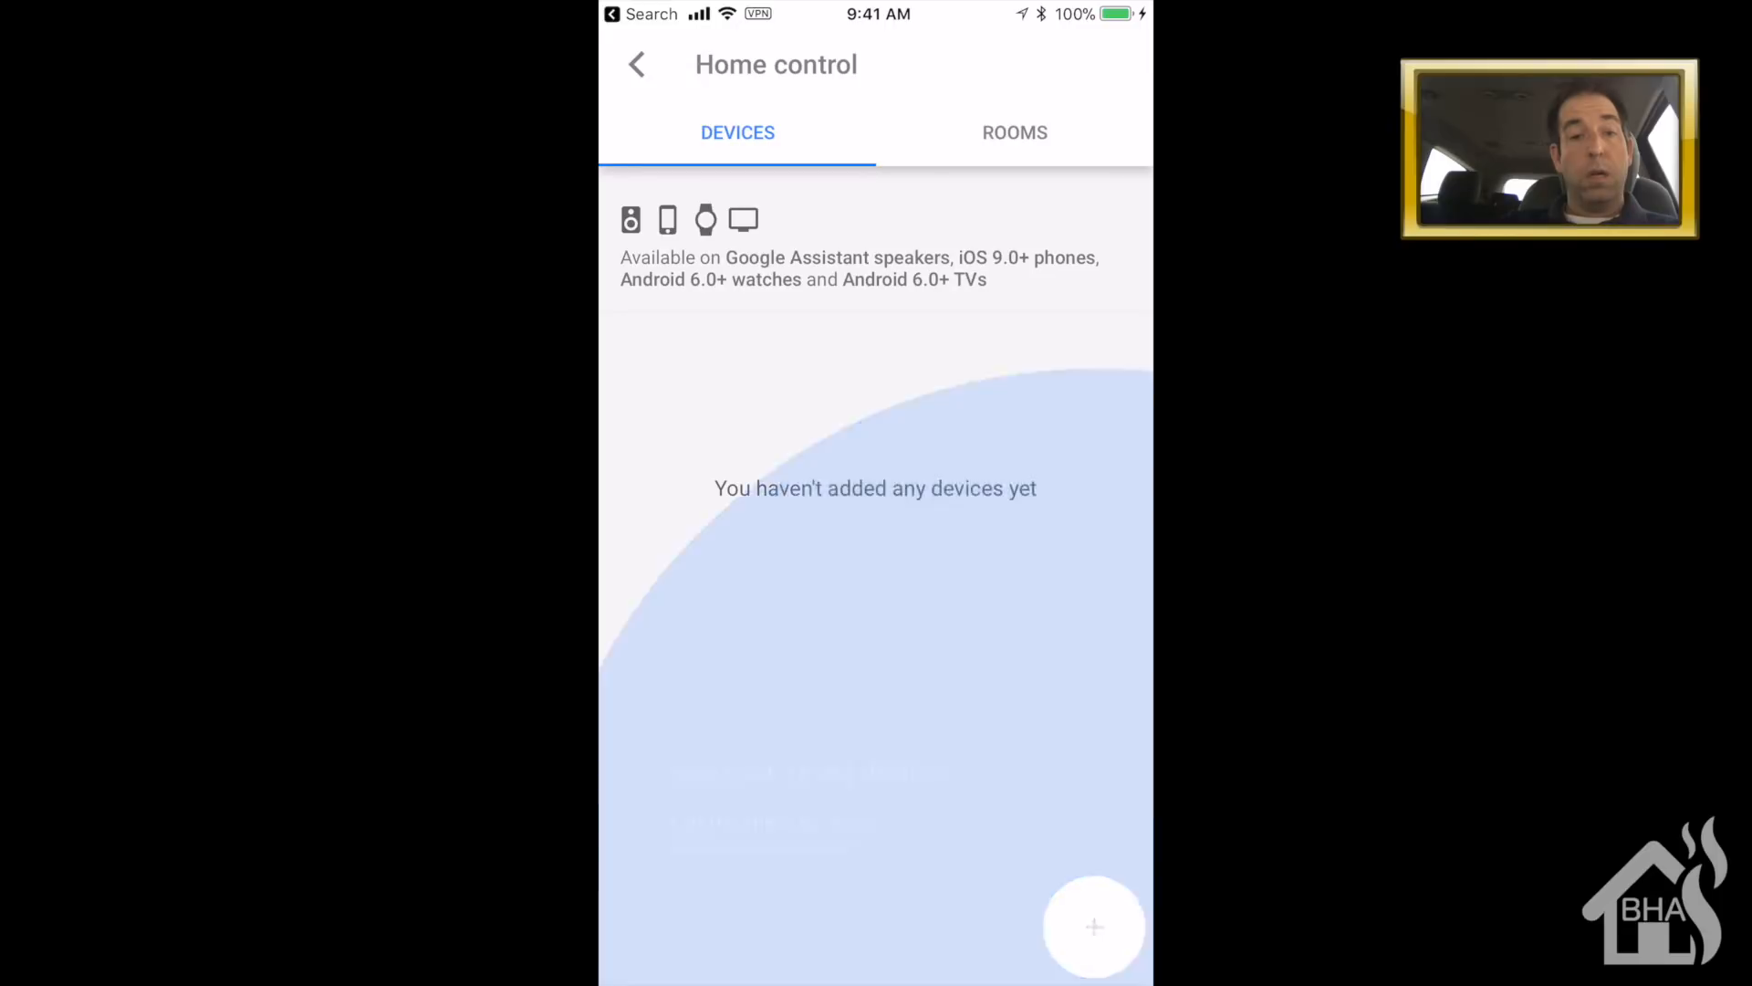
{"action": "left_click", "coordinate": [765, 202]}
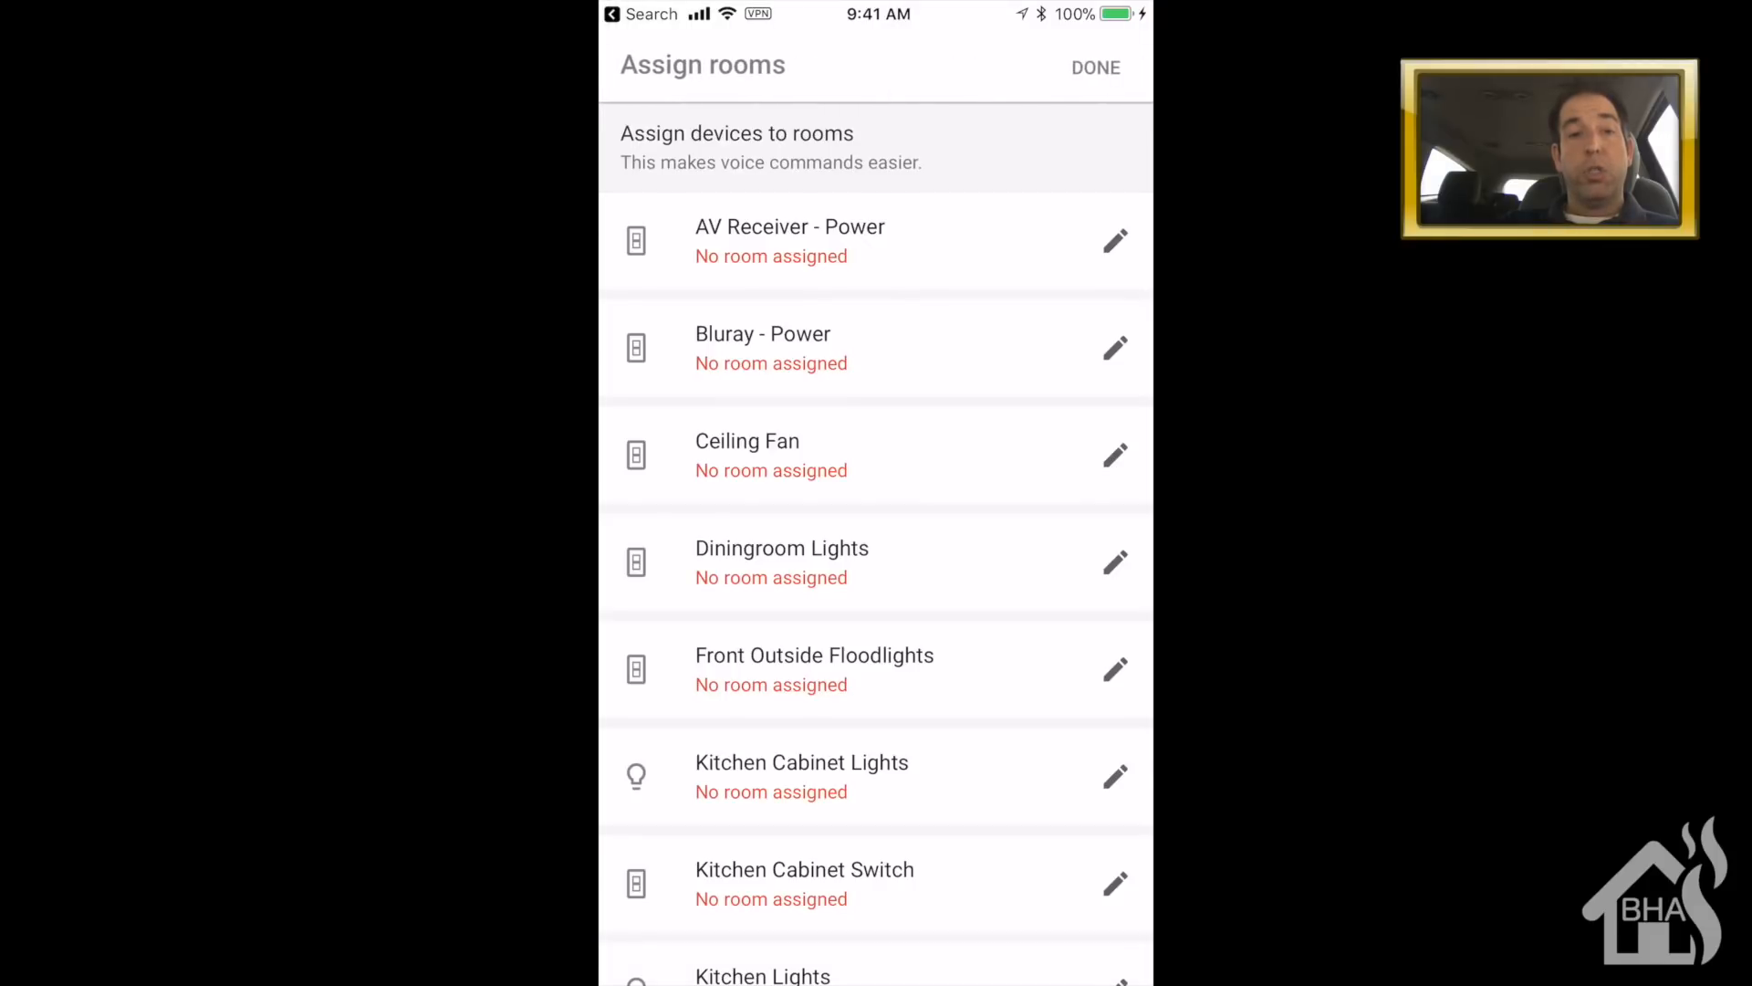
{"action": "scroll", "coordinate": [876, 543], "scroll_direction": "down", "scroll_amount": 13}
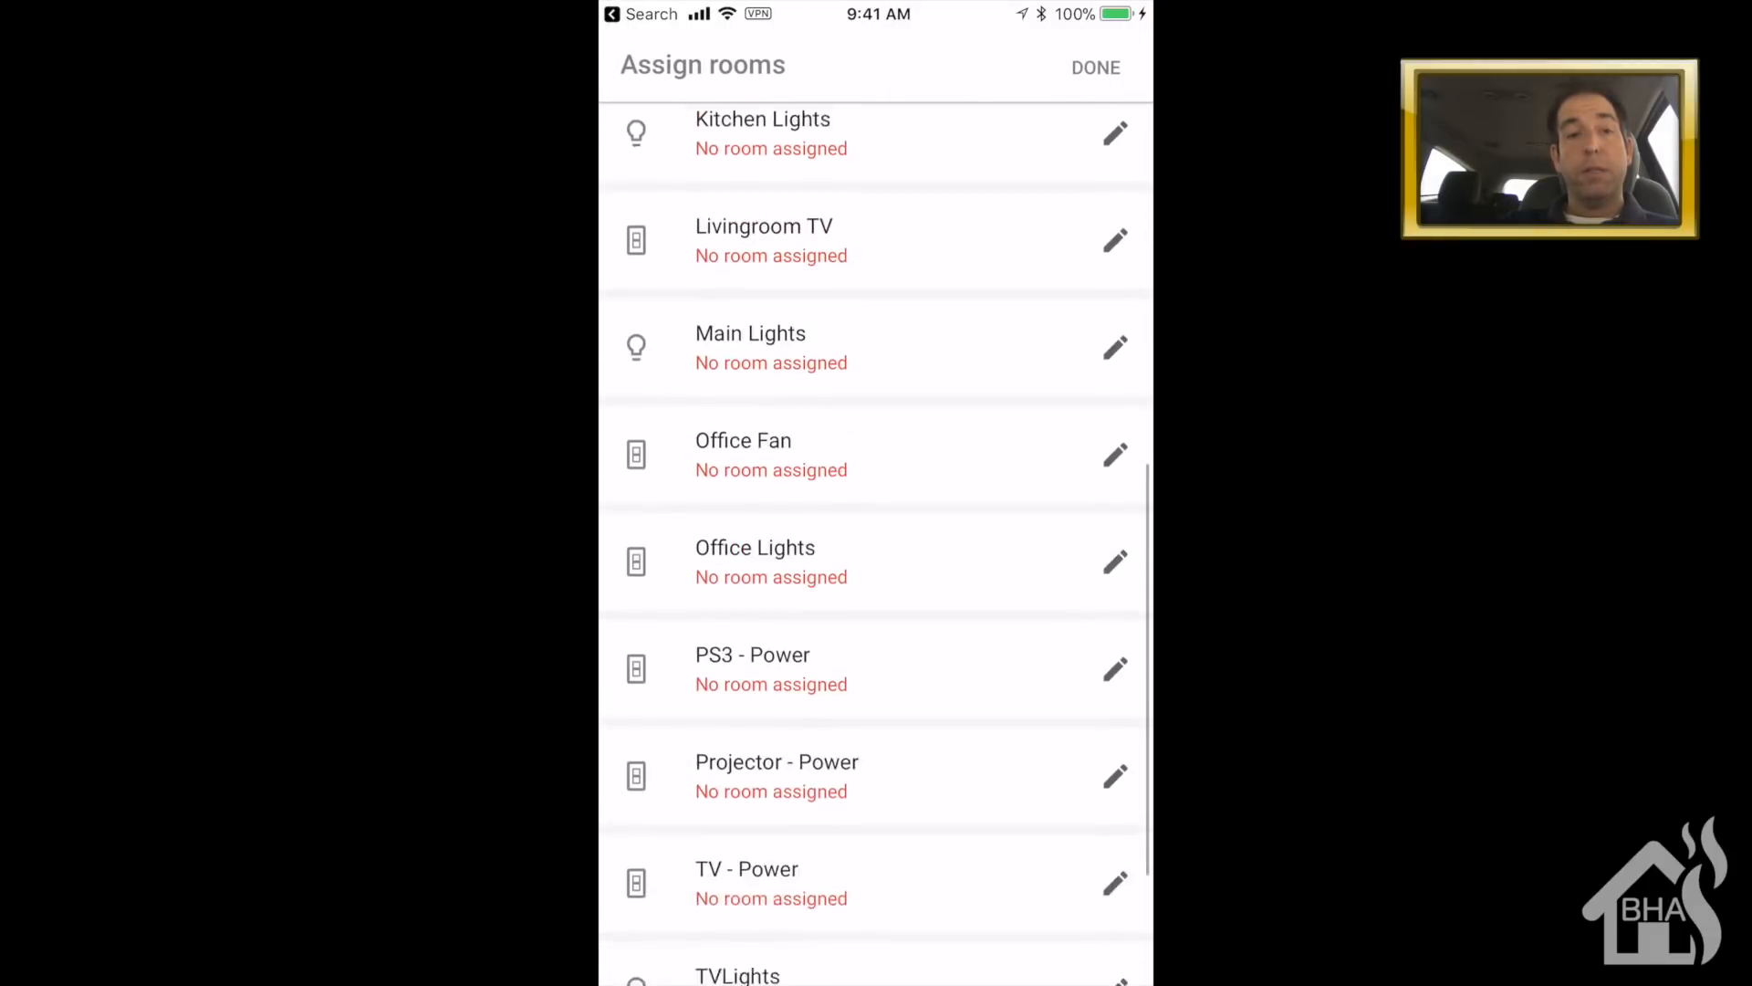
{"action": "scroll", "coordinate": [876, 543], "scroll_direction": "up", "scroll_amount": 10}
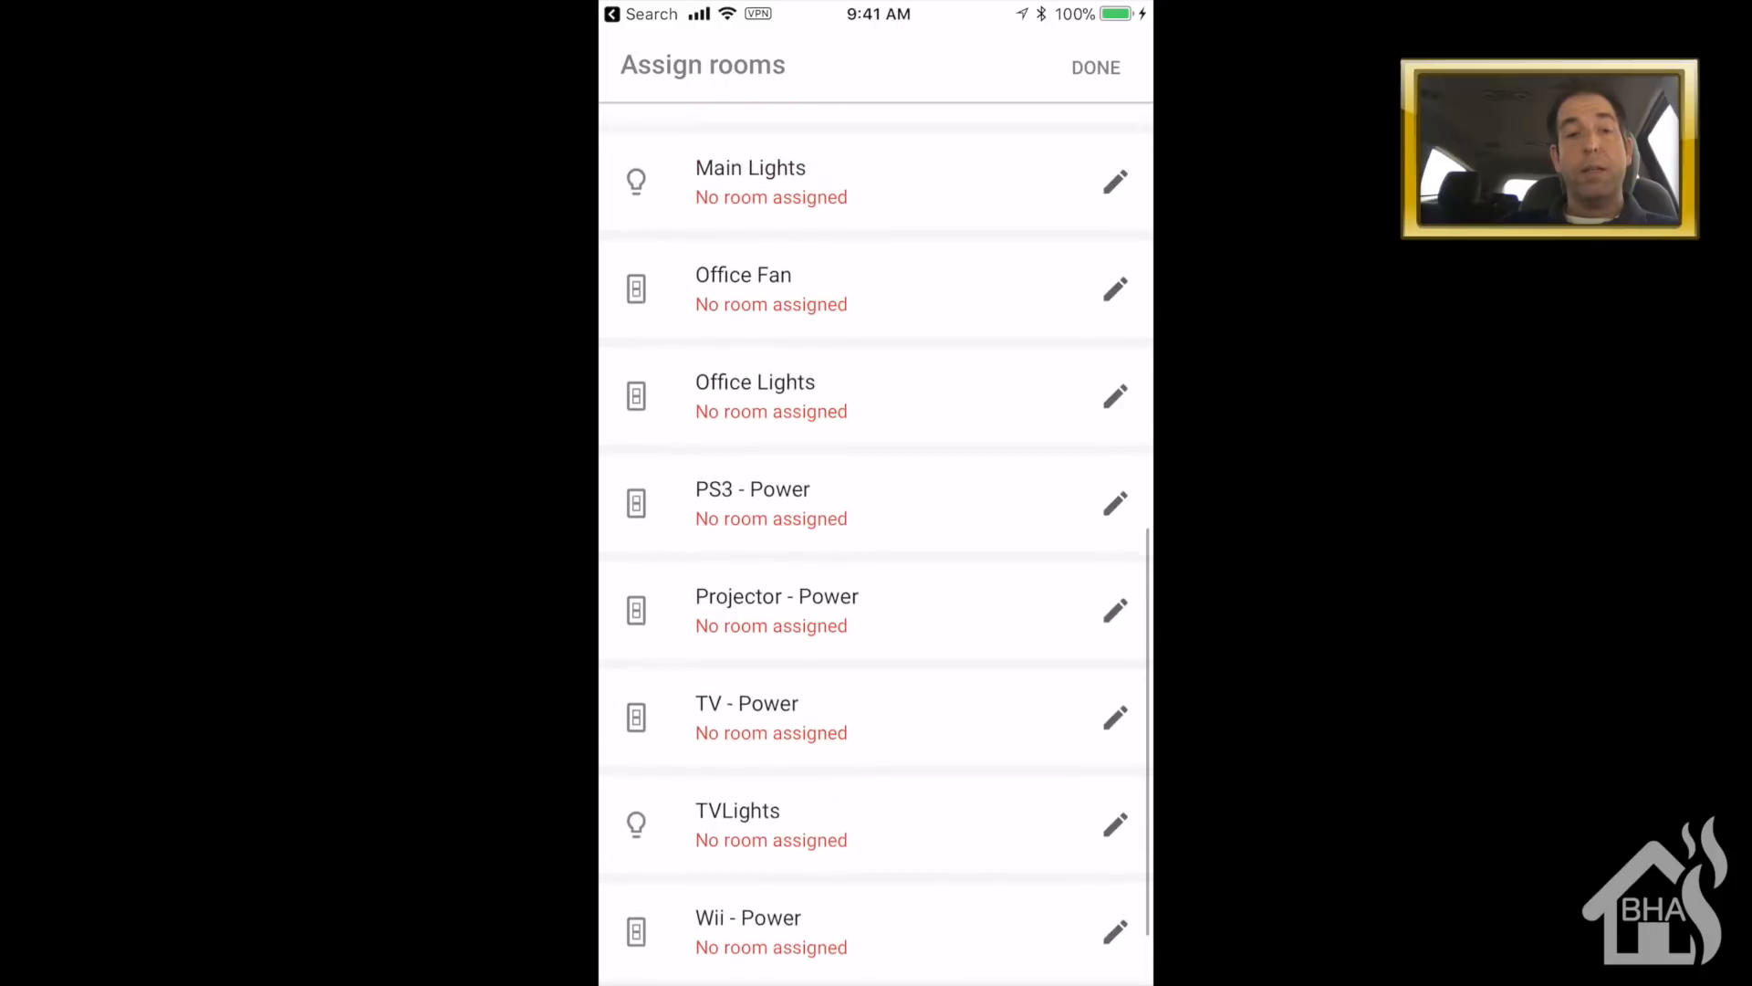
{"action": "scroll", "coordinate": [876, 542], "scroll_direction": "up", "scroll_amount": 5}
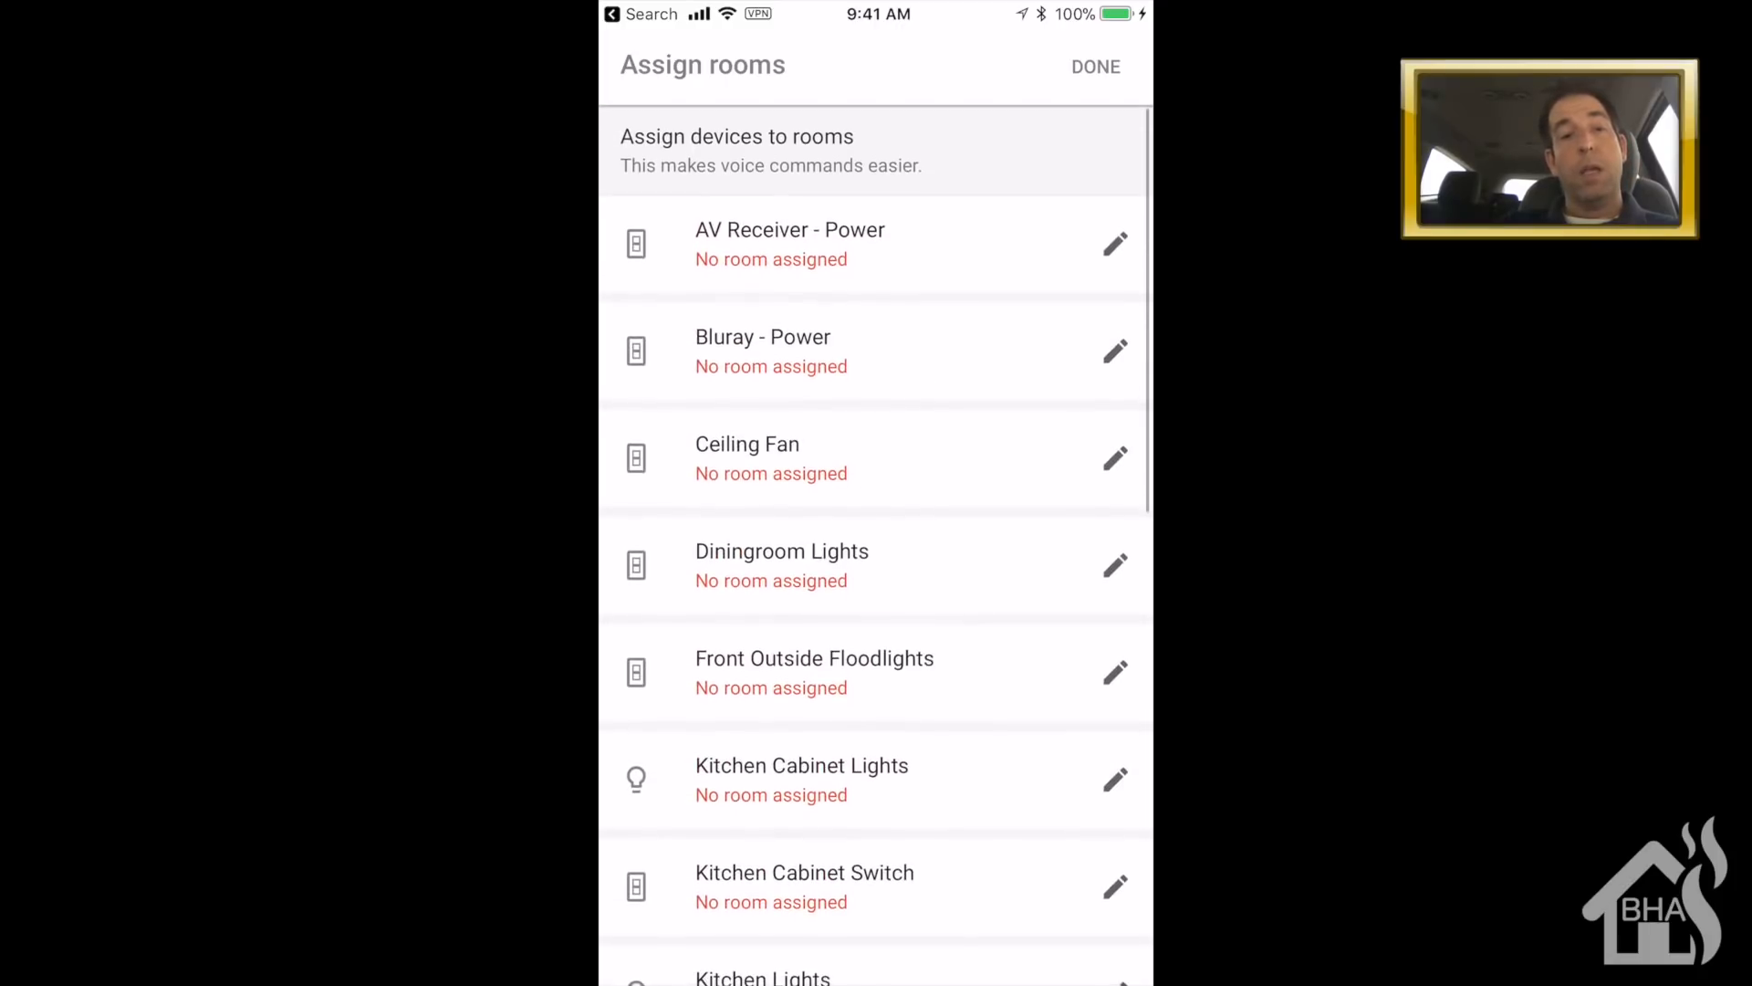
{"action": "left_click", "coordinate": [1096, 67]}
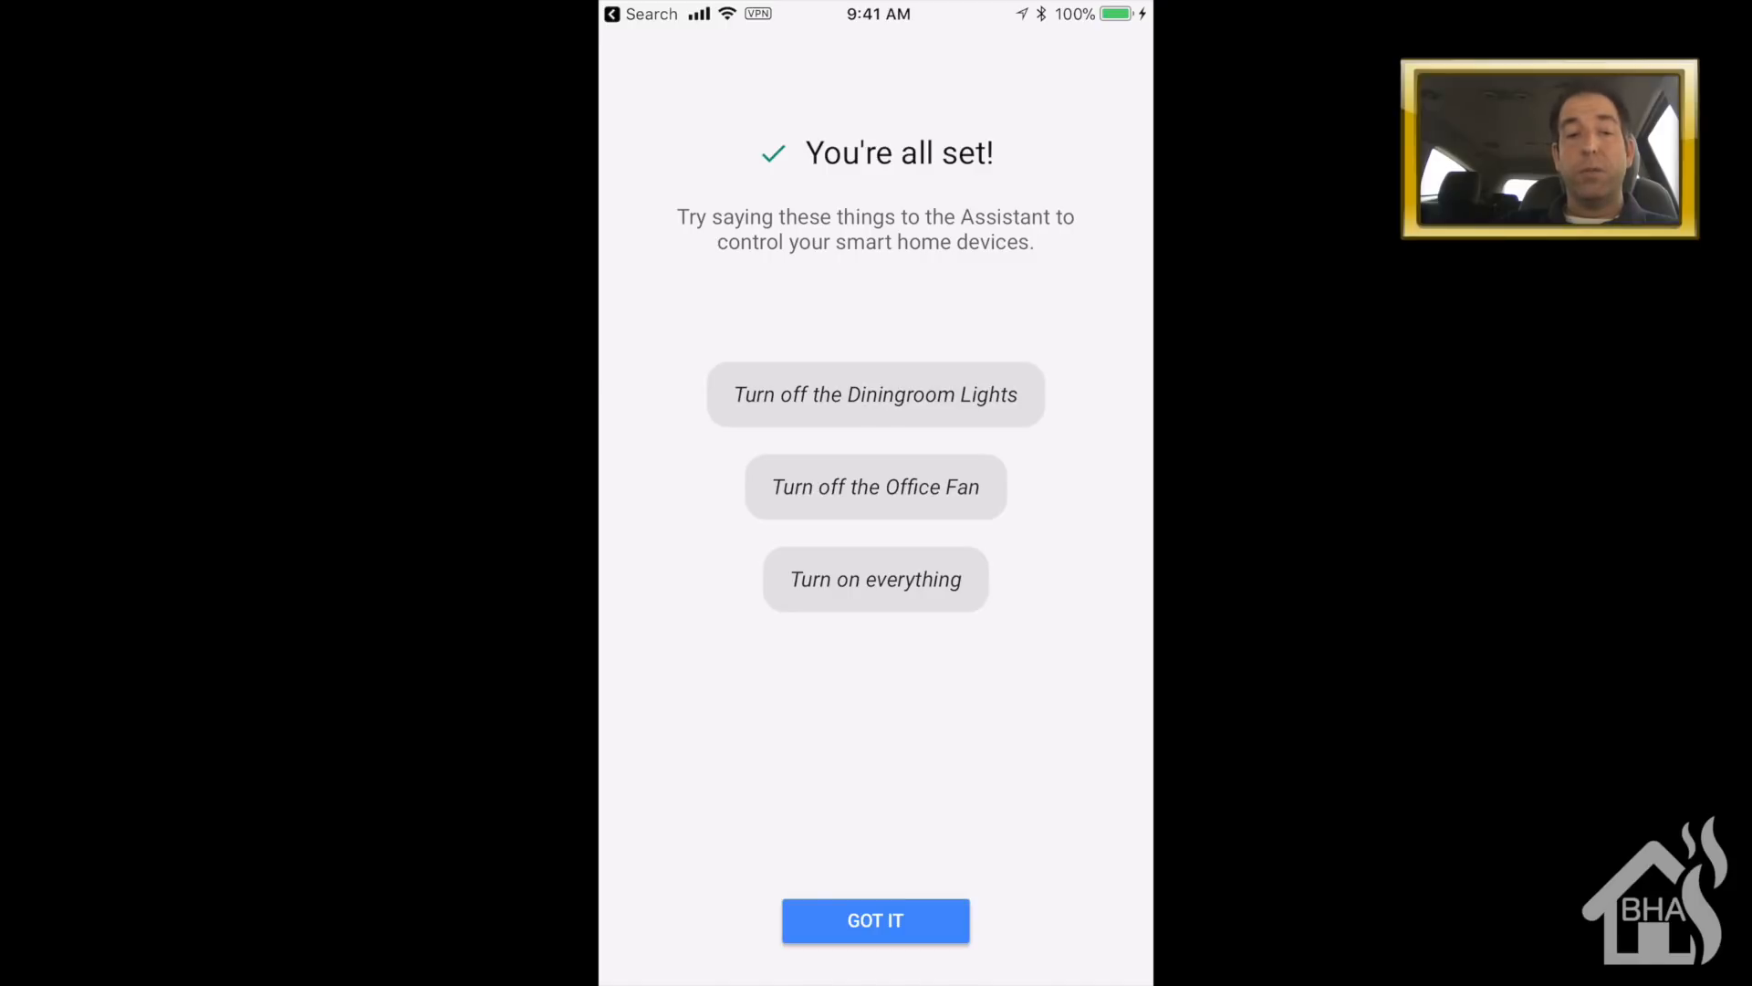
{"action": "left_click", "coordinate": [876, 920]}
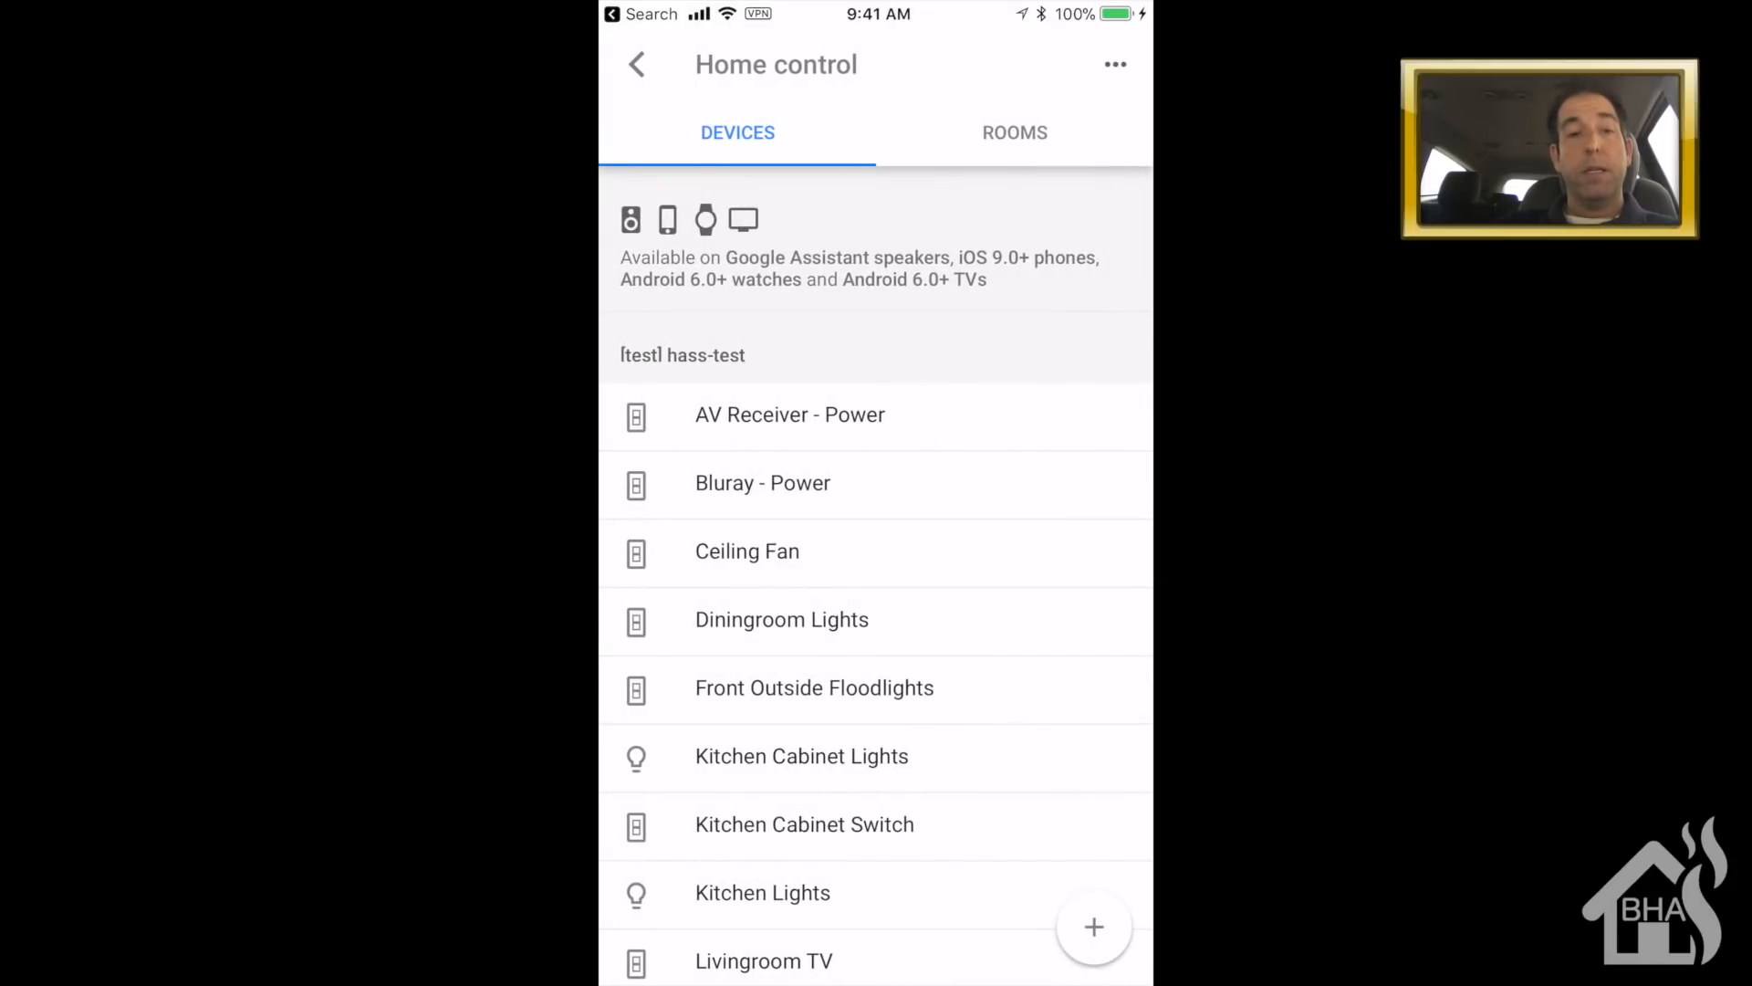
{"action": "left_click", "coordinate": [637, 65]}
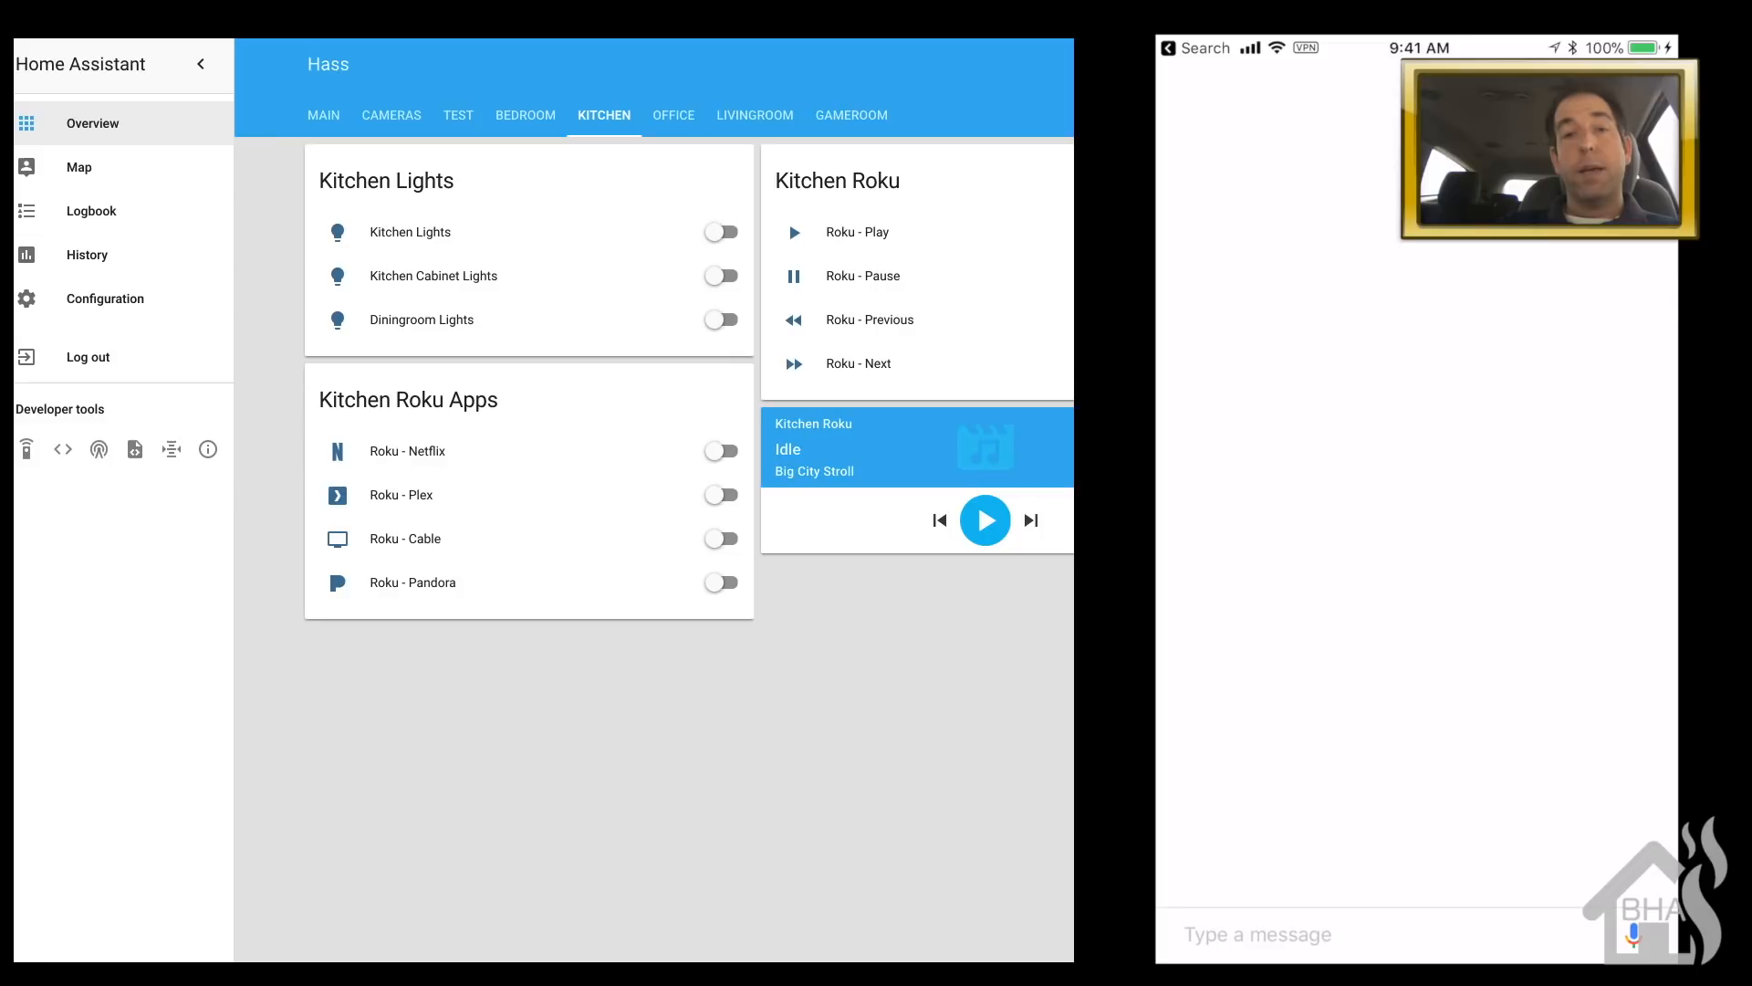
- Send the Assistant the message 'Turn on diningroom lights'
{"action": "left_click", "coordinate": [1258, 934]}
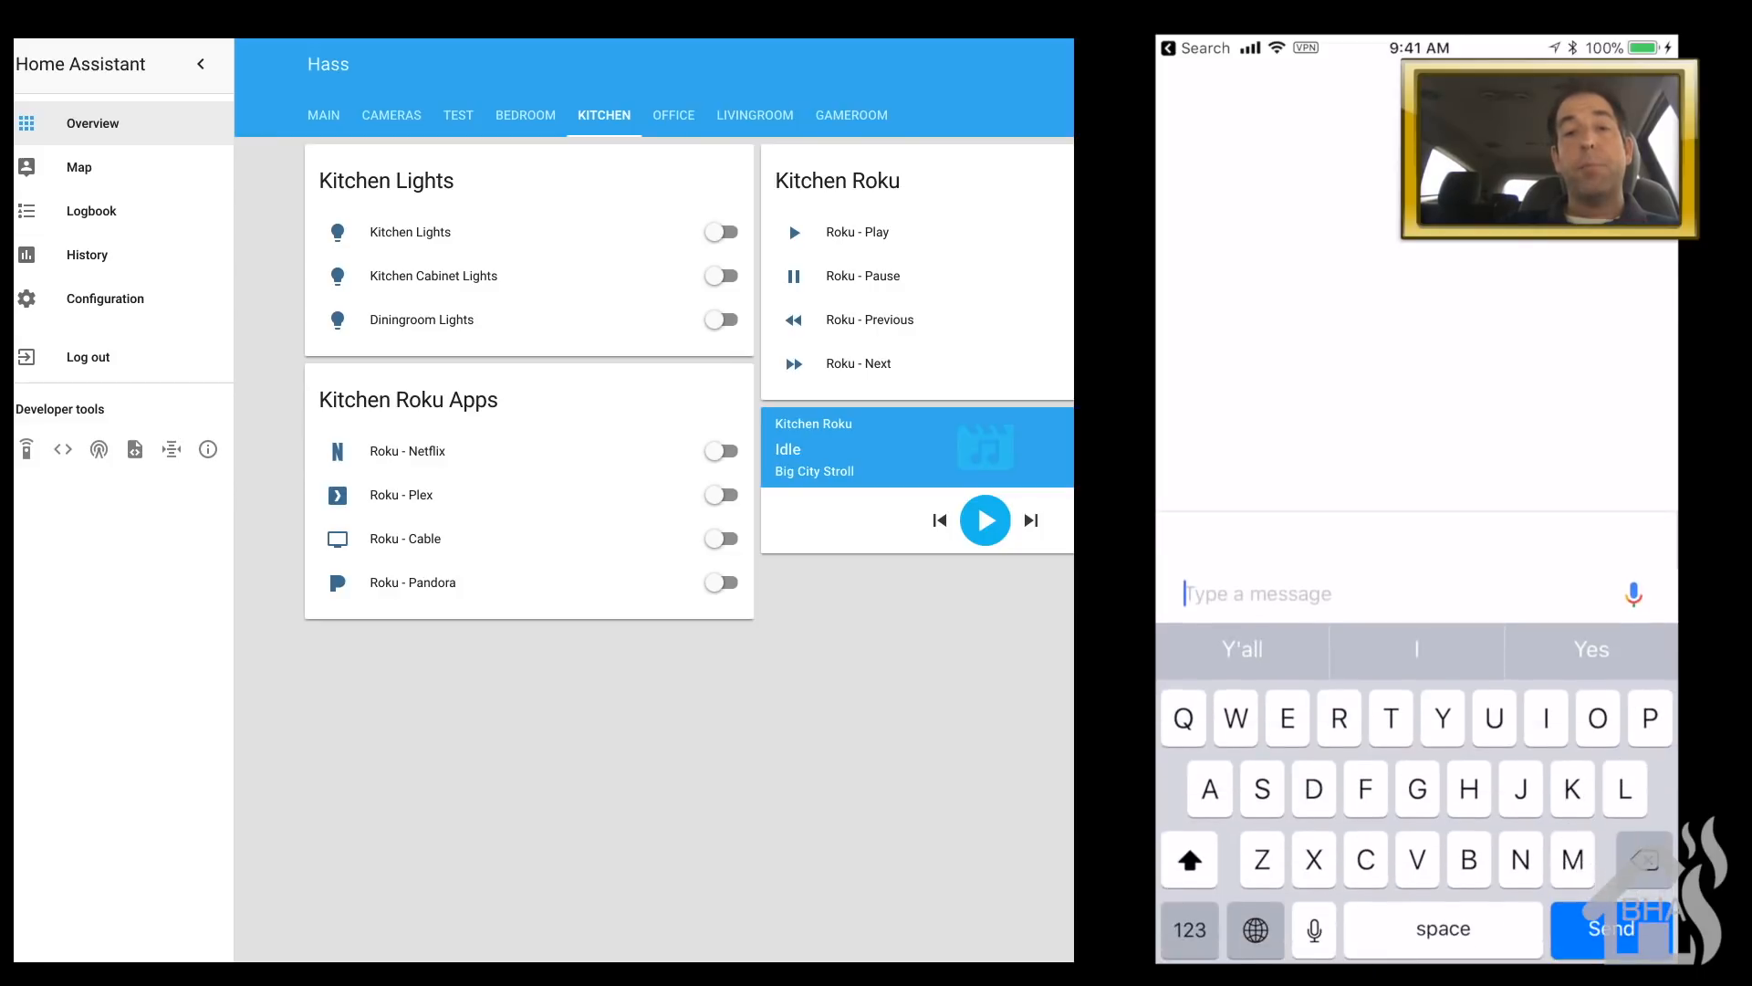
{"action": "type", "text": "Tue"}
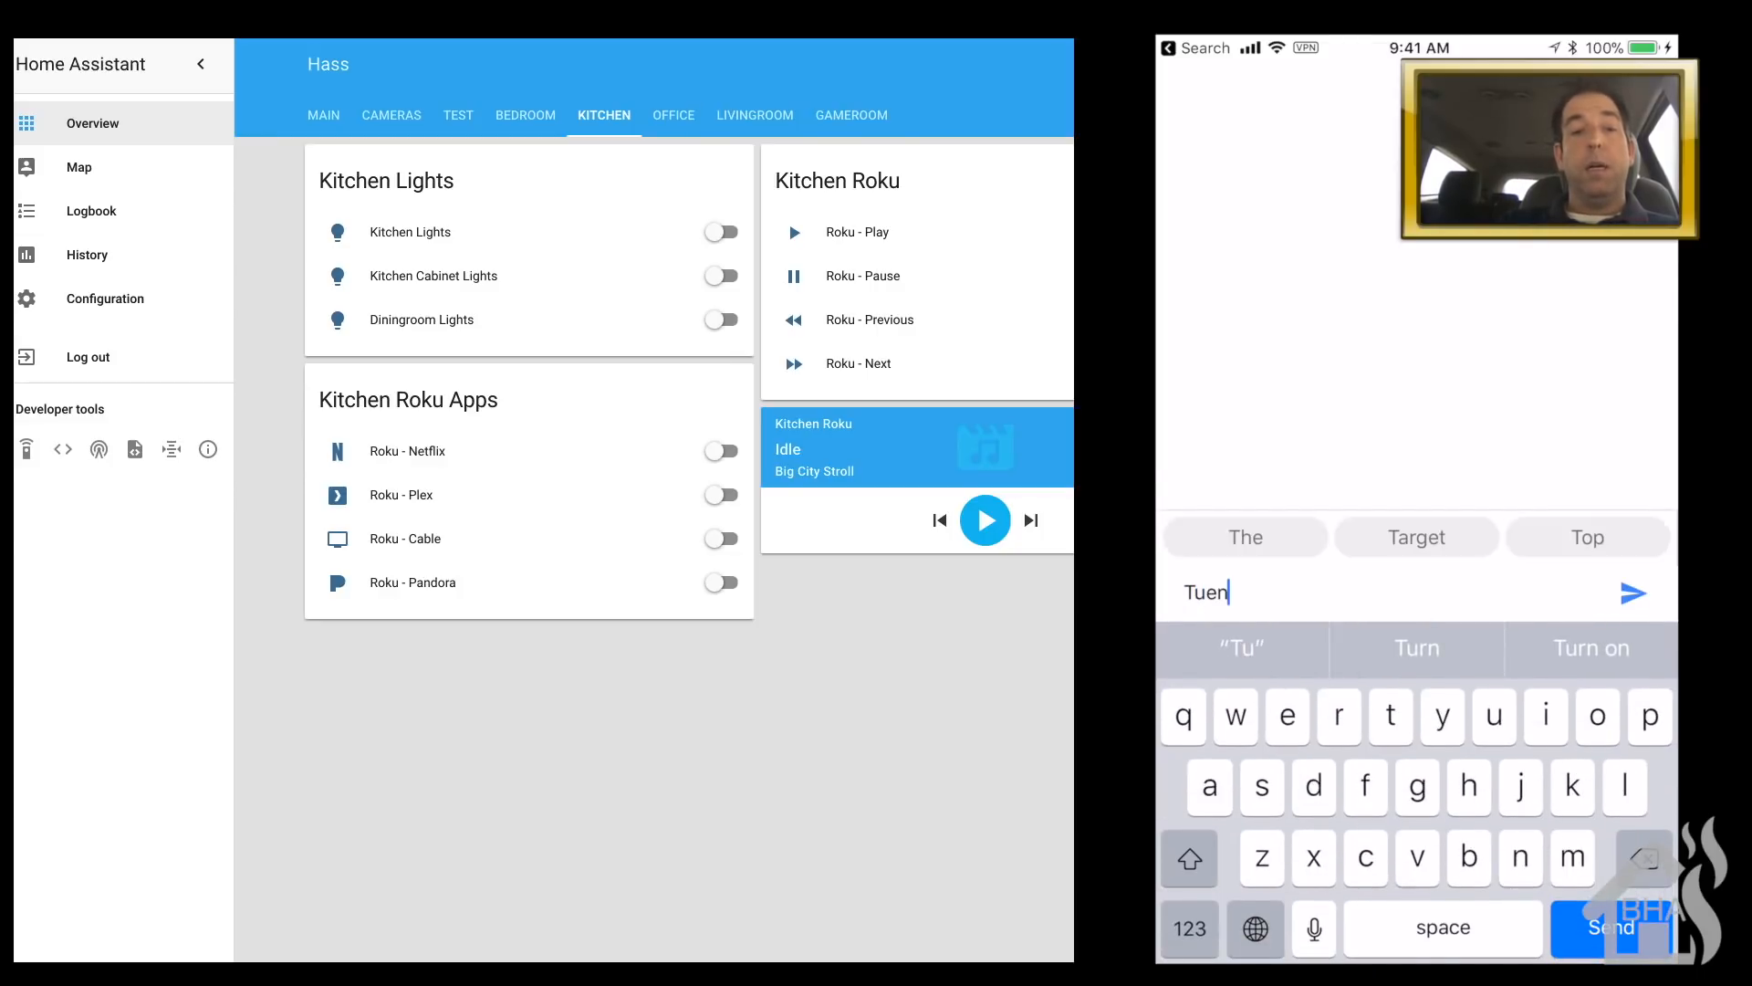
{"action": "key", "text": "BackSpace"}
{"action": "type", "text": "rn on "}
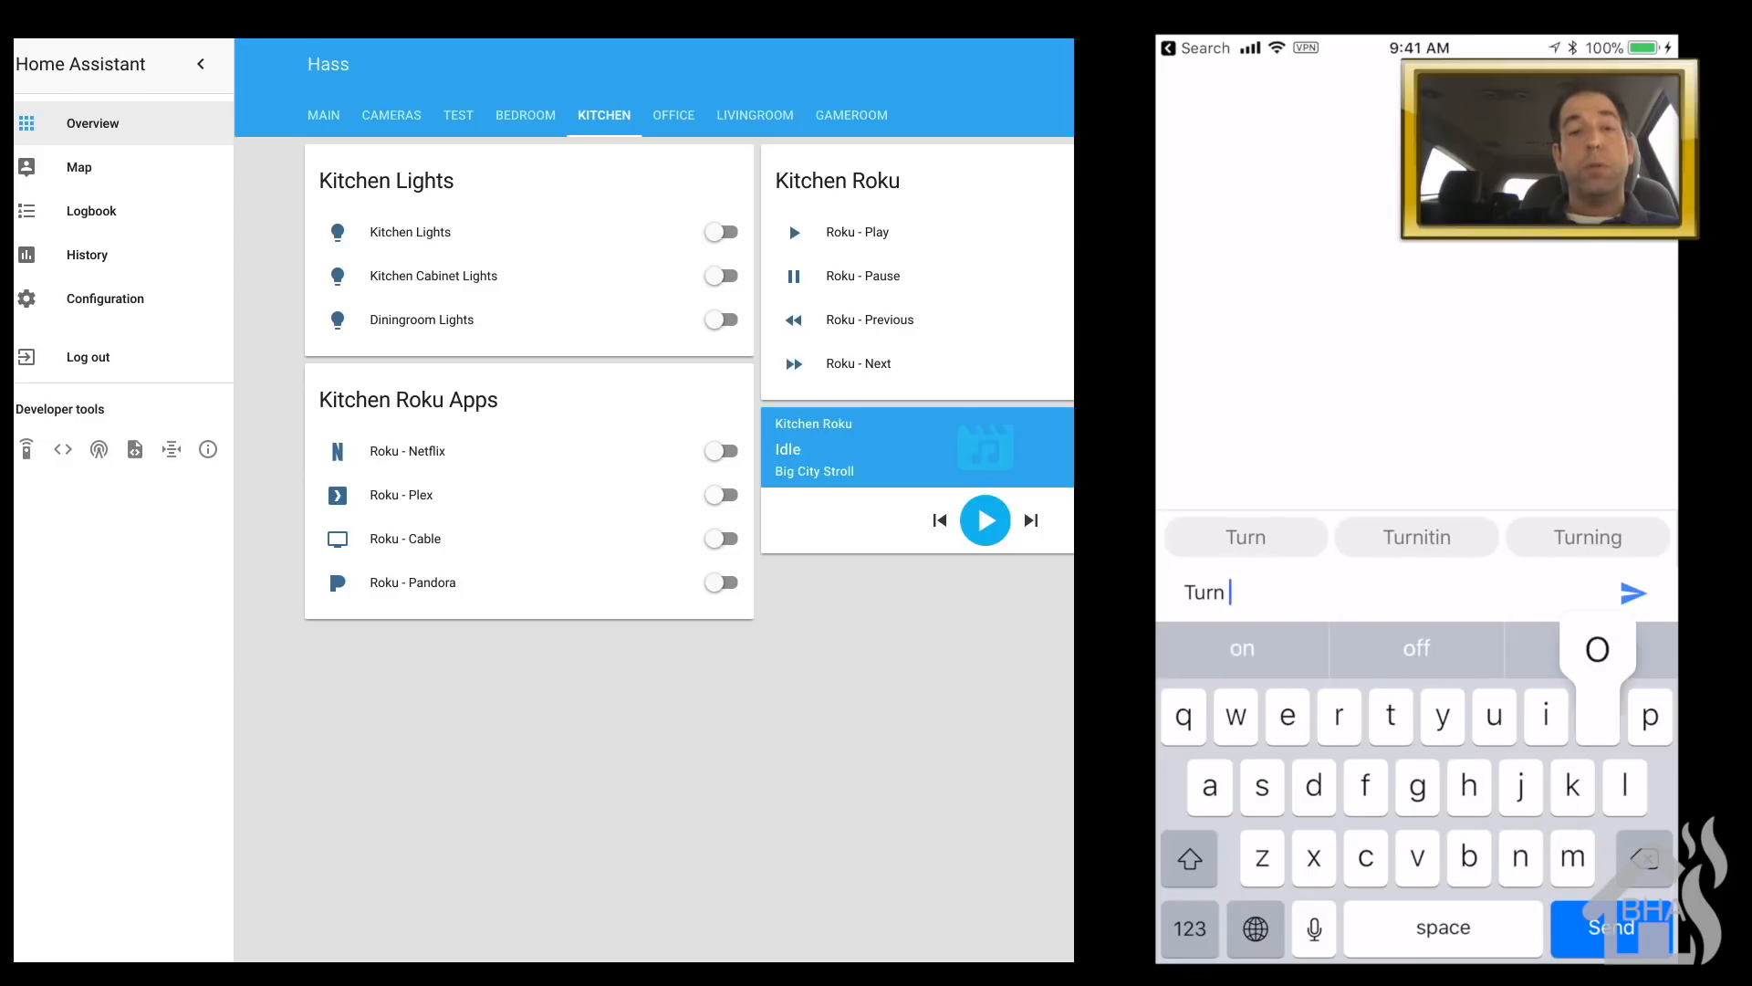
{"action": "type", "text": "dimi"}
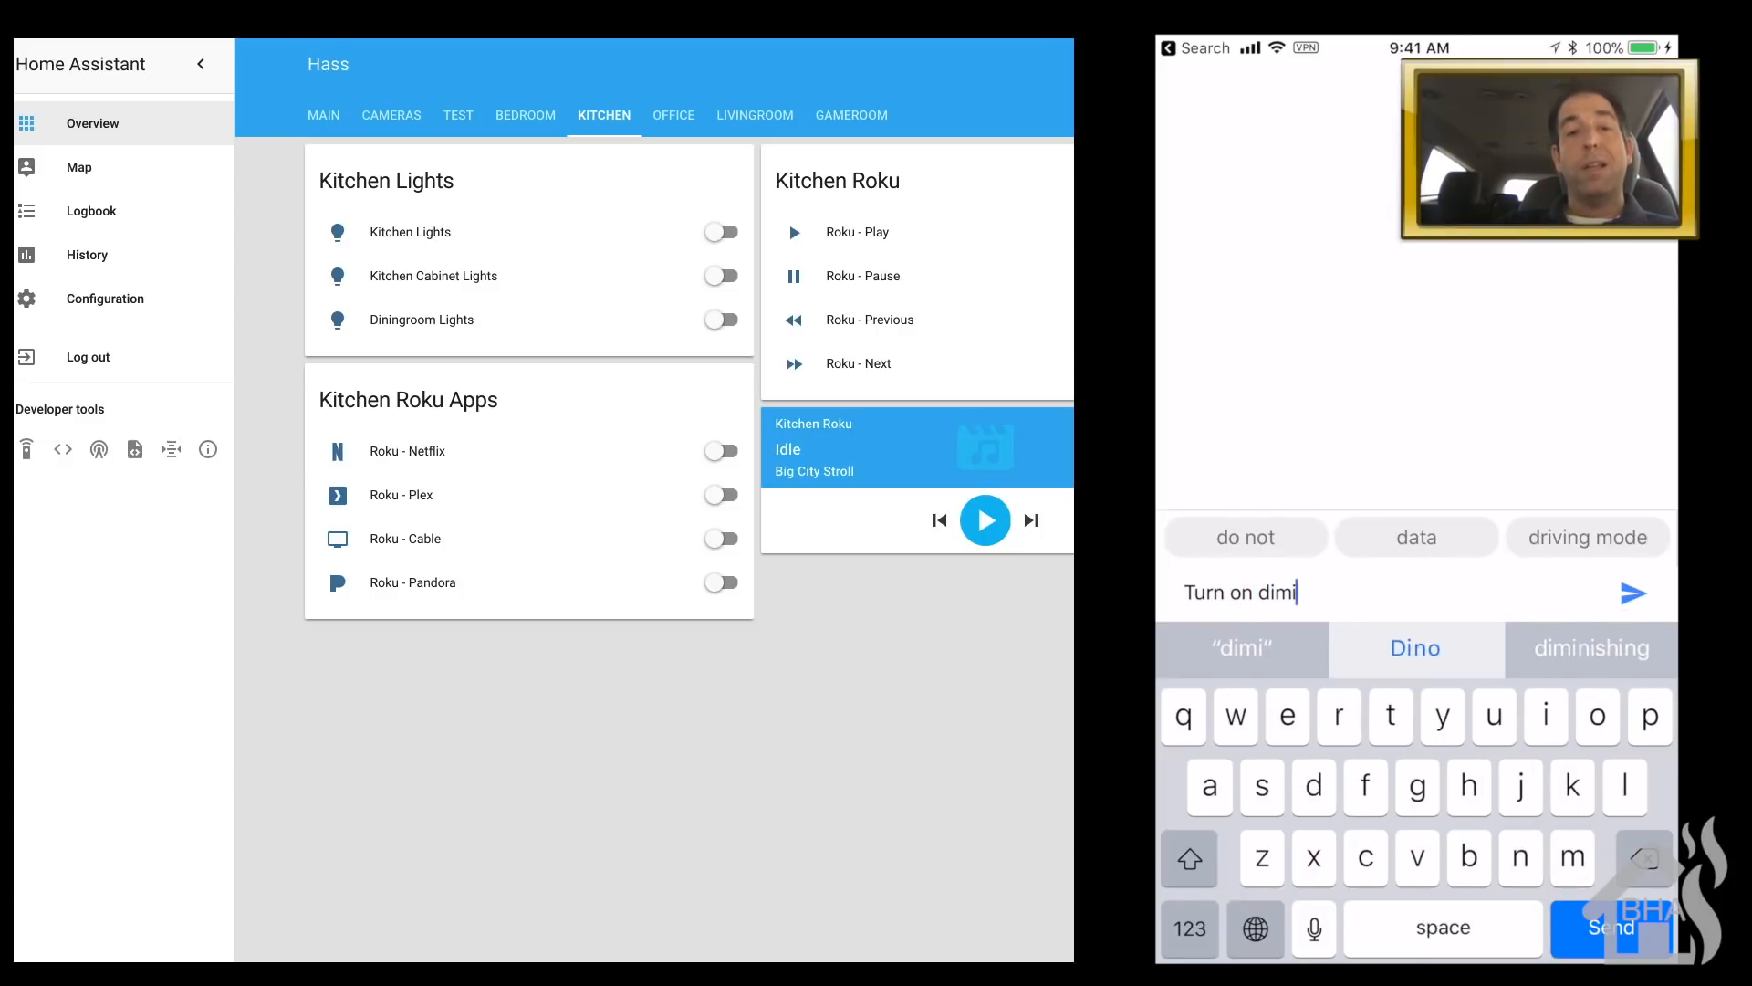
{"action": "key", "text": "BackSpace"}
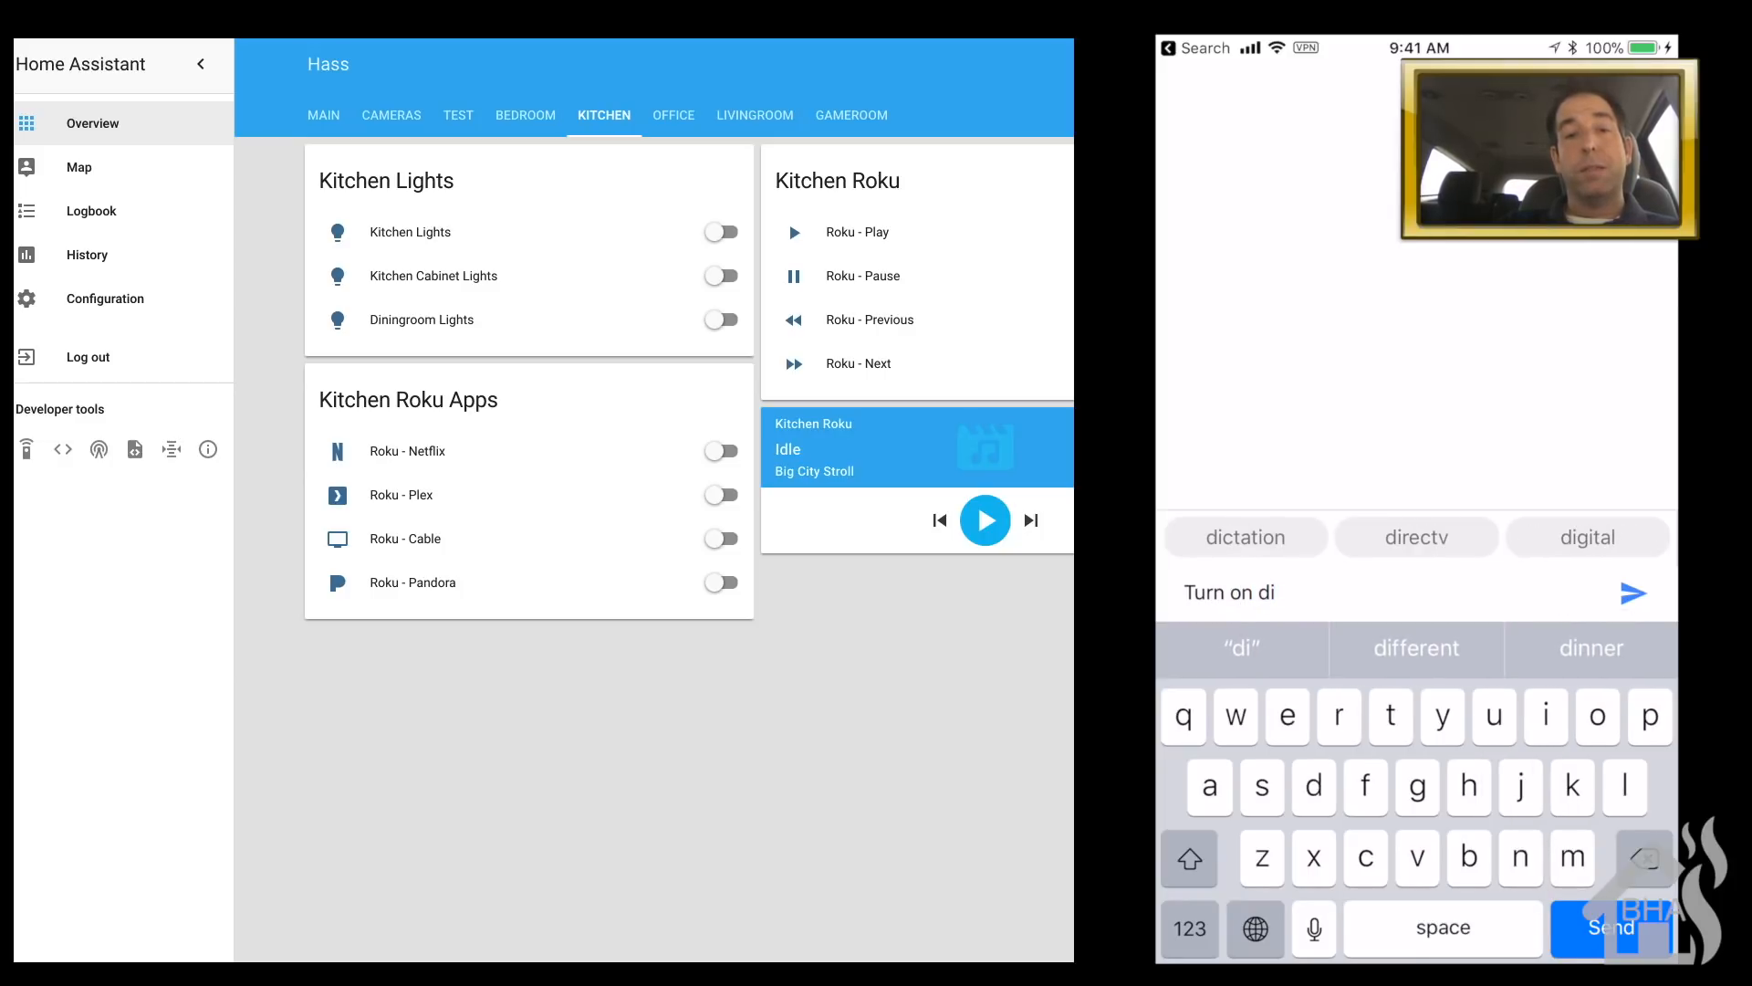
{"action": "type", "text": "ningr"}
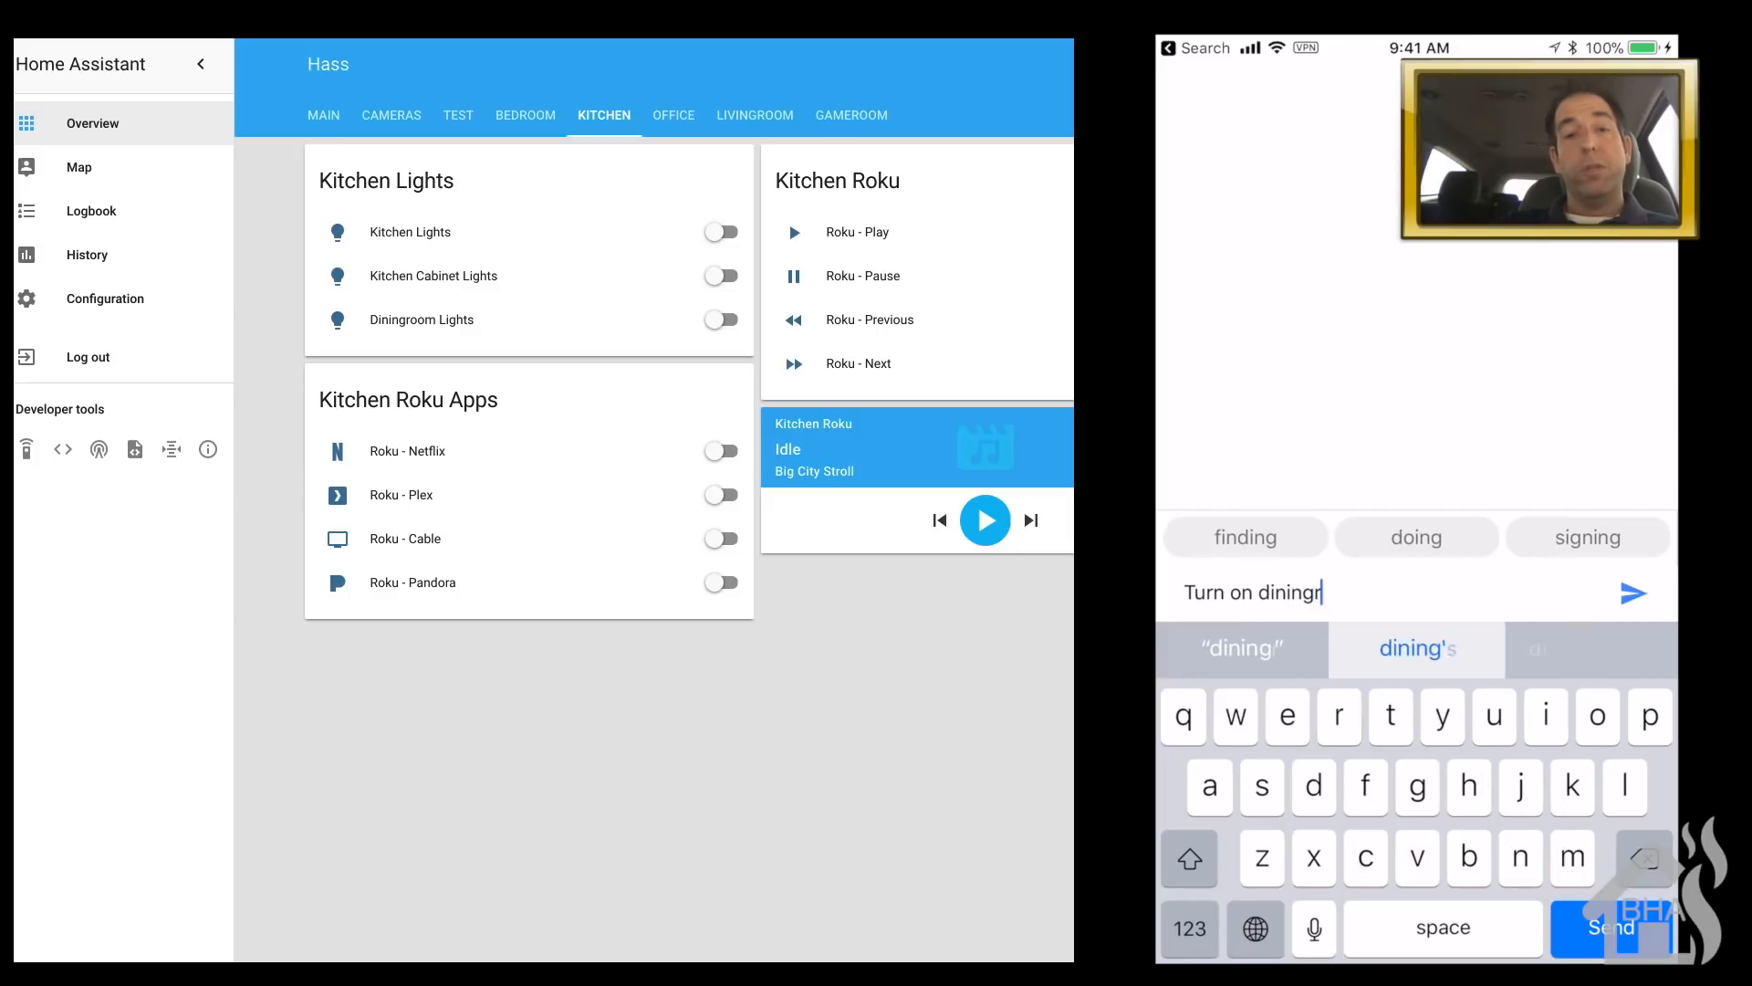
{"action": "type", "text": "oom lif"}
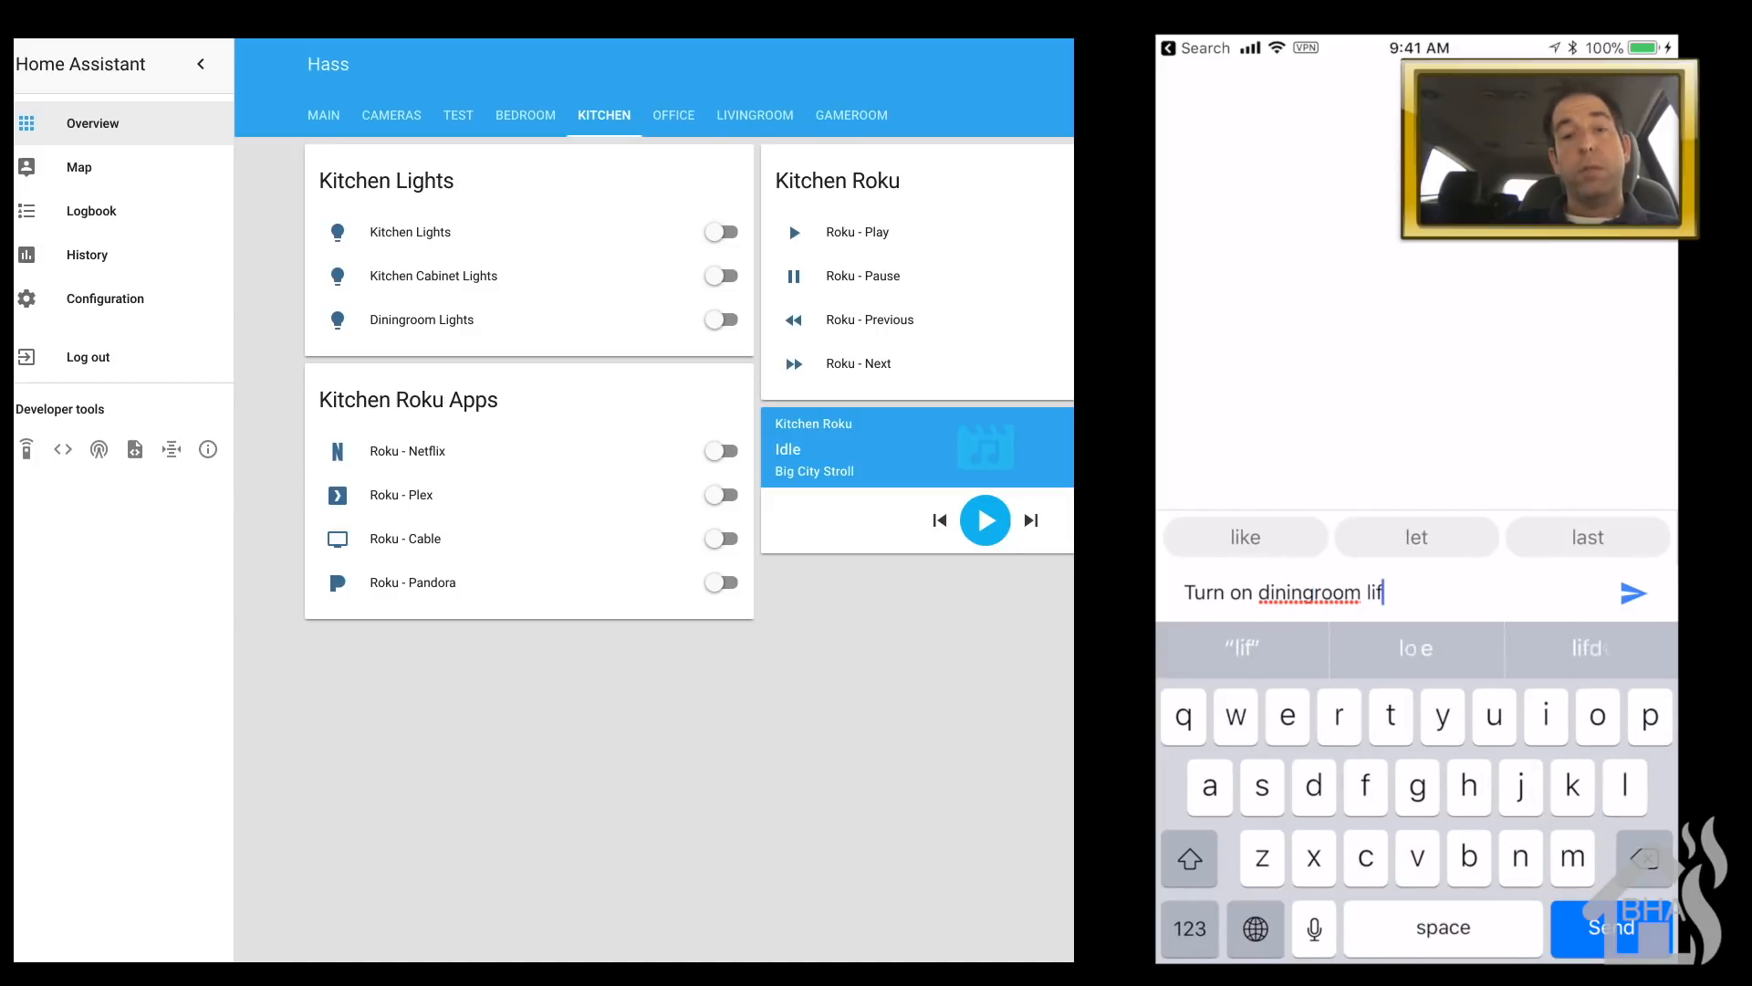
{"action": "type", "text": "t"}
{"action": "key", "text": "BackSpace"}
{"action": "type", "text": "ghts"}
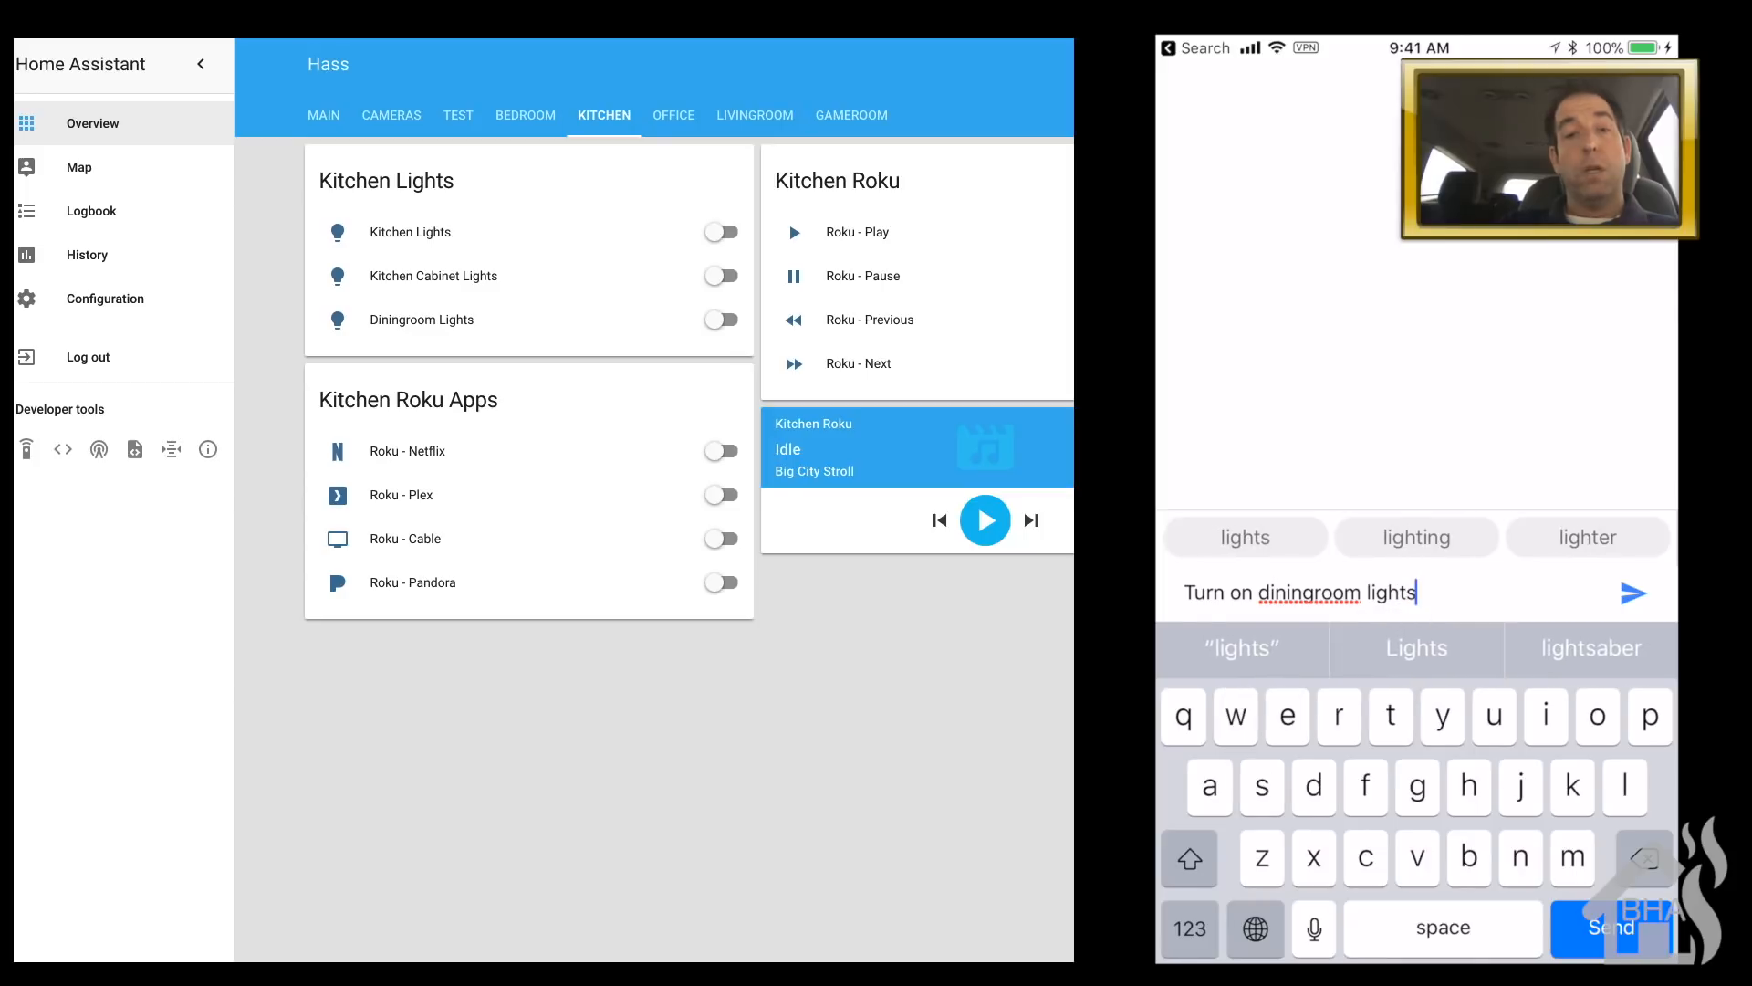
{"action": "key", "text": "Return"}
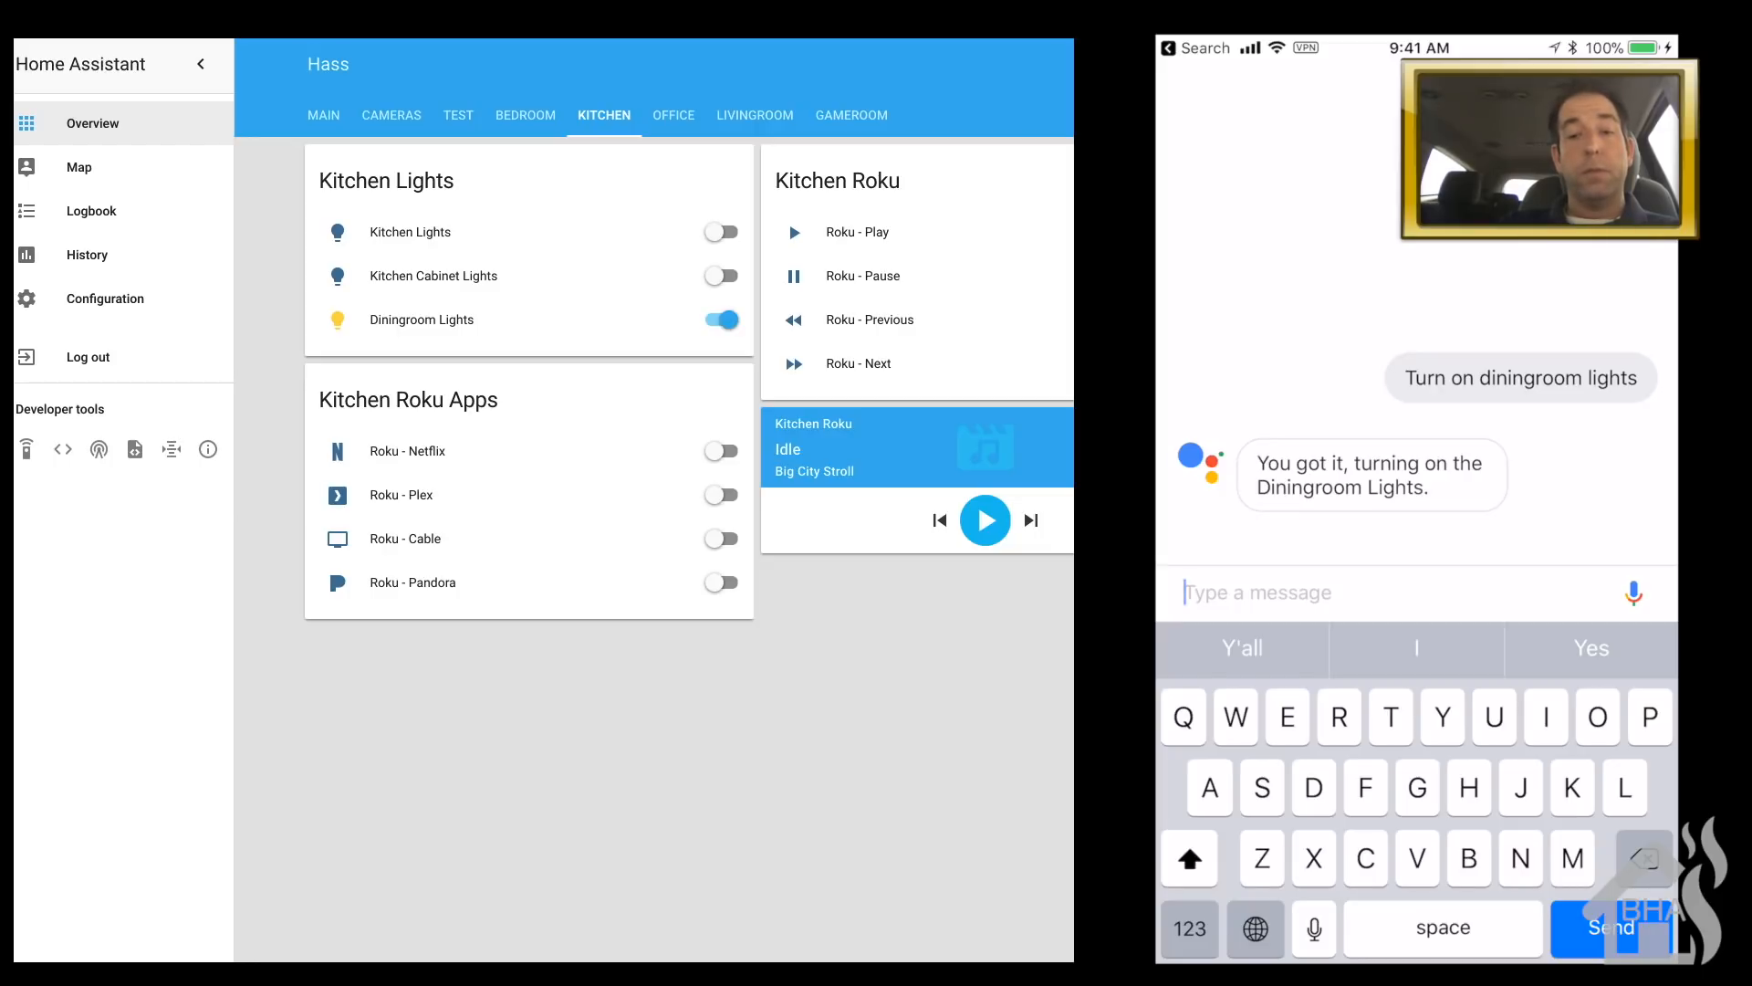
- Send the follow-up message 'Turn off diningroom lights'
{"action": "type", "text": "T"}
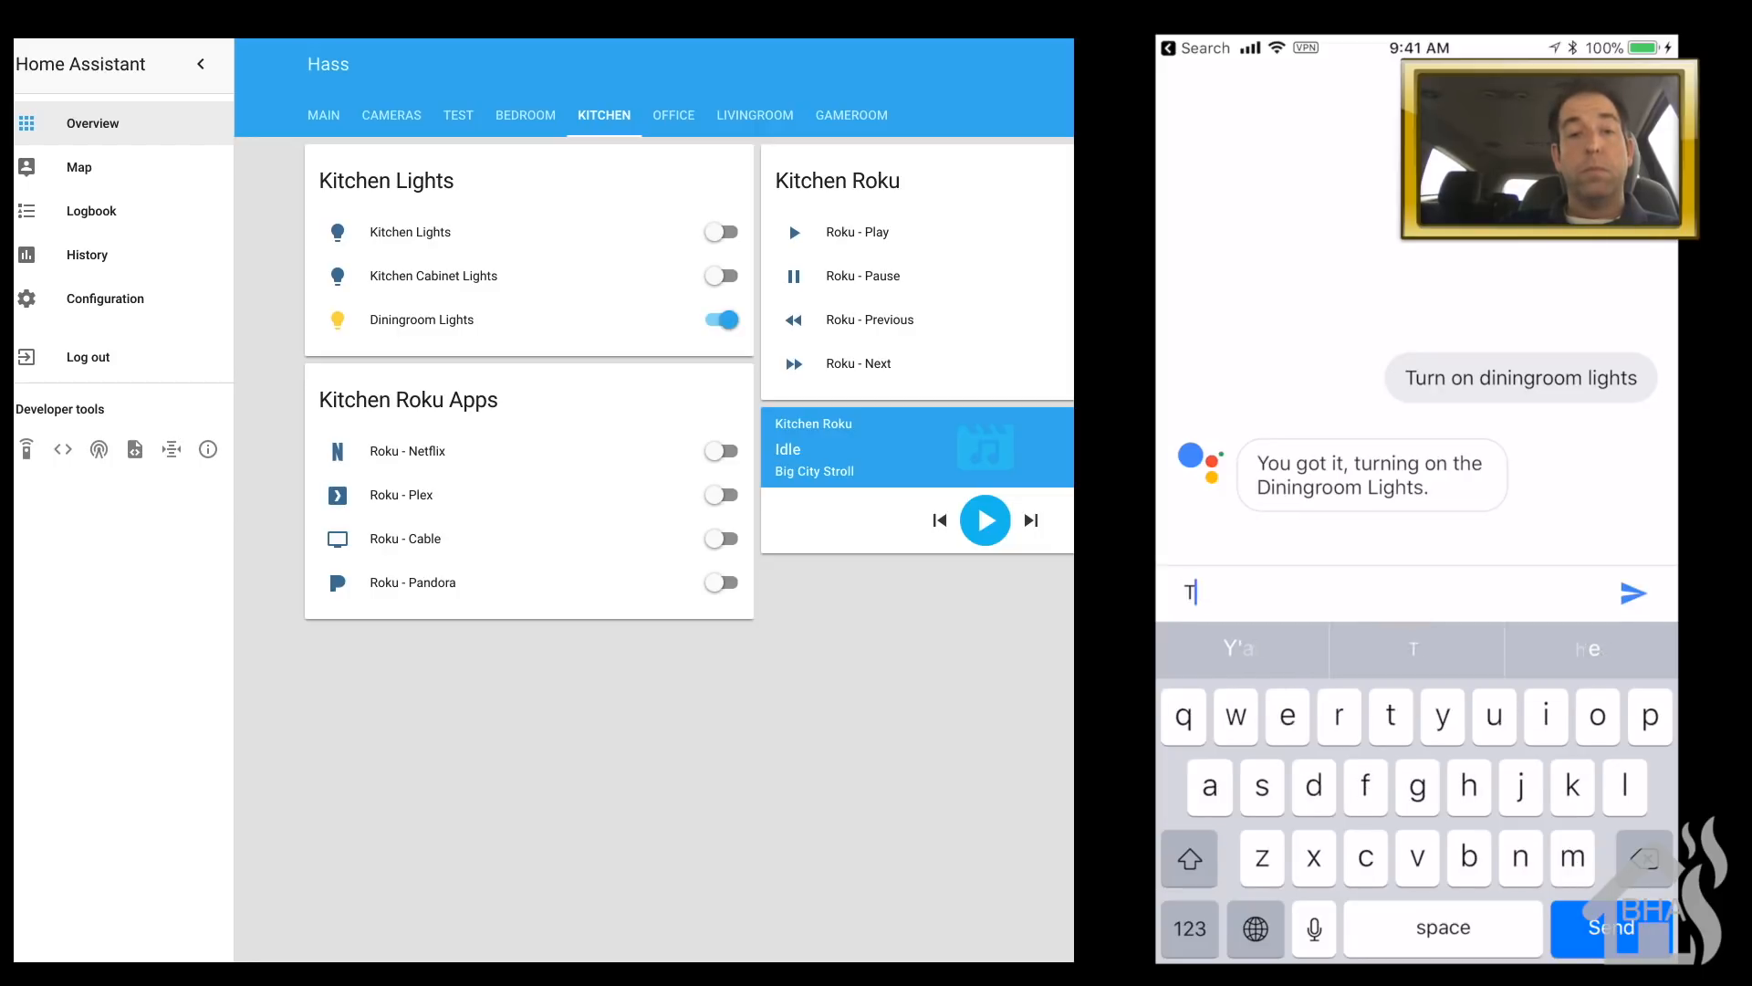
{"action": "type", "text": "urn of"}
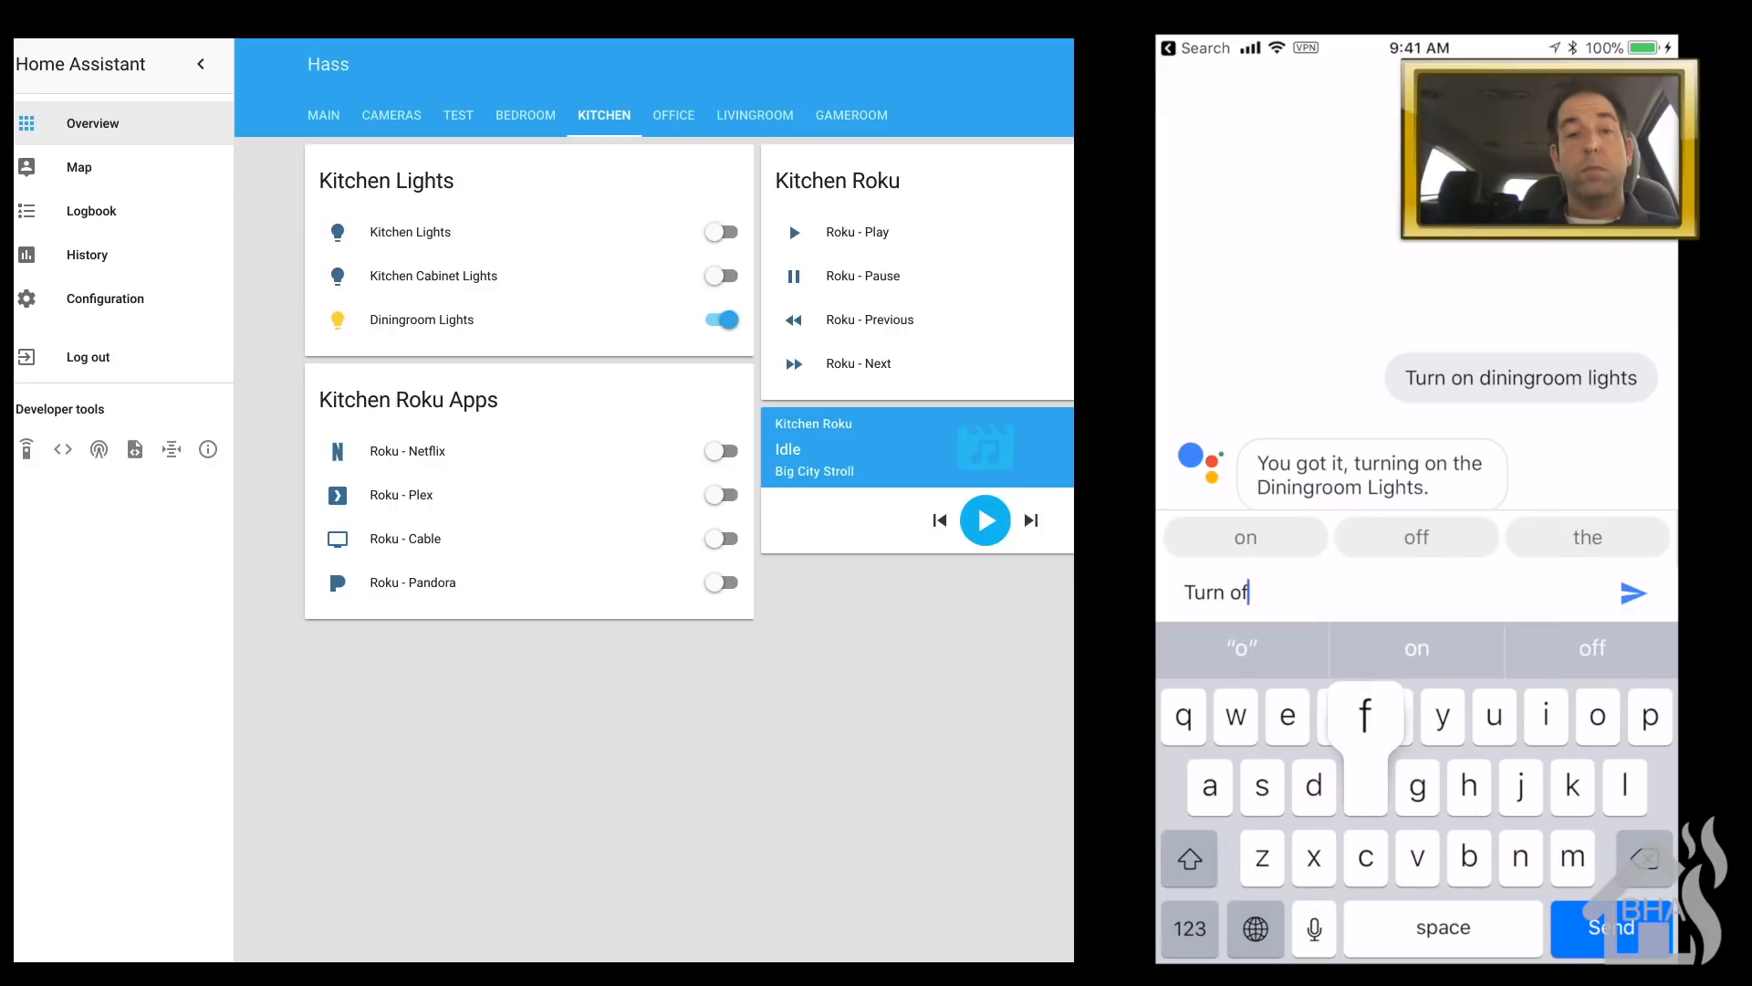
{"action": "type", "text": "f dining"}
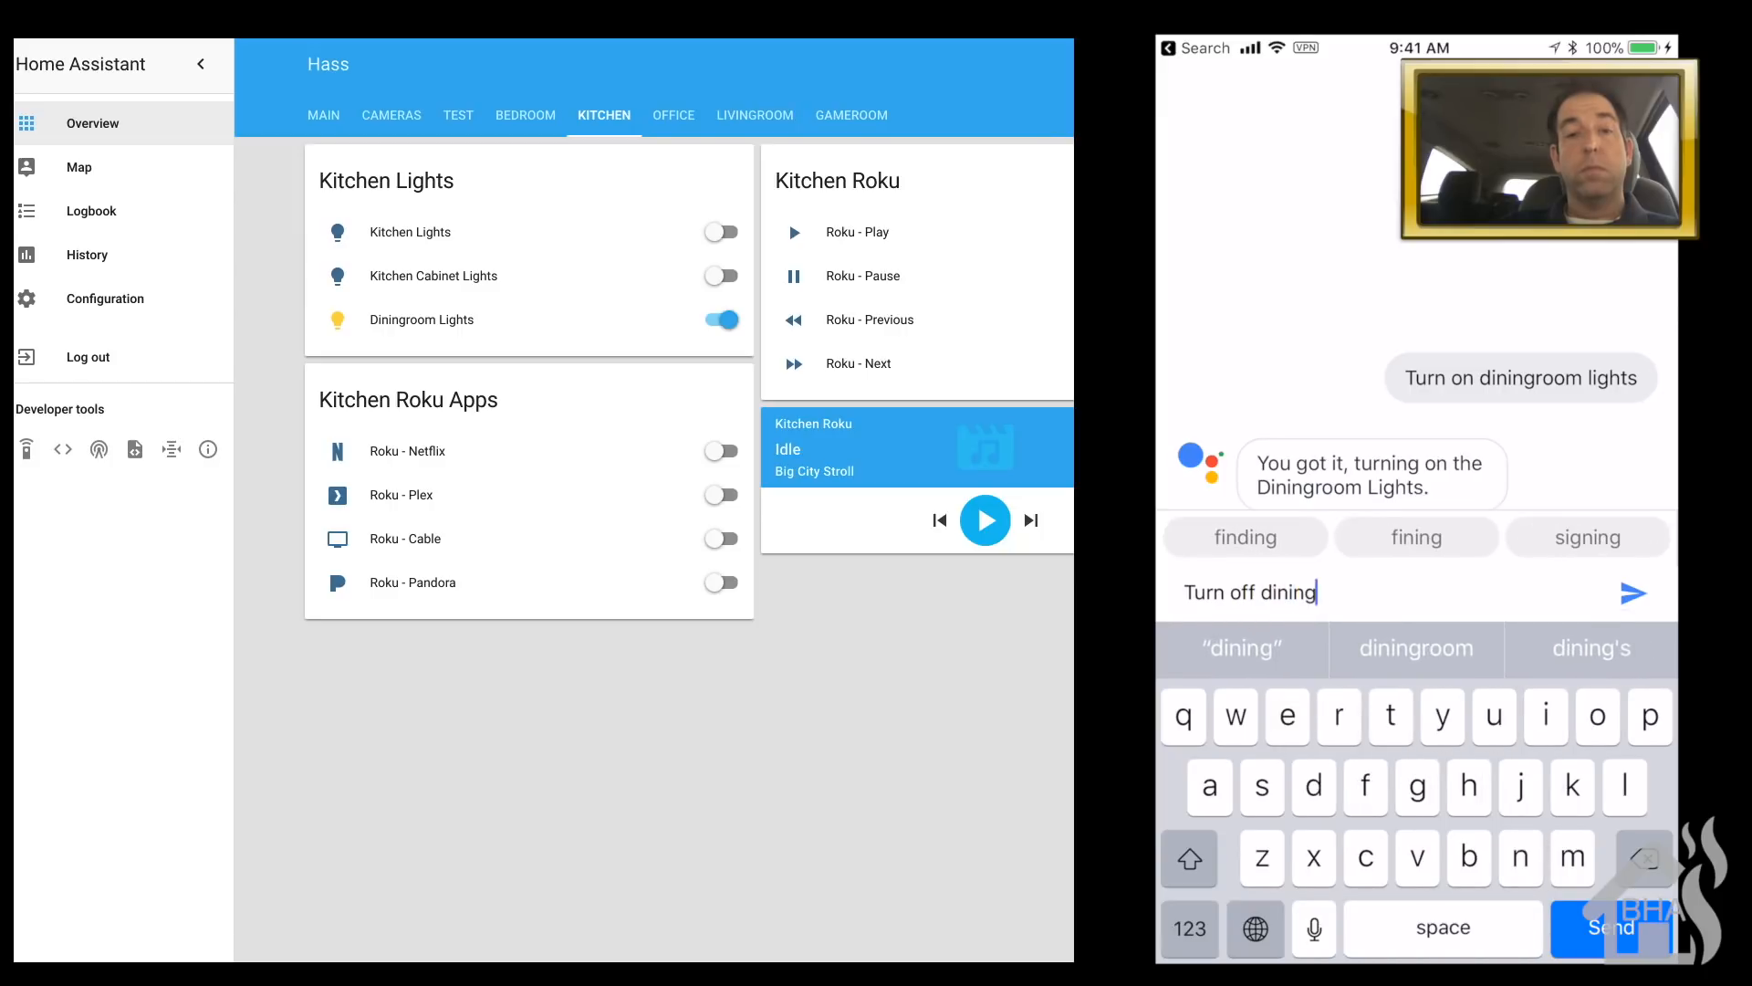
{"action": "type", "text": "room lights"}
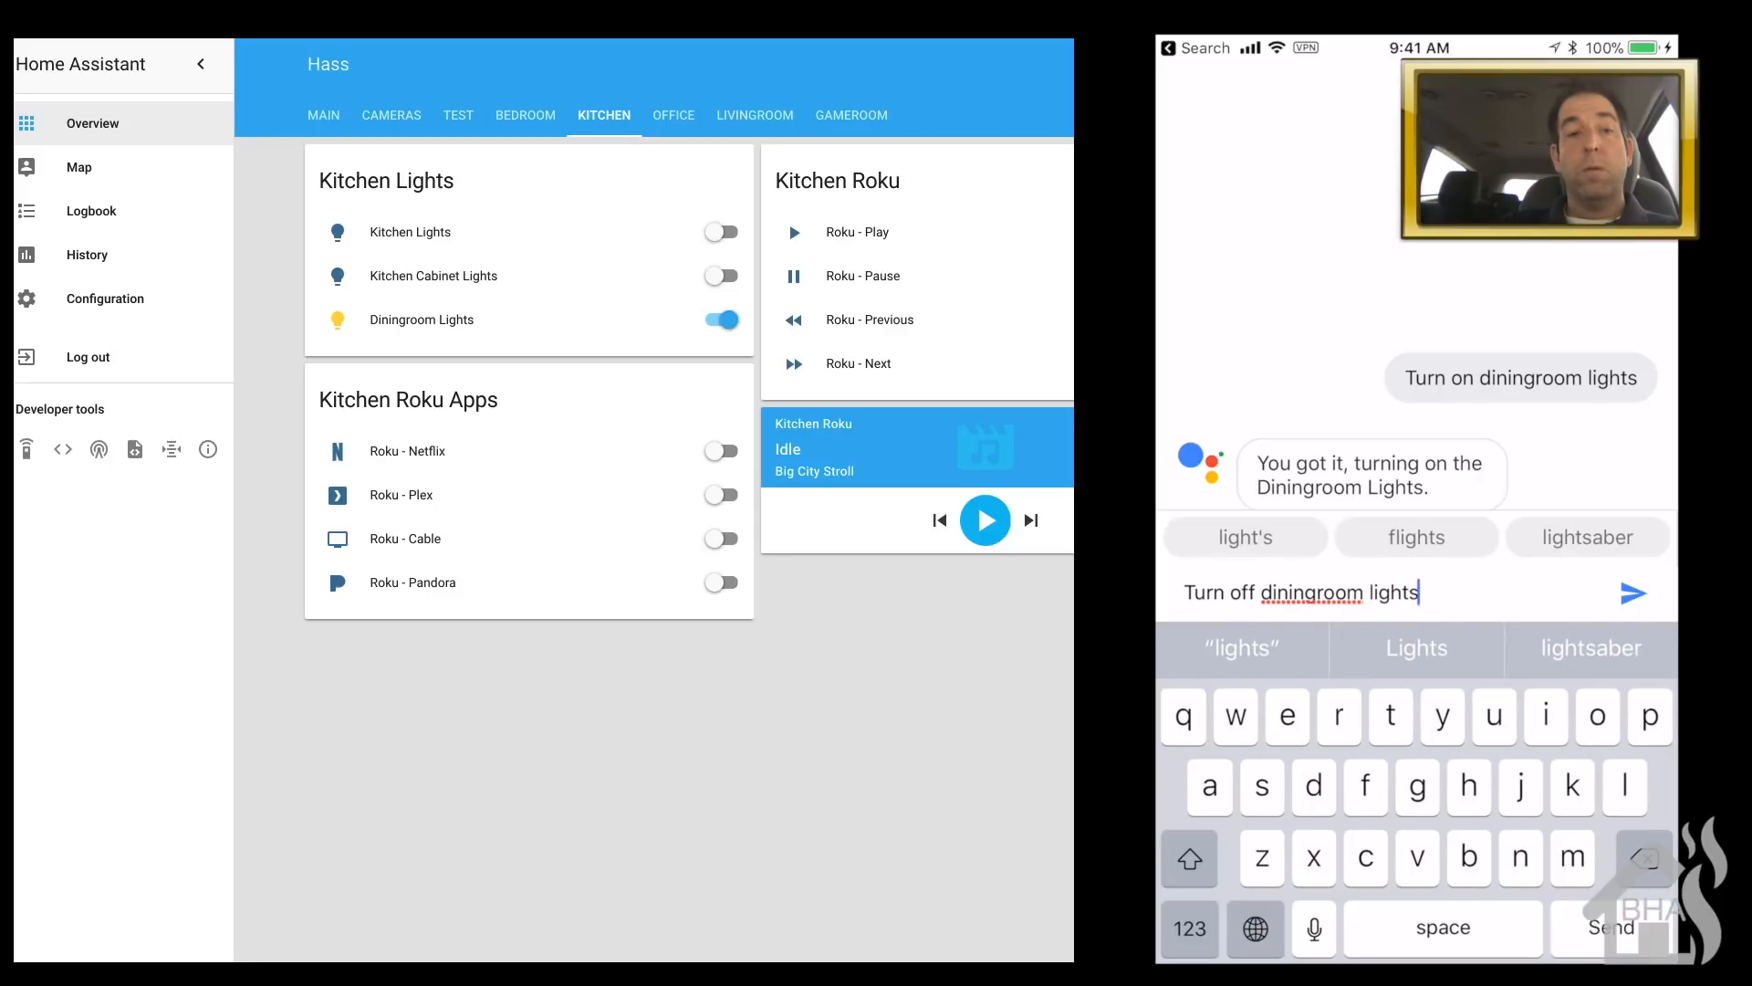
{"action": "key", "text": "Return"}
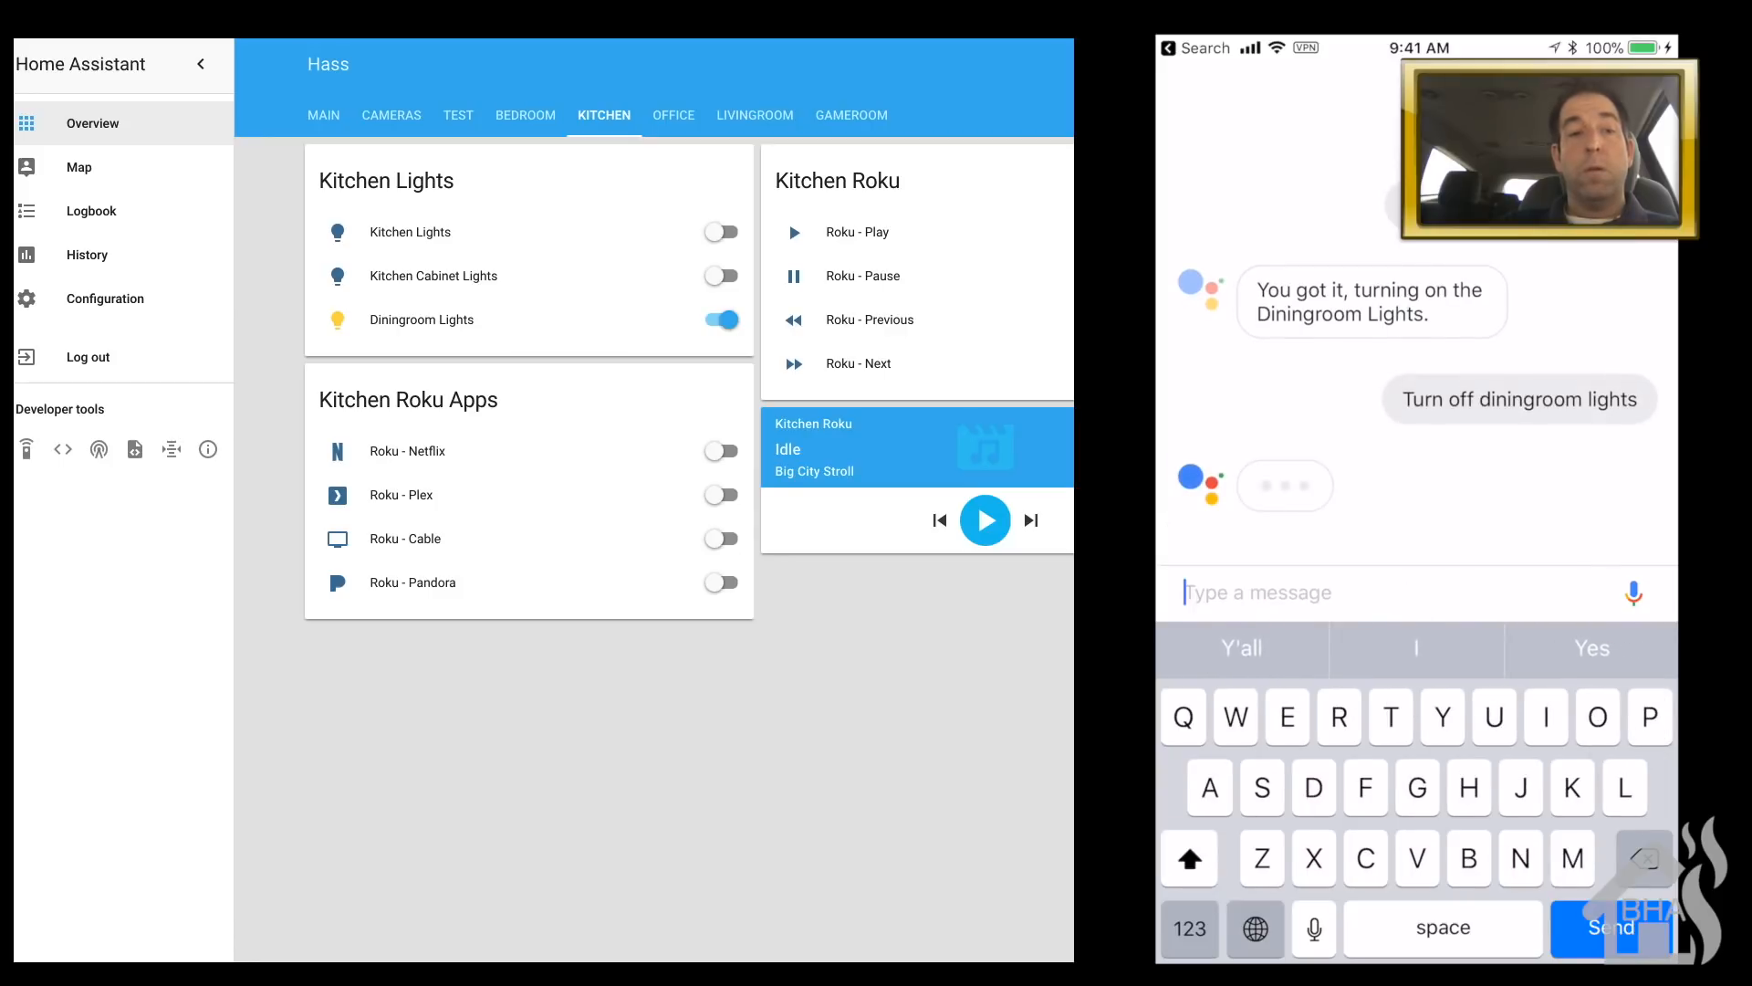